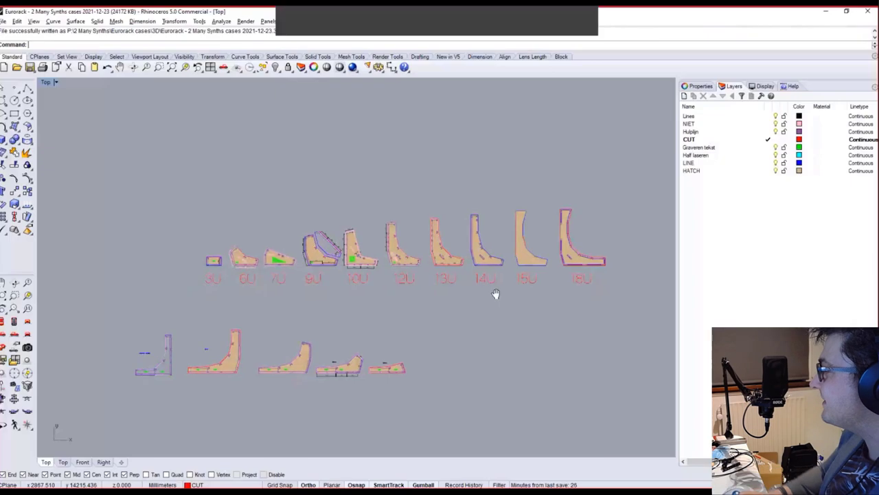
Hide the NIET and Lines layers so the case side profiles show without notes and dimensions.
right_drag(495, 294, 497, 298)
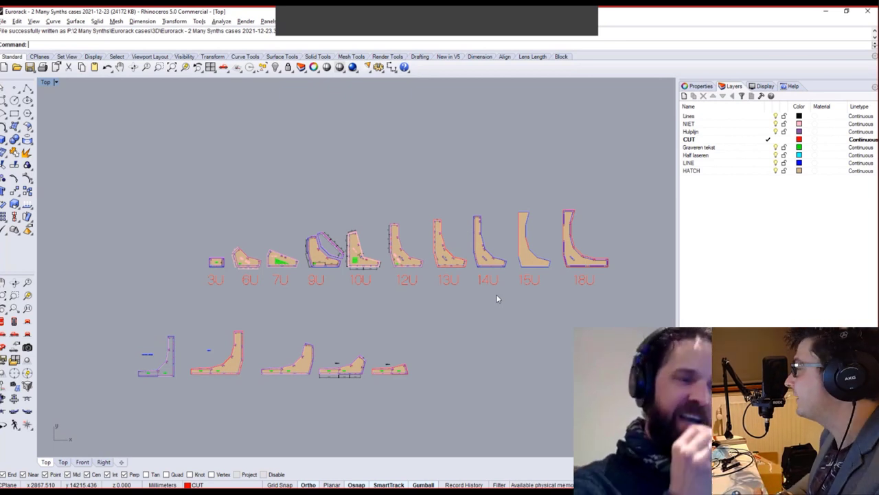
scroll(457, 323, up, 2)
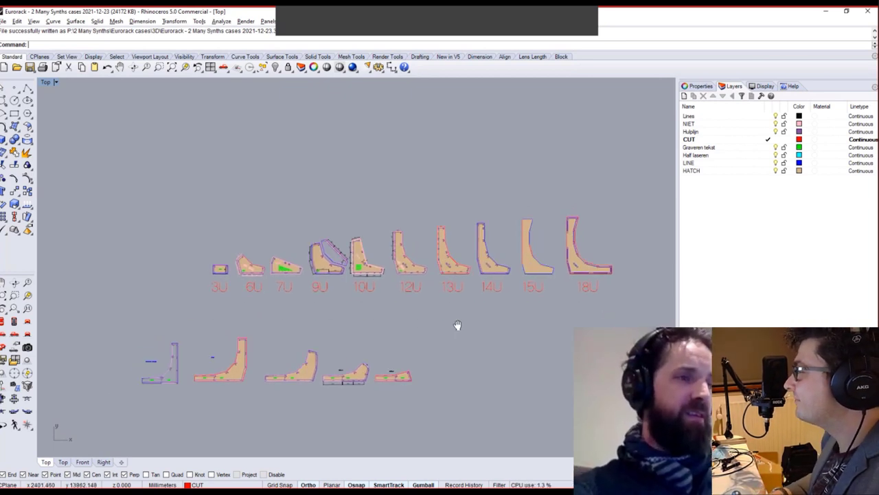
scroll(362, 263, up, 3)
scroll(439, 264, down, 5)
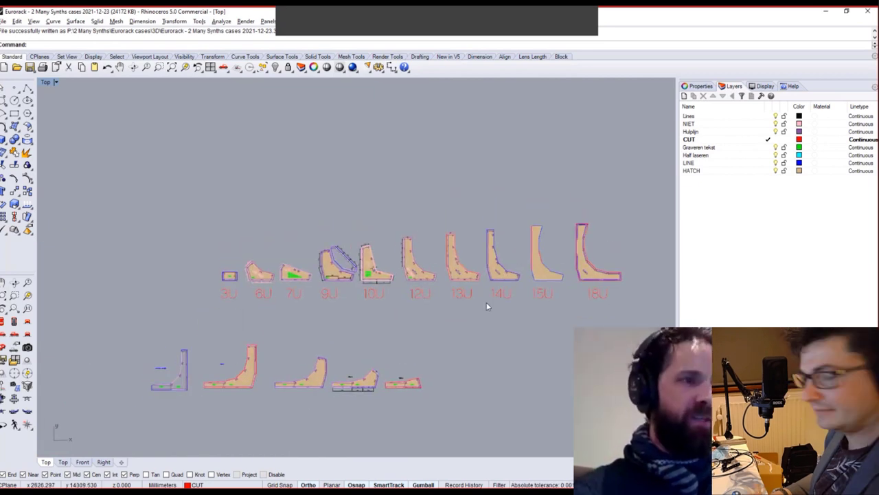
scroll(488, 304, up, 5)
right_drag(292, 303, 302, 315)
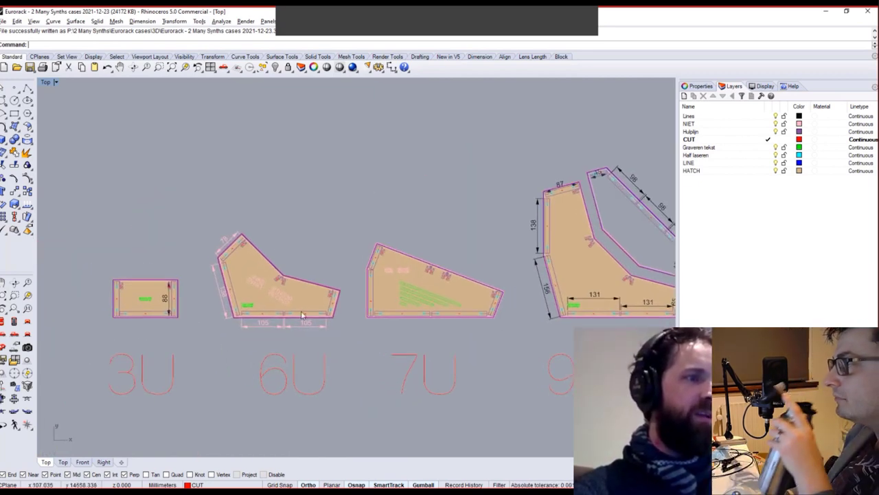
click(776, 123)
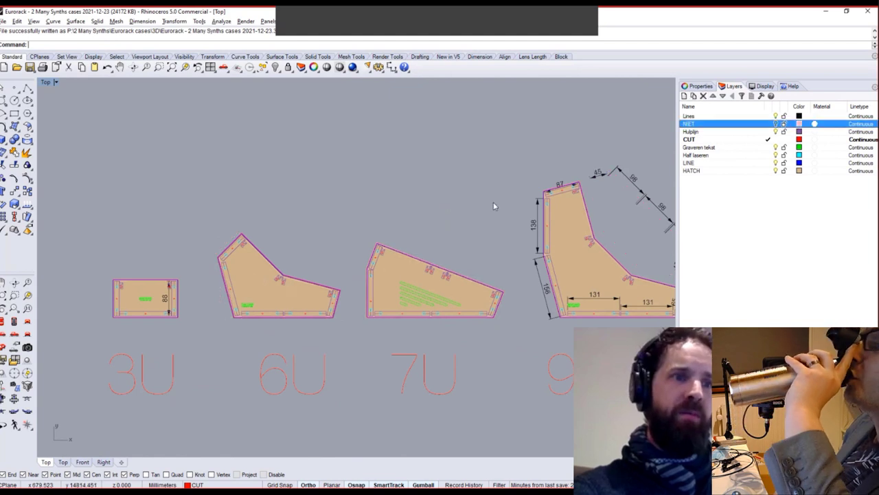
right_drag(498, 195, 500, 185)
click(777, 116)
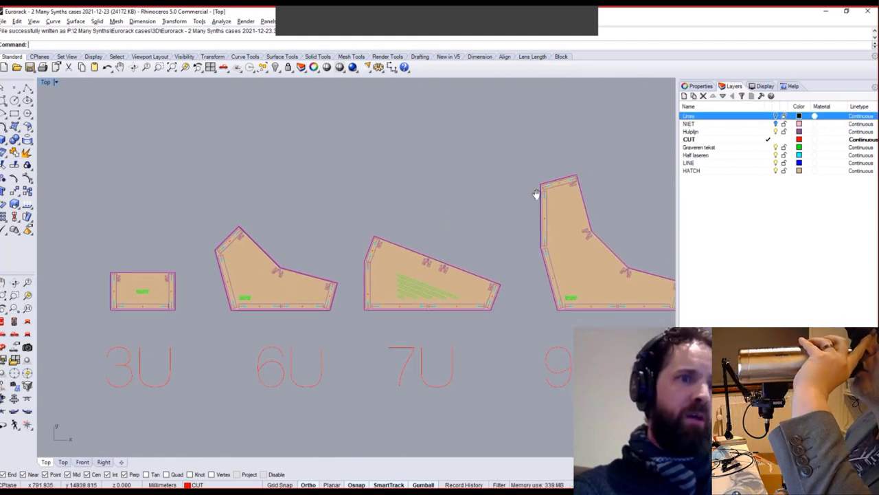
Examine the row of case side profiles from 6U through 15U, including their engraving marks and panel slots.
right_drag(376, 280, 427, 292)
right_drag(357, 322, 261, 298)
scroll(267, 270, up, 3)
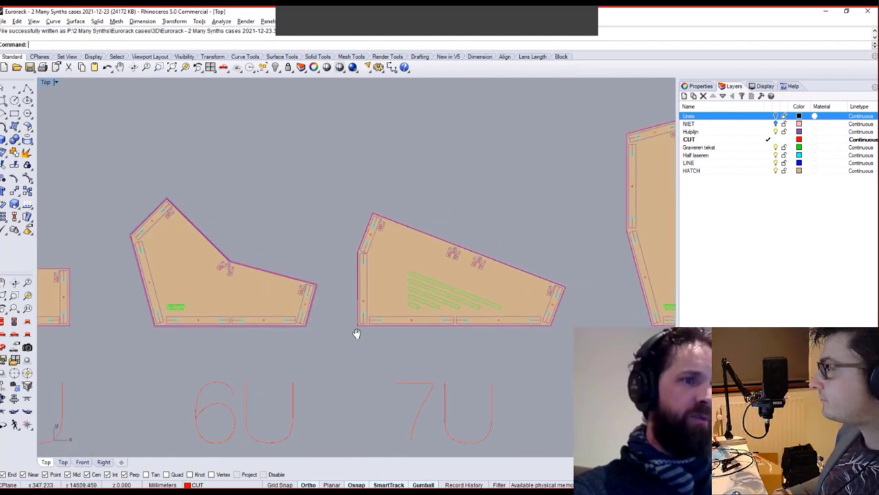
right_drag(493, 263, 374, 284)
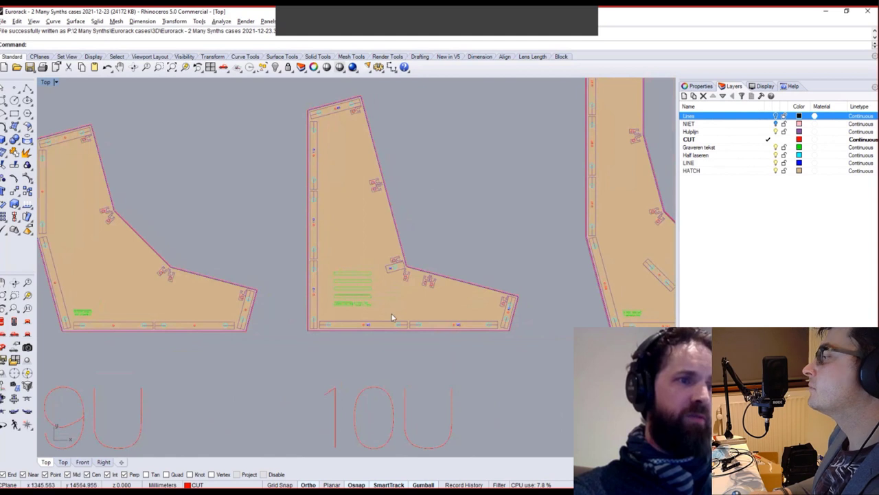
right_drag(440, 259, 408, 300)
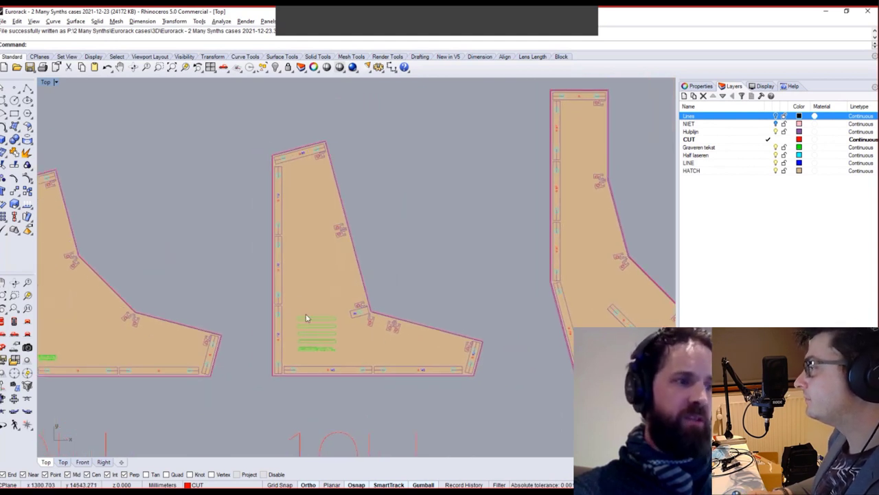
right_drag(526, 318, 289, 272)
right_drag(400, 267, 309, 280)
scroll(514, 304, down, 2)
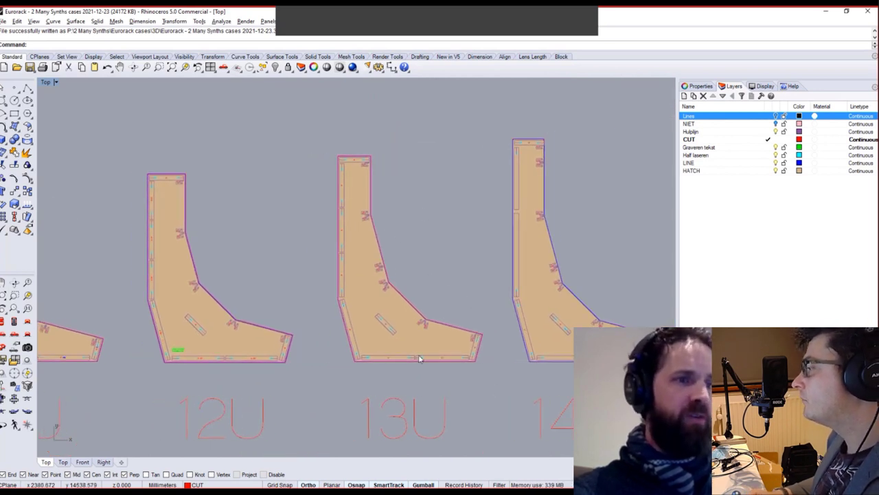
right_drag(457, 357, 437, 353)
right_drag(175, 216, 148, 220)
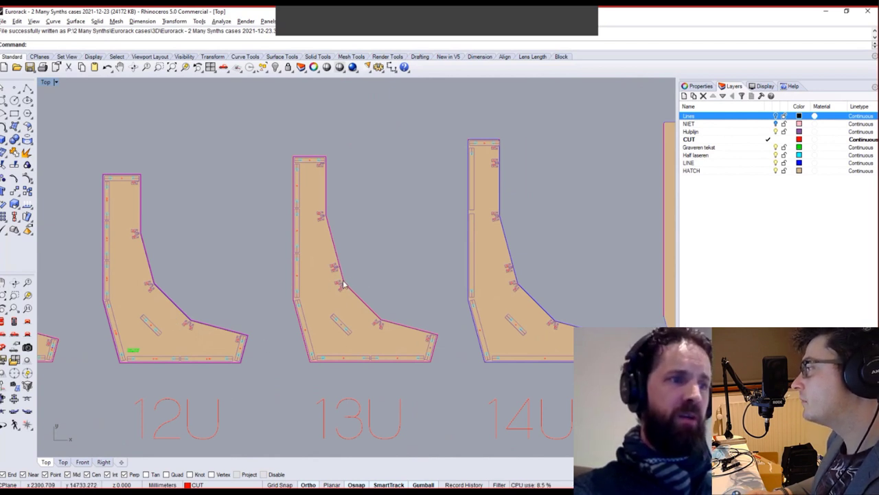
right_drag(347, 283, 325, 281)
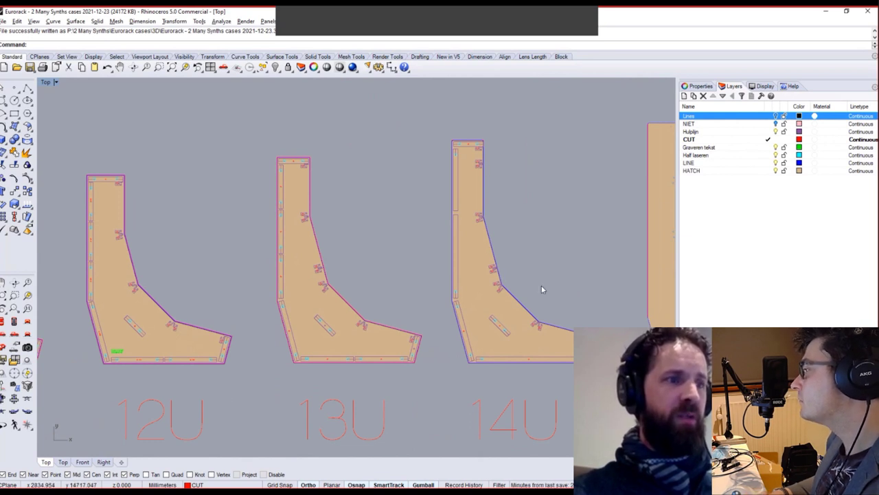
right_drag(541, 288, 394, 286)
right_drag(542, 263, 497, 279)
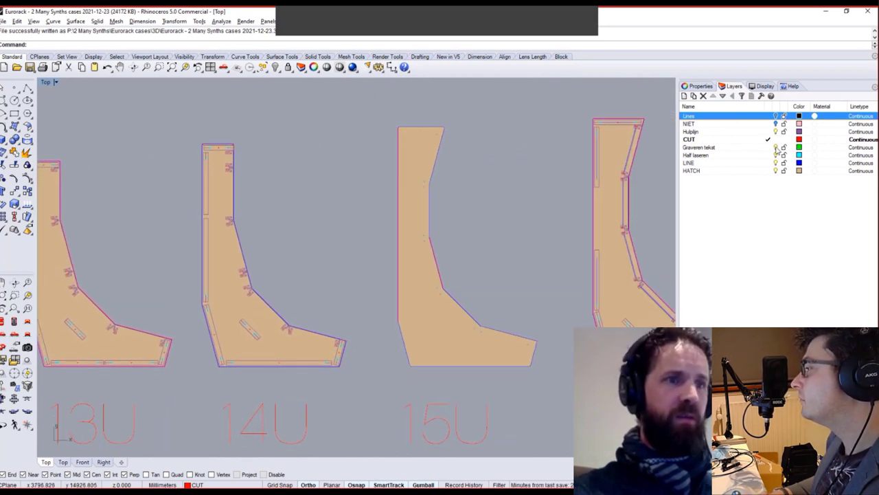
click(776, 116)
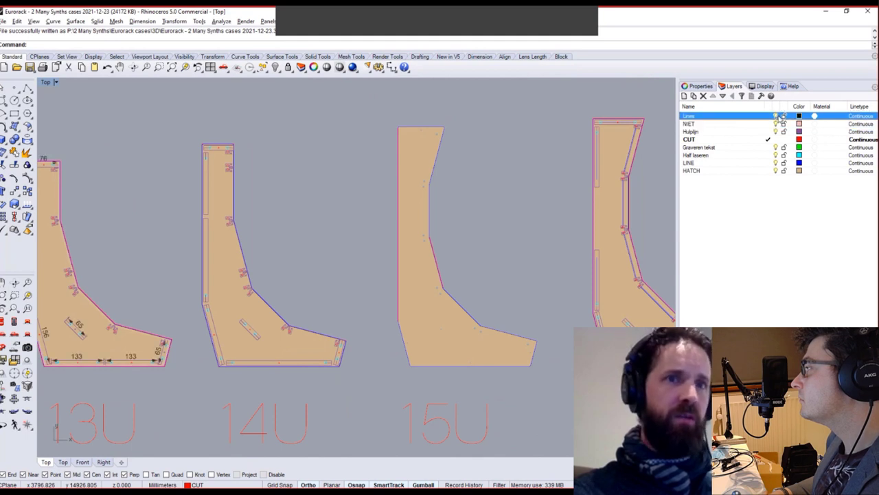
click(777, 116)
click(776, 123)
Examine the 15U and 18U side profiles and compare them with the smaller cases down to 3U.
right_drag(561, 223, 441, 211)
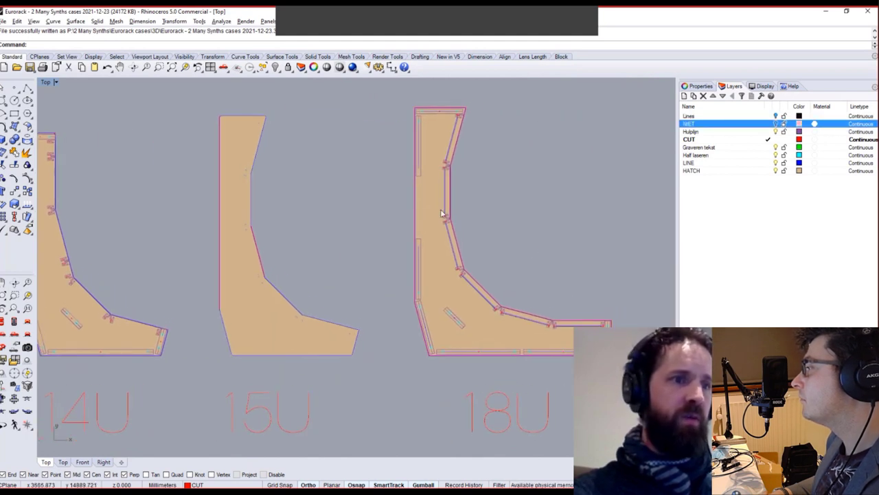
right_drag(517, 243, 465, 243)
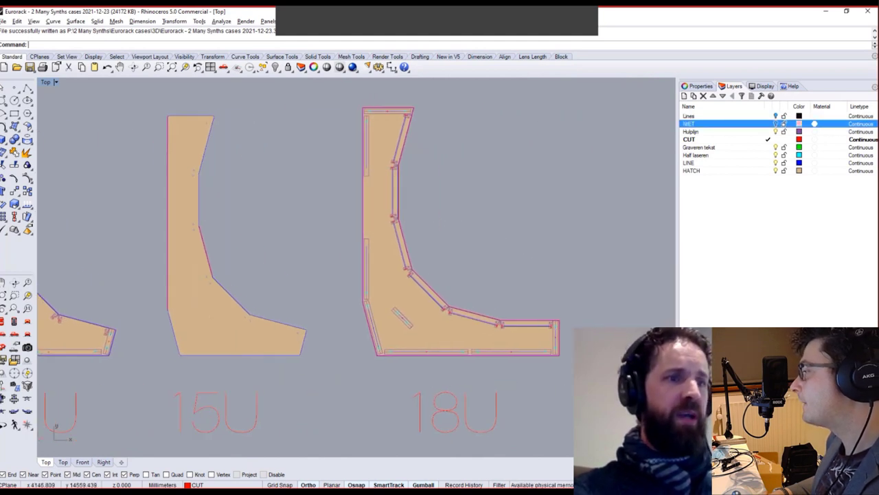
scroll(480, 302, down, 7)
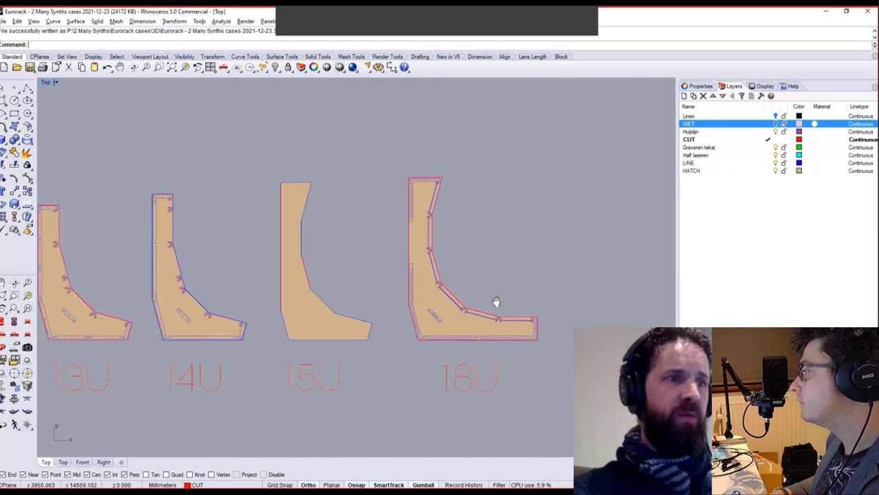
right_drag(327, 265, 438, 280)
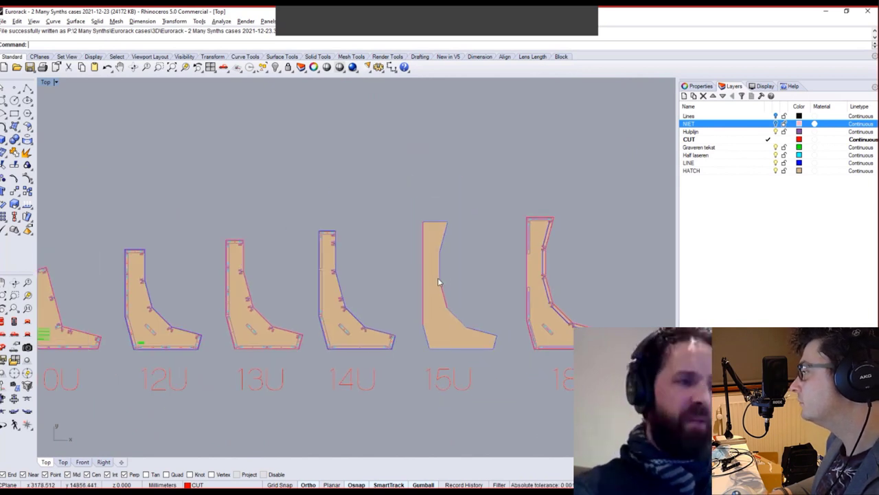
right_drag(230, 279, 278, 281)
right_drag(77, 307, 298, 302)
scroll(299, 302, down, 2)
right_drag(260, 347, 345, 334)
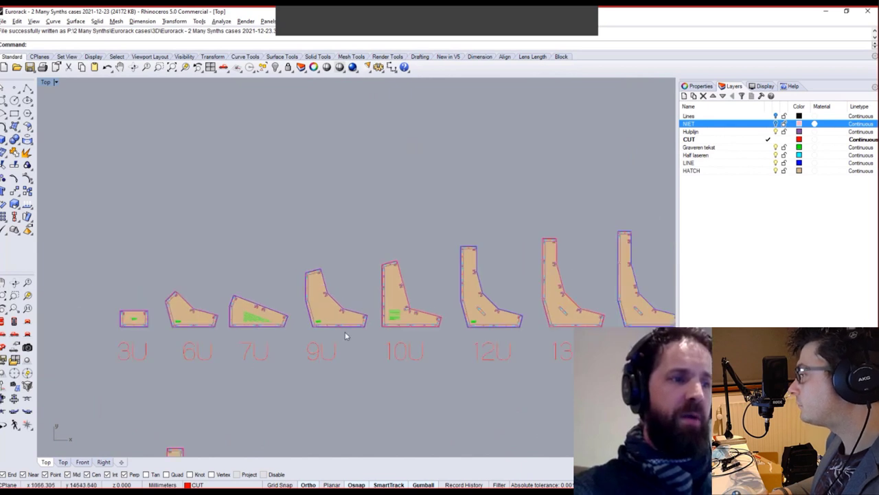
Examine the custom case profiles in the row below the standard sizes, together with their customer name labels.
right_drag(283, 451, 453, 277)
scroll(305, 342, up, 8)
right_drag(316, 333, 433, 325)
scroll(446, 290, up, 4)
drag(317, 217, 373, 248)
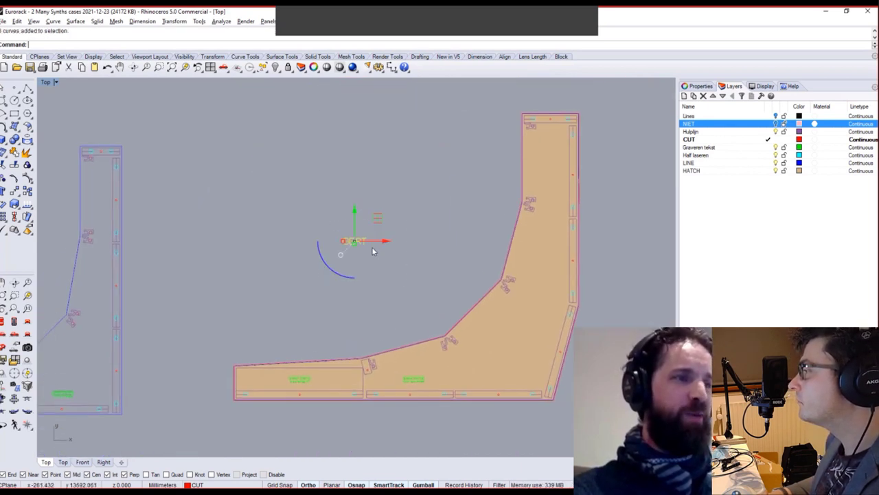
click(406, 259)
right_drag(298, 268, 403, 289)
scroll(403, 288, down, 4)
right_drag(195, 302, 262, 288)
scroll(264, 287, up, 4)
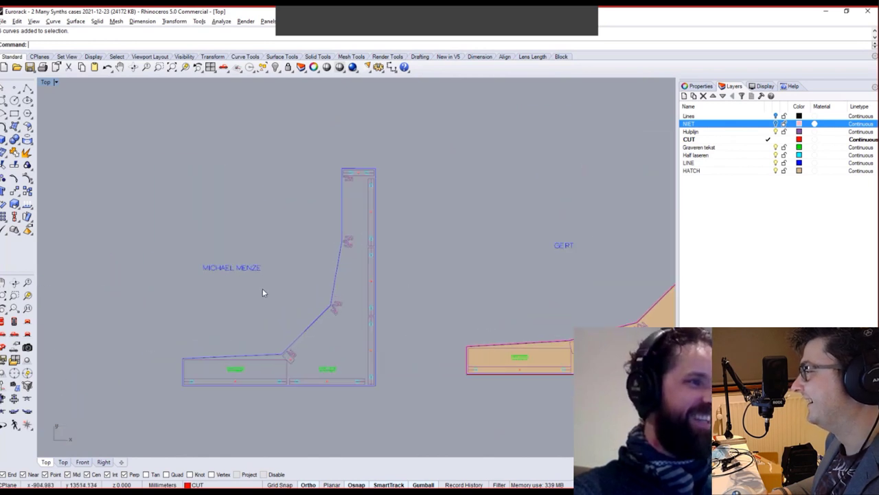
scroll(279, 288, down, 2)
scroll(282, 287, down, 2)
right_drag(406, 287, 323, 293)
right_drag(375, 309, 303, 358)
scroll(314, 318, up, 2)
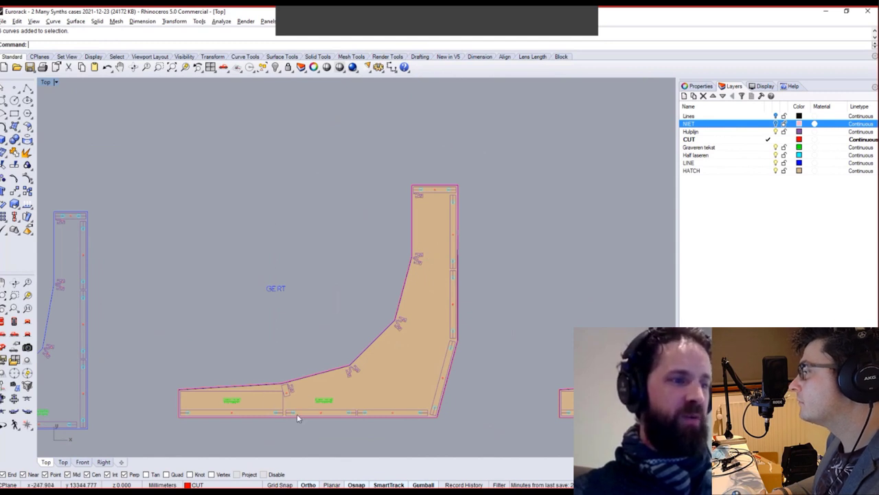
Hide the HATCH layer to remove the solid fill from the case side profiles.
scroll(285, 405, up, 5)
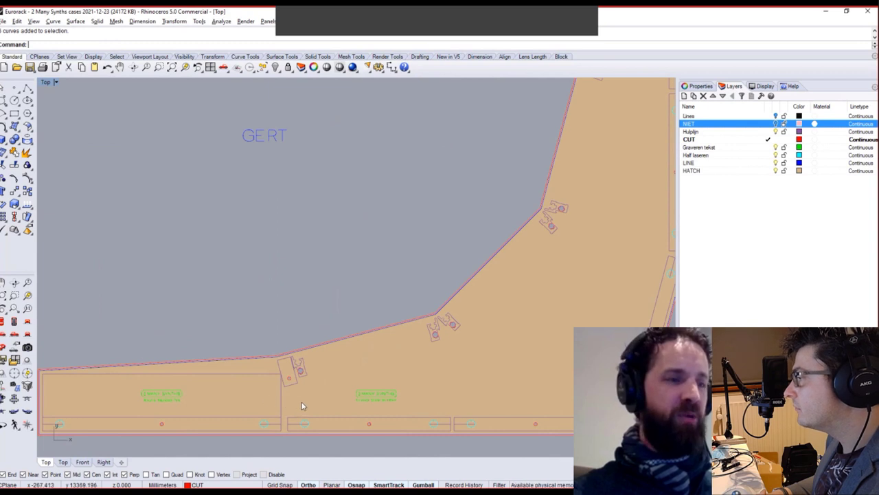
click(261, 382)
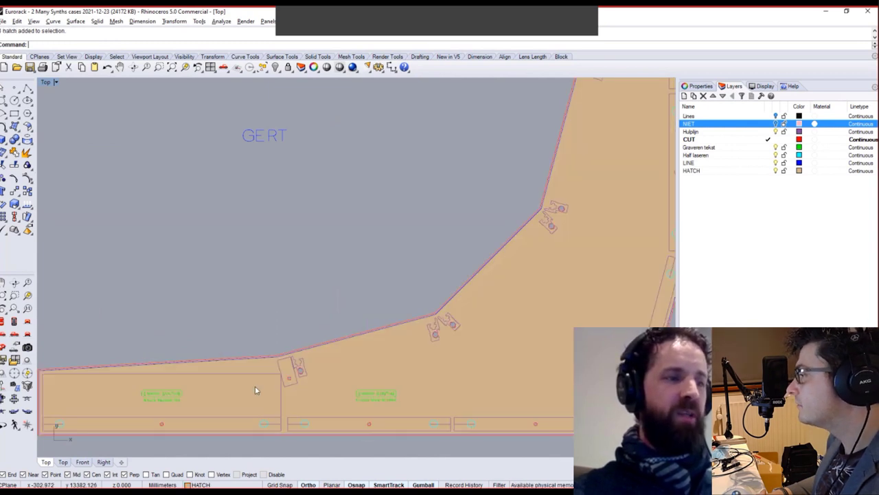
key(Escape)
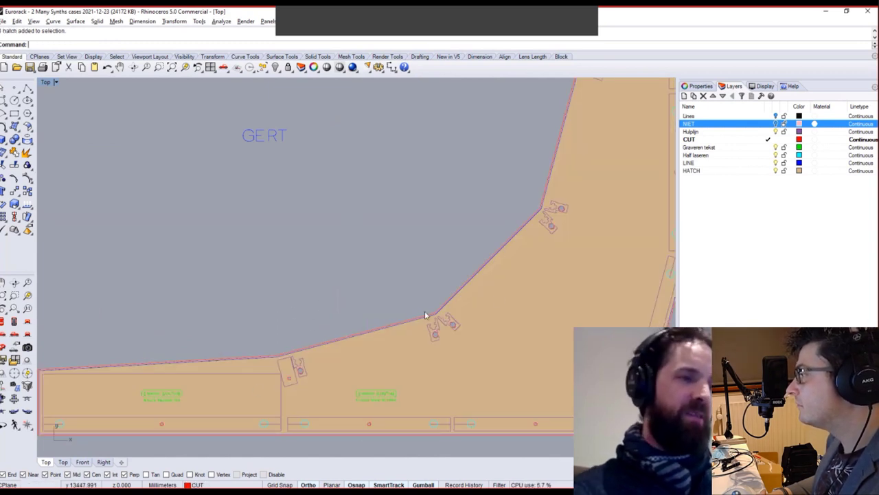
click(776, 170)
Examine the green engraving text near the base of the custom case profile up close.
scroll(517, 237, down, 3)
right_drag(517, 237, 473, 266)
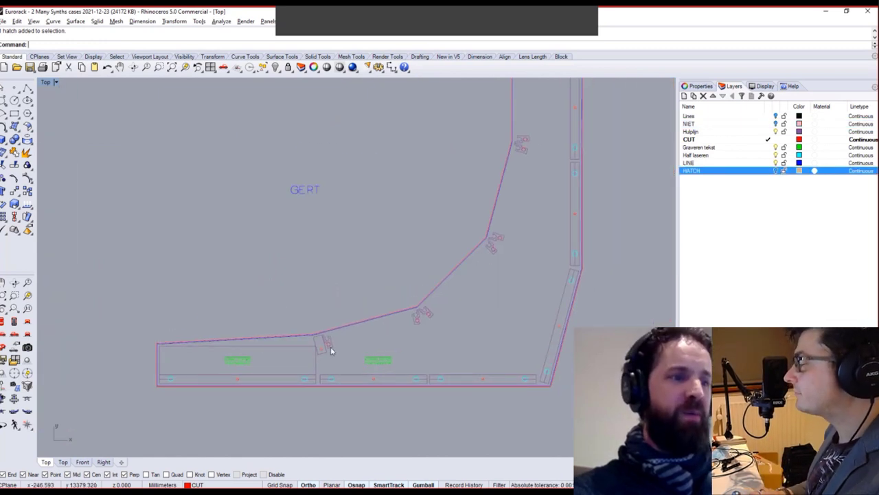
scroll(331, 349, up, 6)
right_drag(235, 380, 322, 382)
right_drag(507, 384, 436, 383)
scroll(434, 382, up, 5)
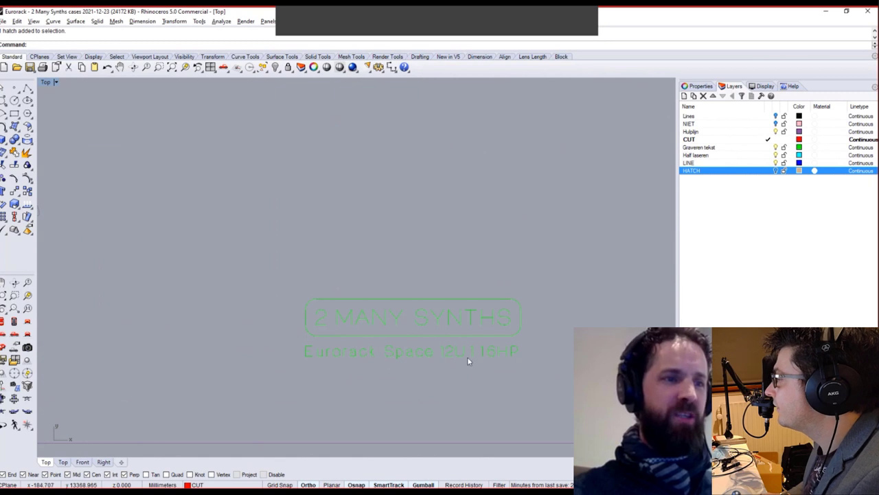
scroll(474, 347, down, 5)
scroll(374, 366, up, 5)
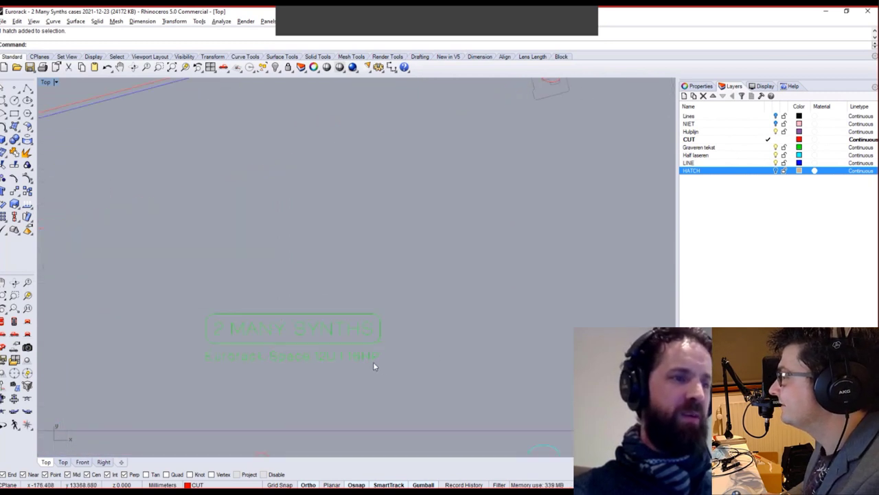
scroll(373, 362, up, 2)
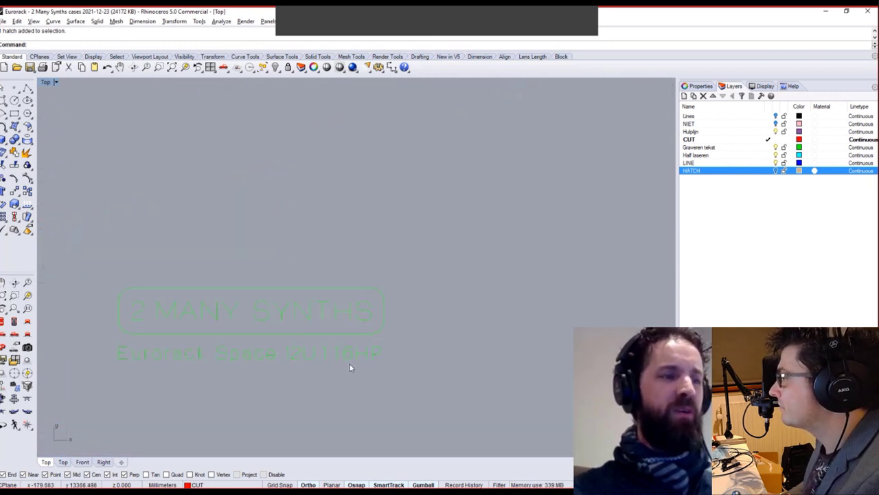
Examine the custom profile's outlines, panel slots and holes at its upper end, and the rail cutouts at its corners.
scroll(364, 358, down, 15)
right_drag(557, 320, 432, 344)
scroll(432, 344, down, 4)
right_drag(464, 290, 453, 330)
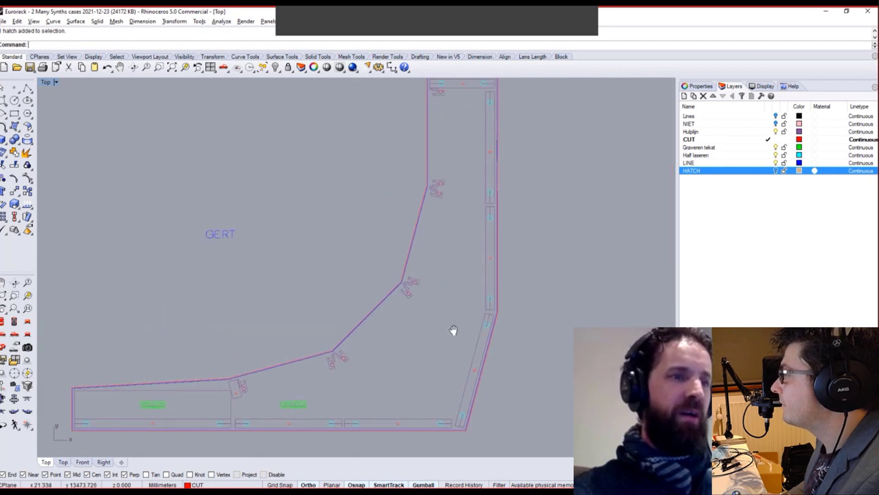
scroll(474, 328, down, 1)
scroll(483, 165, up, 3)
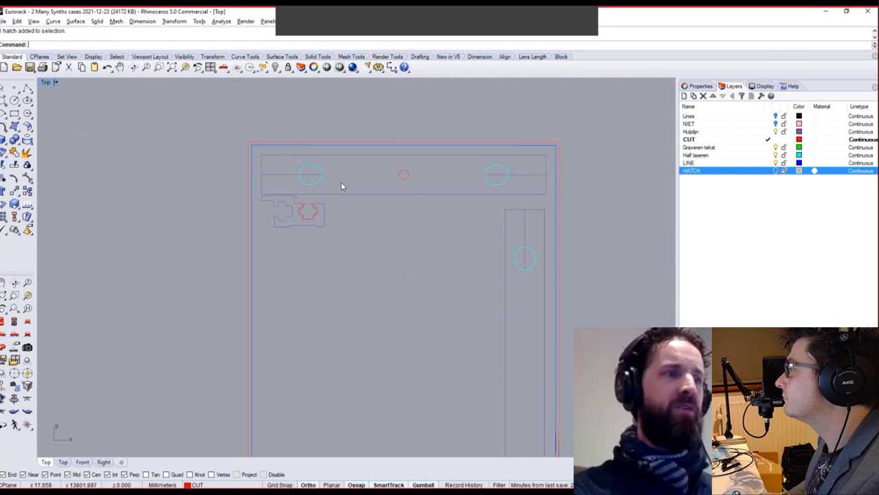
scroll(460, 275, down, 3)
scroll(335, 152, up, 5)
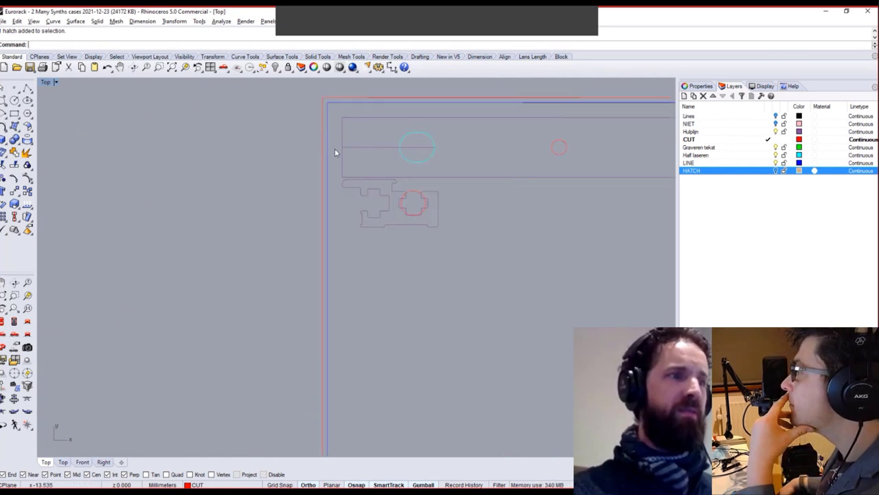
scroll(393, 287, down, 8)
right_drag(412, 389, 406, 229)
right_drag(342, 371, 343, 277)
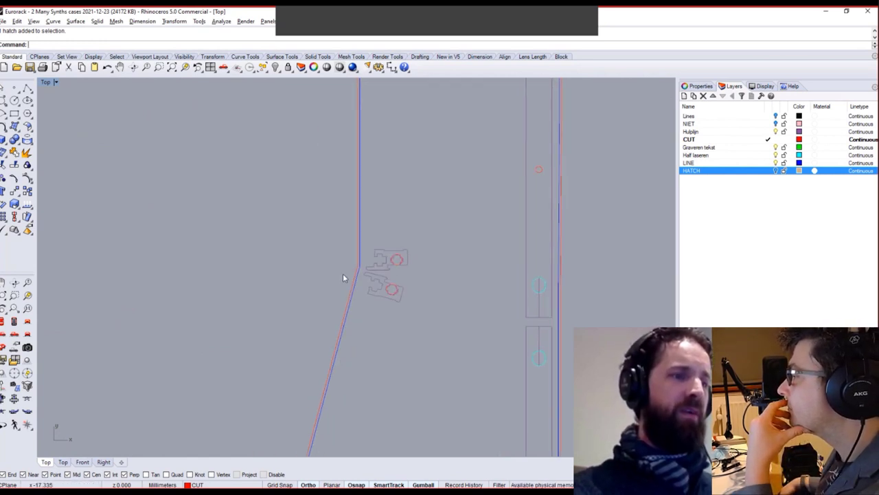
scroll(373, 273, up, 4)
scroll(403, 264, down, 3)
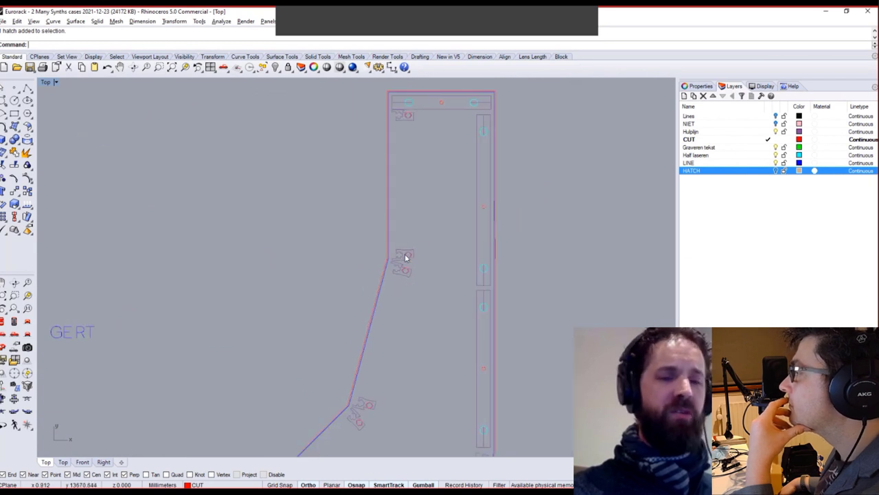
right_drag(414, 303, 421, 270)
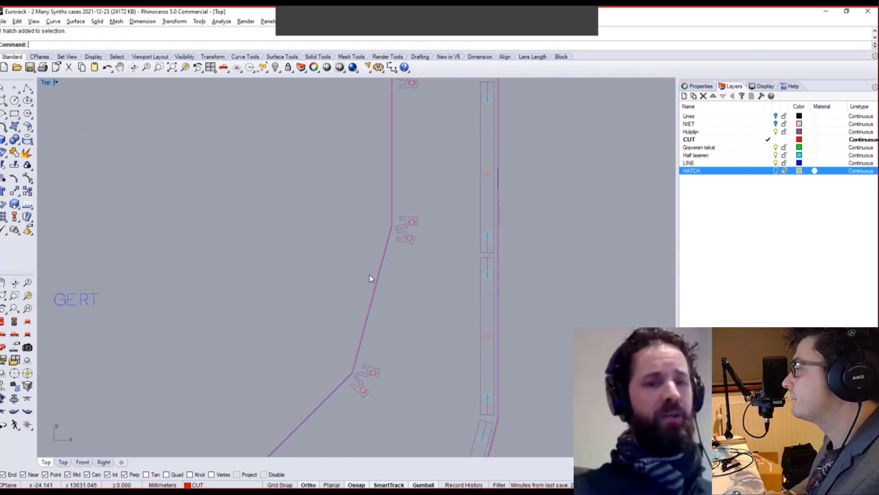
Examine the remaining custom case profiles along the row down to the lowest one, including their panel slots and engraving text.
right_drag(556, 326, 500, 318)
scroll(500, 318, down, 2)
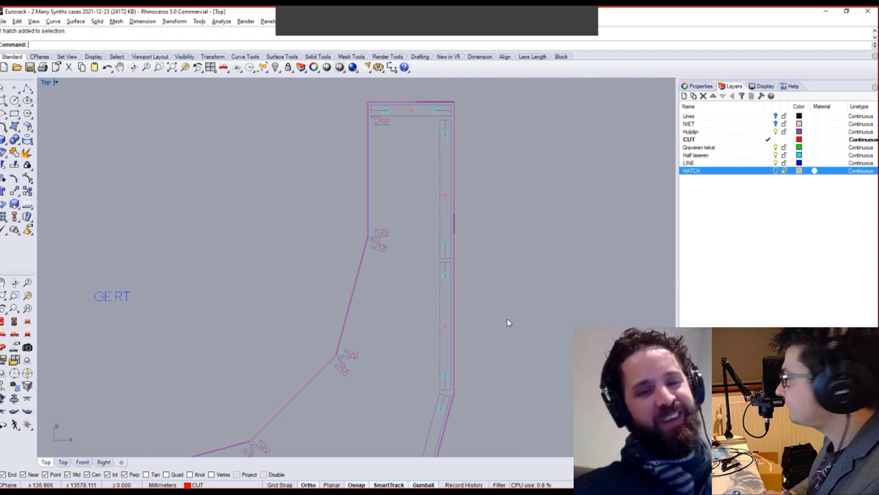
scroll(572, 357, down, 5)
scroll(534, 330, up, 4)
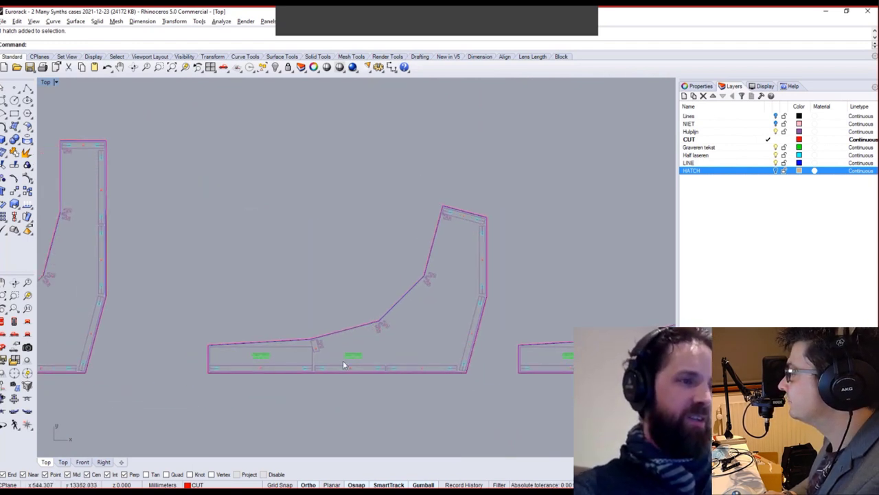
right_drag(537, 302, 382, 320)
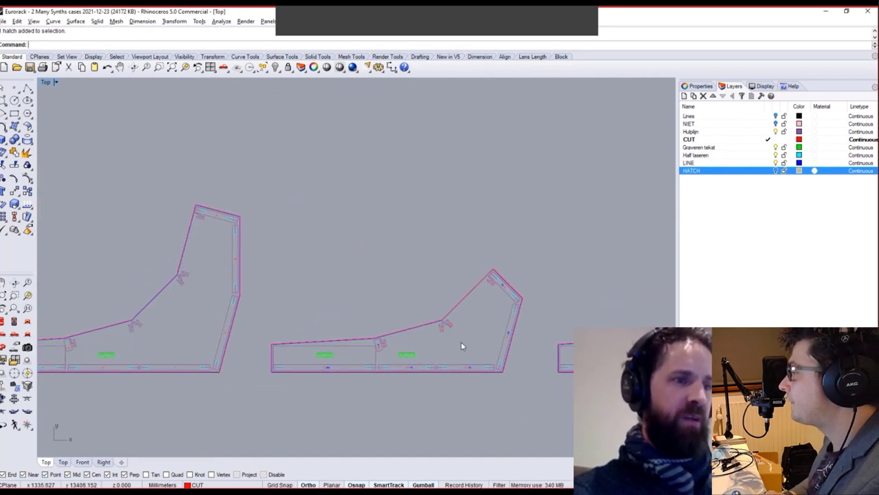
scroll(449, 361, up, 4)
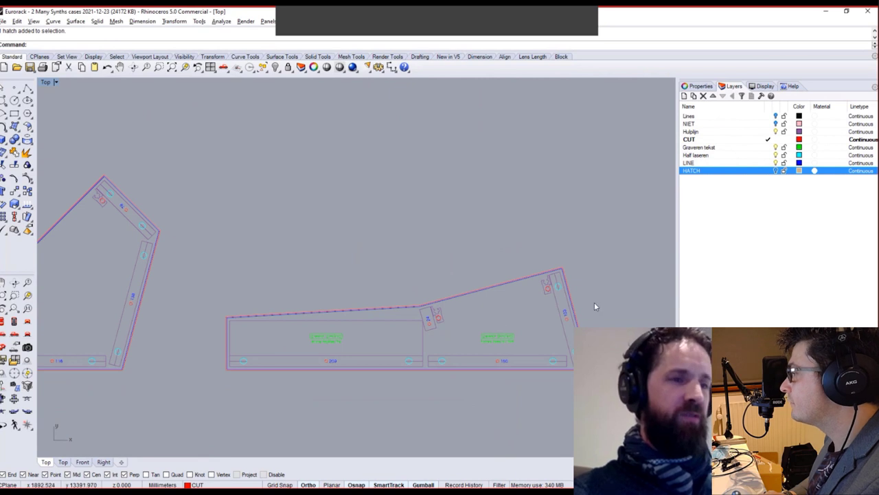
right_drag(321, 308, 484, 317)
scroll(484, 314, down, 4)
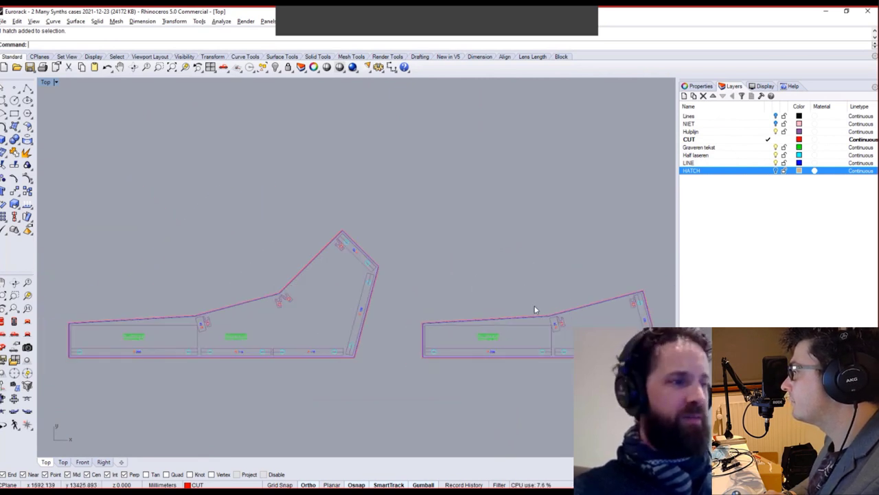
right_drag(591, 335, 516, 350)
scroll(516, 349, up, 2)
scroll(526, 349, up, 2)
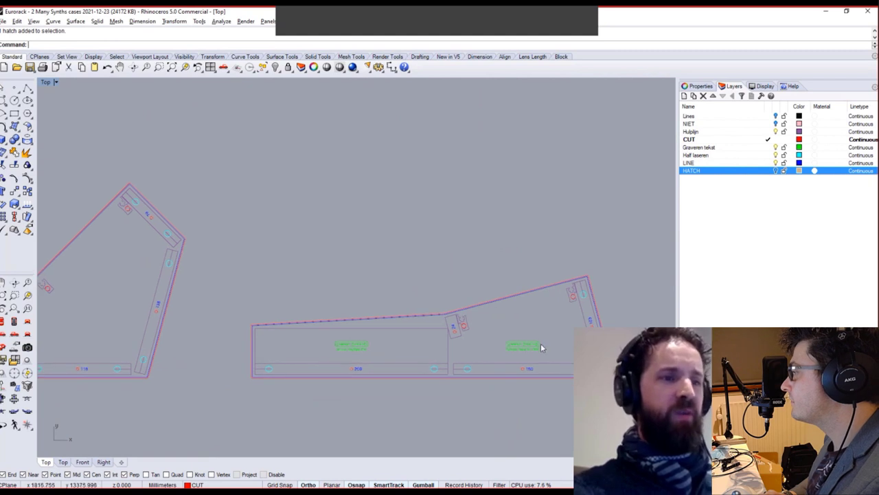
scroll(542, 345, up, 2)
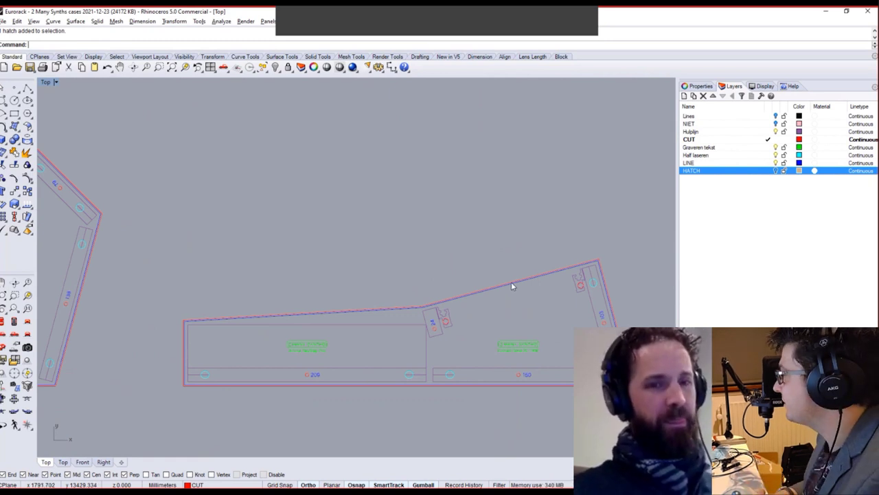
View the full row of standard case sizes from 3U to 18U together with the custom profiles below it.
scroll(512, 291, down, 1)
scroll(516, 288, down, 10)
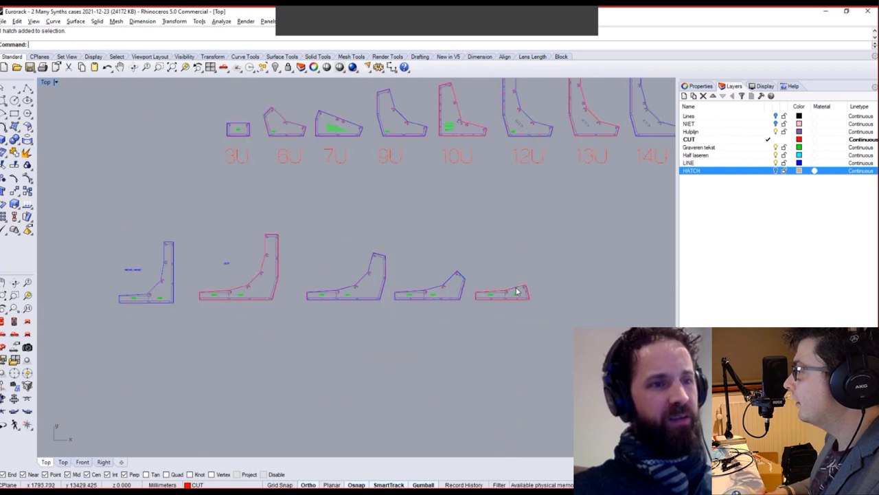
right_drag(449, 243, 304, 311)
scroll(412, 306, down, 2)
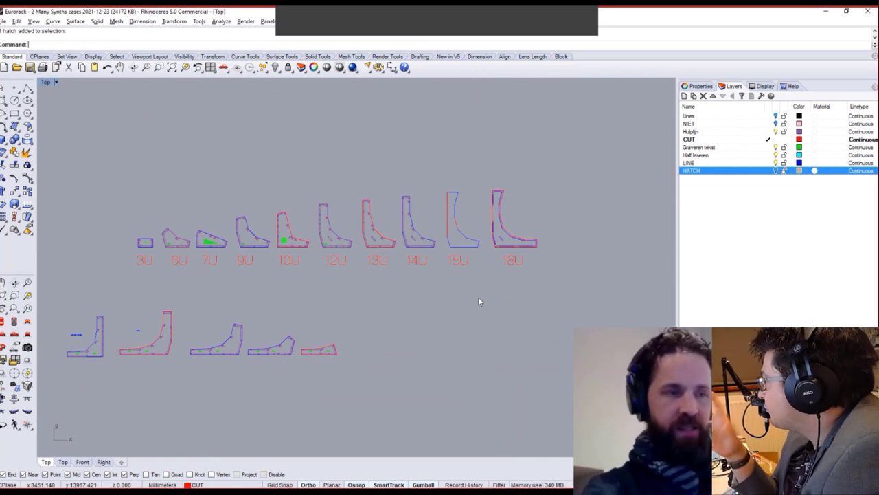
click(15, 114)
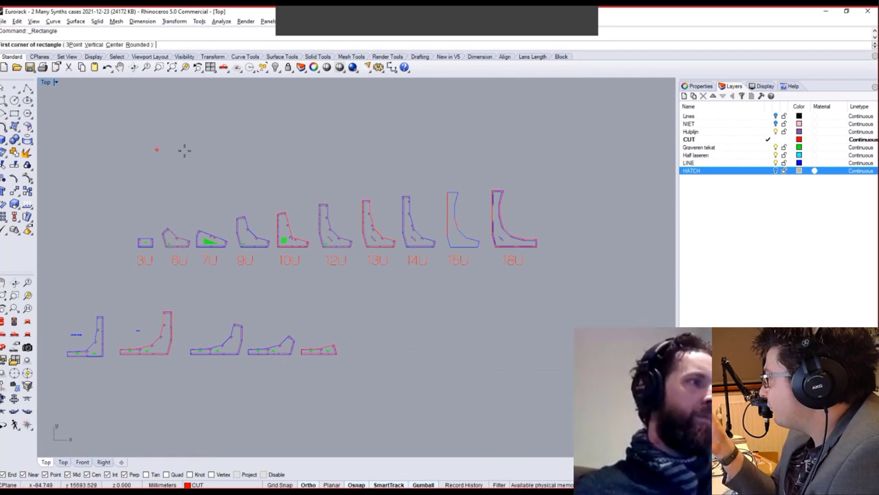
right_drag(277, 161, 261, 206)
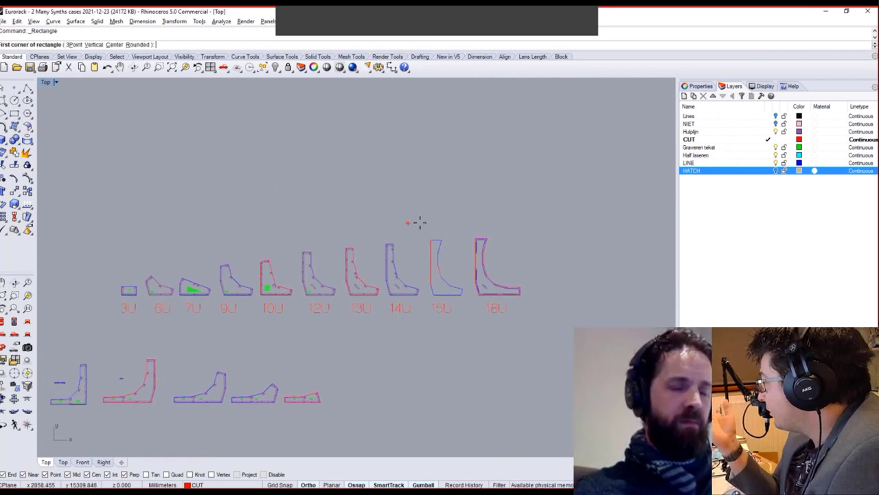
key(Escape)
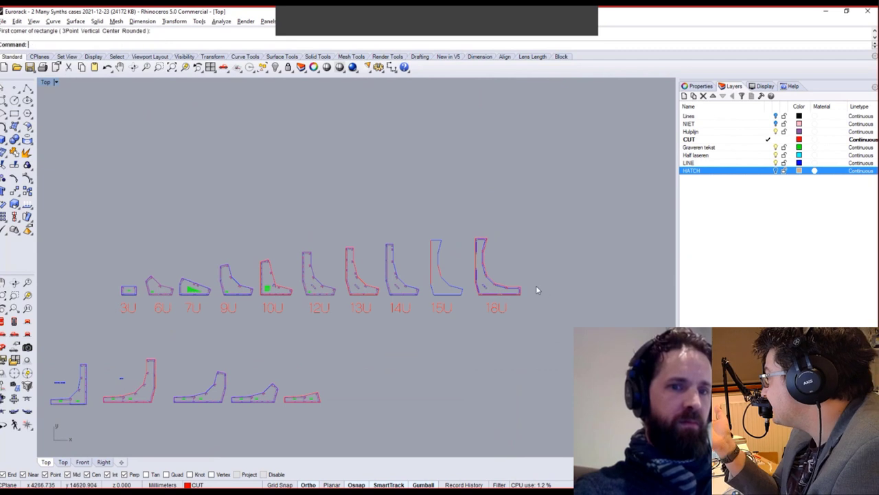
right_drag(536, 283, 522, 297)
scroll(488, 304, up, 5)
scroll(497, 304, down, 1)
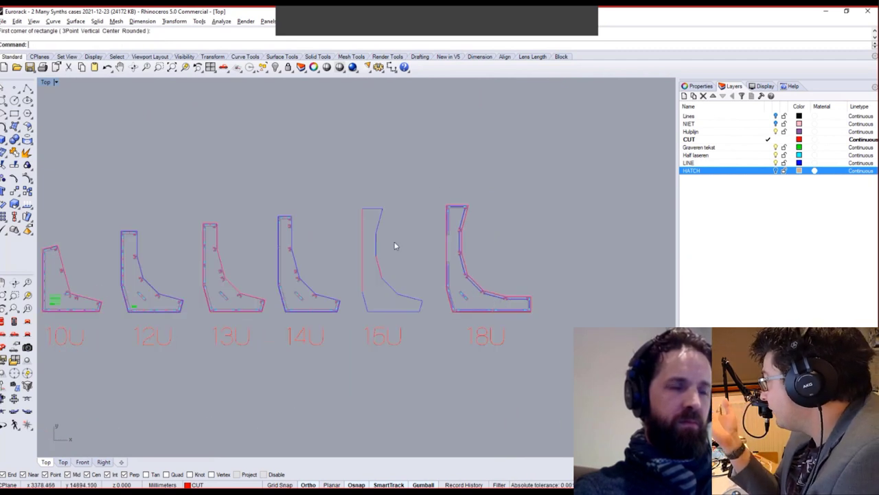
right_drag(394, 245, 487, 254)
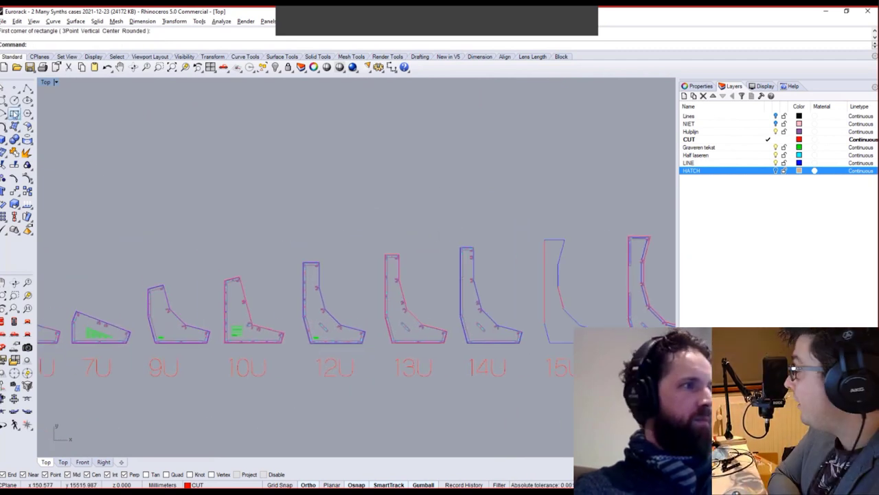
click(14, 113)
right_drag(181, 136, 218, 188)
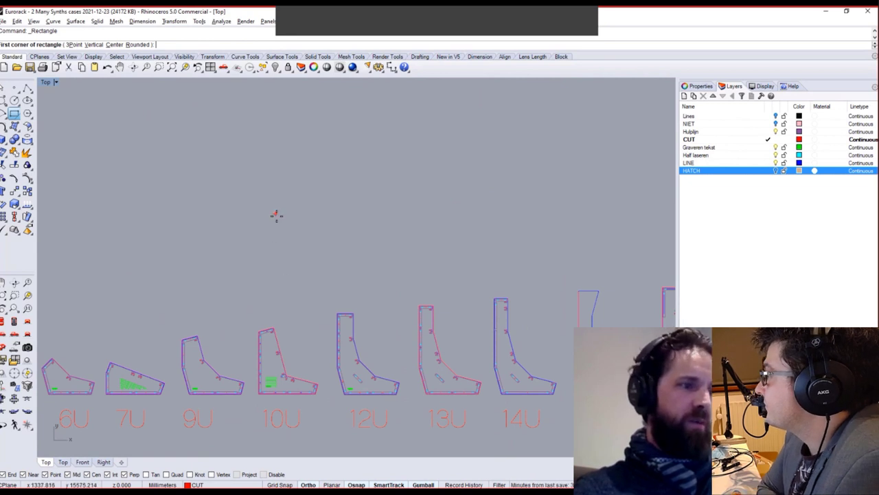
scroll(290, 367, up, 5)
scroll(254, 252, down, 1)
key(Escape)
Duplicate the 12U case profile and place the copy above the row of standard sizes.
click(253, 262)
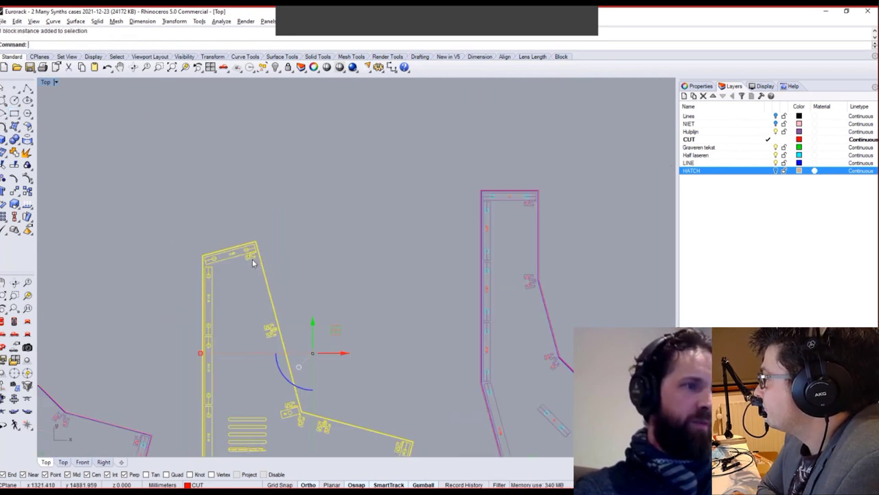
scroll(255, 276, down, 4)
right_drag(290, 276, 359, 290)
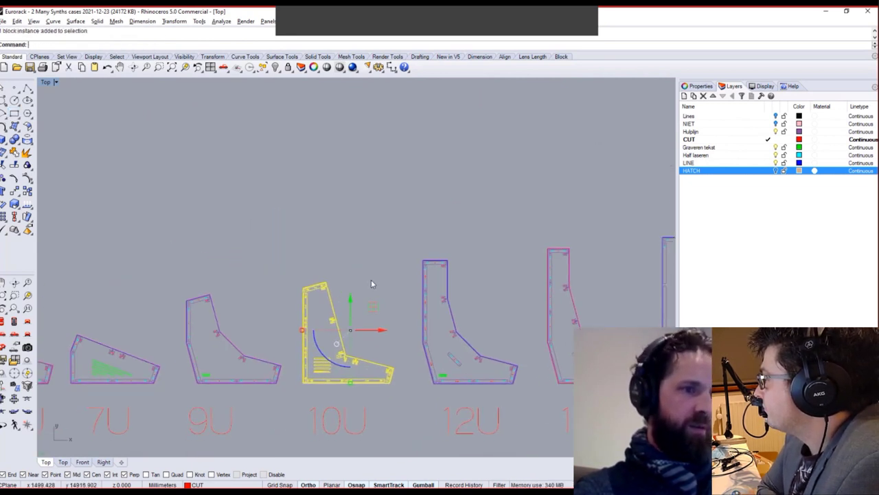
click(447, 296)
right_drag(510, 304, 419, 308)
key(ctrl+c)
key(ctrl+v)
scroll(412, 282, down, 7)
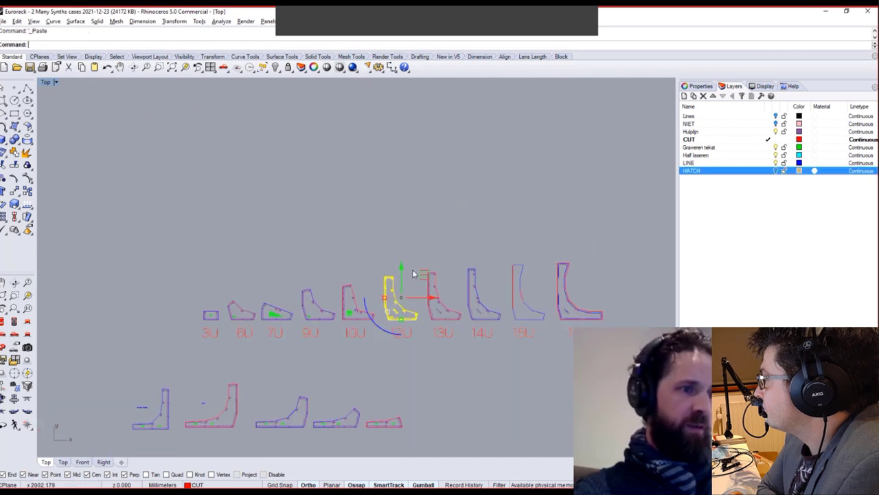
right_drag(414, 274, 411, 327)
drag(424, 326, 417, 209)
Hide all the original case drawings and labels, leaving only the copied 12U profile, and zoom to its extents.
scroll(417, 226, down, 9)
drag(559, 249, 247, 362)
click(274, 66)
text(z)
key(Return)
text(e)
key(Return)
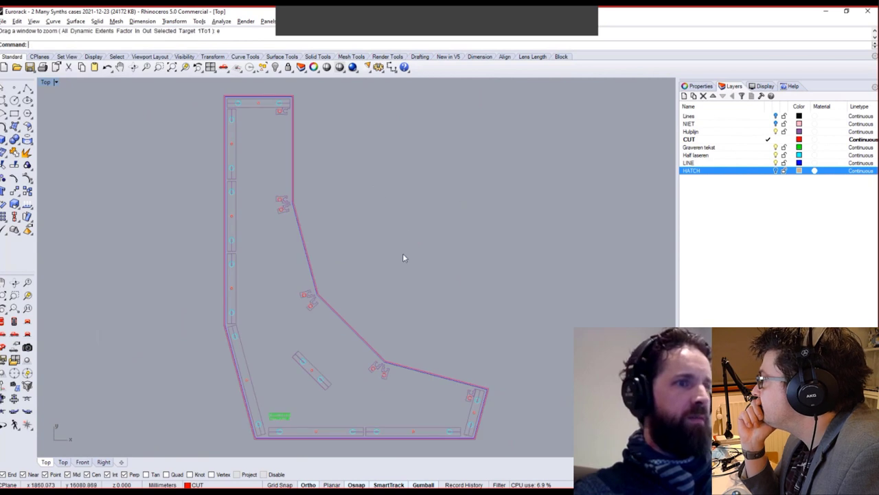
Explode the copied 12U profile block into separate objects.
right_drag(402, 254, 408, 257)
key(ctrl+a)
text(Exp)
key(Return)
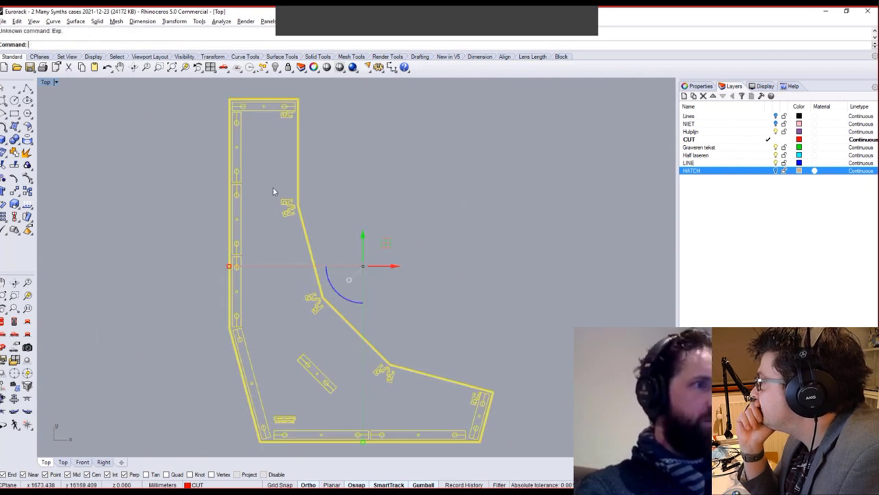
key(Escape)
drag(273, 88, 251, 183)
text(Explode)
key(Return)
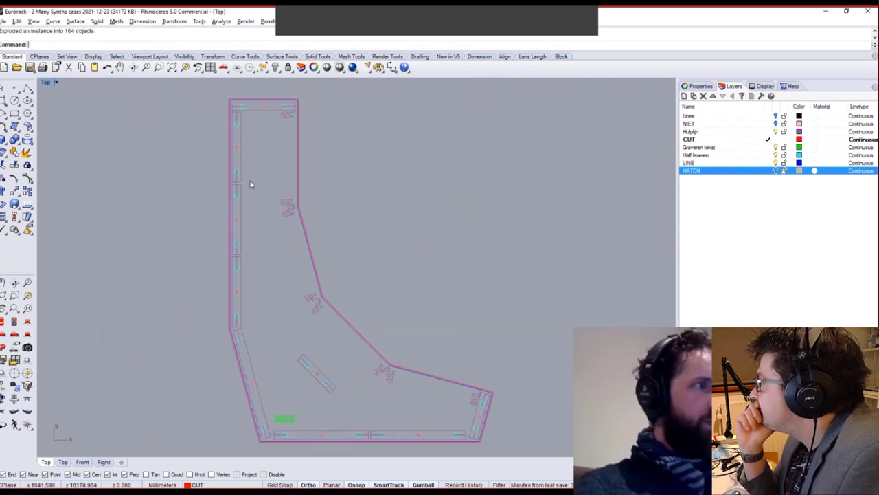
Duplicate the rail cutouts of the 12U profile's uppermost row and place the copies above the profile.
scroll(274, 102, up, 4)
drag(273, 91, 399, 287)
right_drag(403, 289, 274, 296)
scroll(278, 280, down, 4)
key(ctrl+c)
key(ctrl+v)
scroll(315, 236, down, 8)
right_drag(296, 233, 305, 289)
drag(306, 290, 289, 221)
key(Escape)
Delete the surplus curves around the copied rail cutouts, keeping one facing upper and lower rail profile.
scroll(314, 191, up, 7)
scroll(290, 223, up, 8)
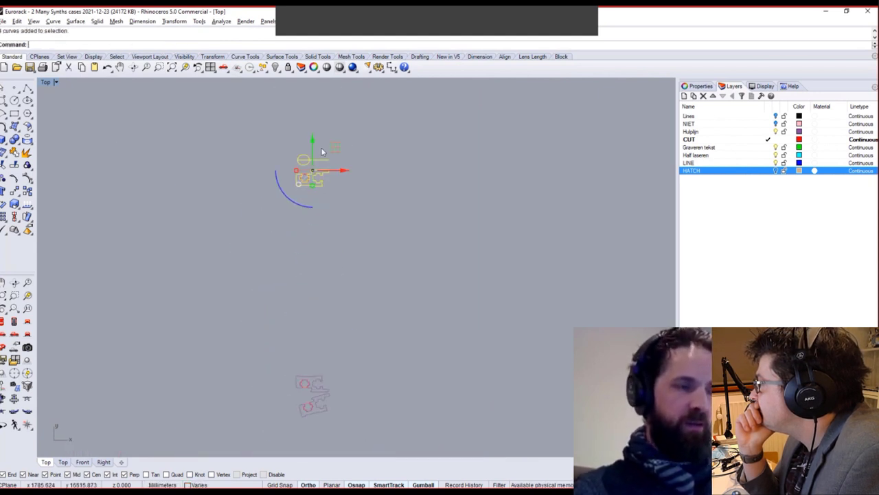
key(Delete)
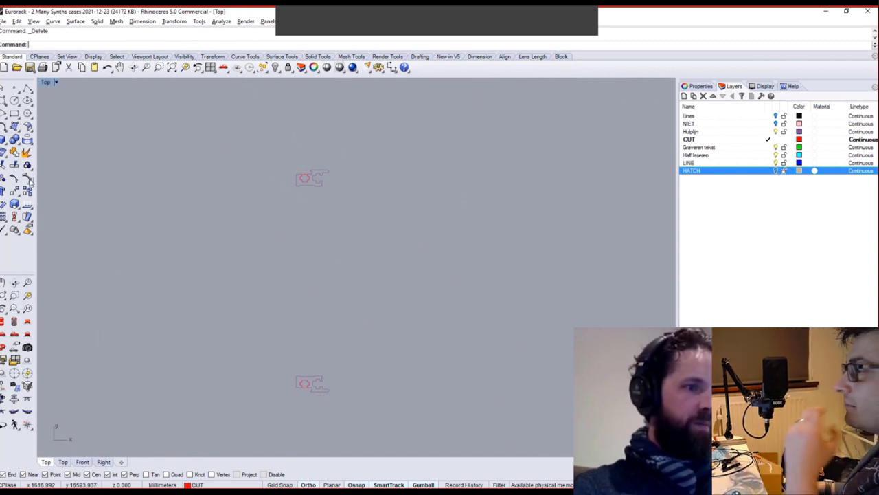
Draw a rectangle from the inner lip corner of the upper rail profile down to the lip of the lower rail.
click(14, 114)
scroll(313, 175, up, 5)
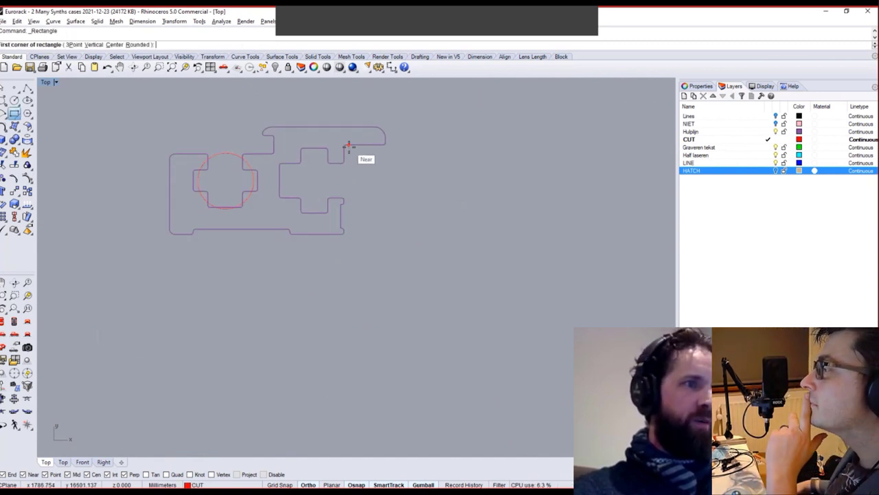
click(343, 144)
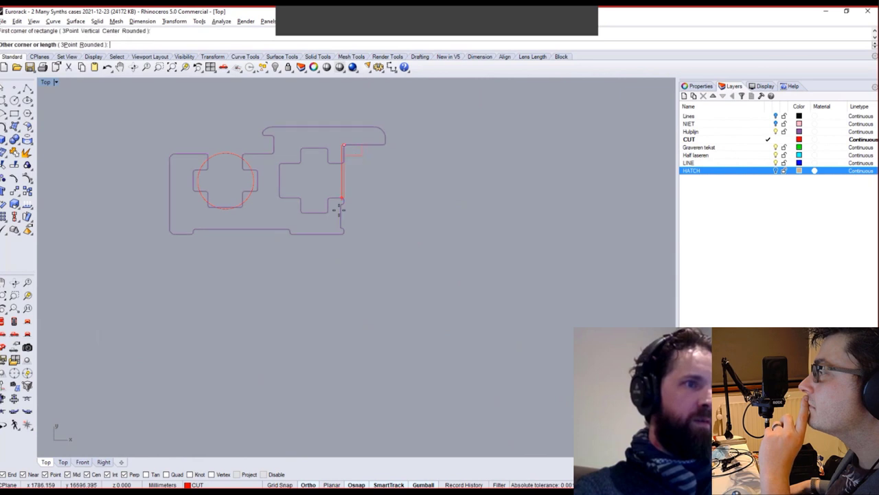
scroll(347, 273, down, 5)
scroll(353, 261, up, 5)
scroll(366, 367, down, 7)
right_drag(373, 429, 353, 244)
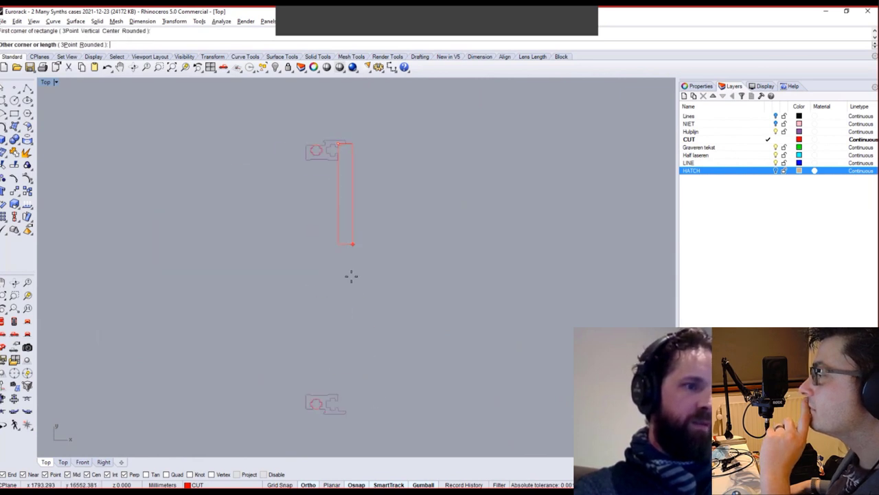
scroll(348, 416, up, 5)
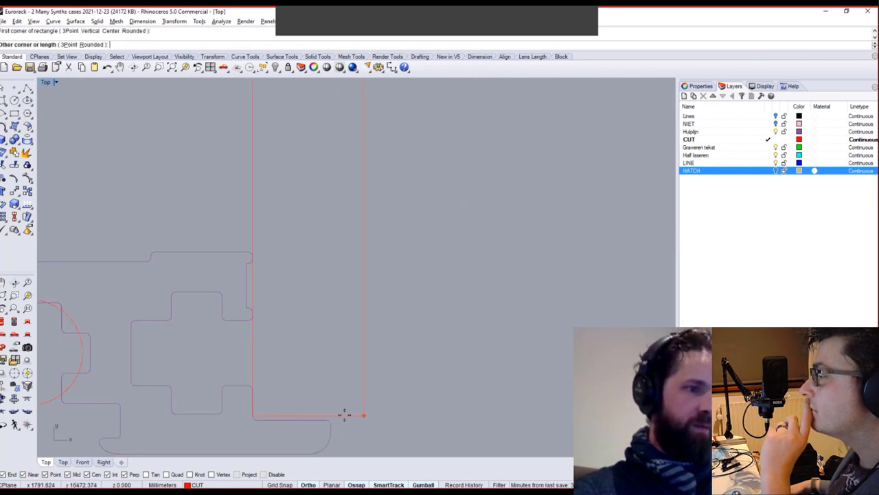
click(324, 417)
Scale the rectangle in one direction to a width of 427 mm and move it sideways clear of the rail profiles.
text(Scale1D)
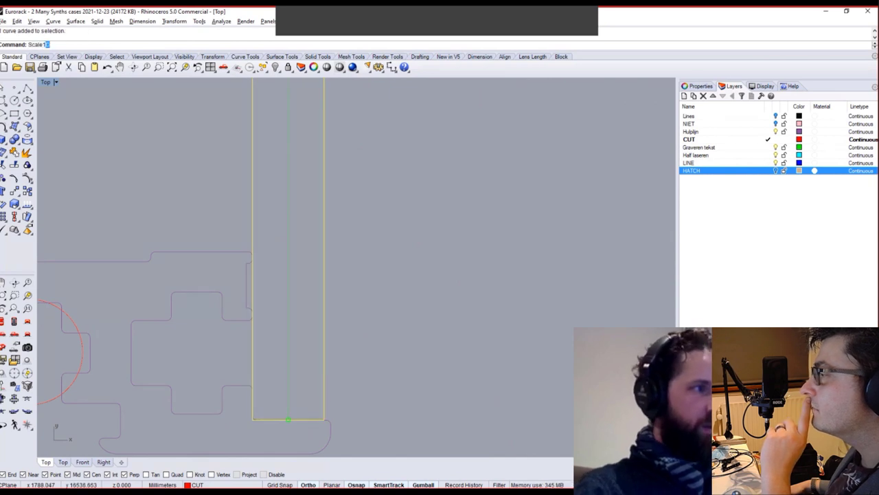
key(Return)
click(252, 204)
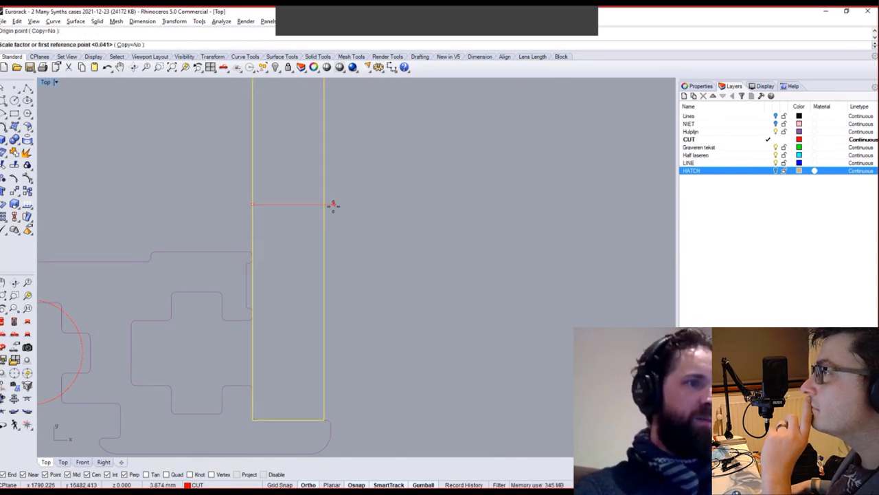
text(427)
key(Return)
scroll(365, 224, down, 5)
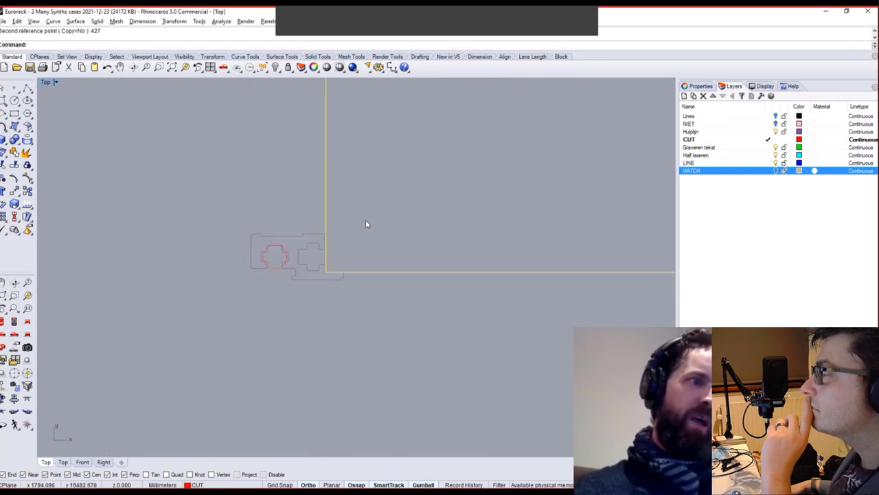
right_drag(433, 221, 337, 205)
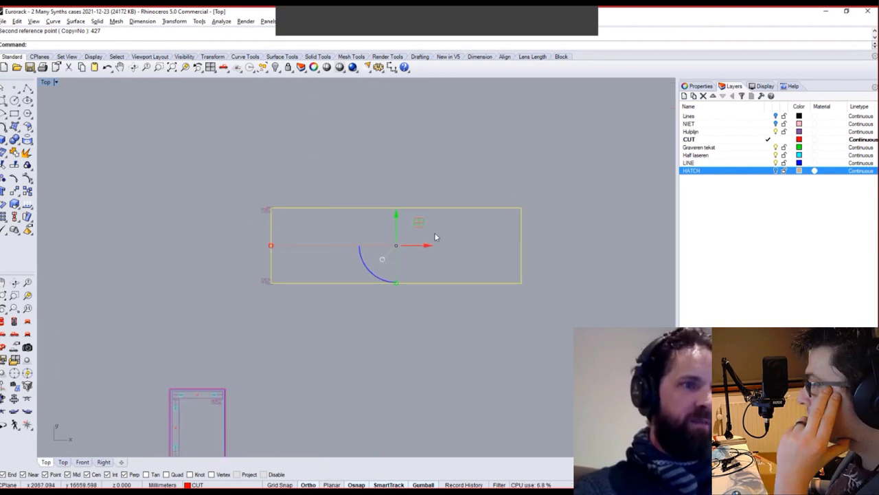
drag(427, 245, 435, 179)
click(433, 177)
Copy the 427 mm wide row rectangle straight up from its corner, leaving a small gap between the rows.
text(Copy)
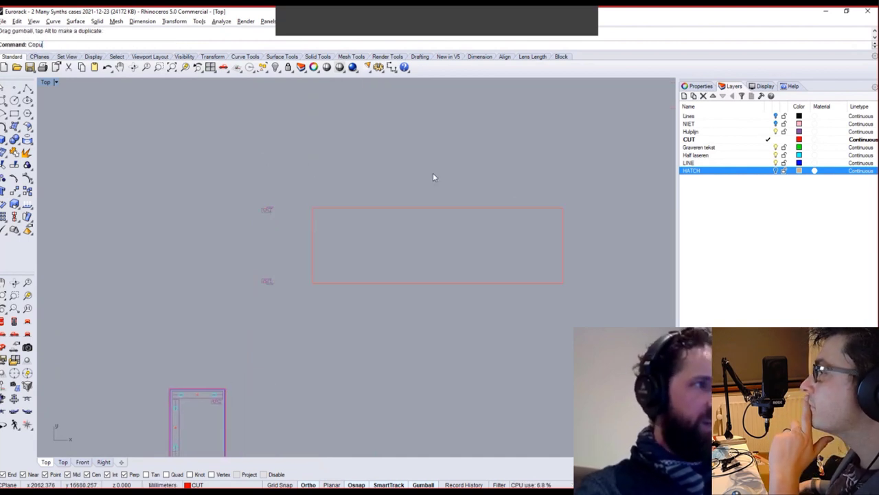
key(Return)
click(563, 208)
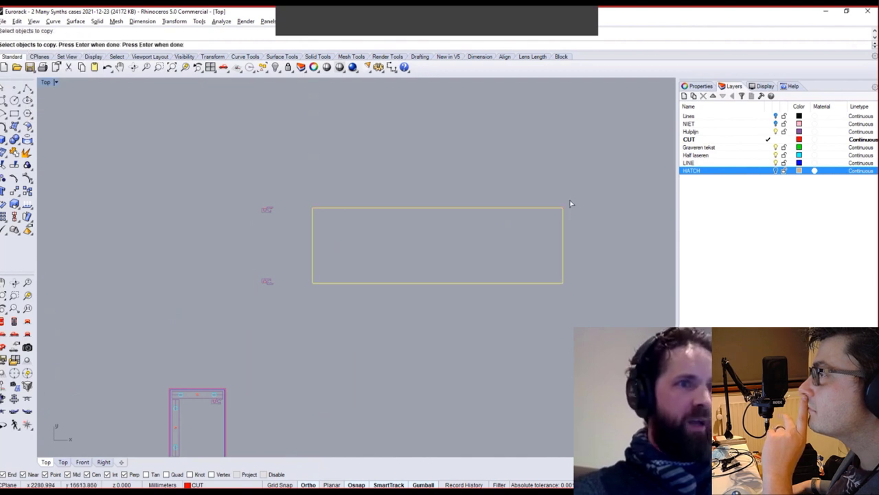
key(Return)
click(563, 282)
right_drag(586, 203, 463, 261)
right_click(481, 228)
click(443, 248)
right_click(444, 279)
click(442, 265)
click(443, 180)
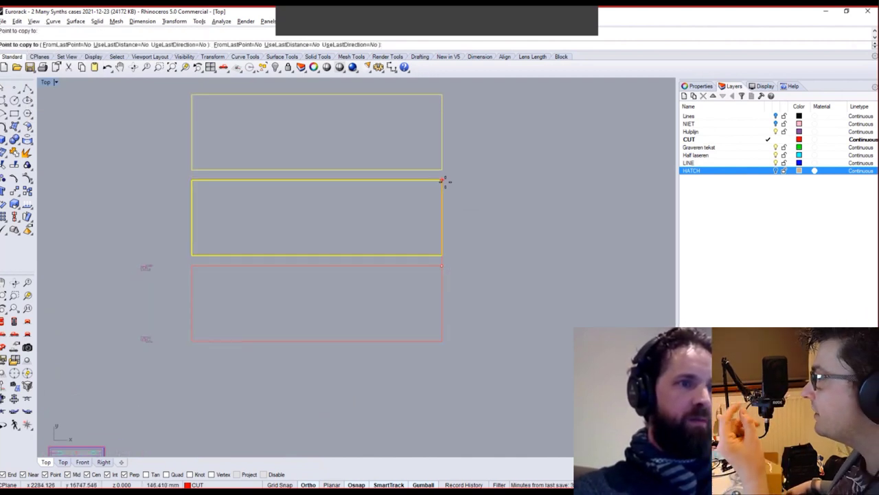
Place further copies of the rectangle upward at the same spacing until the stack has six rows.
scroll(456, 190, down, 10)
right_drag(472, 212, 448, 238)
click(427, 182)
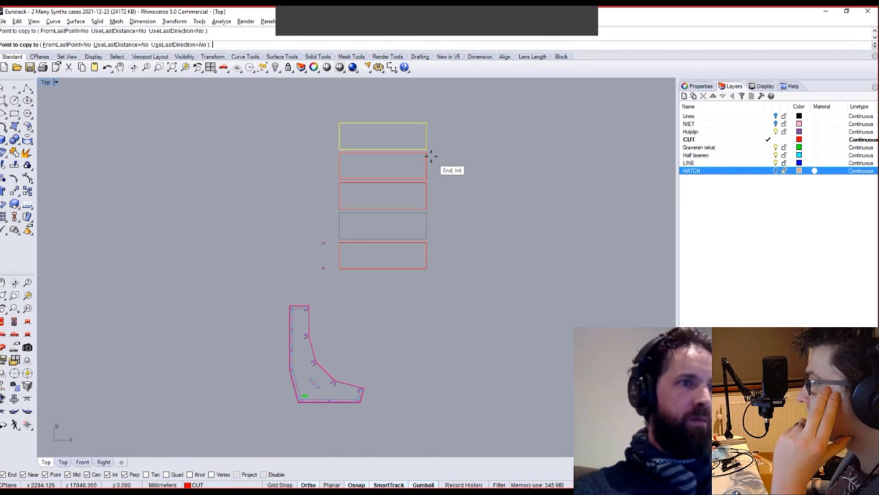
click(430, 153)
click(429, 121)
right_click(454, 134)
right_drag(479, 152, 452, 248)
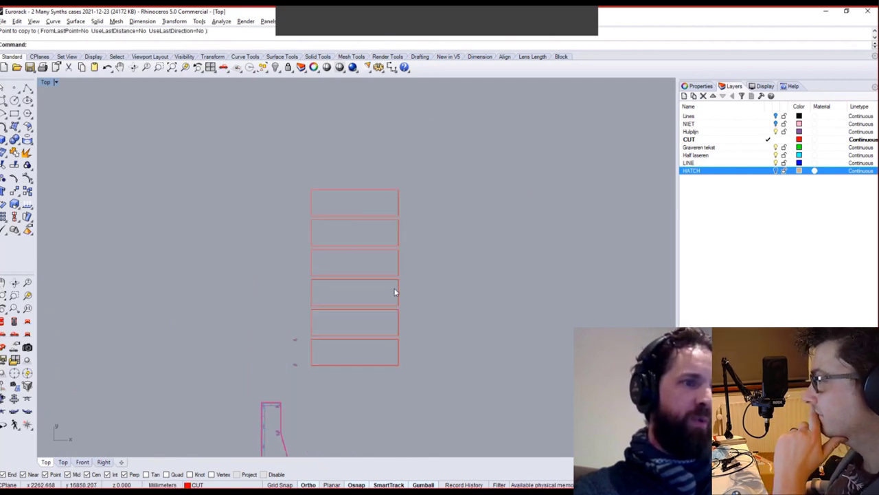
drag(387, 236, 389, 237)
click(438, 353)
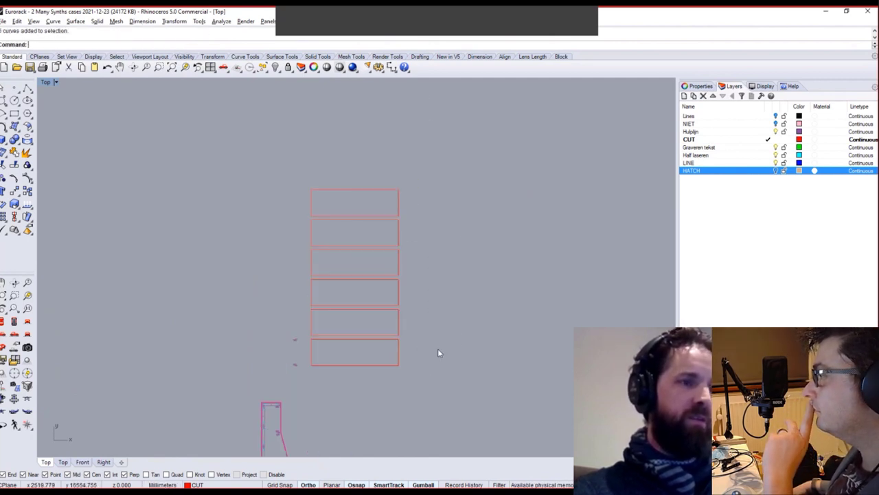
right_drag(438, 369, 399, 366)
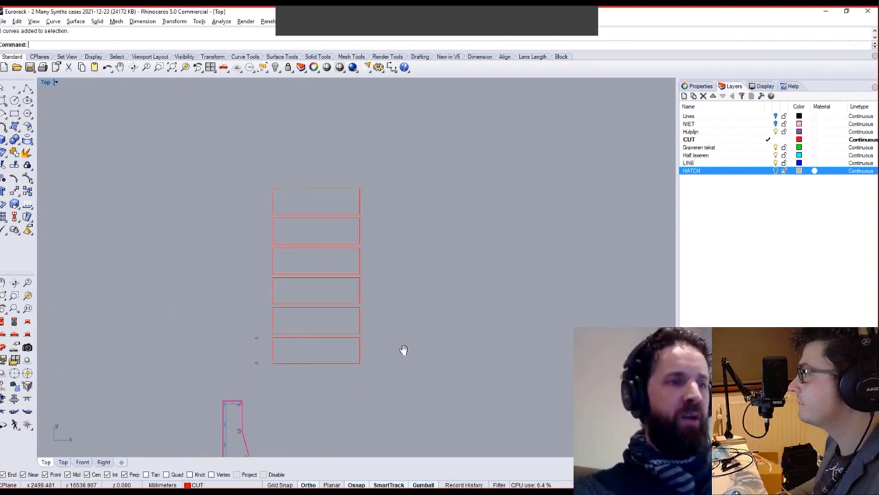
Duplicate the complete six-row stack and place the copy beside the original.
drag(406, 386, 333, 240)
right_drag(442, 210, 408, 241)
key(ctrl+c)
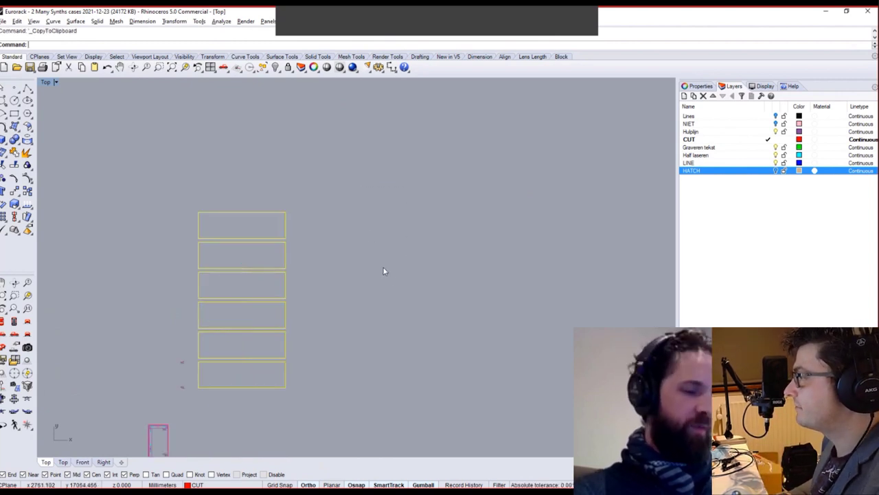
key(ctrl+v)
right_drag(383, 269, 272, 239)
alt+drag(196, 269, 361, 165)
Move the upper three rectangles of the copied stack next to its lower three, forming two columns of three rows.
drag(418, 167, 359, 251)
drag(361, 198, 448, 289)
click(419, 239)
right_drag(425, 318, 381, 279)
scroll(349, 278, up, 4)
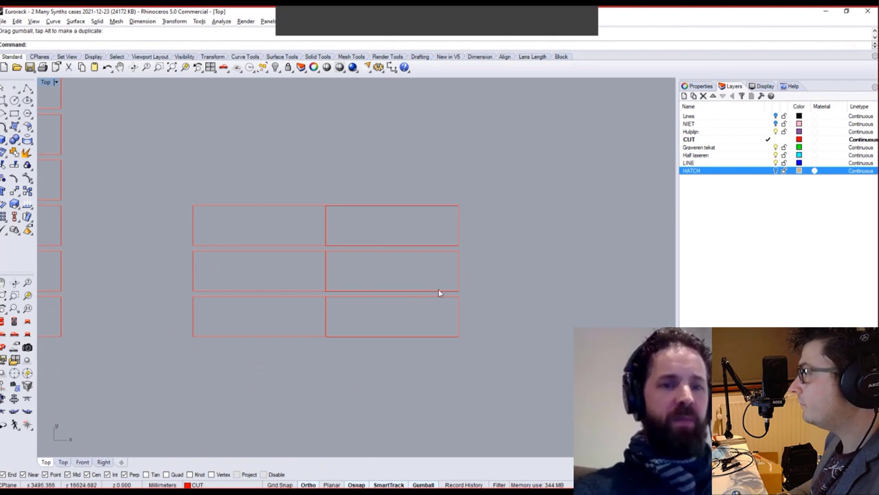
Move the second column's three rectangles so their upper corner snaps exactly onto the adjoining corner of the first column.
scroll(440, 292, down, 2)
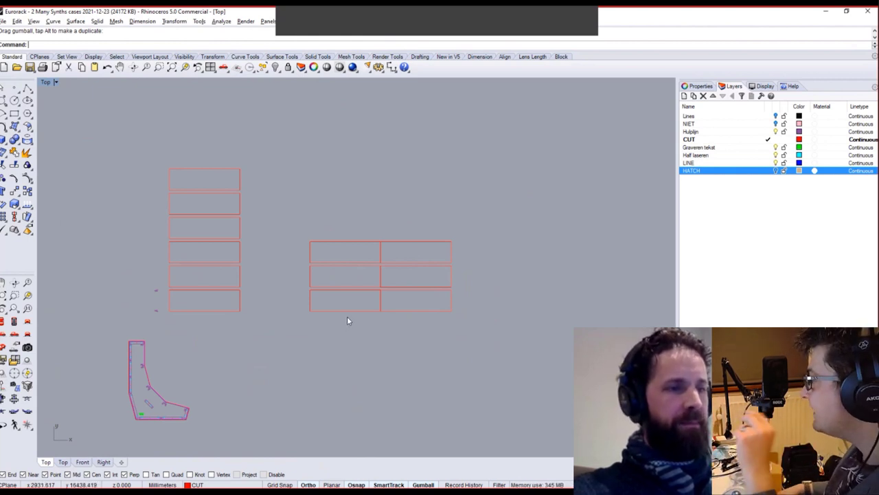
right_drag(411, 329, 447, 345)
scroll(442, 272, up, 6)
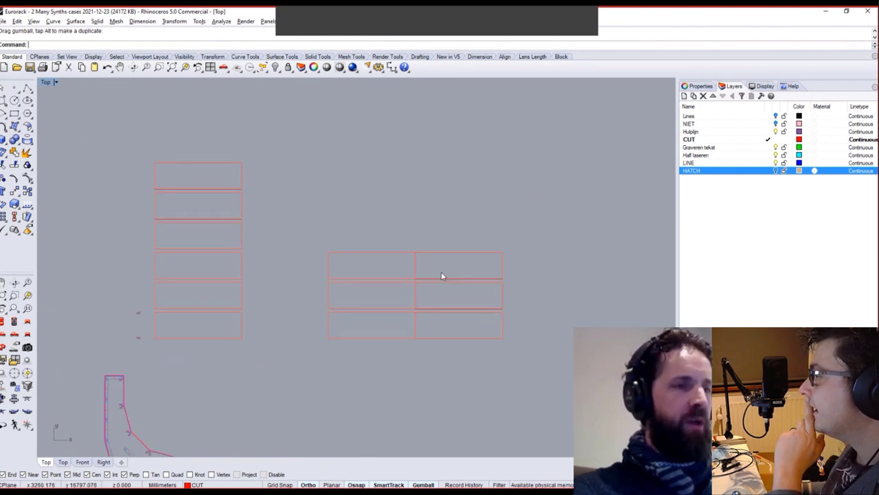
drag(435, 364, 434, 363)
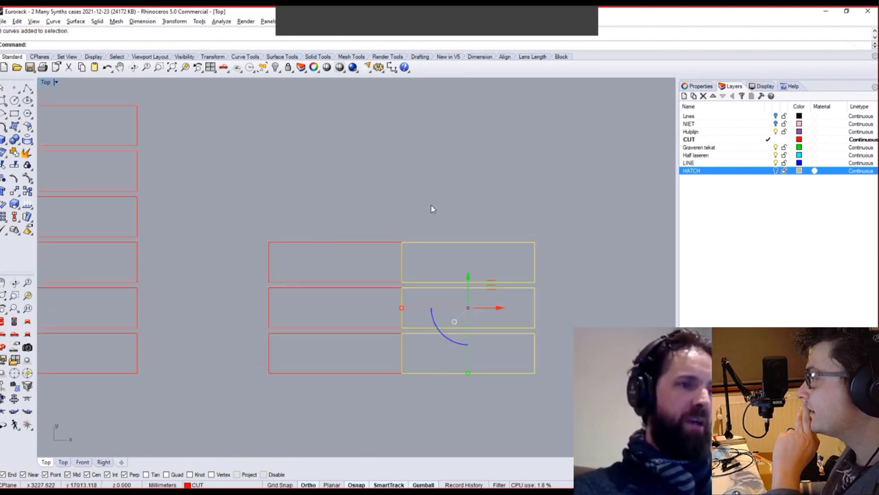
scroll(391, 251, up, 14)
text(m)
key(Return)
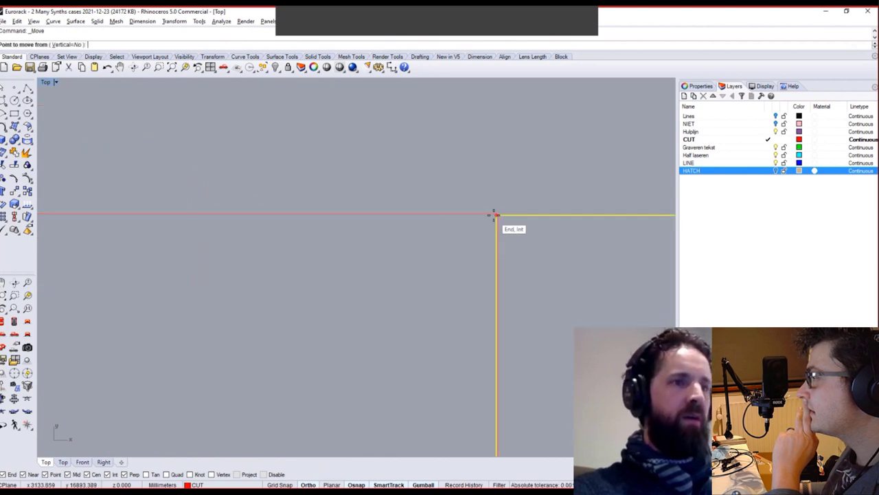
click(498, 214)
click(498, 213)
scroll(373, 197, down, 6)
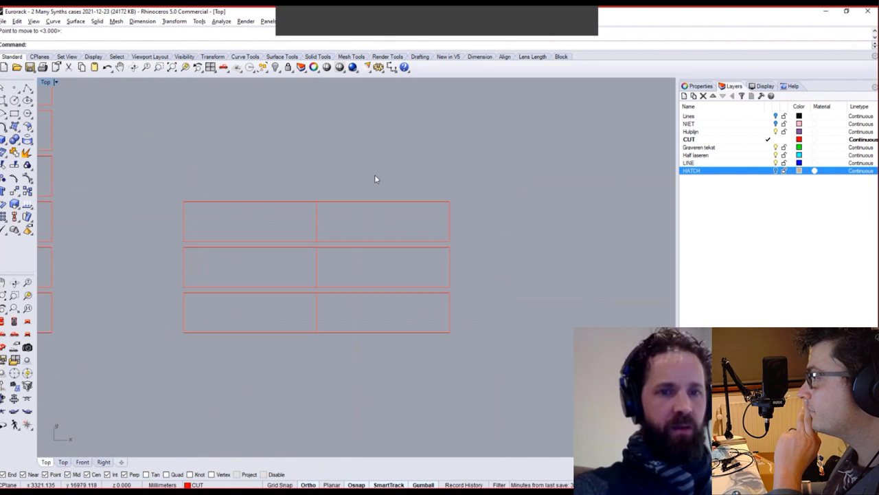
Copy the uppermost pair of rectangles in the two-column layout upward by one row spacing to add a fourth row.
scroll(375, 179, down, 2)
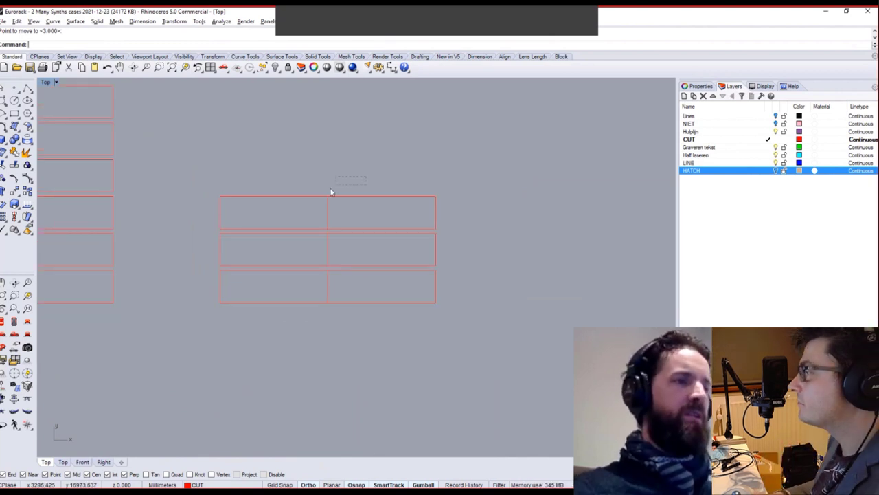
drag(332, 190, 298, 200)
text(opy)
key(Return)
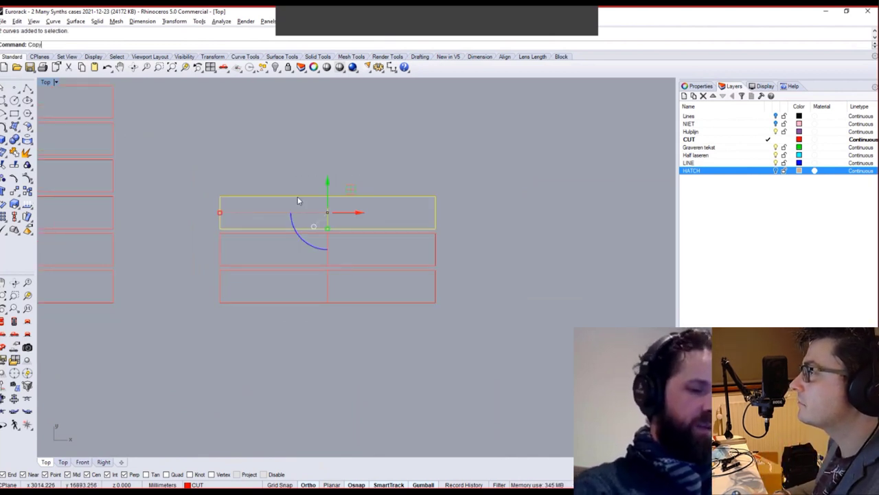
click(520, 235)
click(509, 195)
key(Escape)
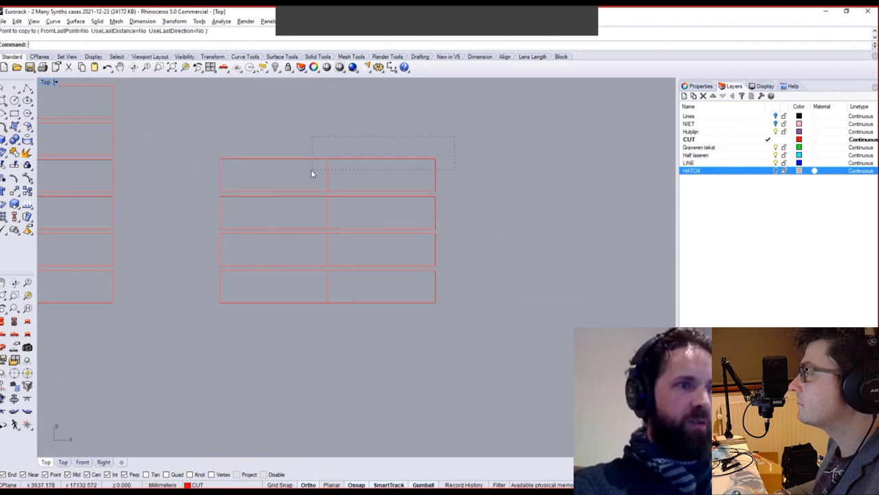
Scale the new uppermost row vertically with Scale1D to a shallow strip about a third of a full row high.
click(307, 165)
text(Scale1D)
key(Return)
click(436, 190)
scroll(433, 149, up, 8)
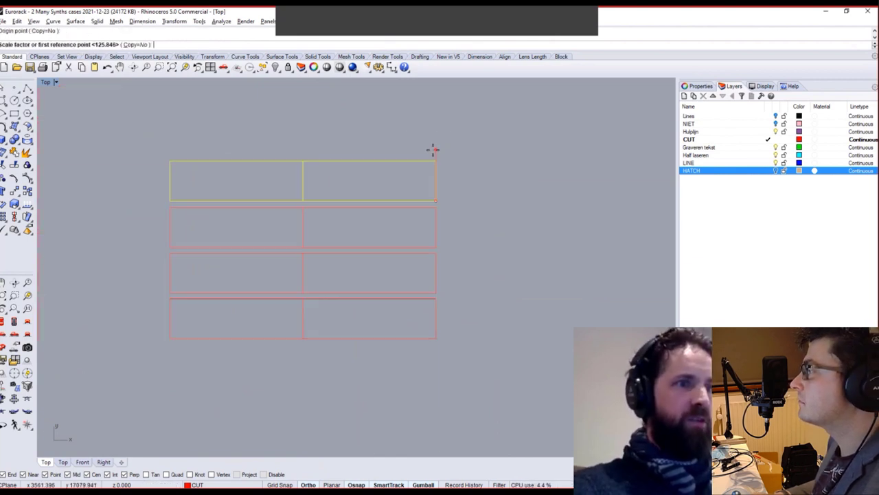
click(438, 171)
click(451, 222)
key(Escape)
scroll(453, 226, down, 4)
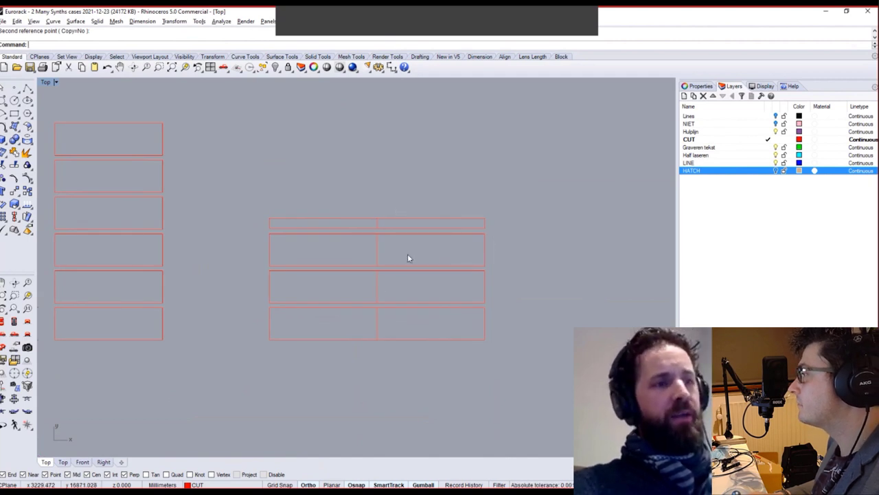
Move the shallow strip down between the two lowest full rows and shift the bottom row down to make room.
click(393, 222)
drag(377, 211, 378, 285)
drag(389, 330, 366, 346)
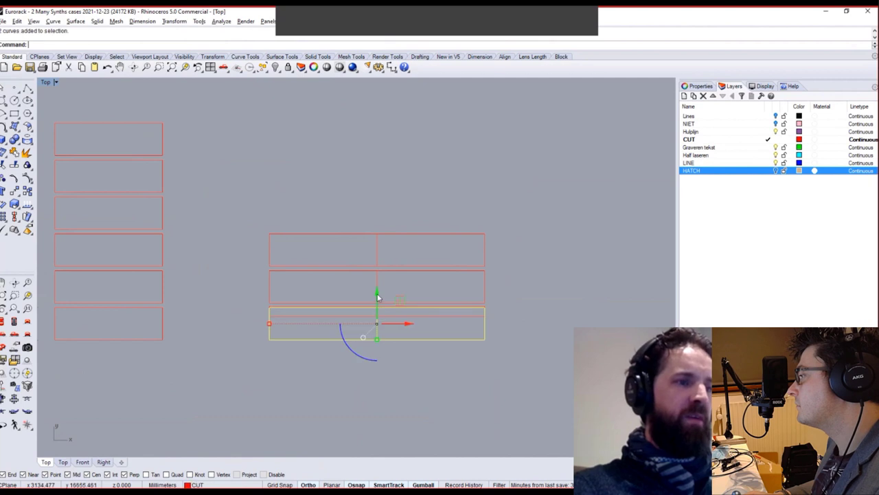
drag(377, 296, 378, 309)
click(516, 310)
scroll(525, 309, down, 6)
right_drag(527, 325, 501, 326)
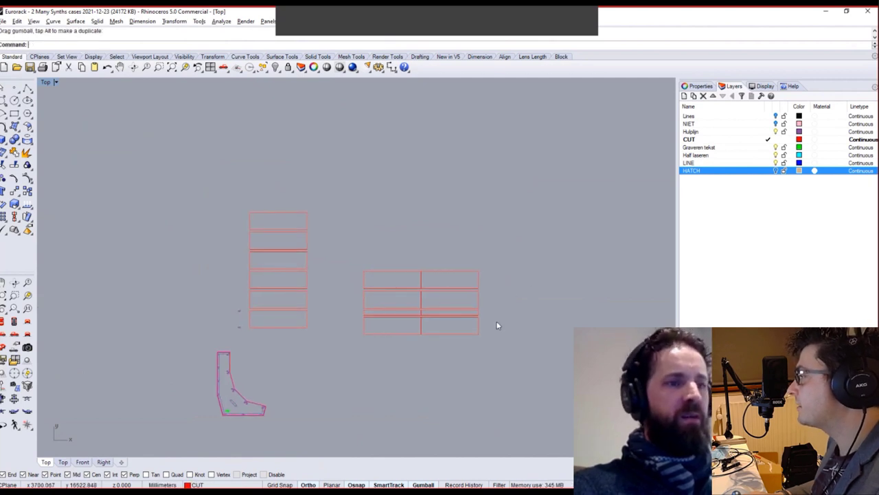
drag(348, 348, 489, 262)
click(459, 374)
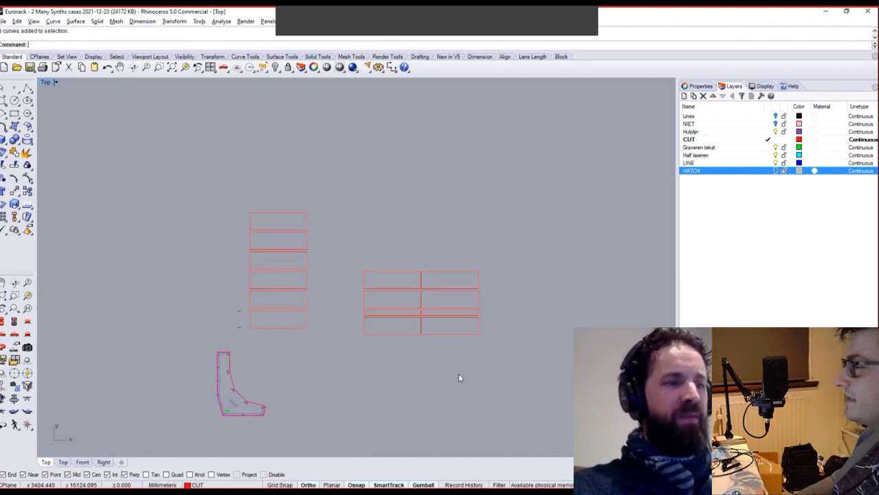
right_drag(469, 343, 442, 332)
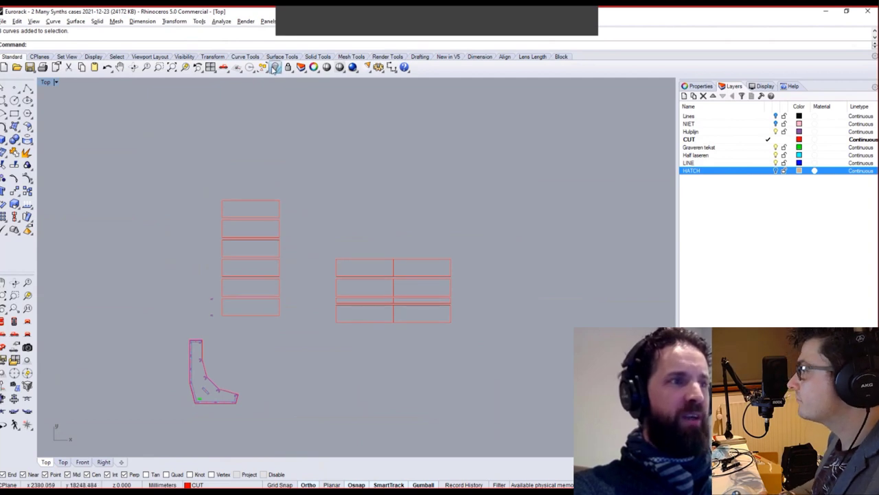
Show all hidden objects and copy the 10U case profile.
click(274, 66)
scroll(322, 171, down, 2)
scroll(262, 284, up, 5)
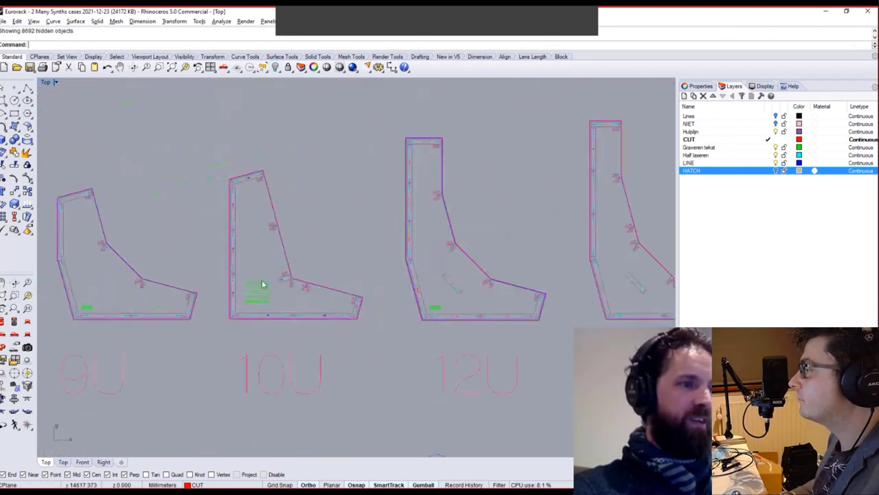
click(262, 285)
scroll(320, 243, down, 2)
Undo the Show command and paste the 10U case profile into the drawing.
key(ctrl+z)
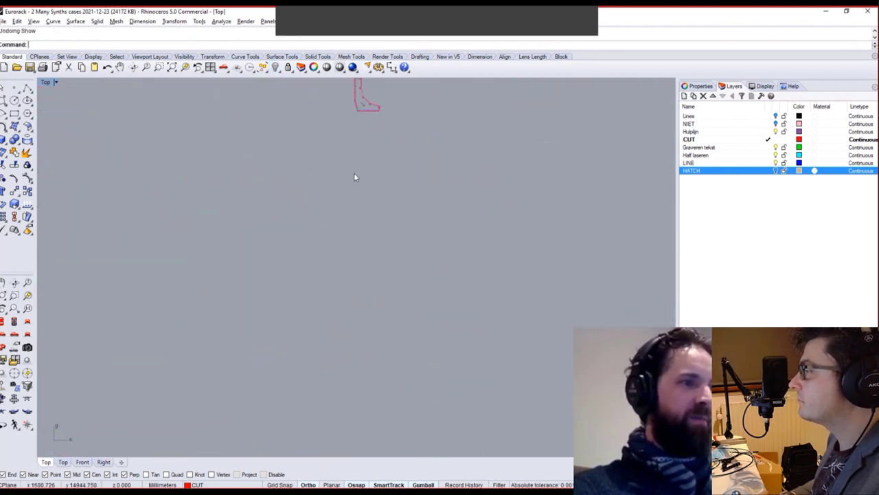
key(ctrl+v)
scroll(319, 190, up, 5)
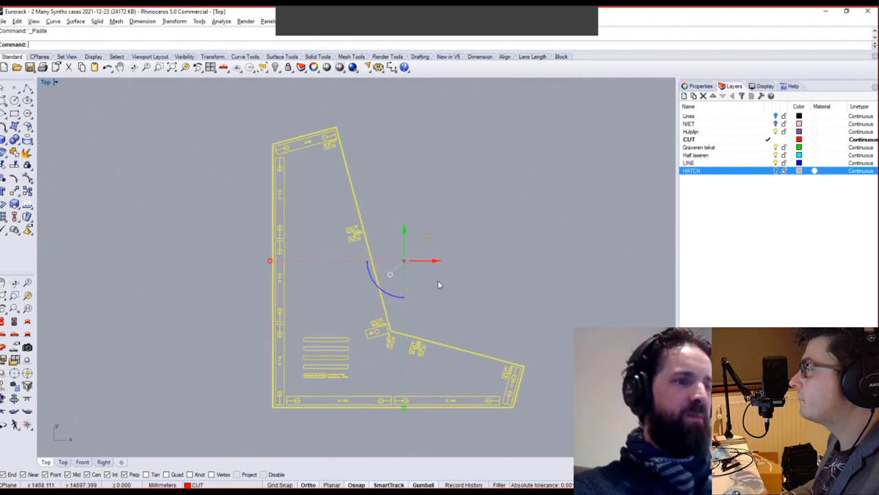
key(Escape)
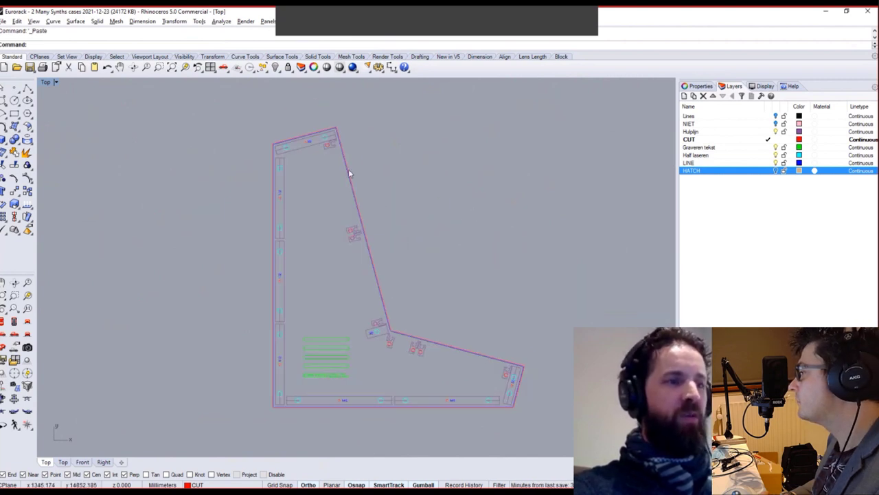
right_drag(463, 259, 391, 240)
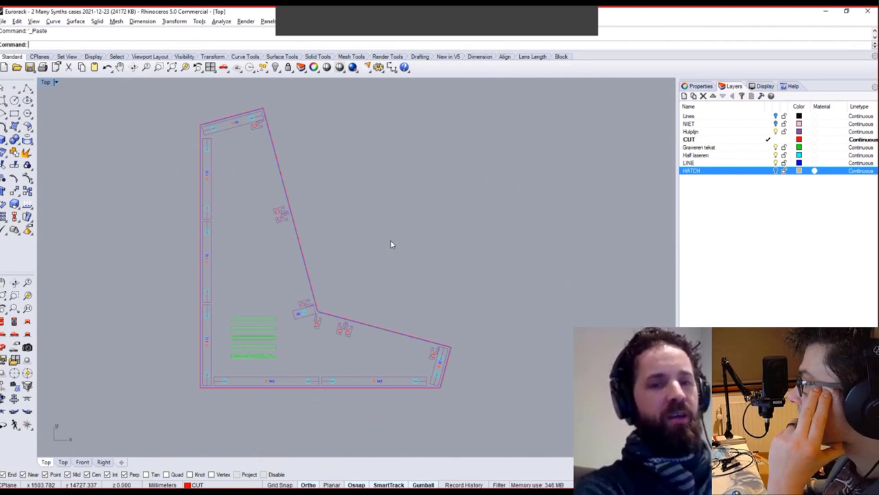
scroll(330, 192, down, 4)
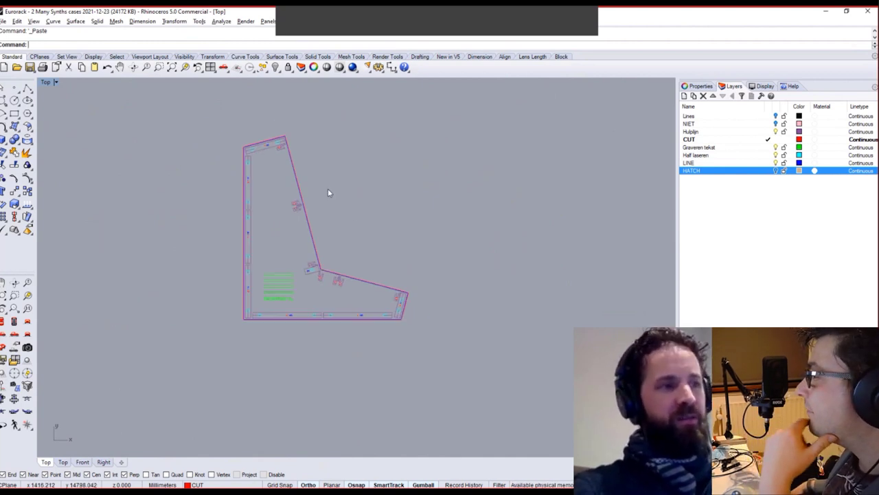
key(ctrl+v)
key(ctrl+shift+e)
key(Escape)
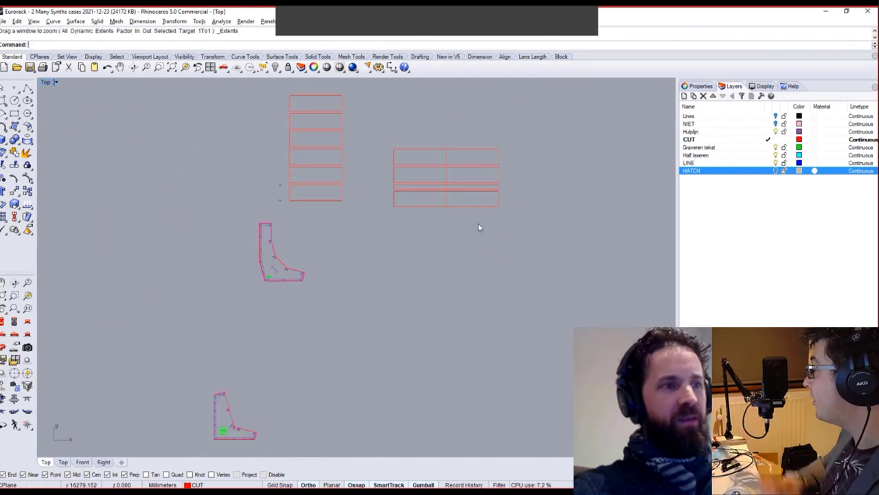
drag(346, 178, 271, 72)
right_drag(300, 175, 315, 166)
shift+drag(301, 357, 149, 472)
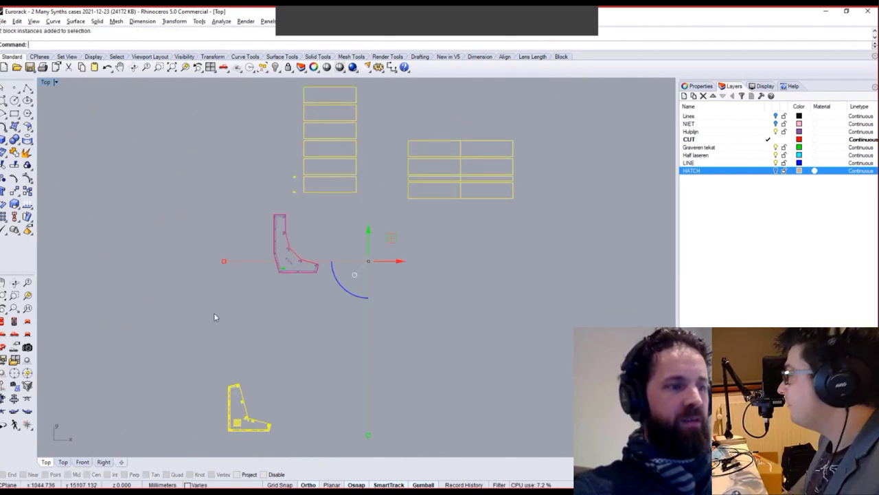
click(422, 225)
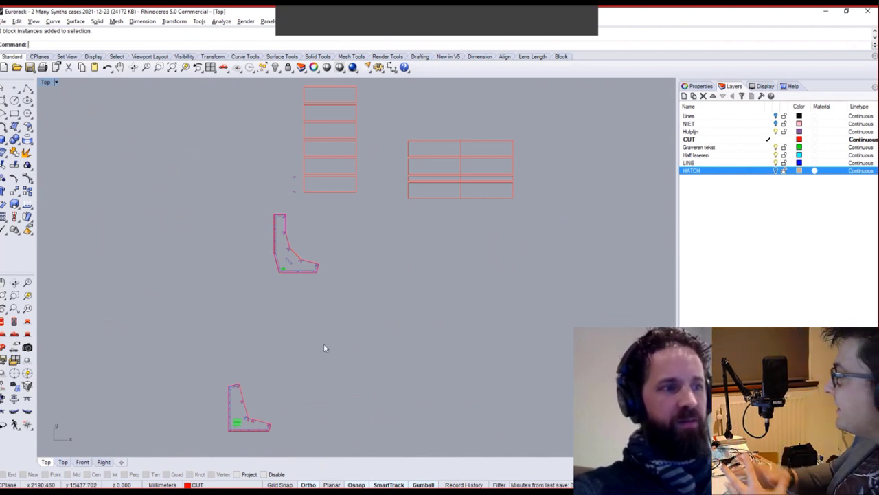
Explode the pasted 10U case profile block into separate curves.
scroll(324, 347, up, 5)
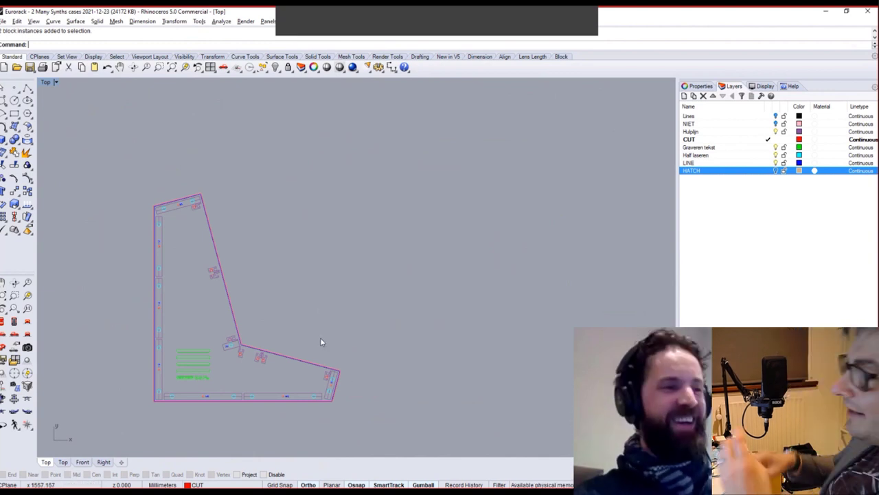
right_drag(234, 256, 295, 276)
scroll(264, 237, up, 4)
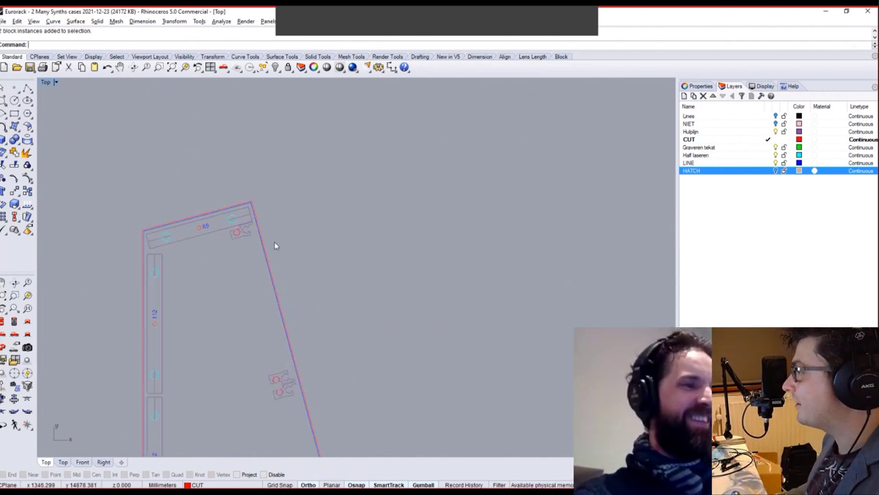
click(254, 204)
click(296, 224)
scroll(357, 237, down, 5)
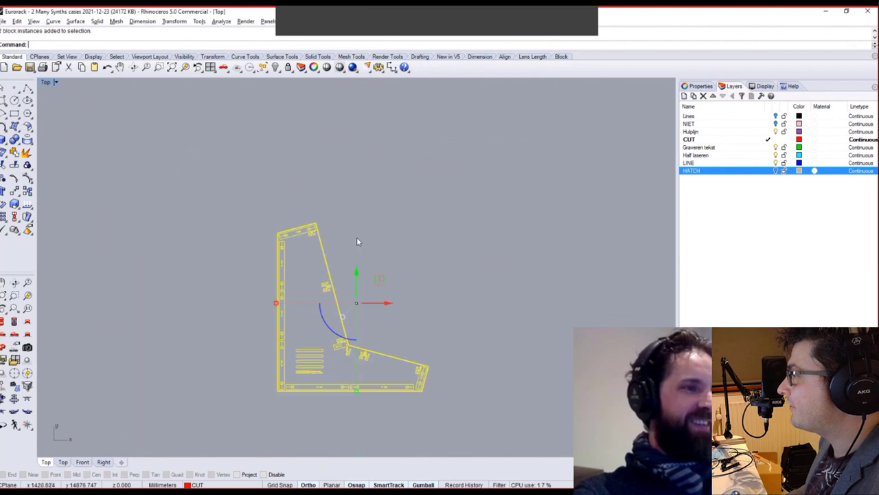
key(Delete)
click(336, 303)
text(Explode)
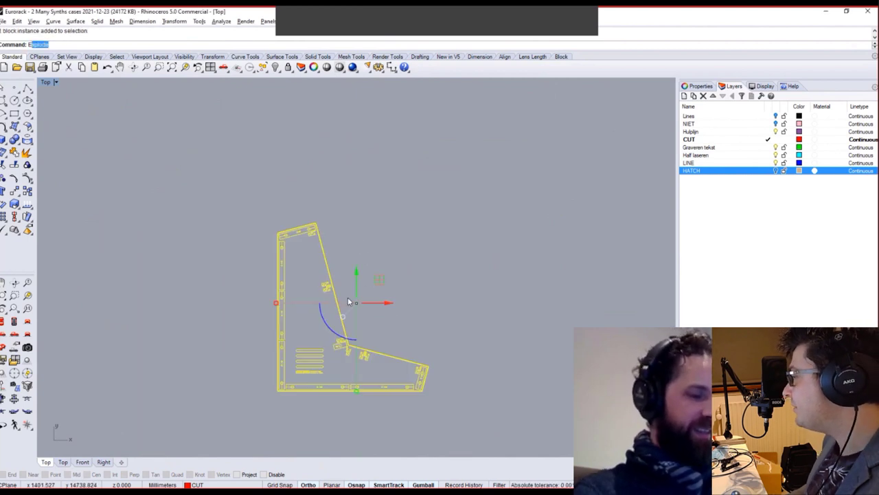
key(Return)
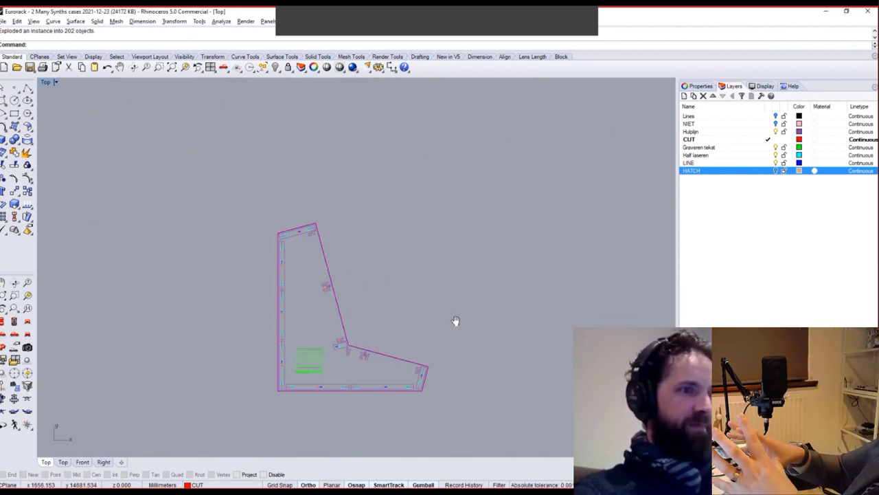
Move the exploded 10U profile up beside the 12U profile, just below the six-row stack.
right_drag(455, 322, 399, 327)
scroll(402, 325, down, 6)
right_drag(435, 278, 396, 348)
drag(402, 441, 273, 337)
right_drag(352, 335, 320, 353)
drag(318, 377, 406, 313)
drag(364, 313, 227, 446)
right_drag(323, 385, 301, 372)
drag(384, 326, 200, 460)
drag(288, 373, 450, 134)
key(Escape)
right_drag(450, 133, 449, 251)
scroll(398, 296, up, 5)
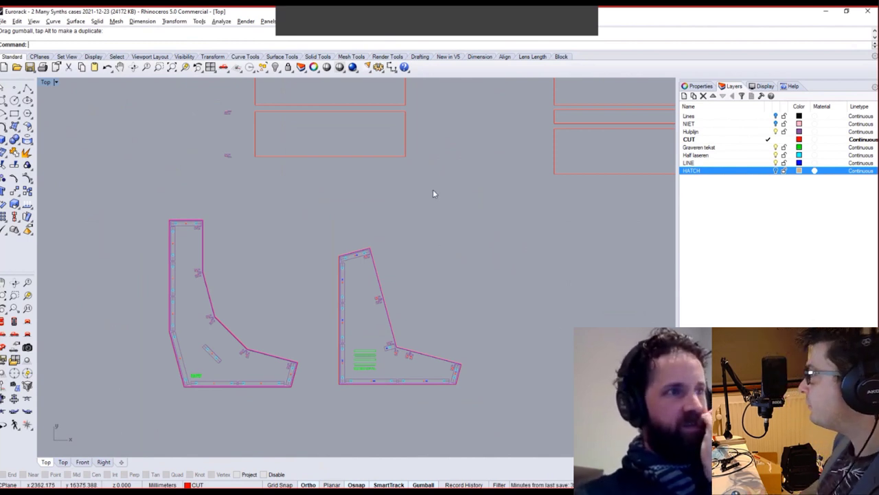
Show all hidden objects and copy the 13U case profile.
right_click(277, 69)
scroll(395, 270, down, 15)
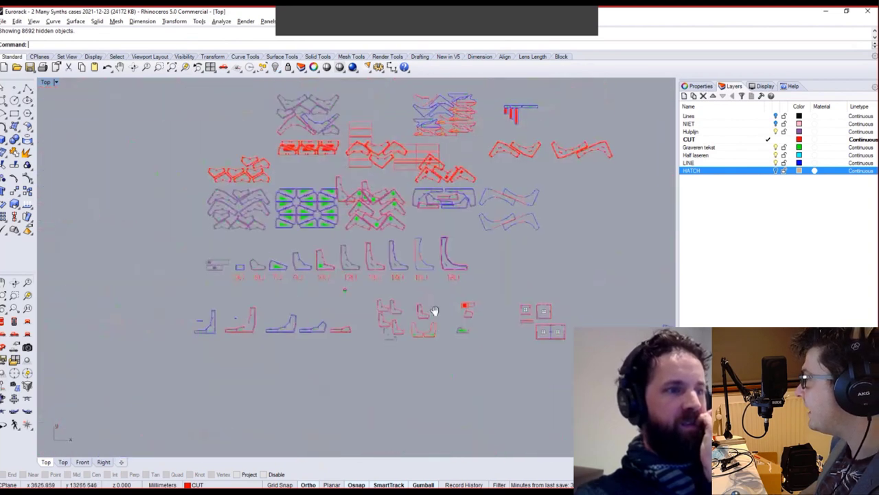
right_drag(438, 330, 426, 275)
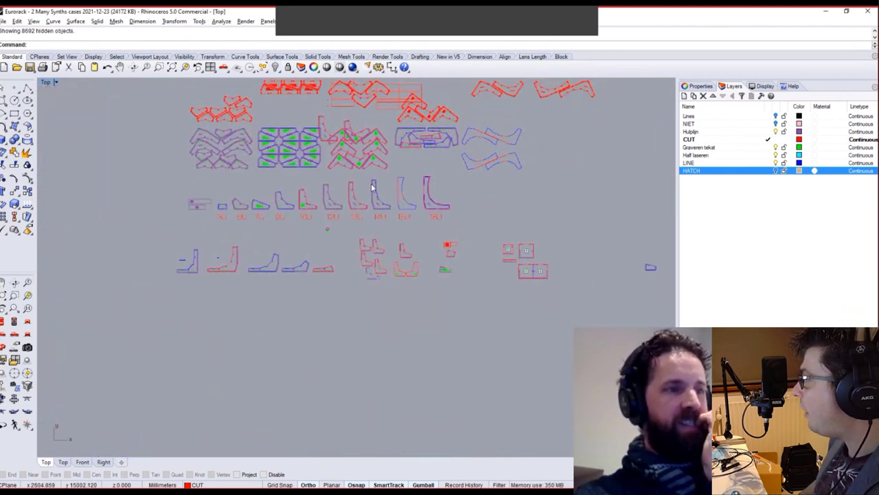
scroll(373, 187, up, 6)
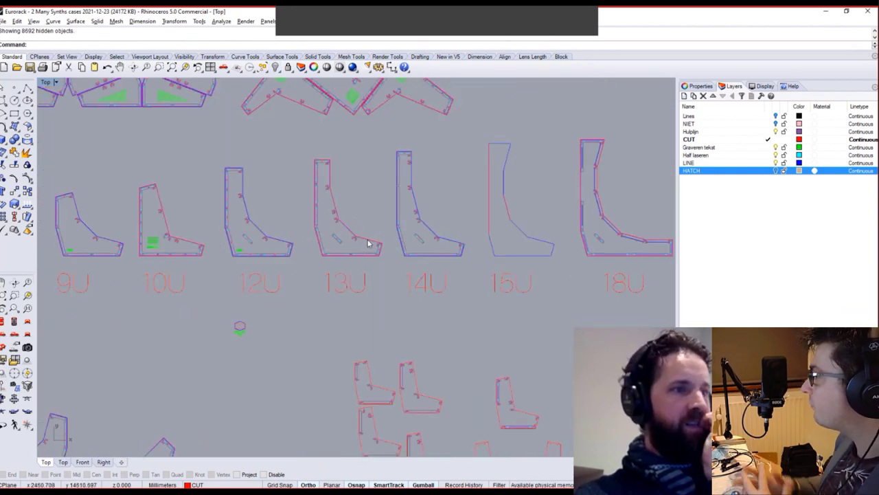
click(371, 243)
click(376, 227)
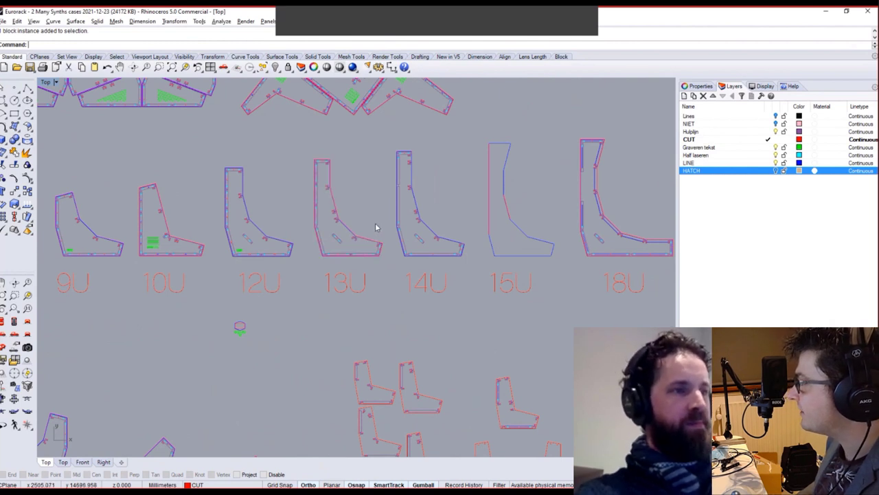
click(377, 227)
key(ctrl+c)
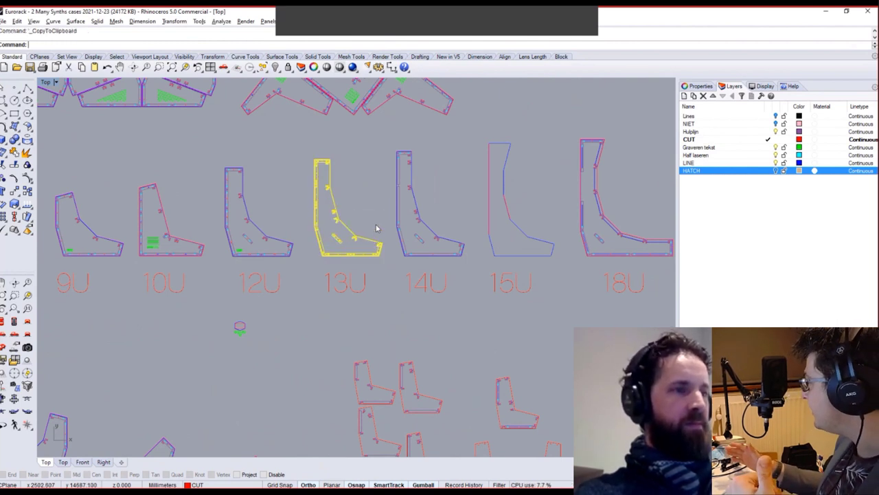
Undo the Show command and paste the 13U profile, placing it below the two-column row arrangement.
key(ctrl+z)
key(ctrl+v)
scroll(382, 214, down, 7)
right_drag(385, 209, 393, 283)
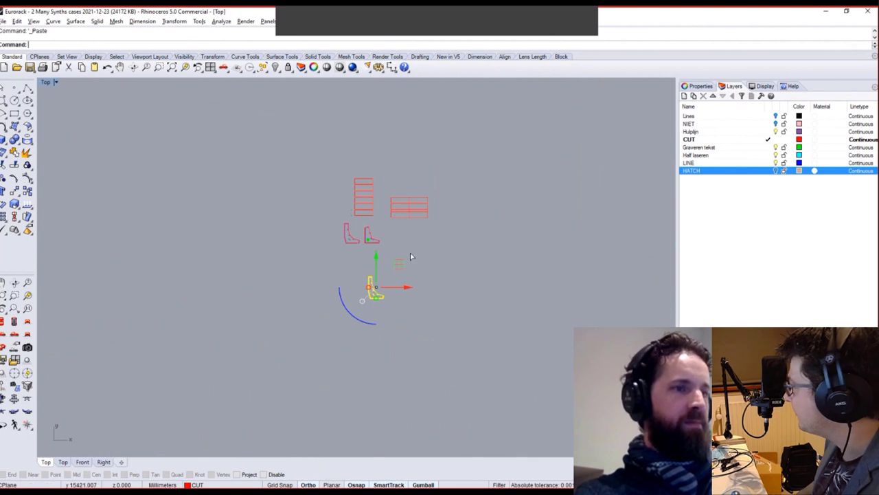
drag(405, 259, 431, 138)
ctrl+right_drag(431, 210, 403, 112)
drag(400, 104, 391, 228)
scroll(382, 250, up, 2)
Explode the pasted 13U case profile block and clear the selection.
text(3)
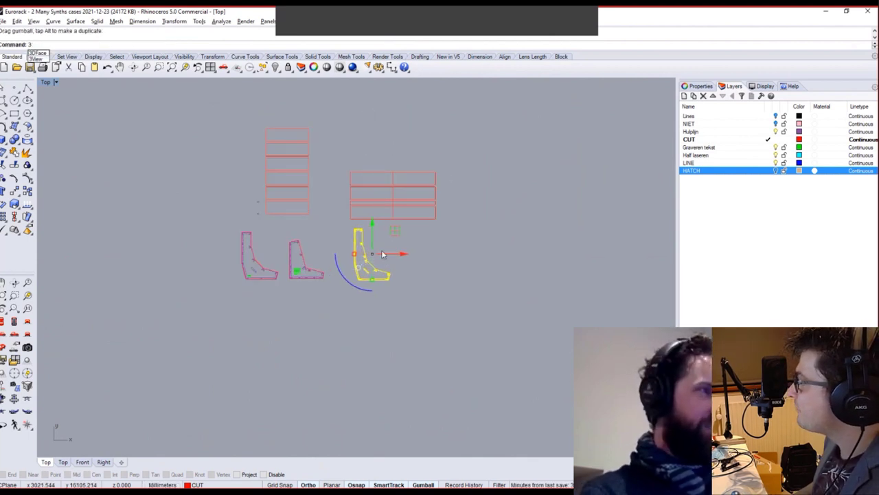
key(BackSpace)
text(Explode)
key(Return)
key(Escape)
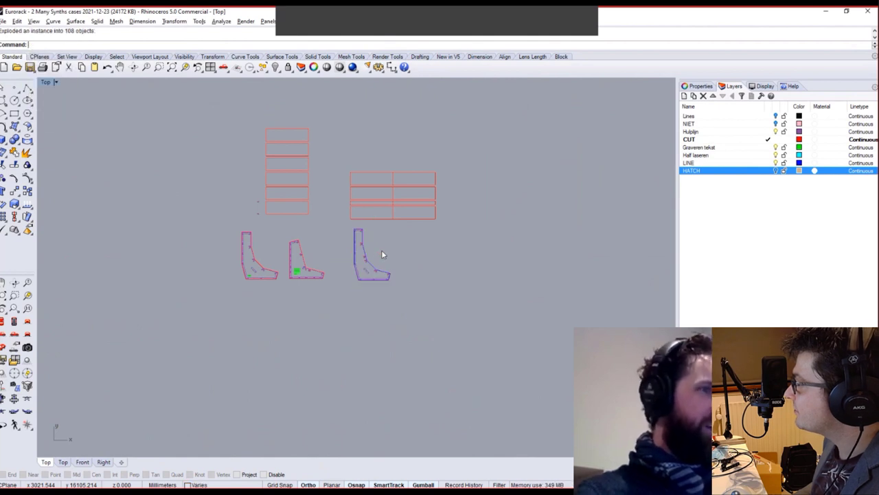
click(383, 254)
key(Escape)
Examine the 13U profile's shape against the 10U profile and the two-column row arrangement above it.
scroll(346, 214, up, 5)
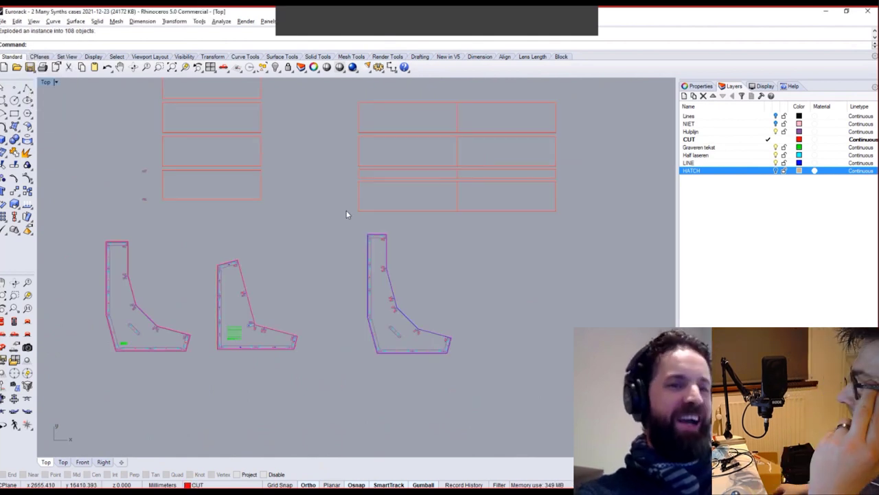
scroll(387, 216, up, 6)
click(403, 223)
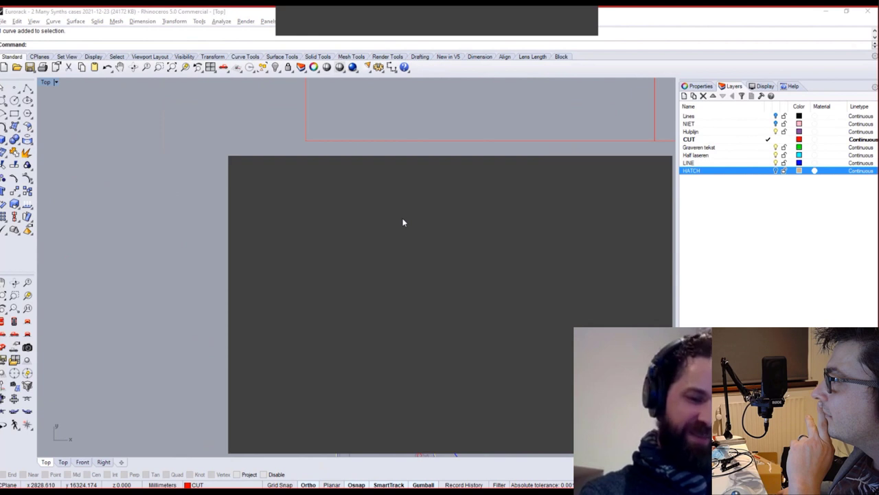
click(660, 163)
scroll(509, 230, down, 6)
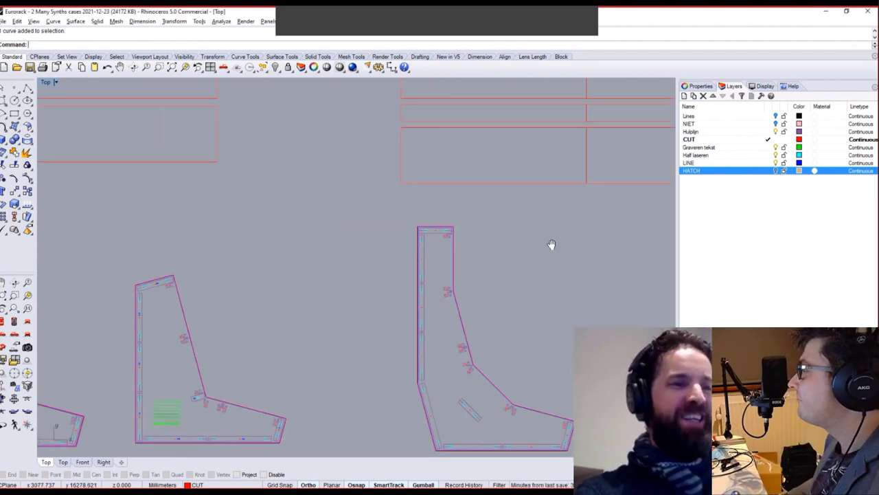
right_drag(586, 312, 487, 245)
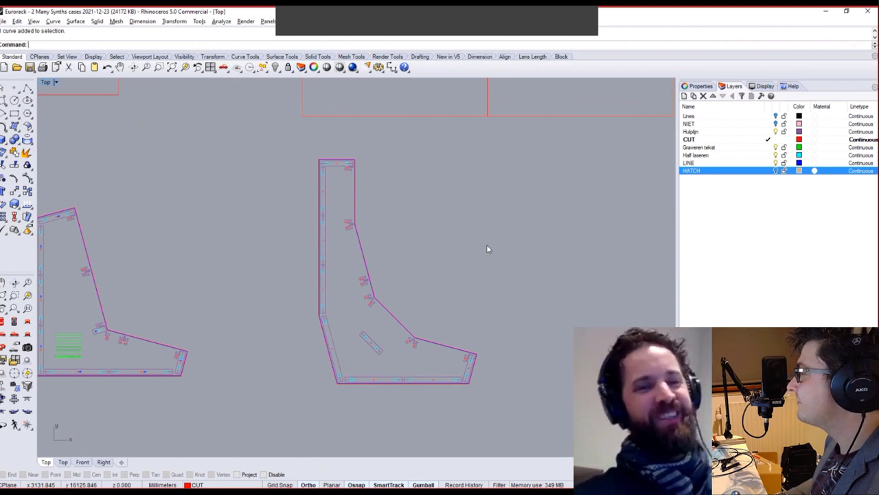
scroll(469, 276, down, 1)
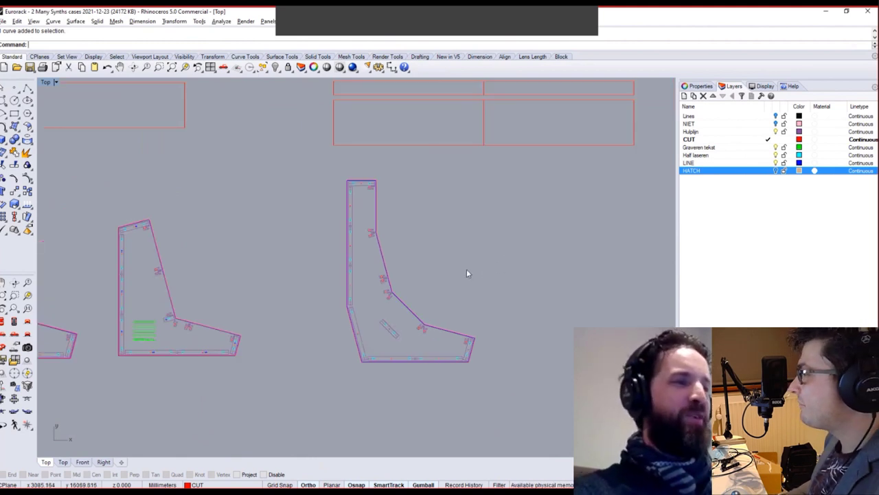
right_drag(443, 290, 507, 310)
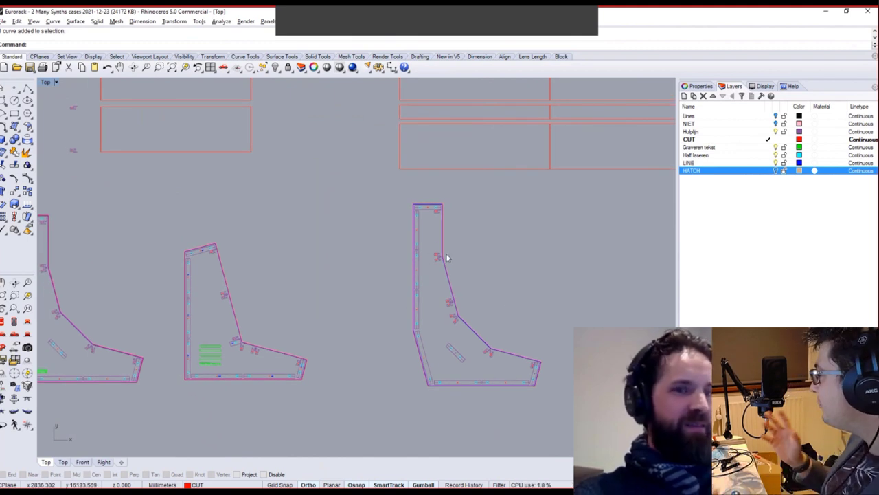
right_drag(551, 284, 532, 276)
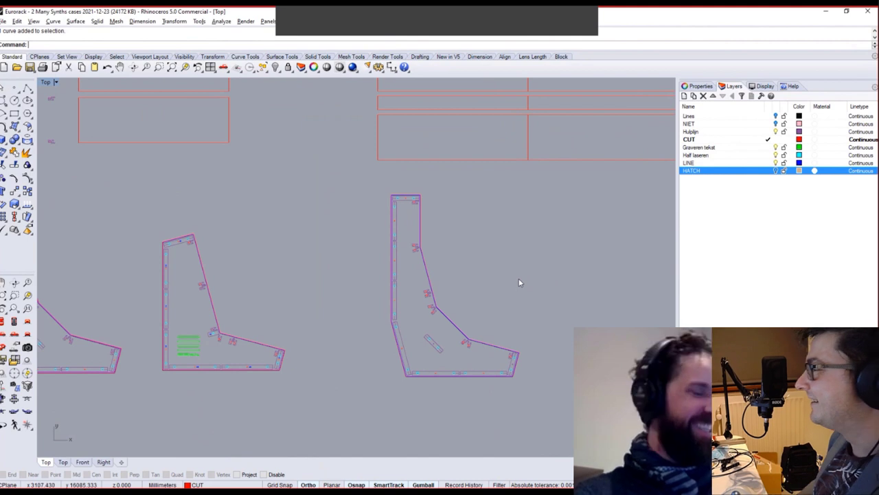
scroll(519, 282, down, 3)
right_drag(520, 281, 480, 317)
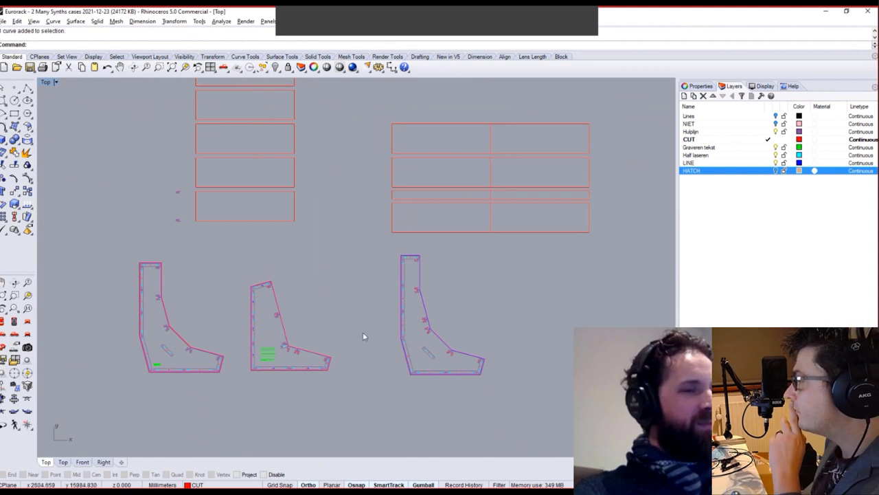
Delete the red cut outline that overlaps the blue outline of the 10U profile.
drag(341, 376, 246, 266)
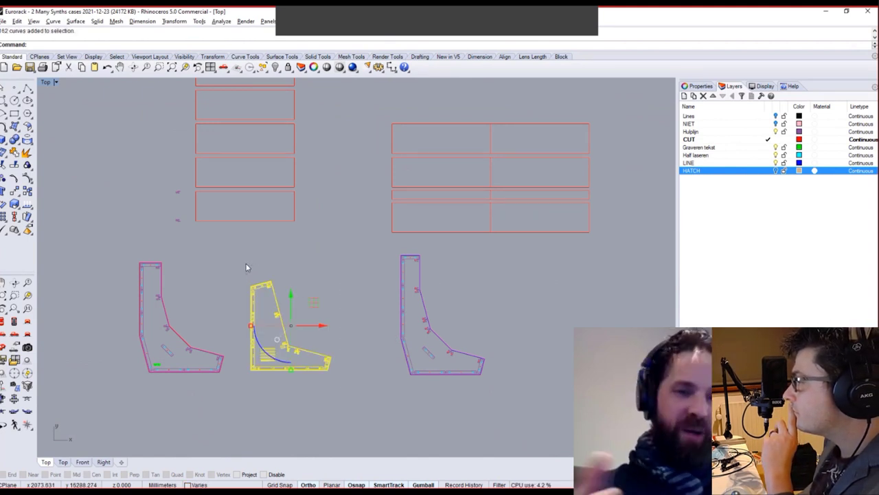
click(245, 263)
drag(322, 277, 252, 379)
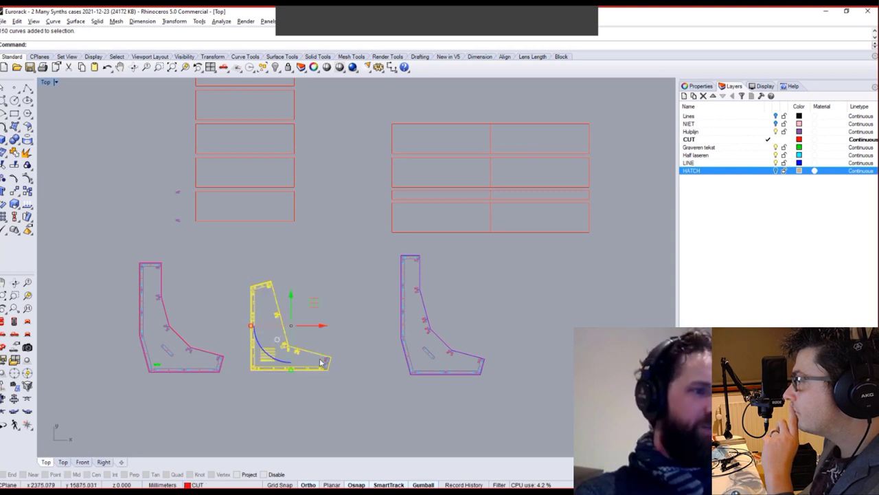
click(345, 392)
drag(344, 394, 247, 273)
scroll(251, 282, up, 8)
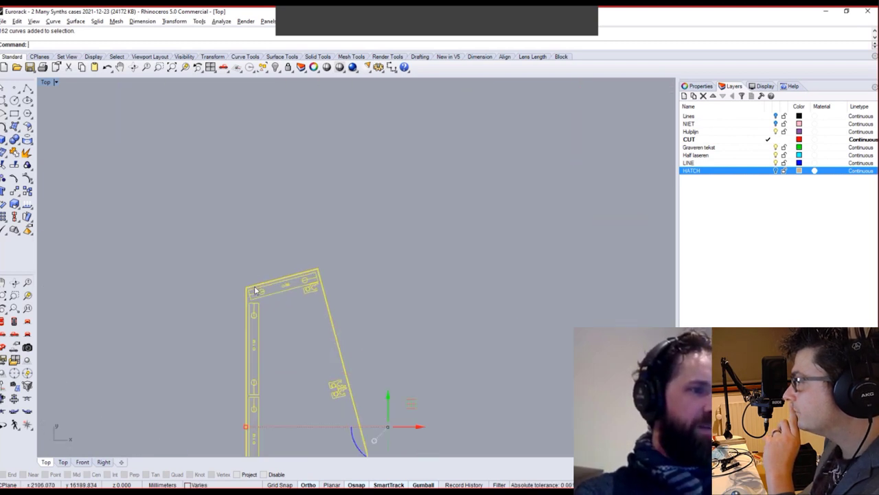
key(Escape)
click(284, 283)
key(Delete)
scroll(336, 309, down, 5)
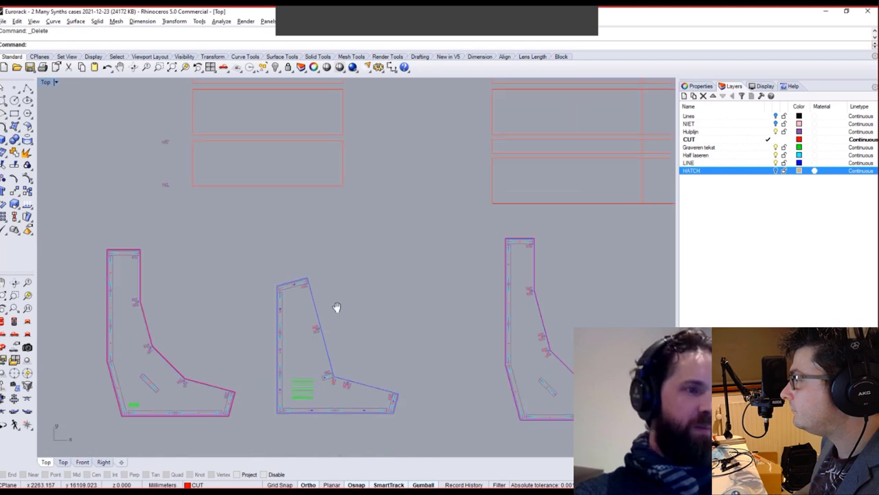
Duplicate the 10U profile into empty space well away from the row layouts.
key(ctrl+v)
scroll(227, 295, down, 10)
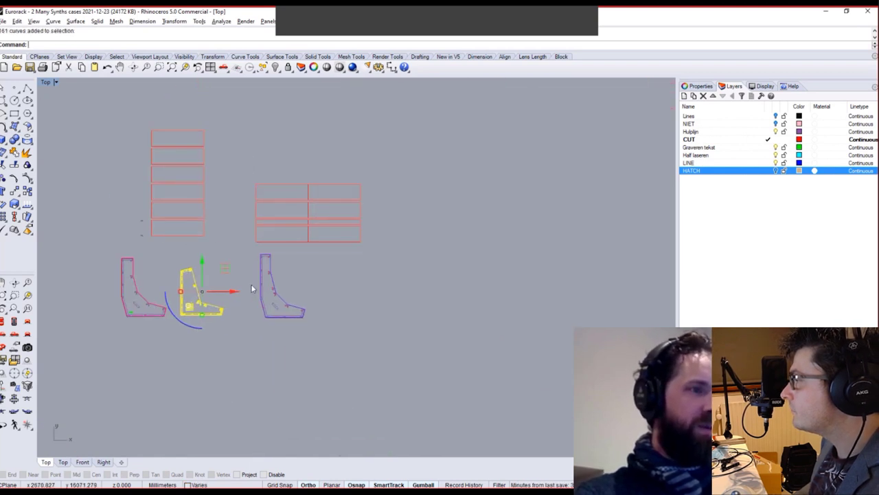
drag(206, 289, 429, 207)
key(Escape)
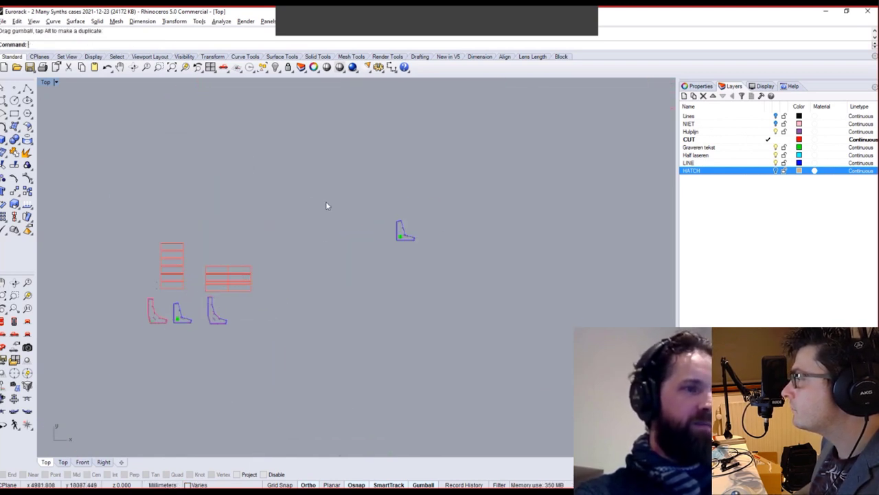
Hide both row layouts and the three original case profiles.
drag(292, 329, 56, 191)
click(274, 67)
text(z)
key(Return)
text(e)
key(Return)
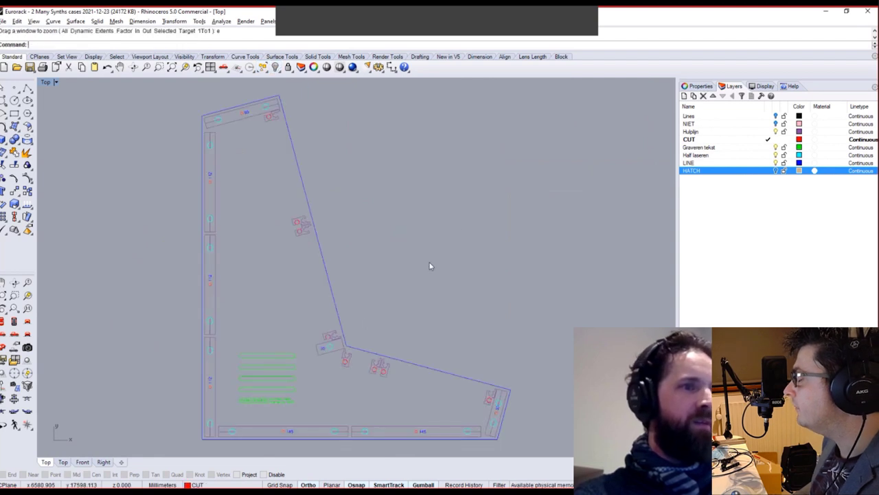
Delete the green engraving lines and text from the duplicated 10U profile.
right_drag(300, 361, 302, 331)
scroll(302, 348, up, 4)
drag(314, 397, 195, 261)
key(Delete)
scroll(425, 217, down, 4)
right_drag(442, 204, 418, 242)
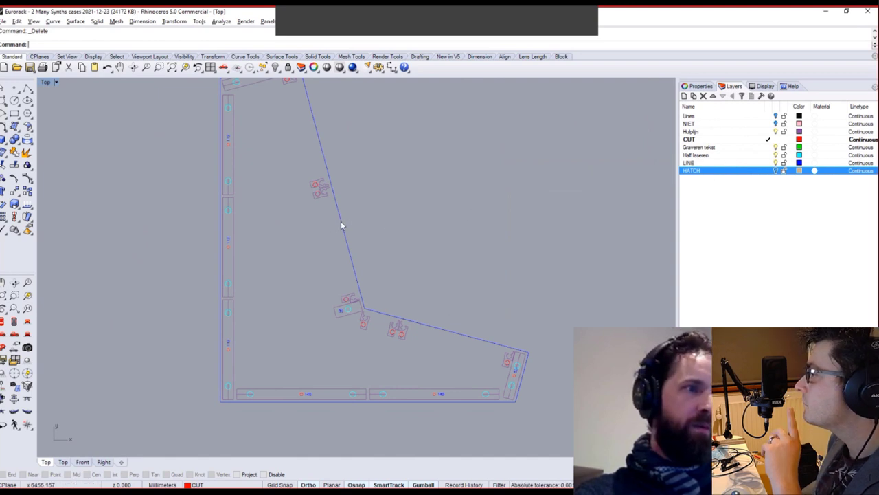
Cut the blue outline, delete the remaining objects on the LINE layer, and paste the outline back in place.
key(ctrl+x)
click(710, 164)
right_click(710, 164)
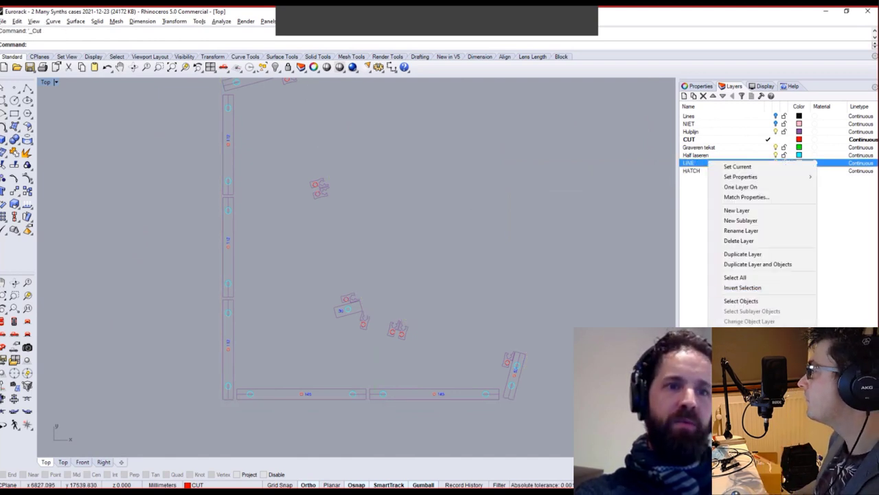
click(755, 301)
key(Delete)
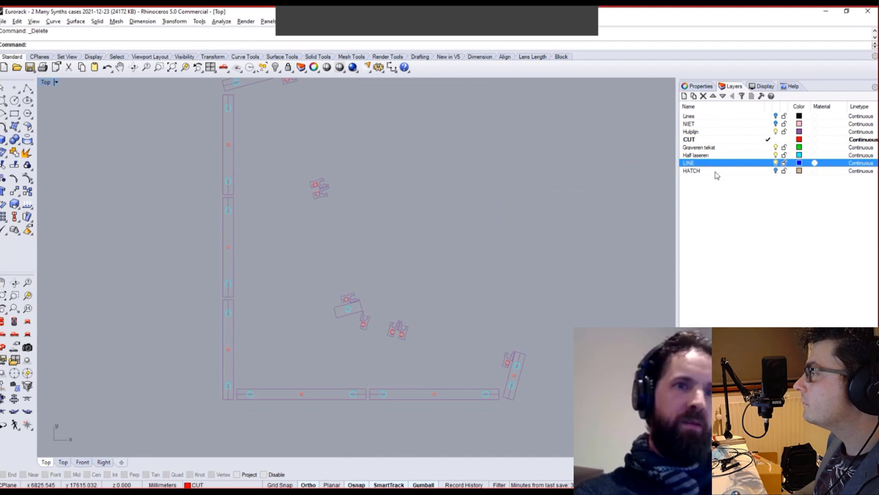
click(778, 156)
key(ctrl+v)
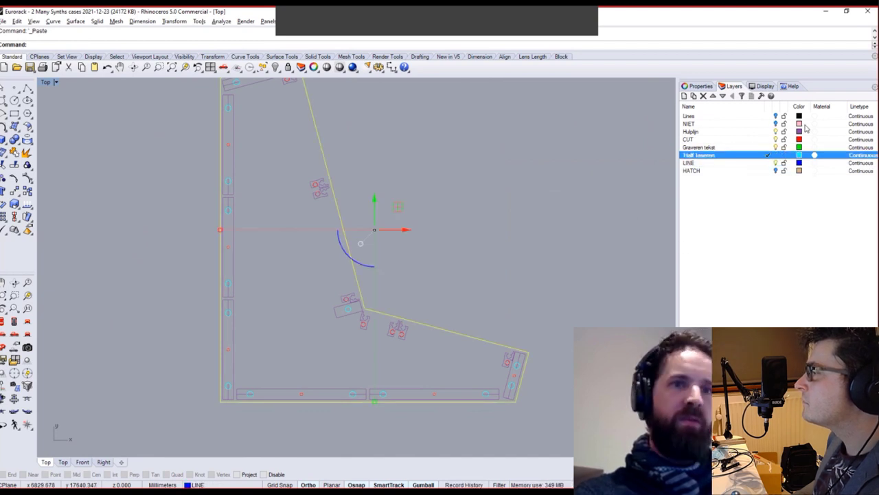
Make Graveren tekst the current layer and turn off the Half laseren layer.
click(768, 147)
click(775, 156)
click(591, 159)
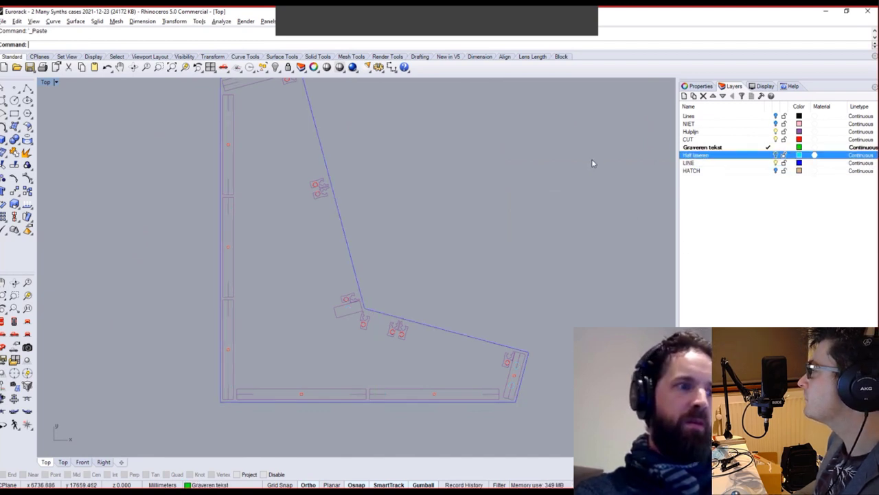
right_drag(592, 158, 560, 190)
key(ctrl+shift+e)
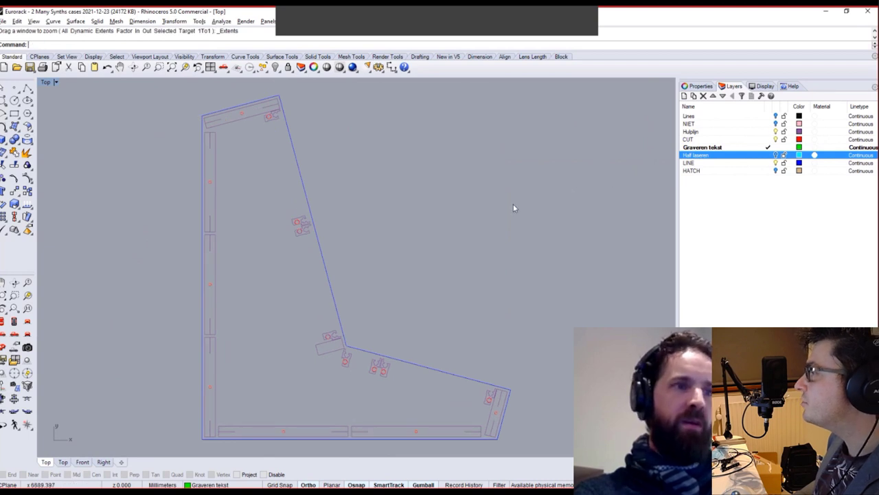
Create a Patch surface from all curves of the 10U profile copy, using 10 U and 10 V spans.
scroll(469, 240, down, 2)
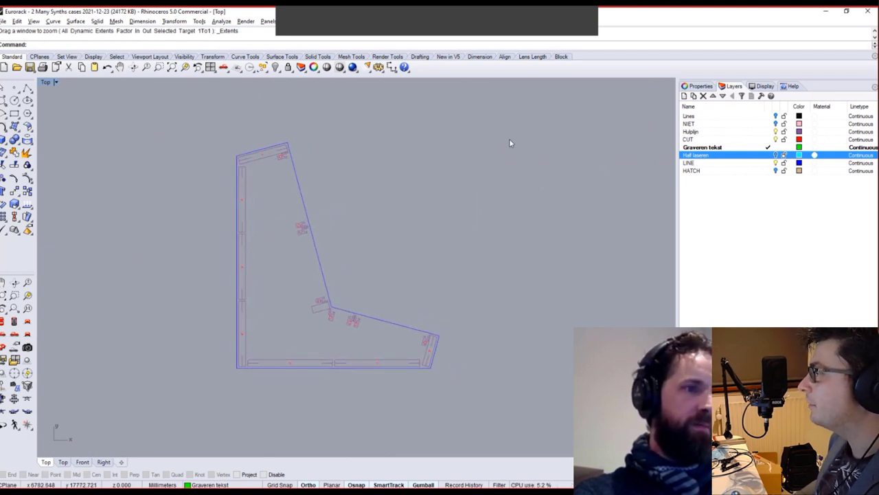
drag(520, 110, 275, 349)
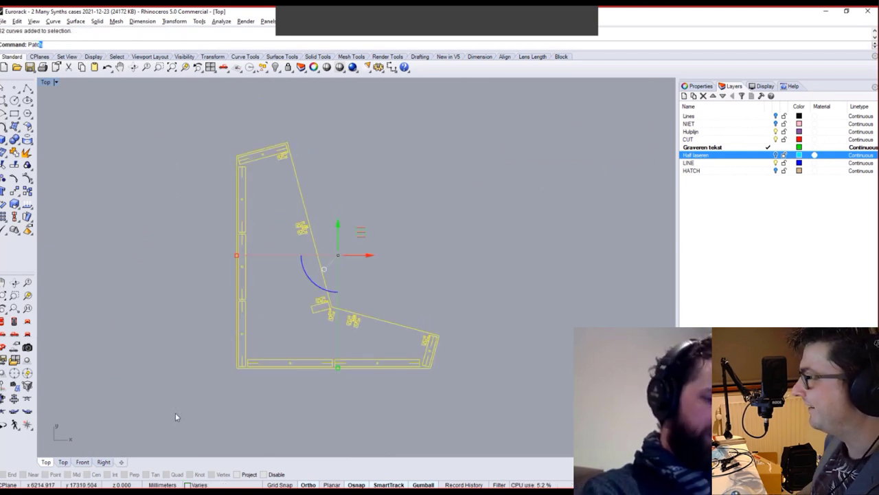
text(h)
key(Return)
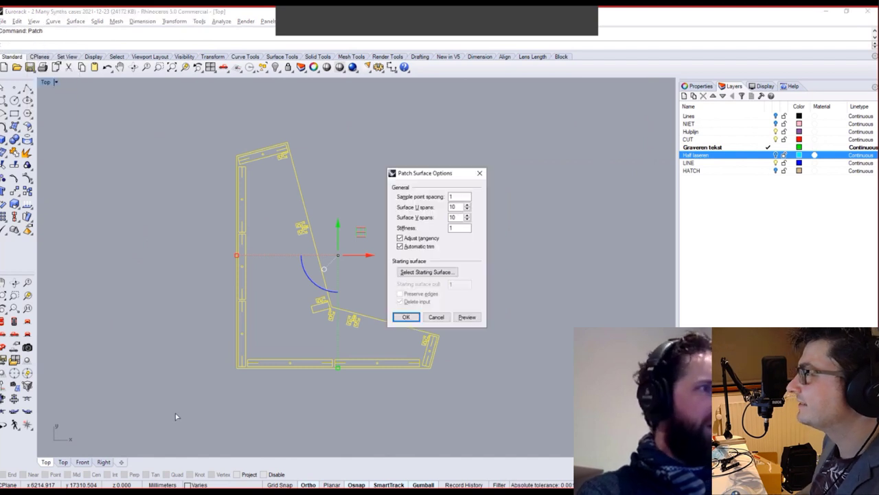
key(Return)
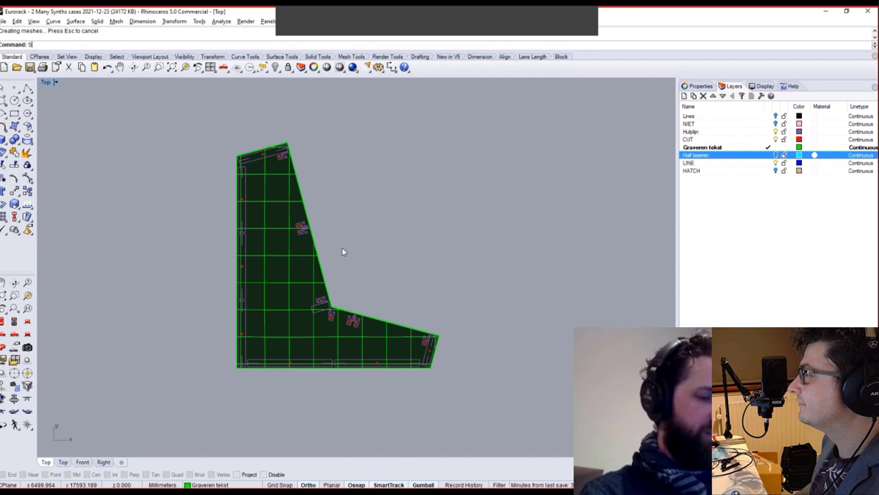
Split the patch surface using all objects on the CUT layer as cutting objects.
text(Split)
key(Return)
click(280, 203)
key(Return)
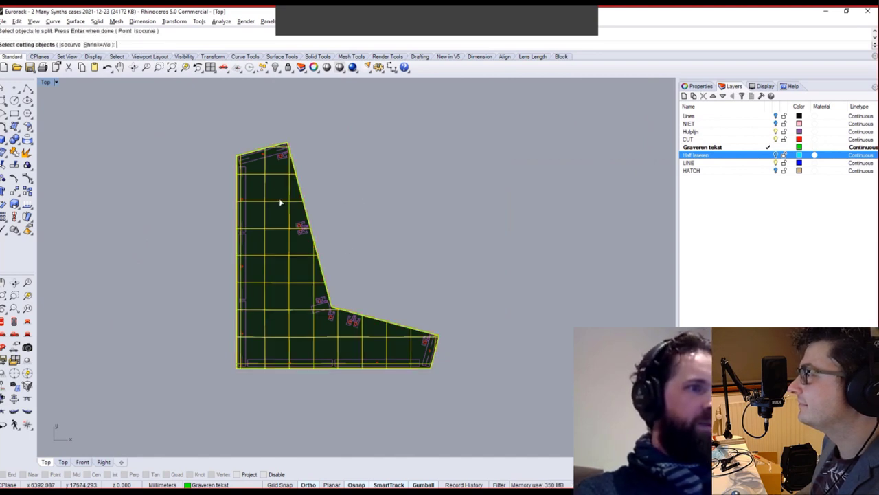
click(740, 140)
right_click(739, 139)
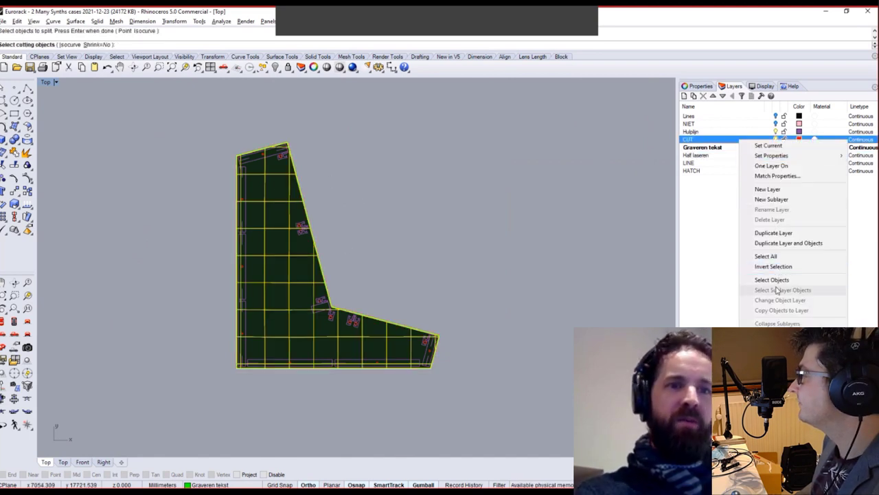
click(781, 282)
key(Return)
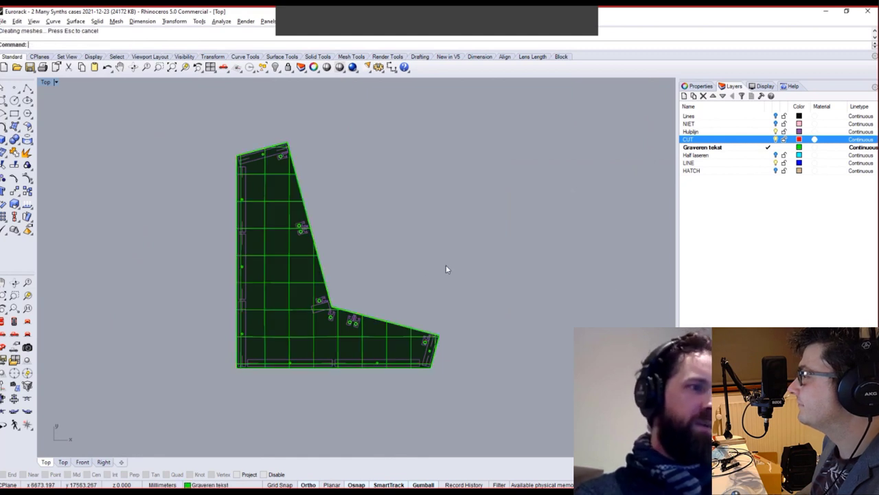
Paste the split panel surface back in place and extrude it into a solid with ExtrudeSrf.
click(314, 288)
key(ctrl+c)
click(394, 256)
key(ctrl+v)
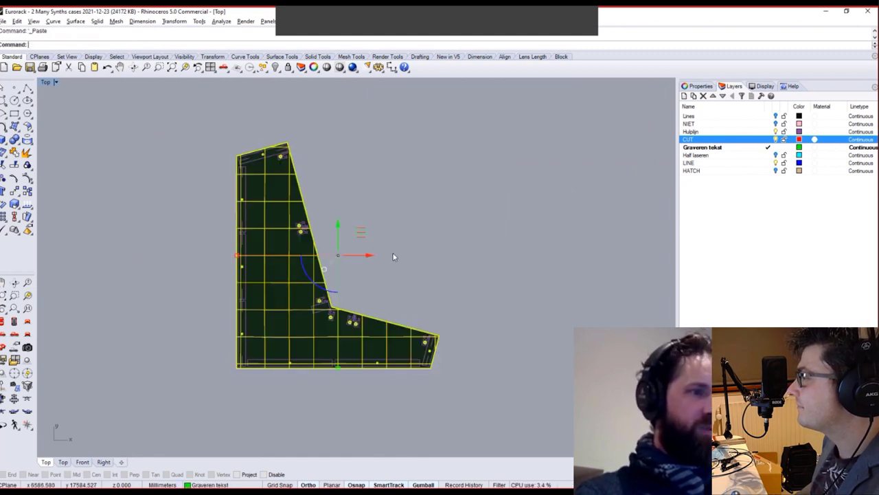
text(Extrude)
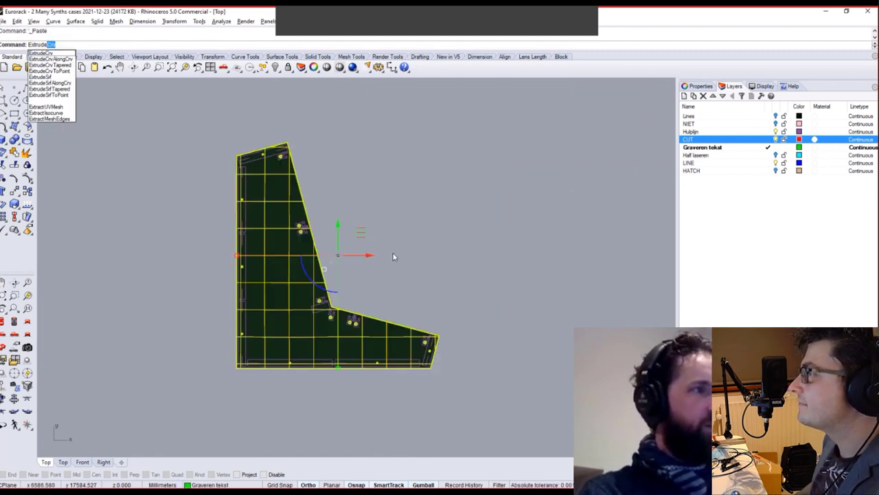
text(Srf)
key(Return)
key(Return)
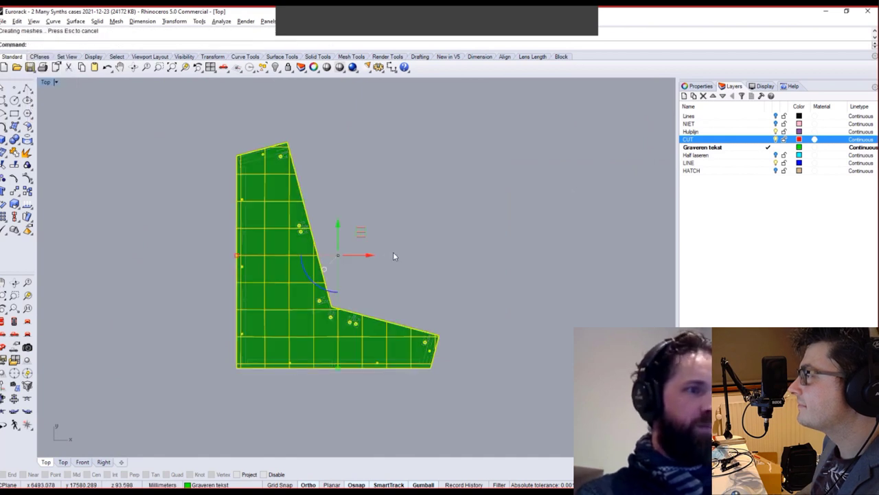
Move the extruded side panel to the HATCH layer and turn that layer on.
click(712, 172)
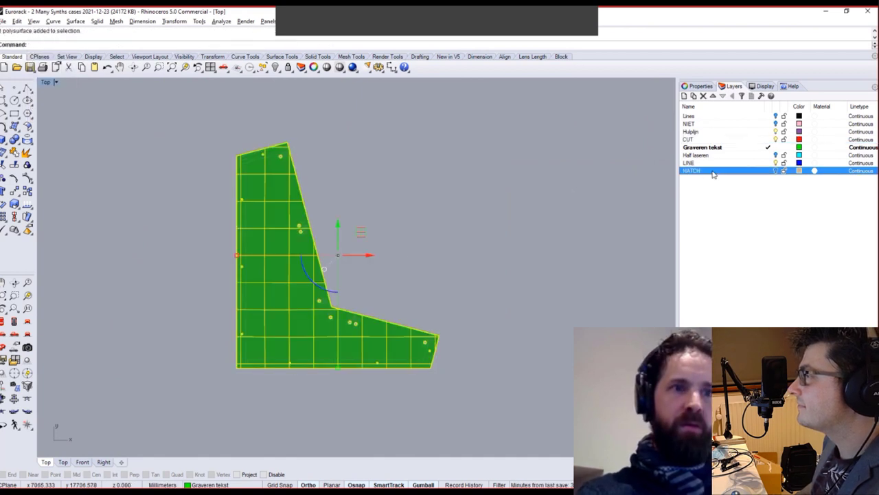
right_click(713, 172)
click(749, 322)
drag(215, 208, 211, 101)
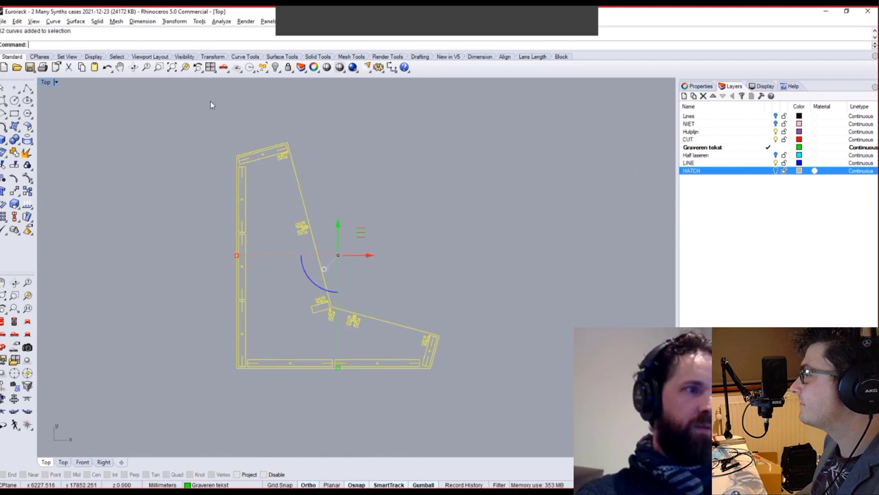
click(776, 170)
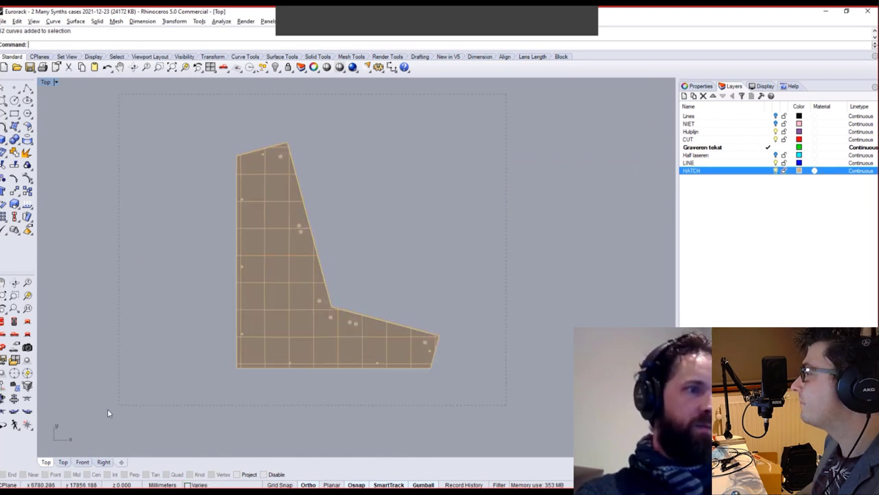
Rotate the whole 10U profile, both solid and curves, into an upright position in the Perspective view.
drag(108, 412, 108, 412)
click(3, 347)
right_drag(385, 271, 364, 298)
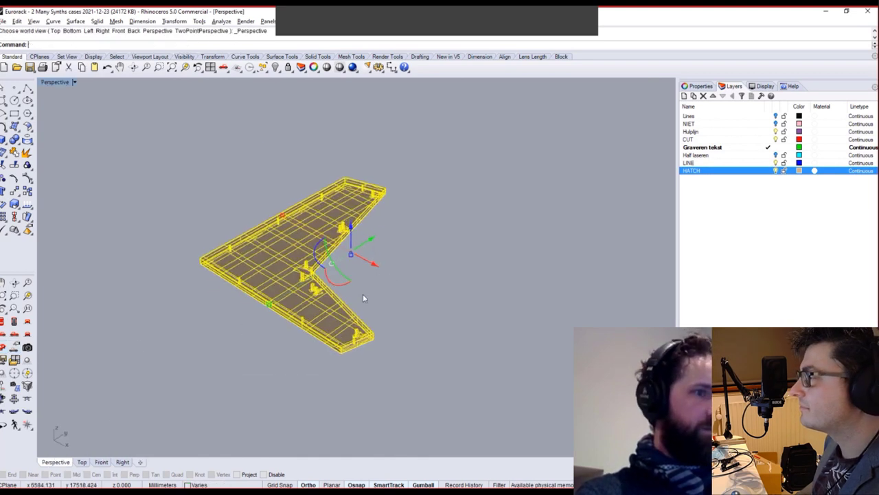
drag(350, 280, 465, 194)
click(465, 194)
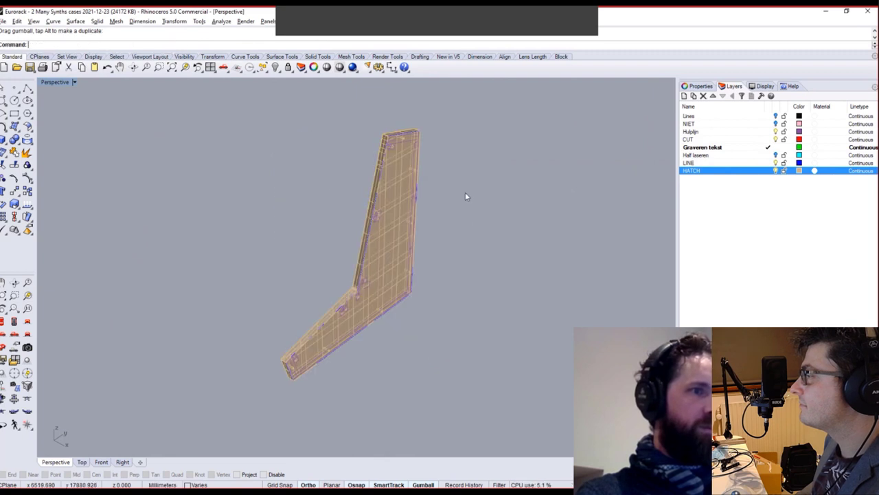
Turn off surface isocurve display for the upright side panel.
right_drag(465, 194, 387, 259)
click(387, 259)
click(700, 86)
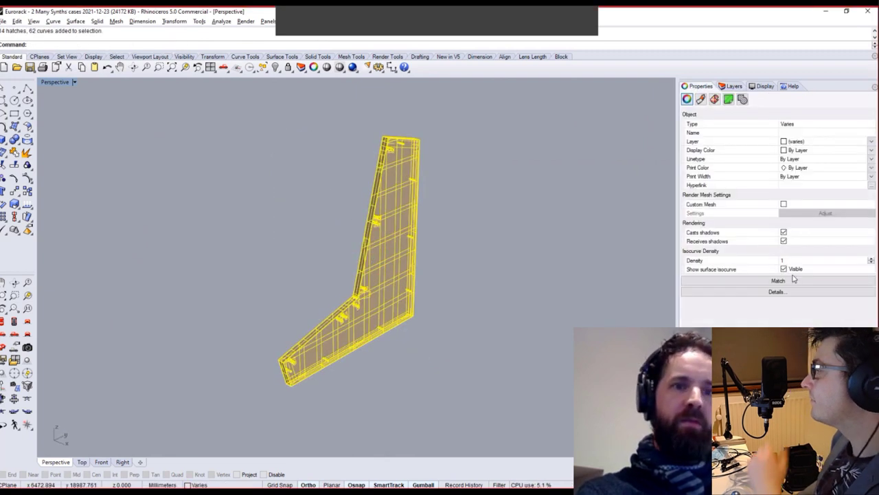
click(782, 270)
click(481, 282)
right_drag(480, 281, 421, 334)
click(386, 283)
text(Mirror)
key(Return)
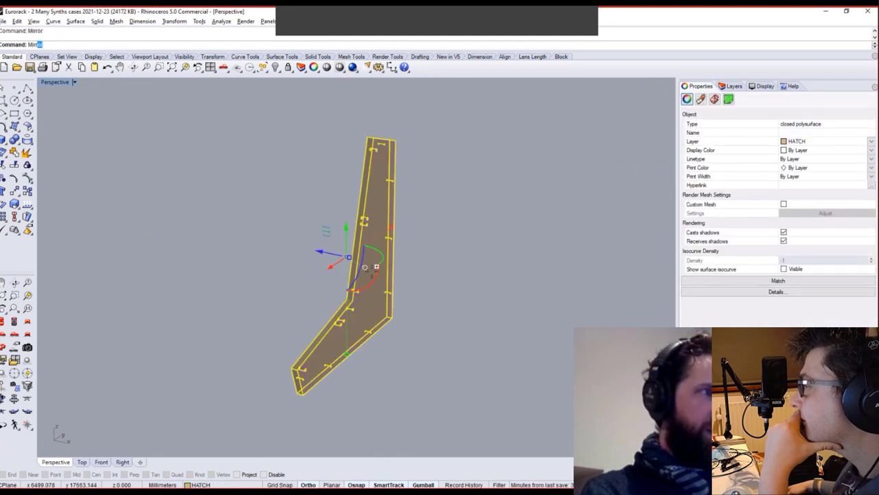
key(Escape)
Turn off the HATCH layer to expose the curves of the upright profile.
scroll(366, 172, up, 5)
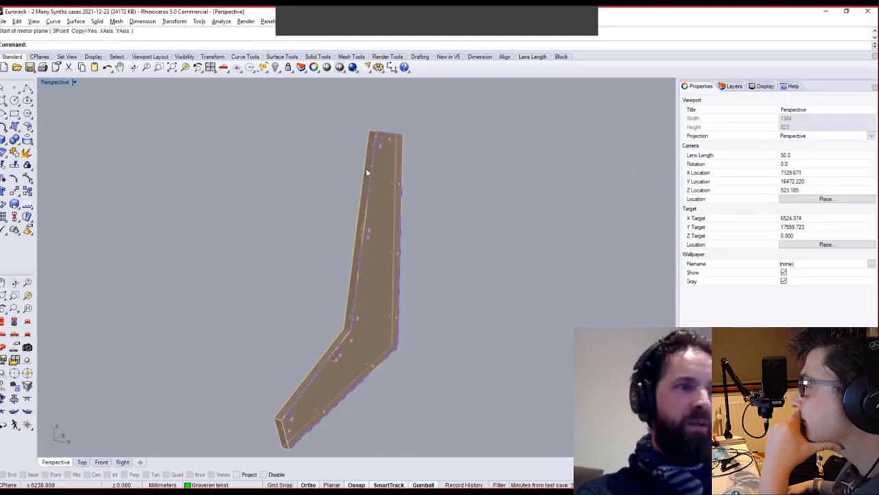
click(733, 86)
click(776, 171)
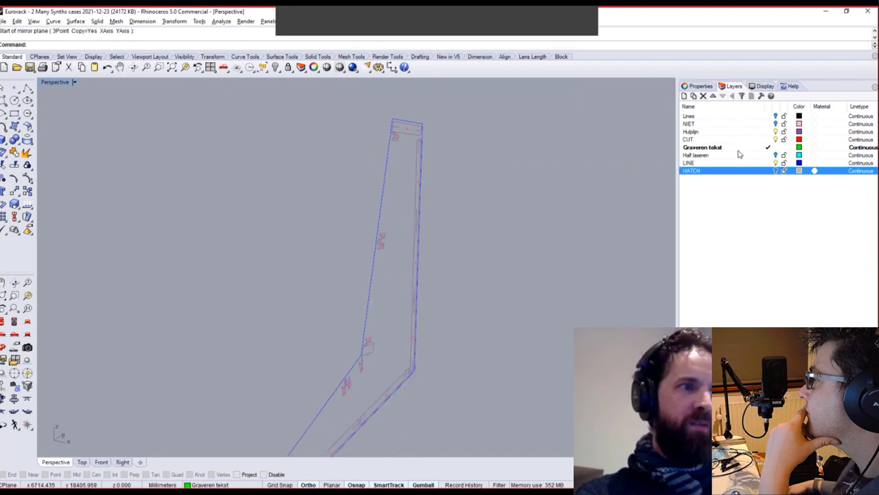
right_drag(665, 165, 604, 159)
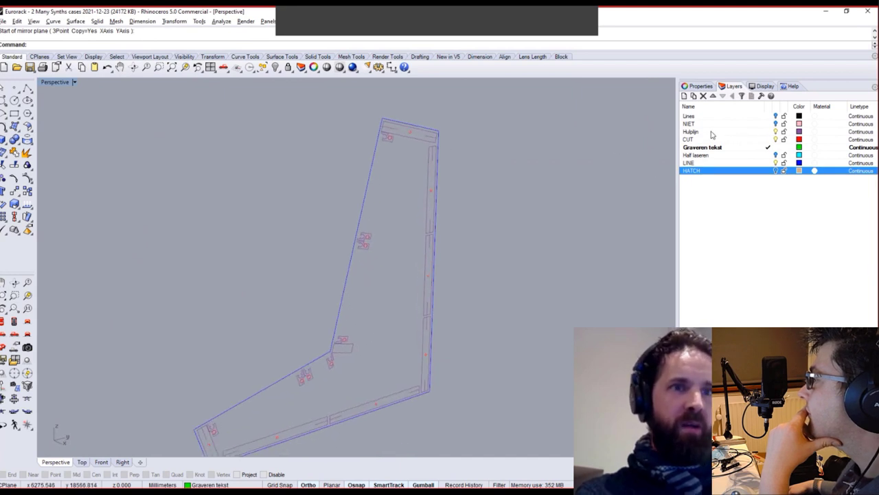
Make HATCH the current layer and extrude the seven top, back, bottom and front panel rectangles sideways with ExtrudeCrv to form the case's long panels.
click(409, 137)
shift+click(427, 180)
shift+click(421, 285)
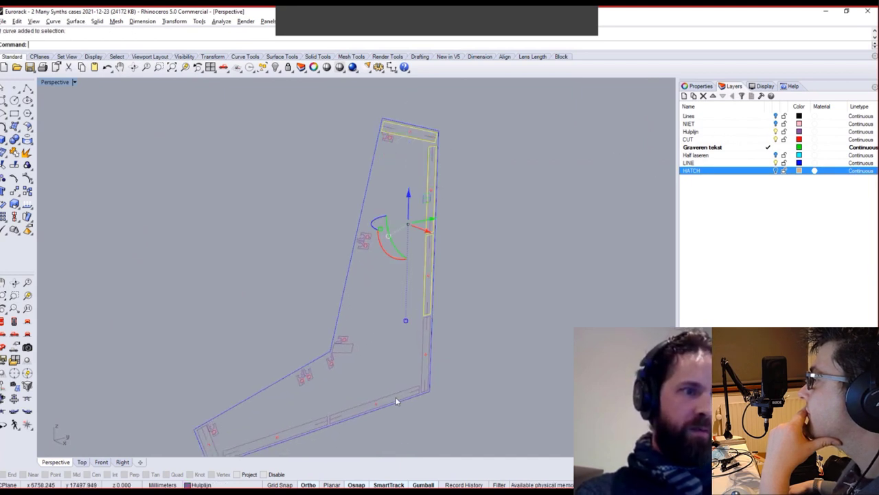
shift+click(396, 401)
shift+click(313, 422)
shift+click(422, 366)
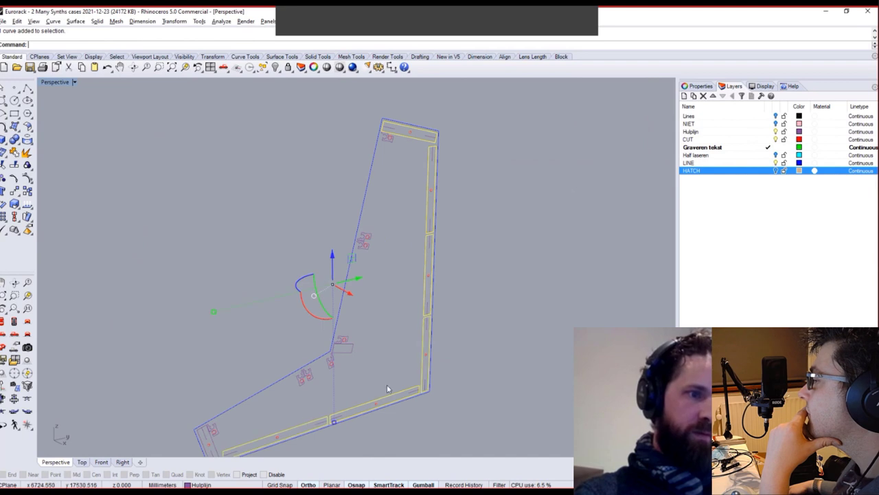
shift+click(216, 451)
text(ExtrudeCrv)
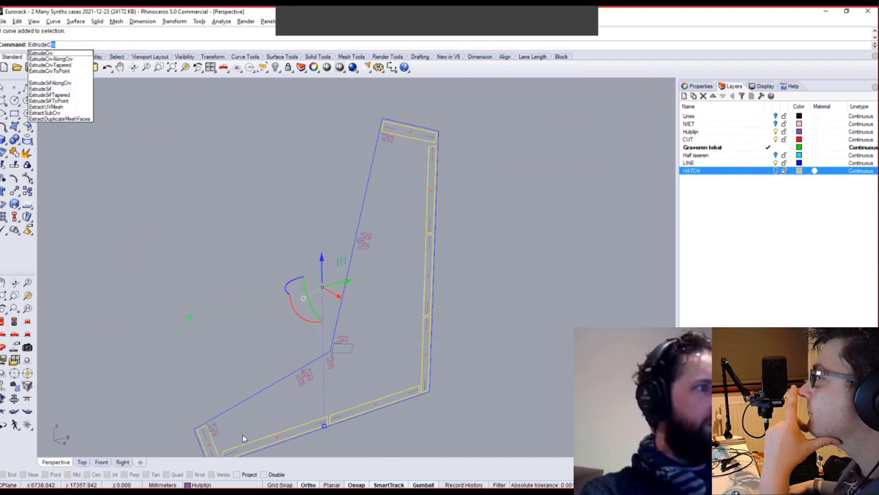
key(Return)
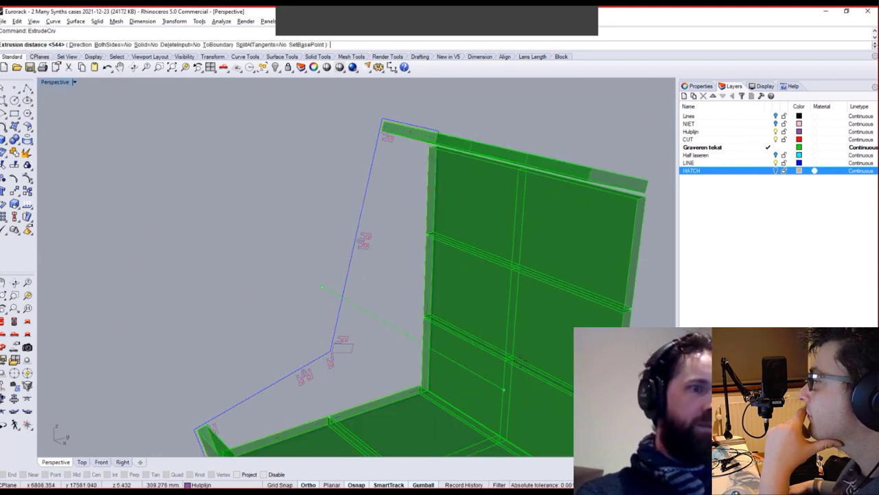
scroll(520, 362, down, 8)
click(767, 171)
scroll(581, 211, down, 5)
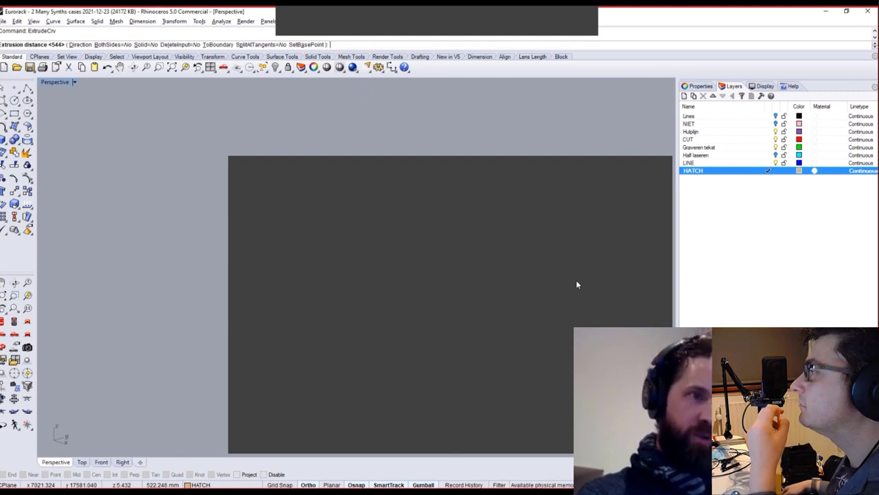
text(600)
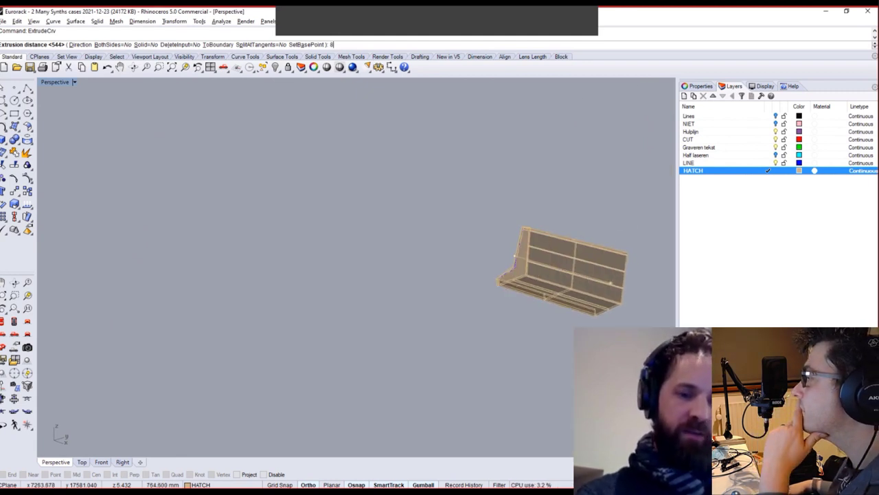
key(Return)
Hide all other hatched case profiles so that only the 3D case remains, and zoom to its extents.
key(ctrl+shift+e)
key(Escape)
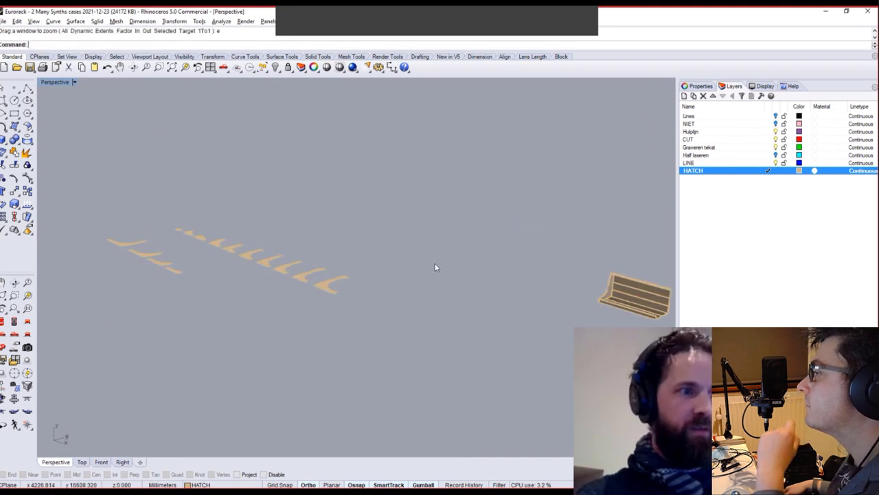
drag(400, 410, 47, 191)
click(274, 66)
key(ctrl+shift+e)
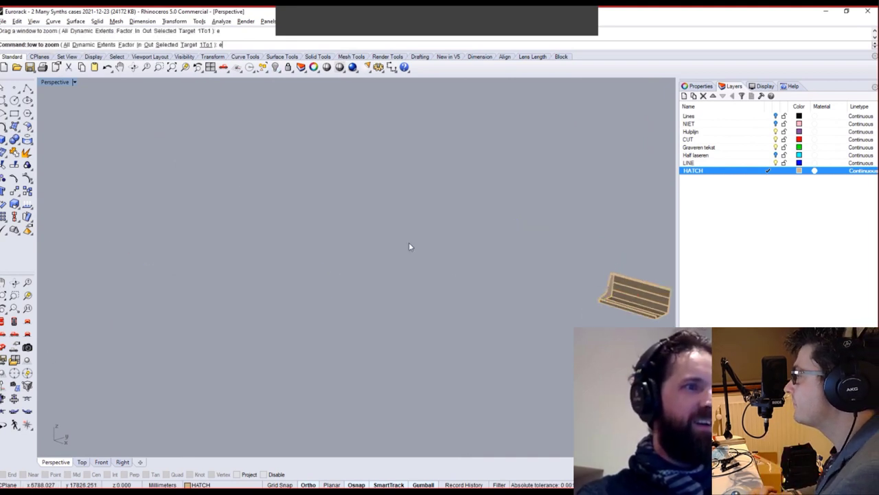
click(429, 251)
key(Escape)
right_drag(373, 209, 323, 213)
click(226, 218)
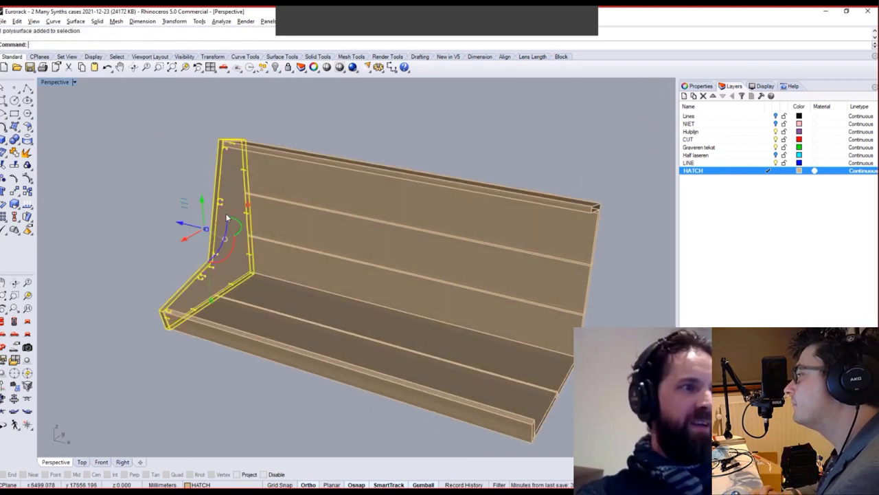
text(,mir)
key(Escape)
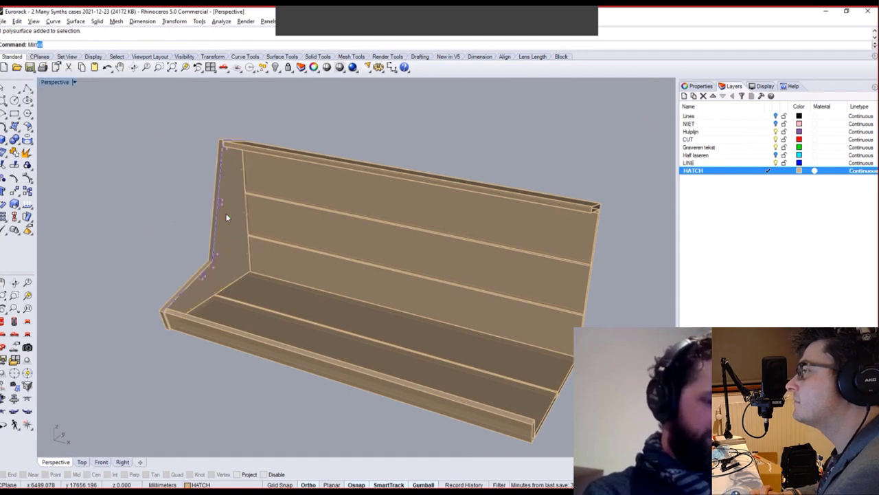
Mirror the side panel across the middle of the long panels to close the opposite end of the case.
text(Mirr)
key(Return)
click(225, 217)
key(Return)
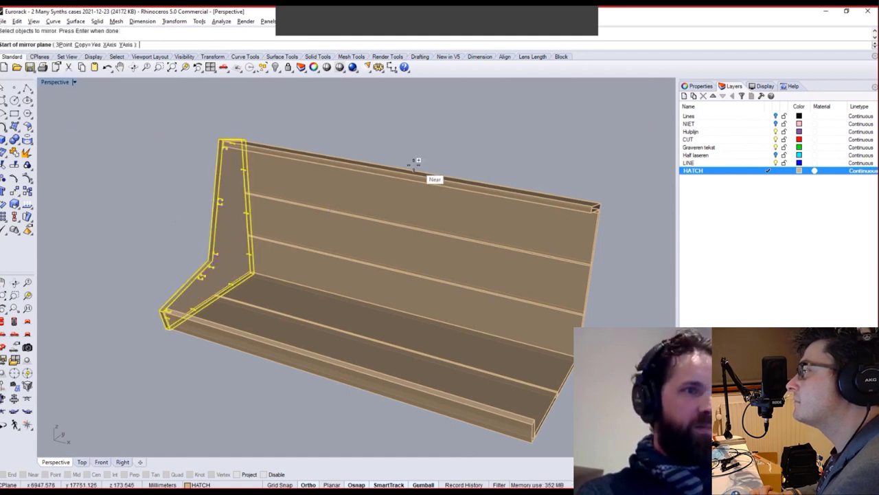
click(398, 158)
click(408, 160)
right_drag(478, 214, 466, 248)
right_drag(244, 191, 246, 200)
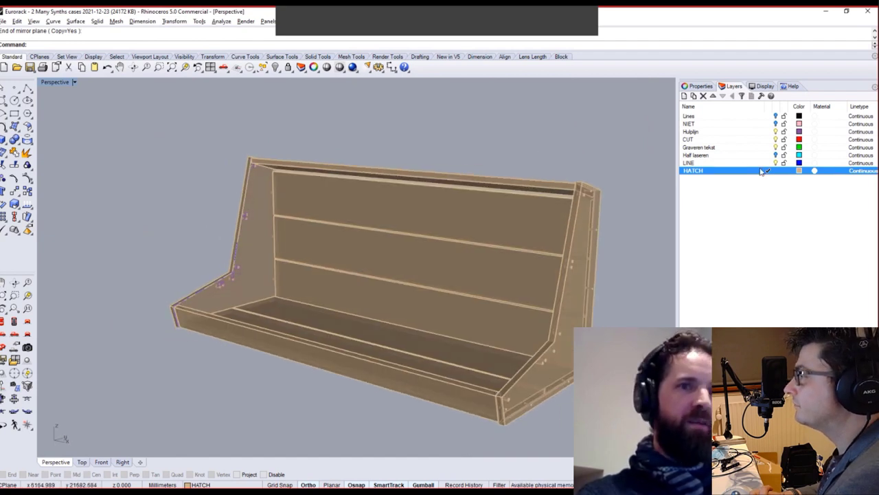
Make Hulplijn the current layer, turn off the HATCH layer and turn on the Lines layer.
click(768, 133)
click(776, 171)
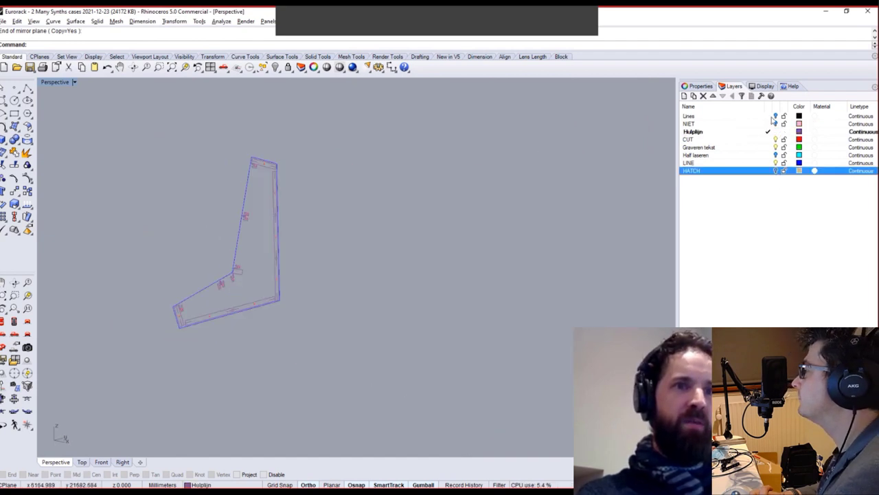
click(774, 116)
Extrude the mounting rail profiles and the small rectangle at the knee 854 mm across the case with ExtrudeCrv, turning on HATCH to snap to the far side.
scroll(261, 181, up, 2)
click(261, 177)
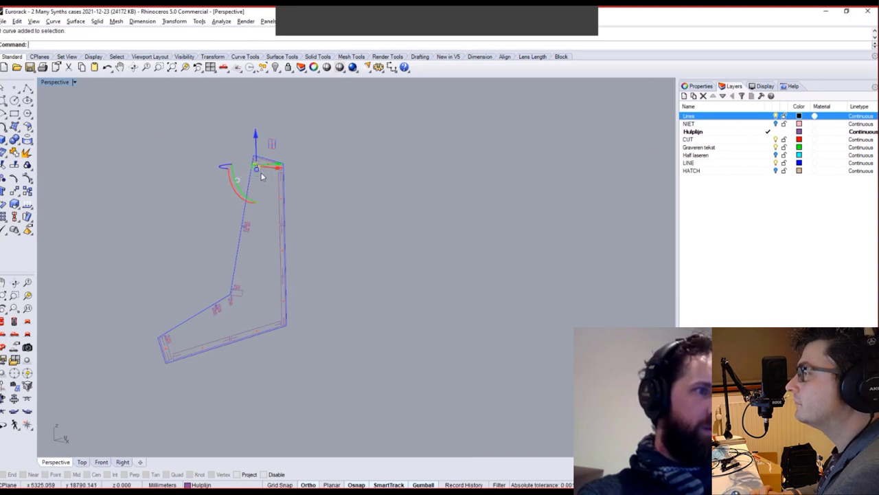
click(250, 231)
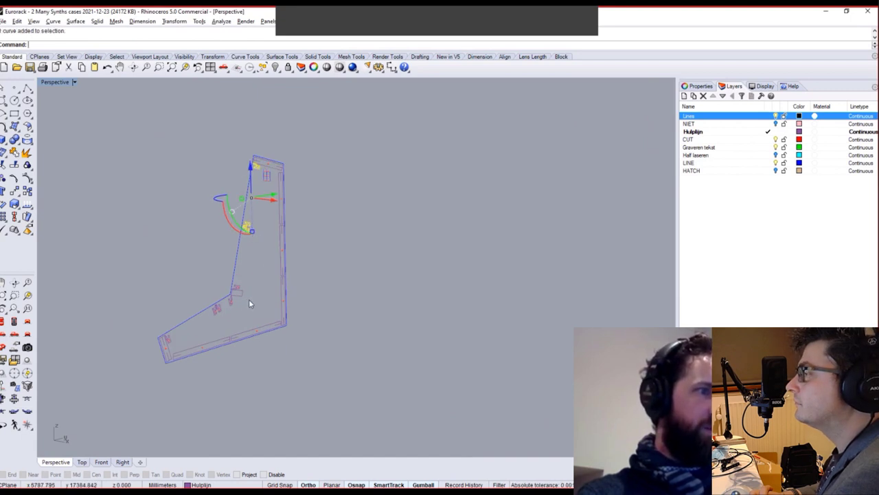
scroll(233, 302, up, 2)
shift+click(231, 306)
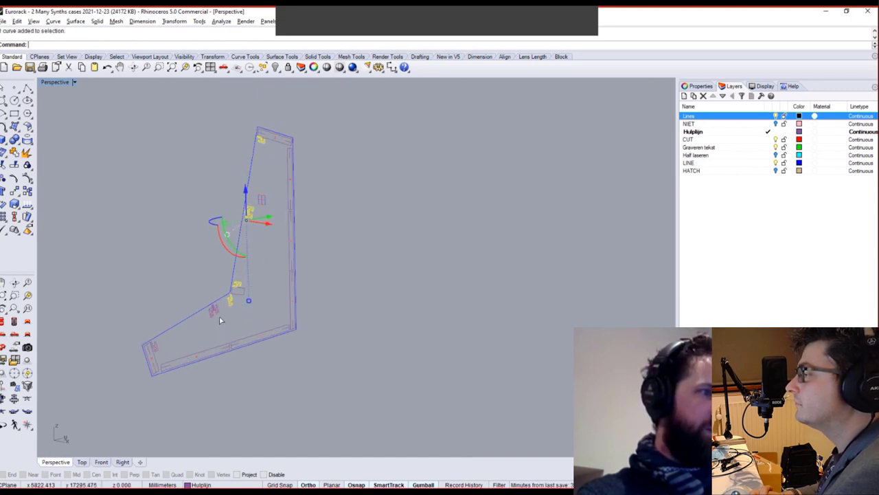
shift+click(219, 317)
shift+click(156, 348)
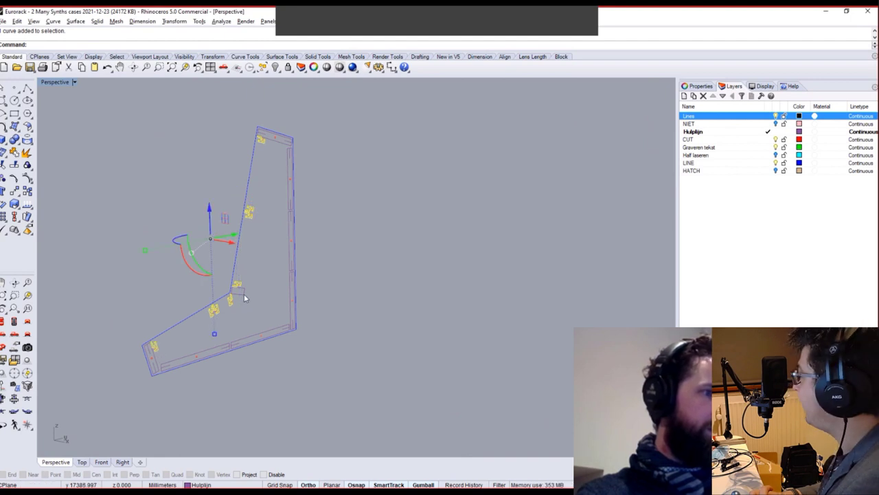
text(ExtrudeCrv)
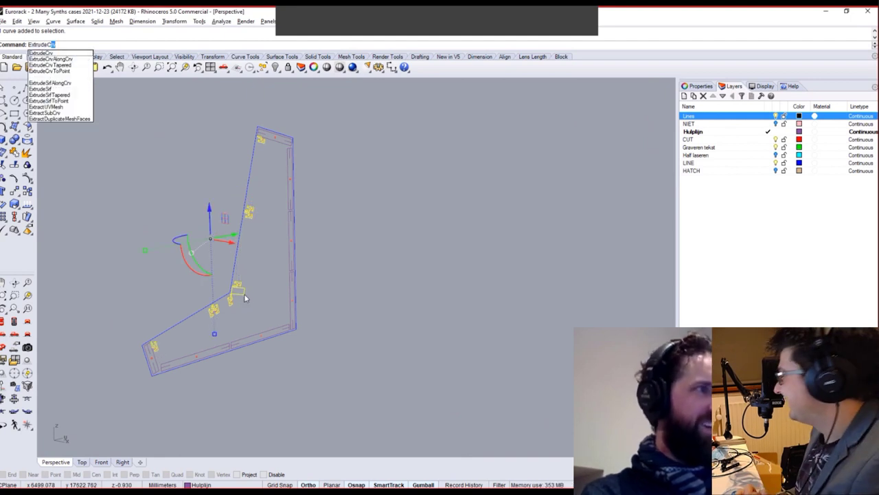
key(Return)
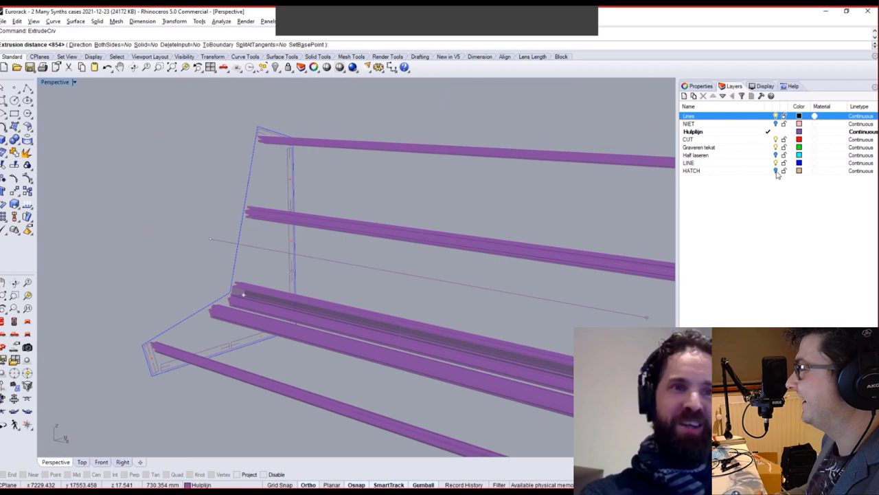
click(776, 170)
scroll(487, 210, down, 4)
scroll(639, 199, down, 4)
scroll(625, 215, up, 2)
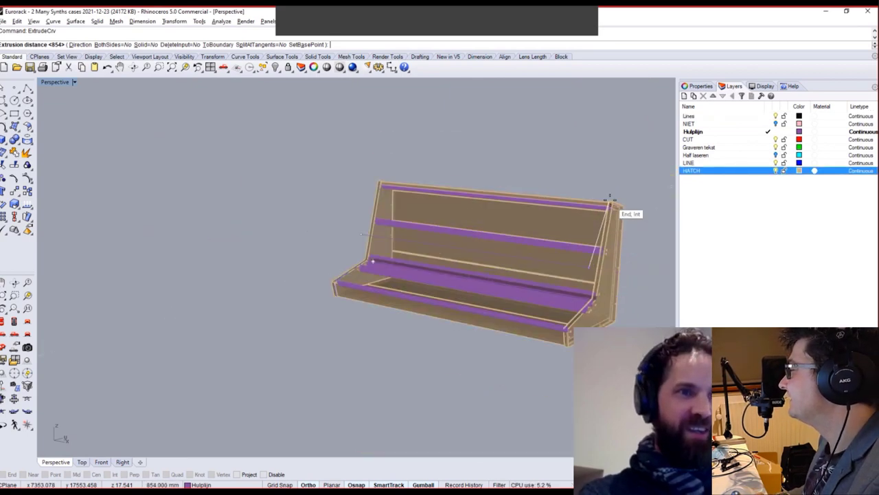
scroll(608, 201, up, 4)
click(608, 200)
scroll(325, 281, down, 3)
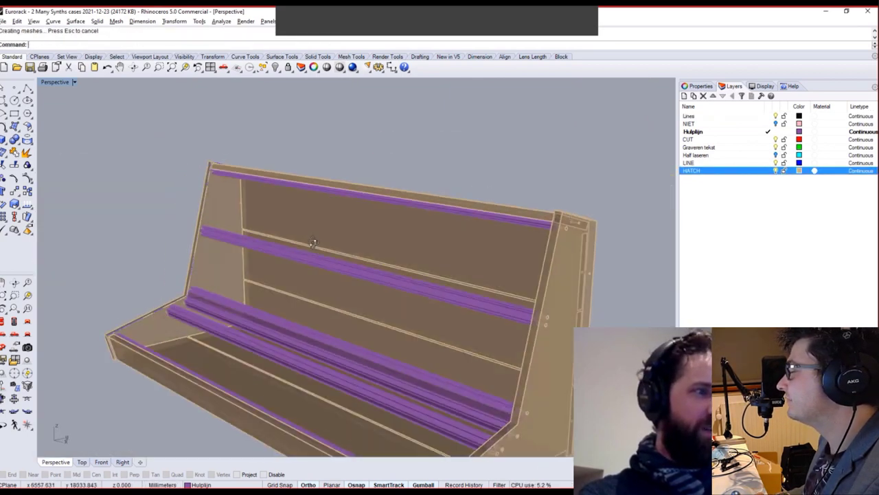
Move the extruded rectangular strip between the knee rails to the HATCH layer.
scroll(204, 304, up, 6)
click(176, 260)
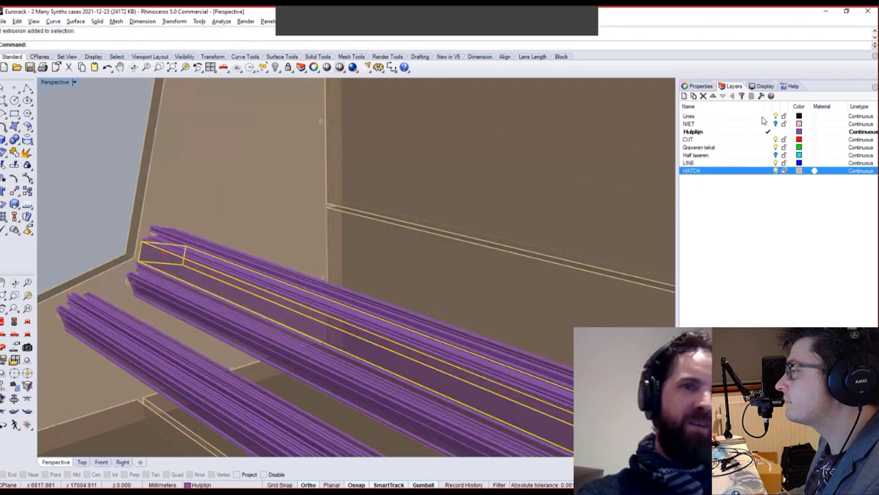
right_click(733, 173)
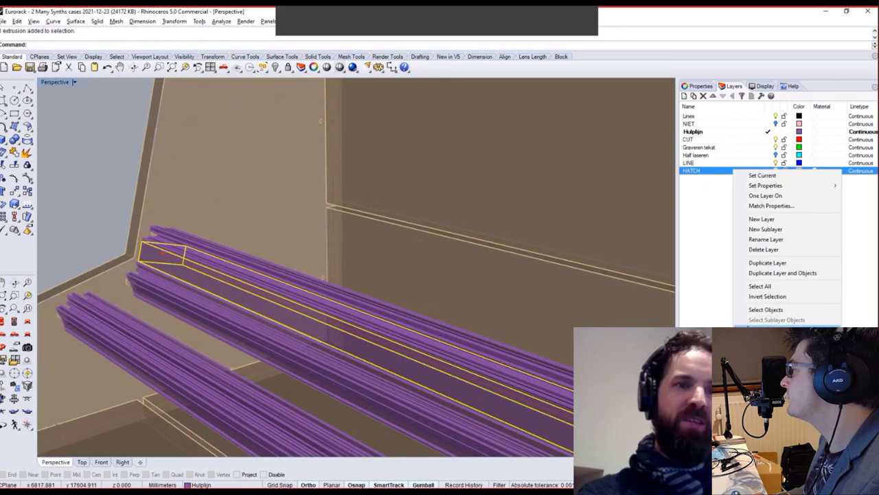
right_click(507, 257)
key(Escape)
text(E)
click(380, 307)
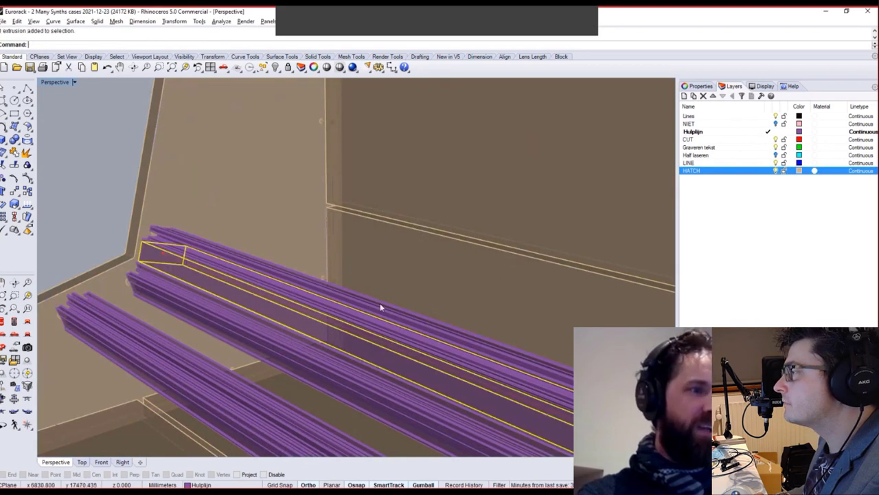
right_click(725, 172)
click(766, 333)
Hide the stray profile curves away from the case and zoom to the extents of the 3D model.
text(z)
key(Return)
text(e)
key(Return)
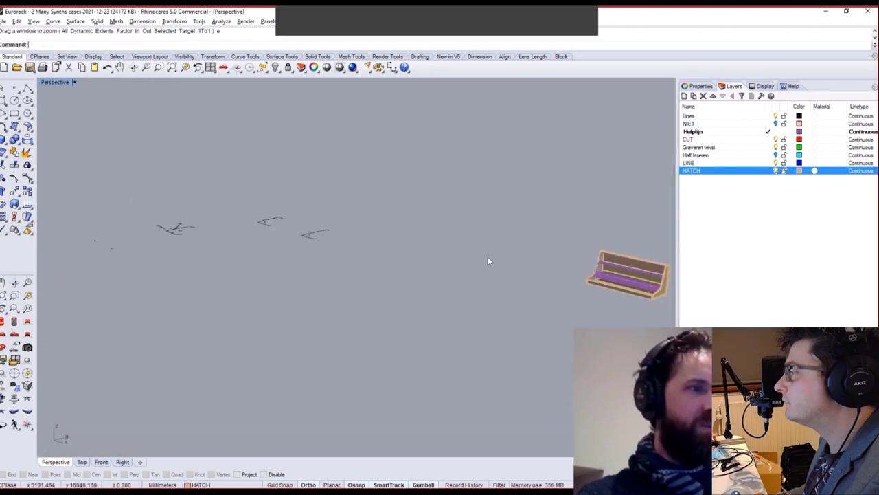
drag(47, 344, 44, 345)
click(275, 67)
text(z)
key(Return)
text(e)
key(Return)
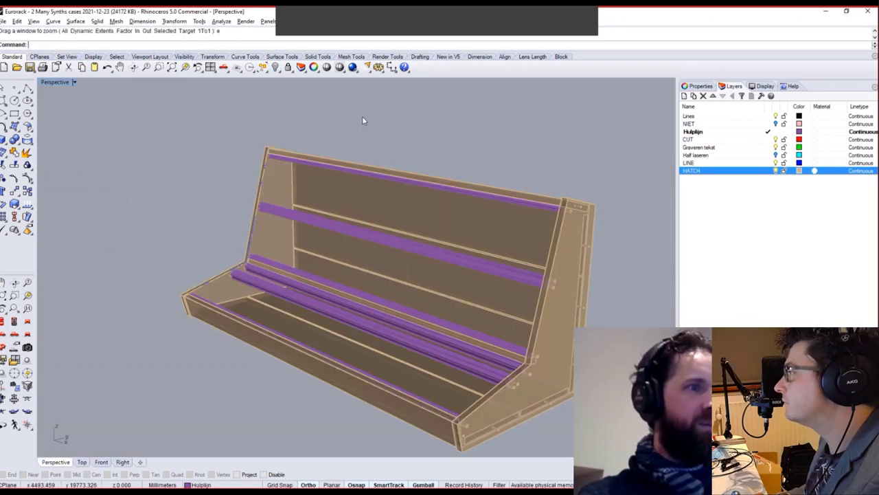
right_drag(380, 180, 254, 262)
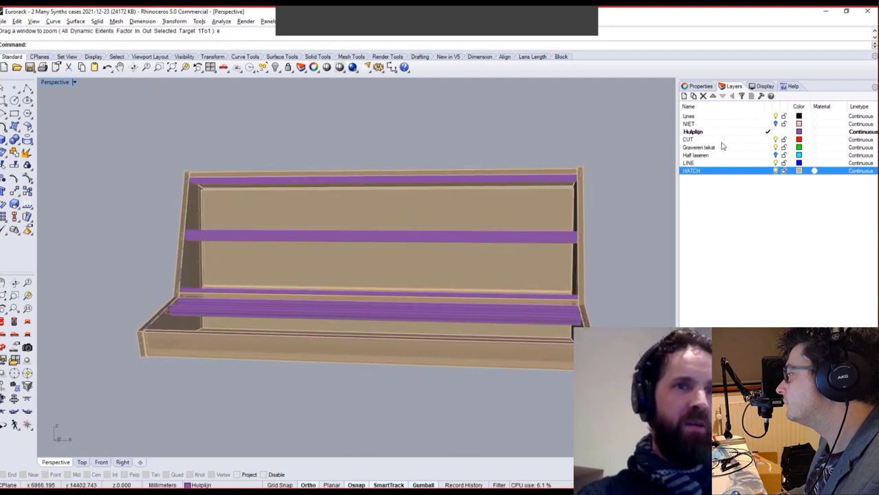
Turn off the HATCH layer, move all the extruded mounting rails to the Lines layer, and turn HATCH back on.
click(775, 170)
drag(531, 157, 406, 361)
click(740, 116)
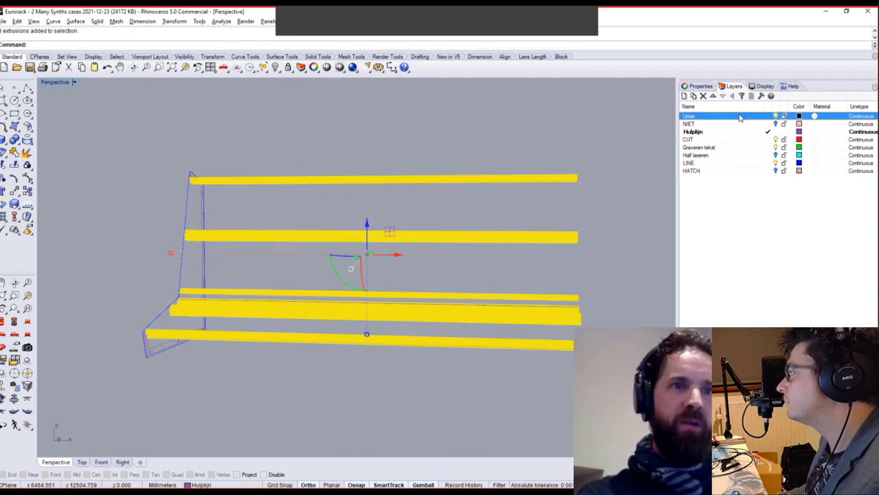
right_click(740, 117)
click(755, 273)
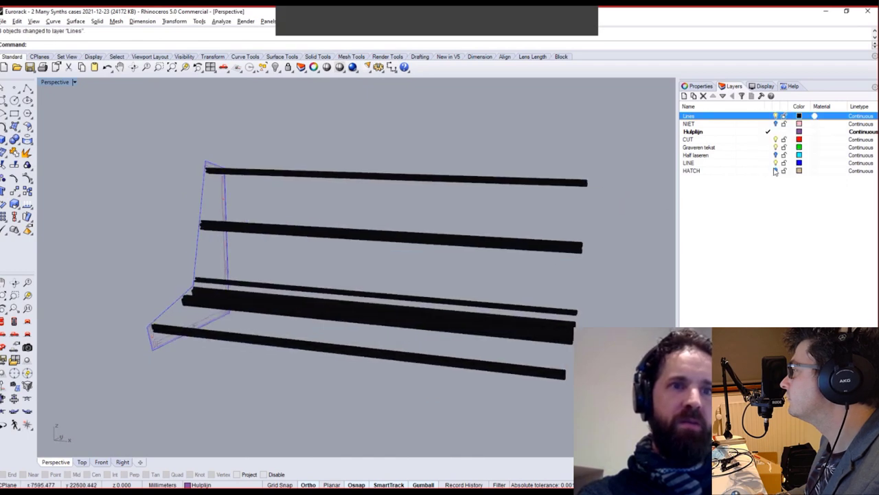
click(776, 170)
right_drag(648, 198, 583, 195)
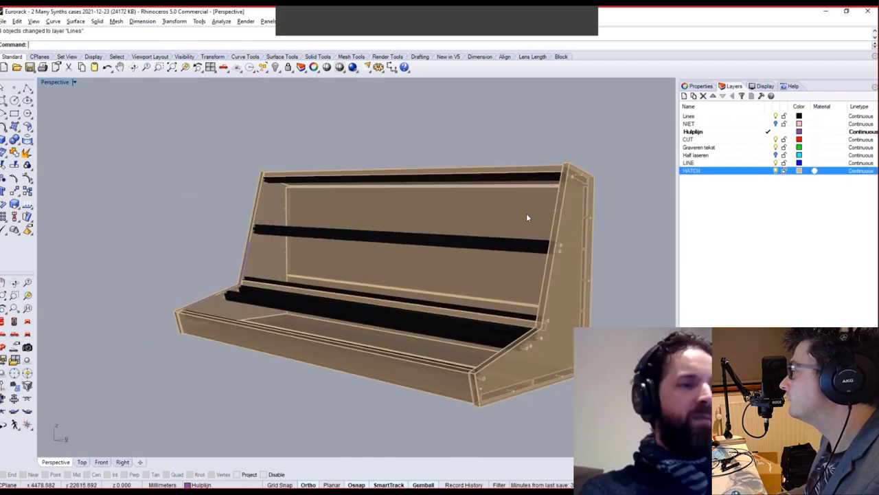
right_drag(526, 218, 483, 239)
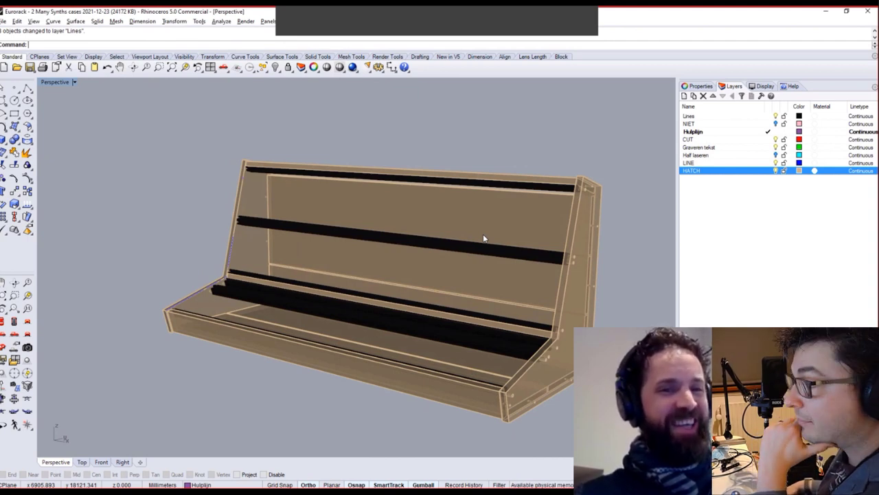
right_drag(233, 261, 325, 256)
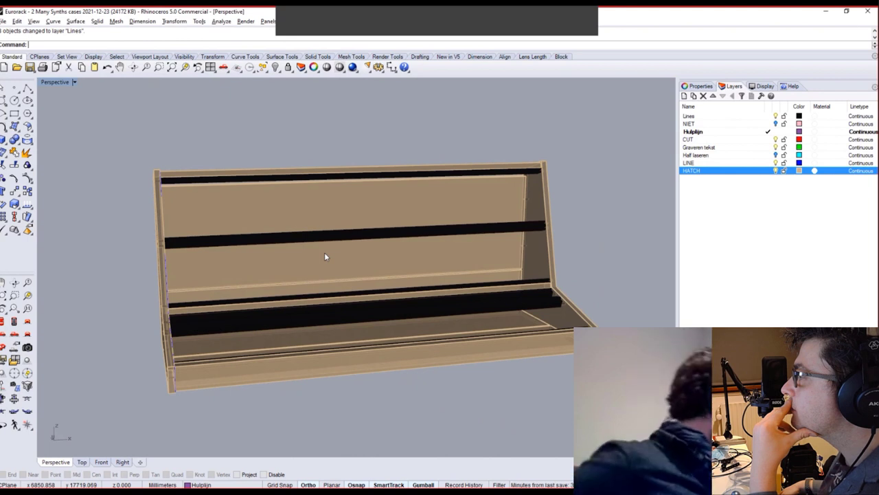
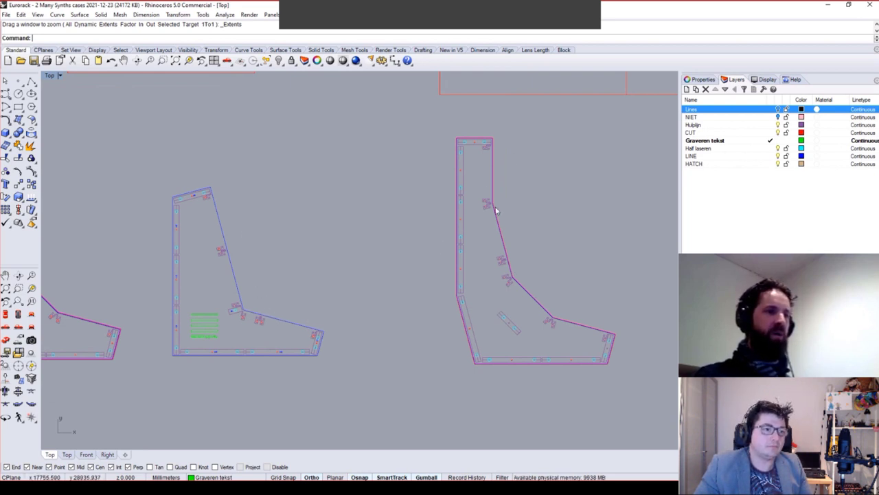
Delete the purple outer outline of the tall case profile and place a copy of the short and tall profiles in the free area below.
click(491, 136)
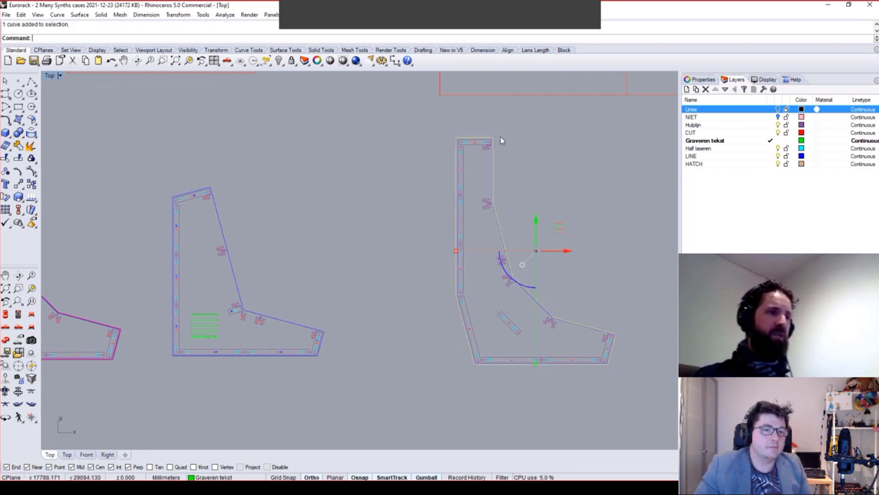
key(Delete)
scroll(523, 230, down, 3)
drag(539, 339, 198, 162)
scroll(419, 213, down, 4)
right_drag(419, 213, 321, 190)
key(ctrl+c)
key(ctrl+v)
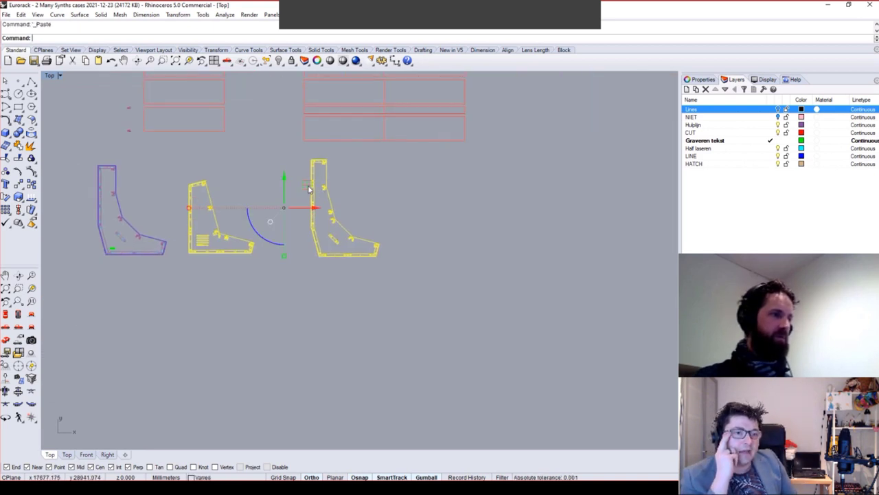
drag(310, 186, 406, 286)
right_drag(426, 296, 361, 191)
drag(335, 178, 373, 242)
click(414, 273)
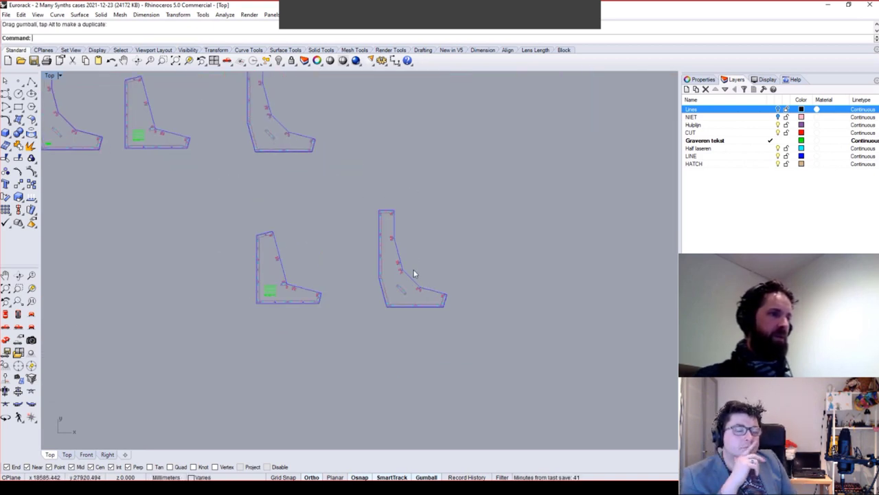
Explode the outer outline of the copied tall profile into separate segments.
scroll(414, 273, up, 8)
click(362, 130)
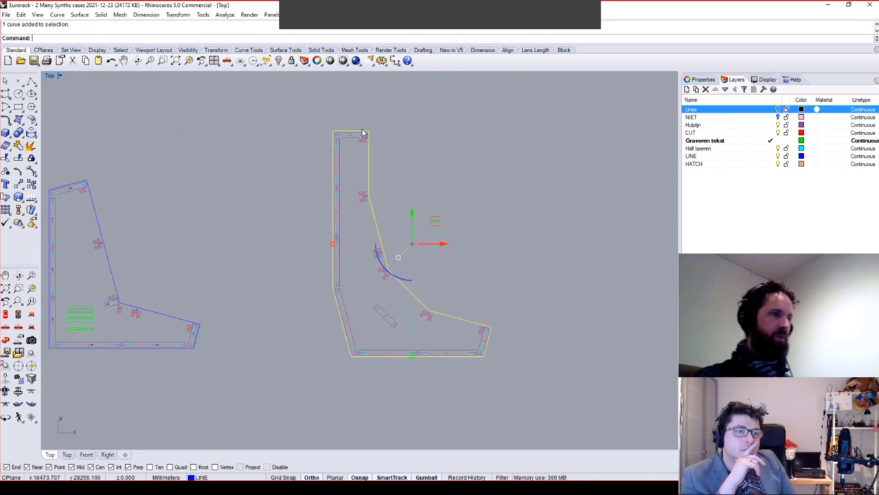
key(Return)
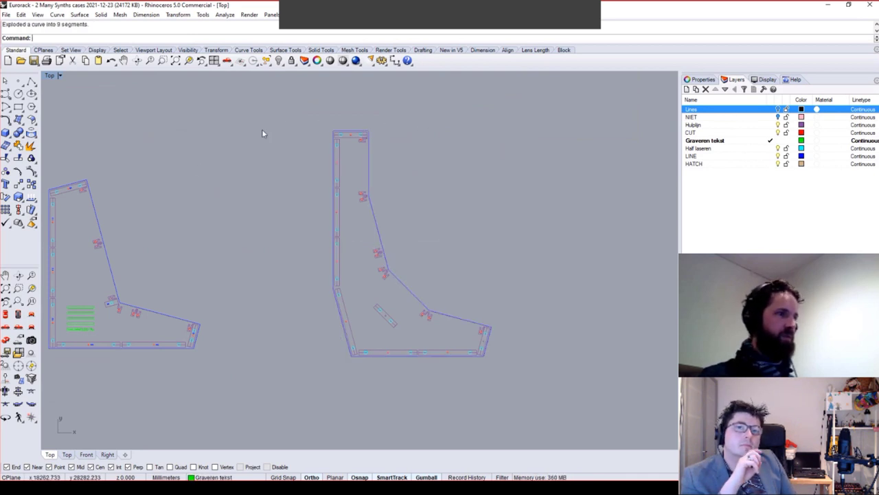
Select all duplicate objects in the drawing and delete them.
right_drag(263, 131, 327, 137)
click(167, 251)
key(Escape)
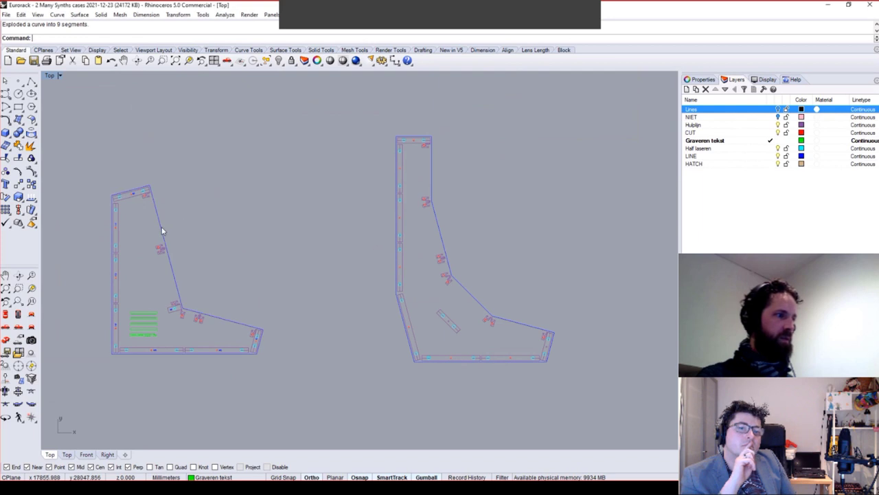
click(162, 229)
key(Escape)
click(266, 60)
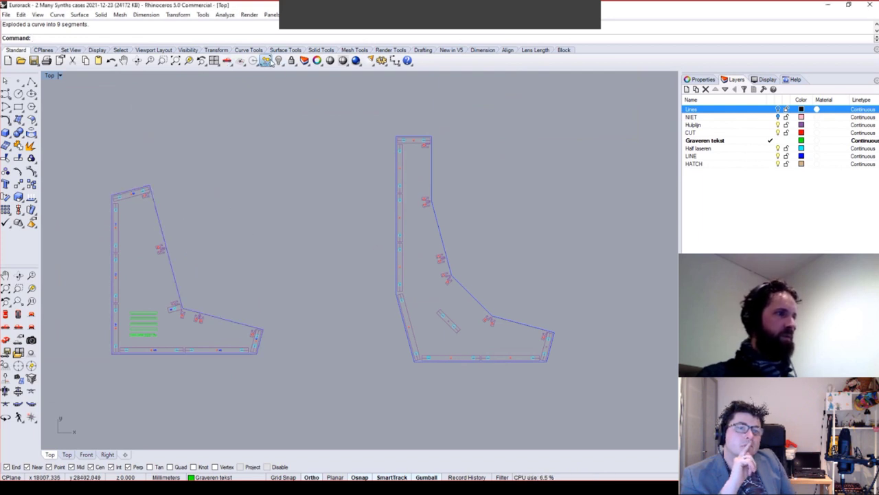
click(267, 104)
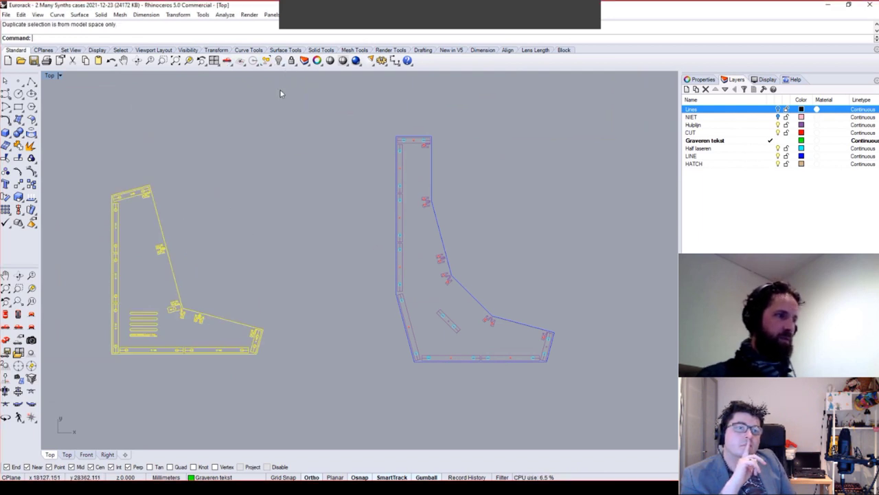
key(Delete)
Explode the outer outline of the copied short profile into separate segments.
click(155, 210)
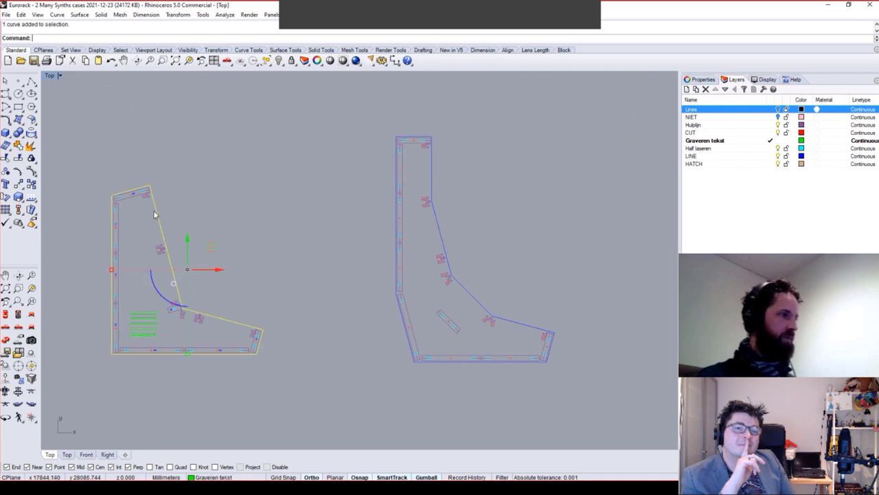
text(Explode)
key(Return)
key(Escape)
Delete the copied short profile's top panel, upper back parts, long front edge and part of its middle rail cutouts.
right_drag(157, 159, 210, 144)
drag(255, 143, 158, 225)
key(Delete)
scroll(220, 232, up, 4)
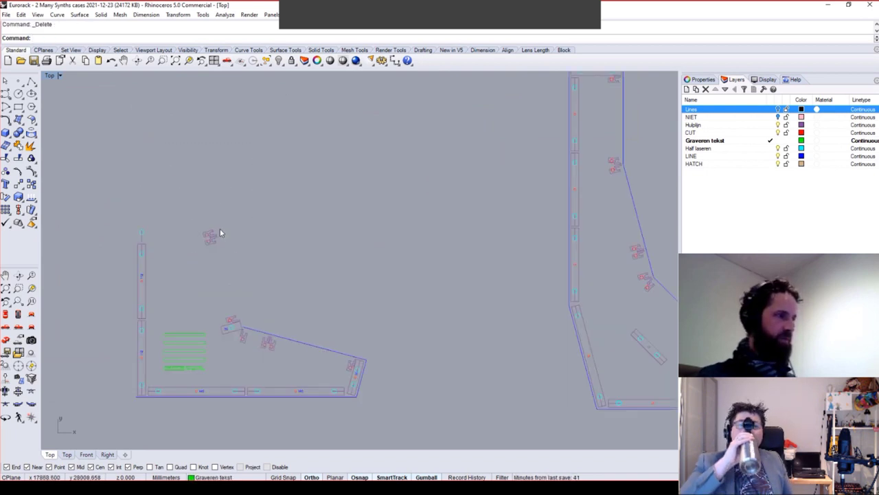
drag(221, 218, 185, 241)
key(Delete)
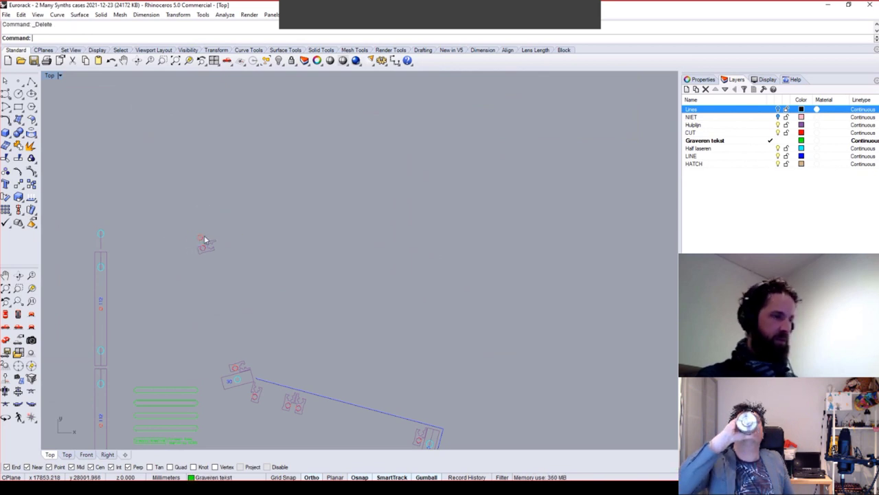
scroll(87, 246, down, 4)
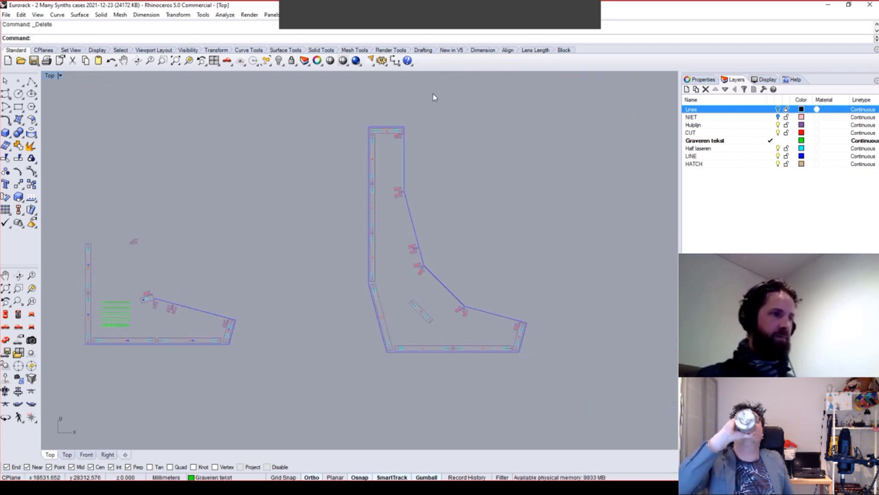
Move the upper section of the copied tall profile onto the remaining base of the short profile.
drag(437, 88, 325, 248)
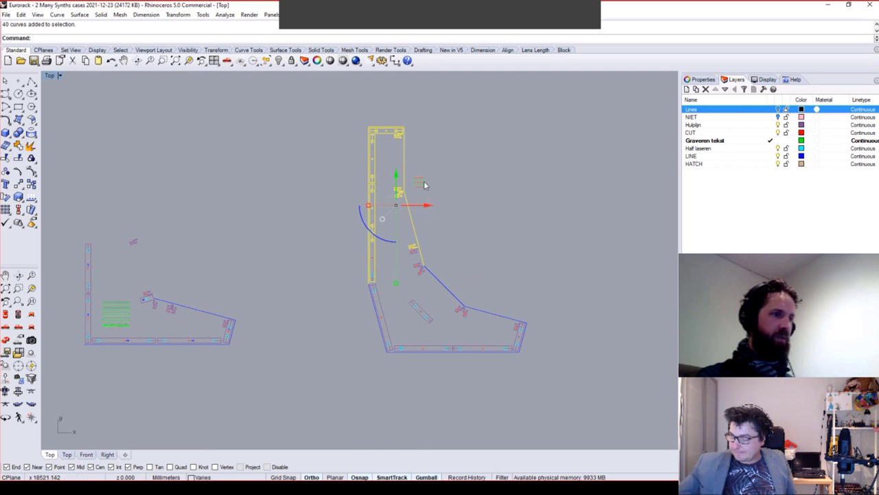
drag(419, 177, 138, 170)
right_drag(183, 230, 320, 258)
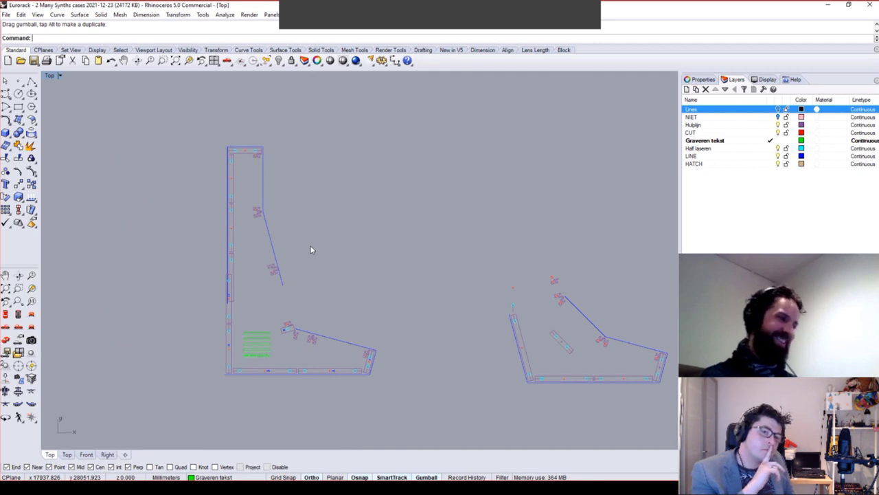
right_drag(298, 306, 234, 290)
scroll(265, 295, up, 2)
right_drag(320, 224, 324, 204)
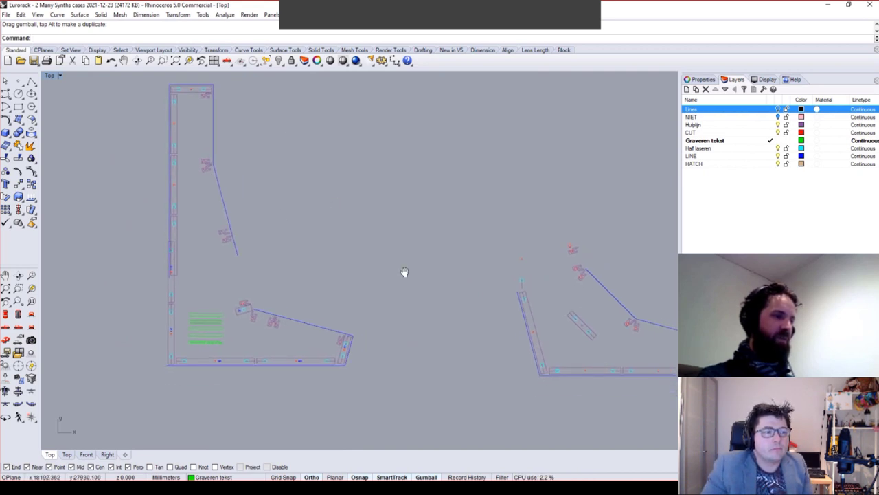
Undo moving the tall profile's upper section onto the remaining base of the short profile.
key(ctrl+z)
right_drag(517, 211, 389, 243)
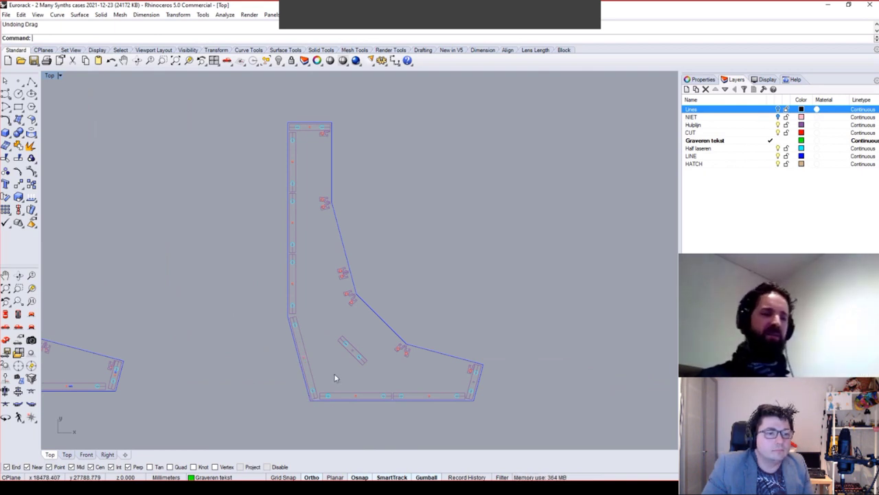
scroll(371, 364, up, 4)
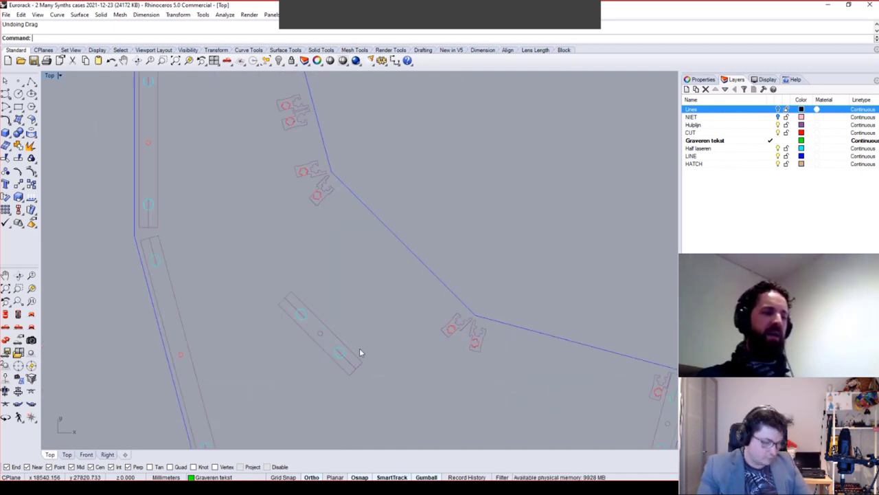
click(329, 327)
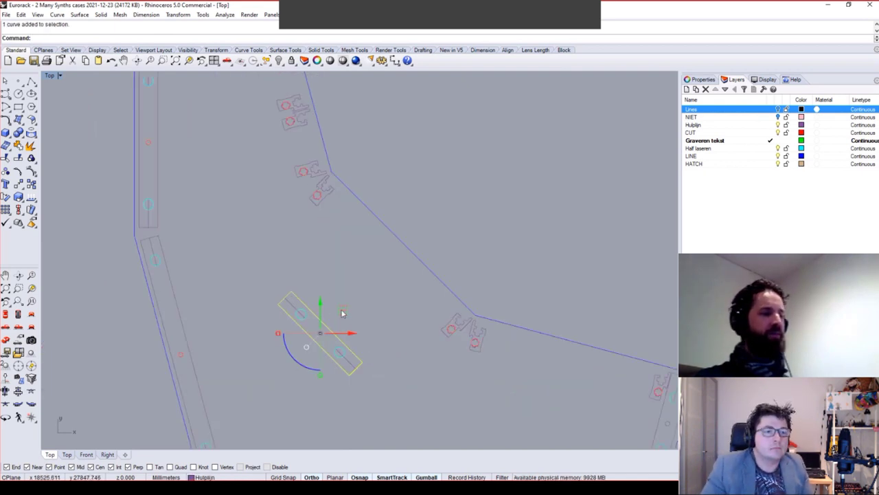
click(335, 311)
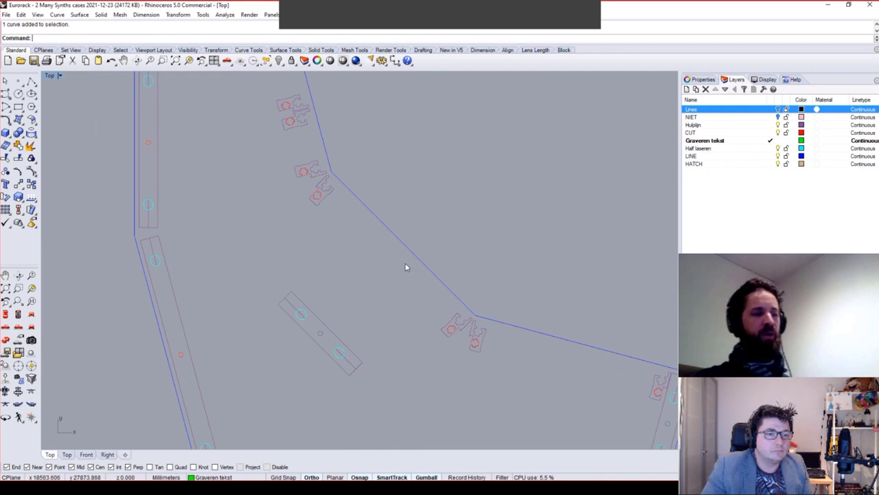
scroll(396, 258, down, 5)
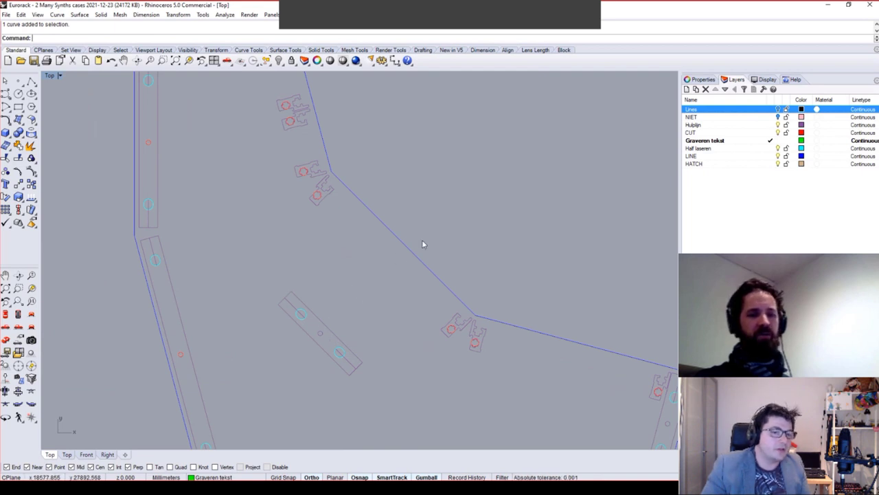
right_drag(250, 257, 282, 262)
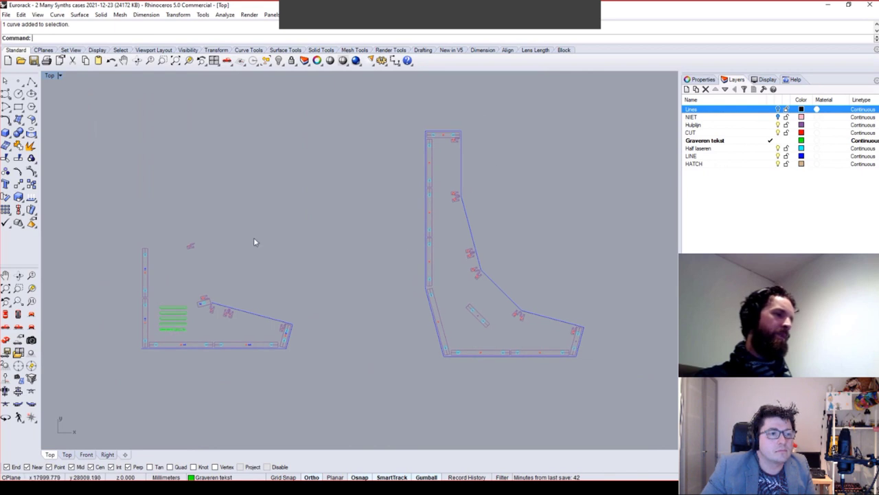
Undo the deletions on the copied short profile to restore its top panel, back parts, front edge and rail cutouts.
key(ctrl+z)
key(ctrl+z)
key(ctrl+z)
key(ctrl+z)
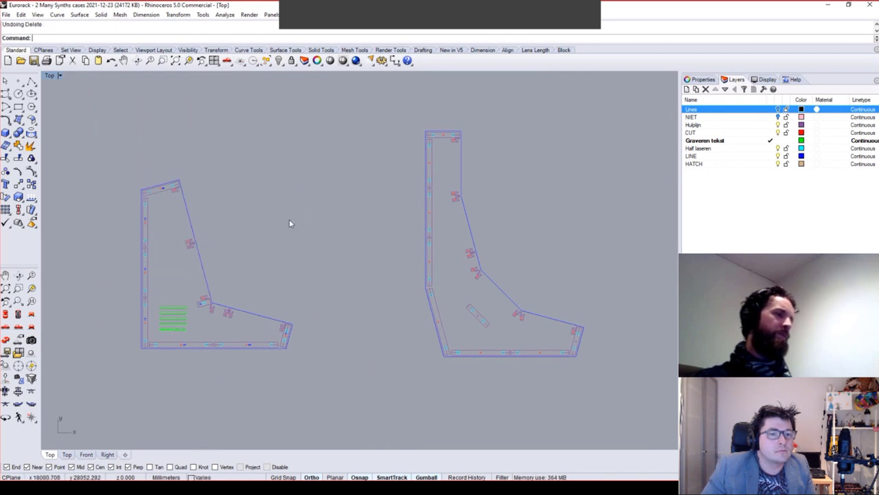
right_drag(266, 240, 317, 245)
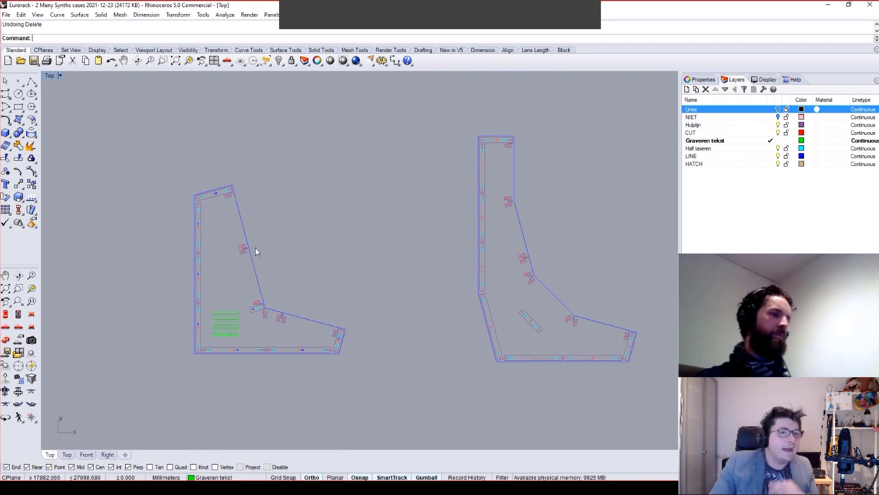
scroll(241, 249, up, 3)
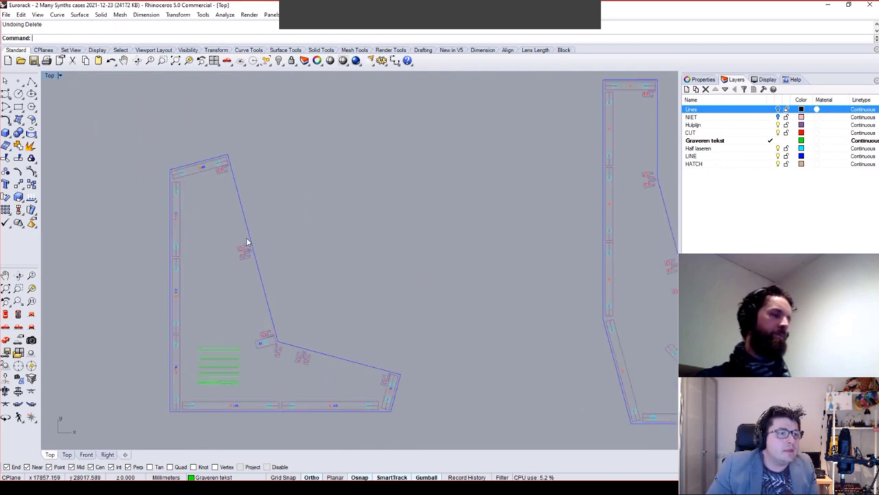
Try to delete the topmost section of the copied tall profile, including its top panel, upper back panel and rail cutouts.
right_drag(441, 182, 415, 225)
scroll(417, 221, down, 8)
right_drag(476, 228, 433, 225)
scroll(440, 208, up, 2)
scroll(448, 213, up, 3)
drag(440, 142, 344, 221)
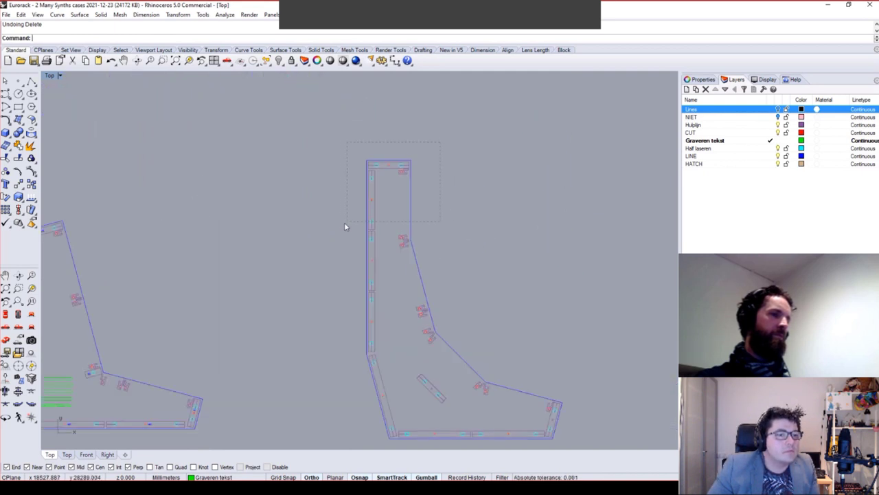
drag(391, 239, 392, 240)
key(Delete)
drag(347, 218, 347, 219)
key(Delete)
right_drag(406, 228, 351, 183)
right_drag(414, 180, 446, 176)
key(ctrl+z)
drag(324, 83, 412, 192)
key(Delete)
right_drag(379, 186, 279, 162)
scroll(408, 251, up, 2)
Abandon the new polyline and undo the deletion of the tall profile's topmost section.
click(31, 81)
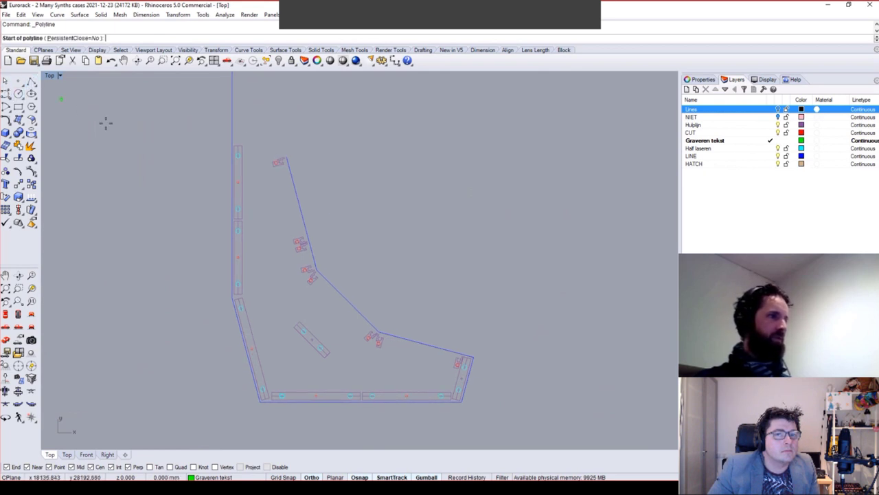
scroll(261, 206, down, 4)
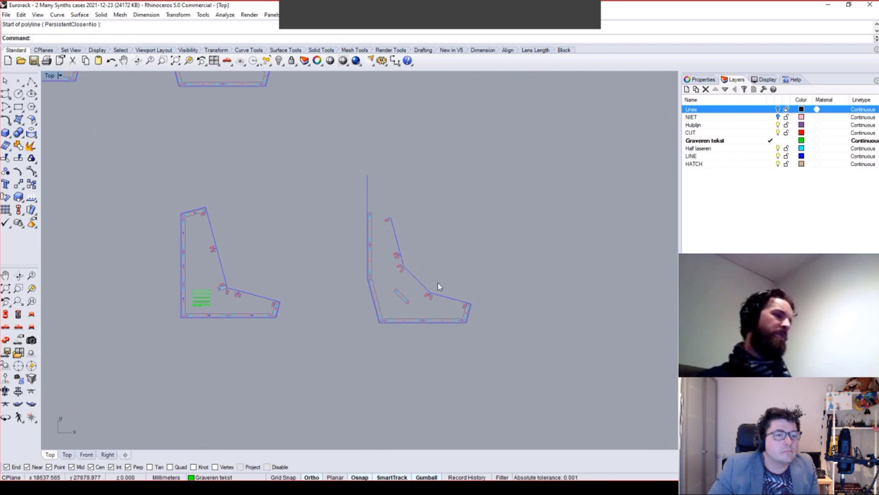
key(ctrl+z)
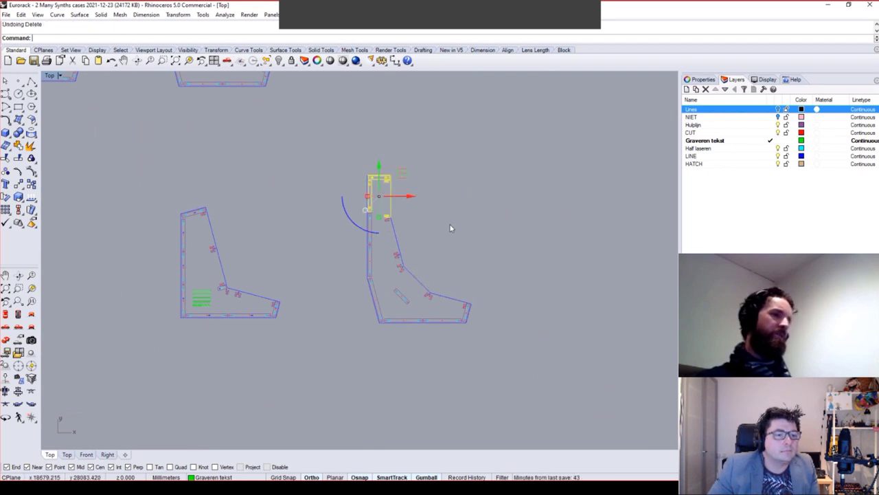
scroll(447, 308, up, 2)
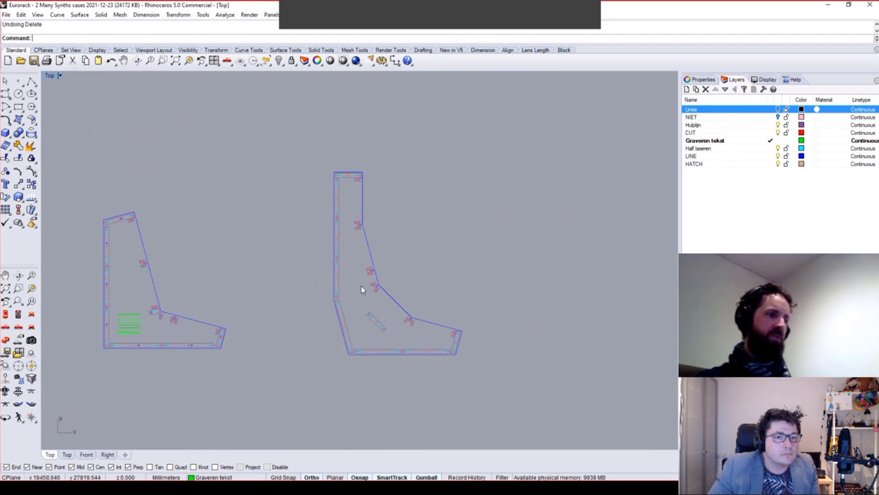
right_drag(361, 289, 396, 301)
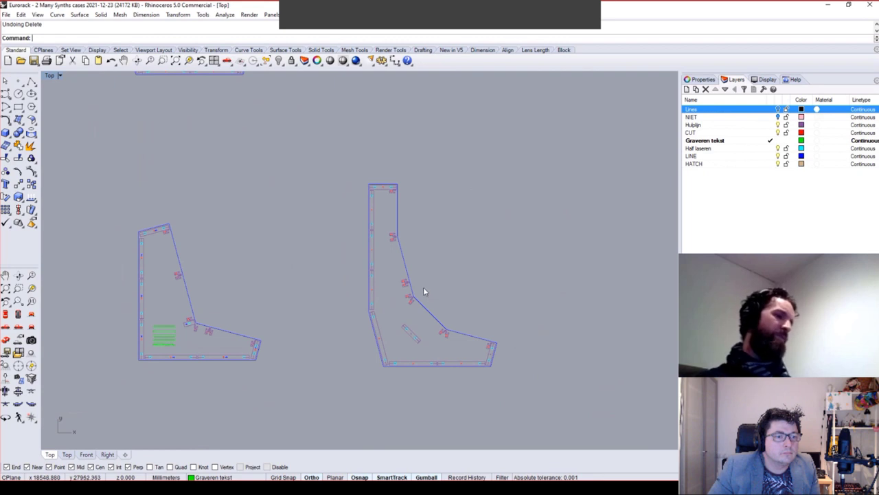
scroll(424, 286, up, 2)
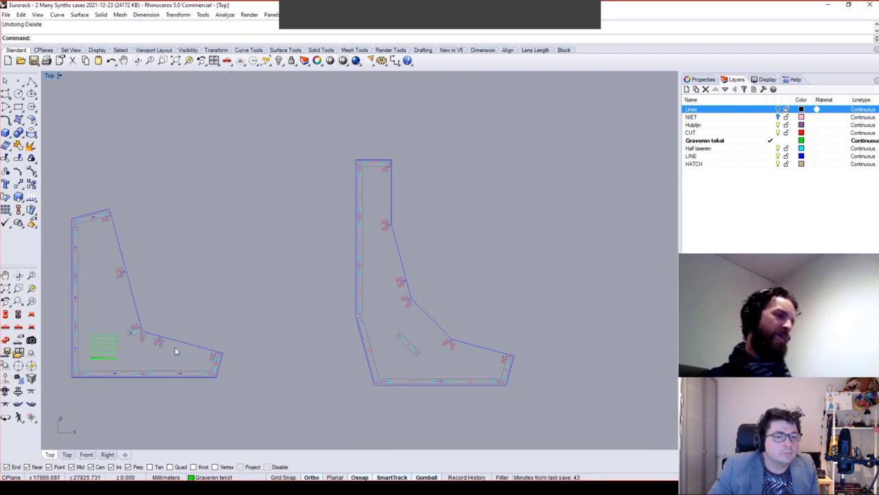
Copy the short profile's front-slope rail cutouts and front panel marked 53 onto the tall profile, aligned at the rail hole beside the bend.
scroll(219, 346, up, 8)
right_drag(43, 320, 192, 324)
drag(199, 226, 383, 363)
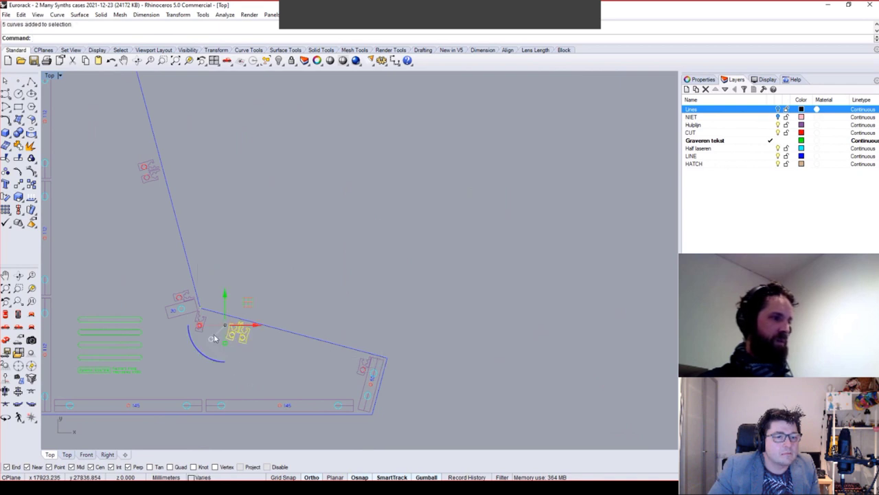
scroll(213, 334, up, 2)
scroll(399, 390, up, 4)
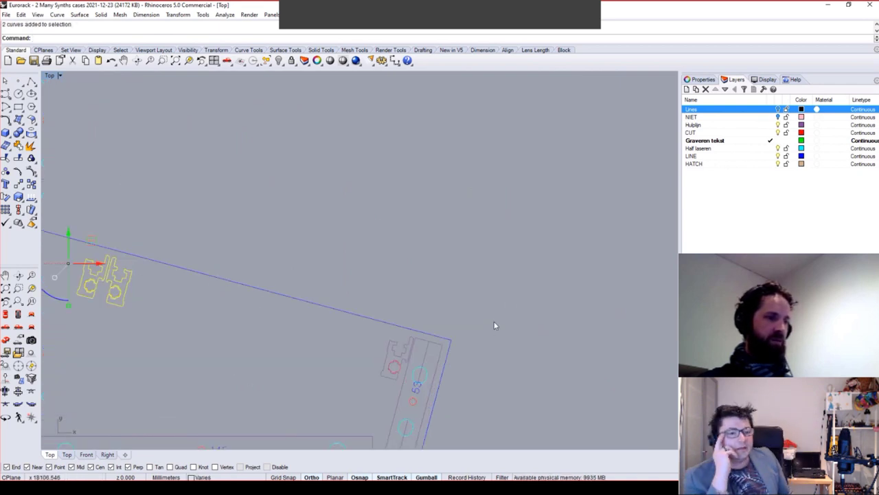
drag(339, 310, 465, 407)
right_drag(464, 407, 384, 361)
scroll(384, 361, up, 4)
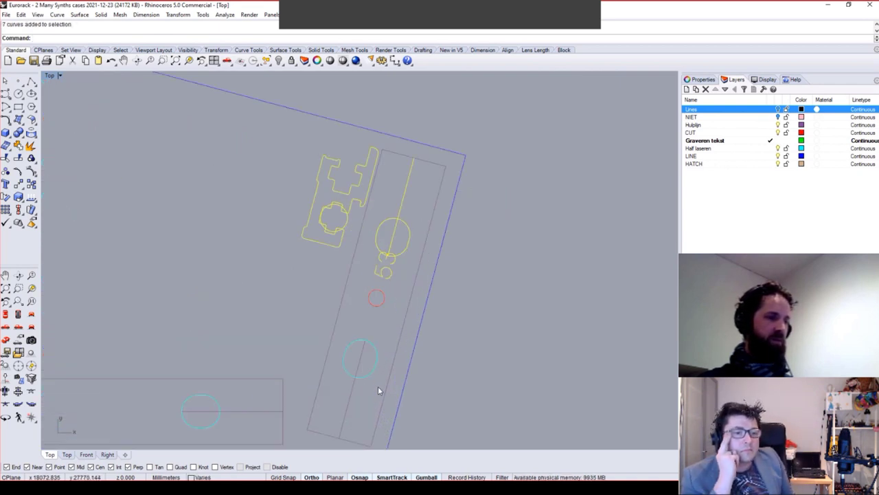
drag(326, 269, 326, 270)
scroll(333, 272, down, 5)
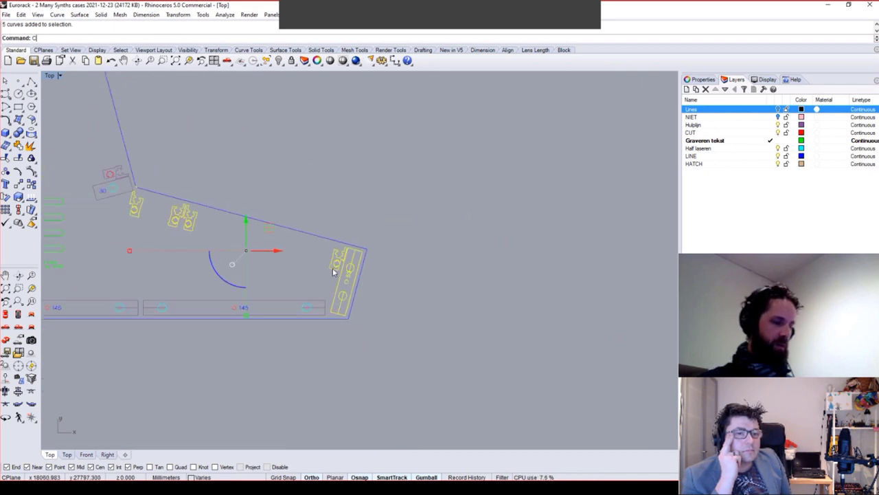
text(opy)
key(Return)
scroll(147, 206, up, 6)
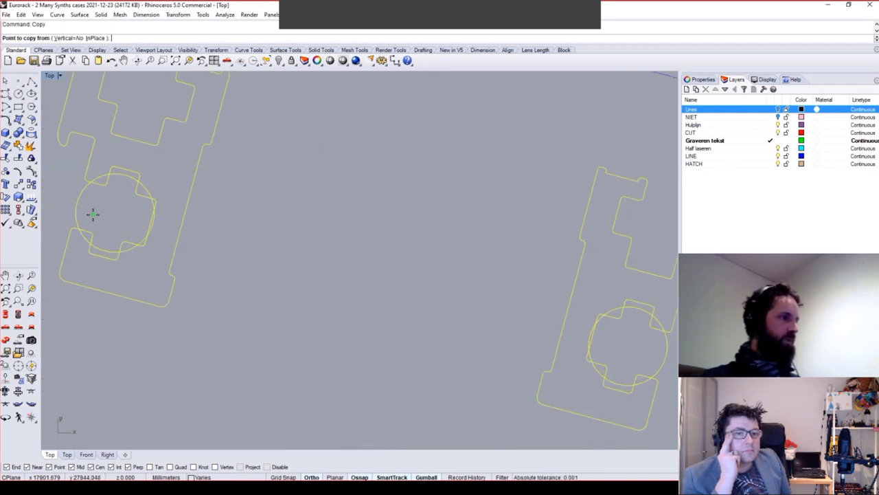
click(78, 193)
scroll(78, 197, down, 6)
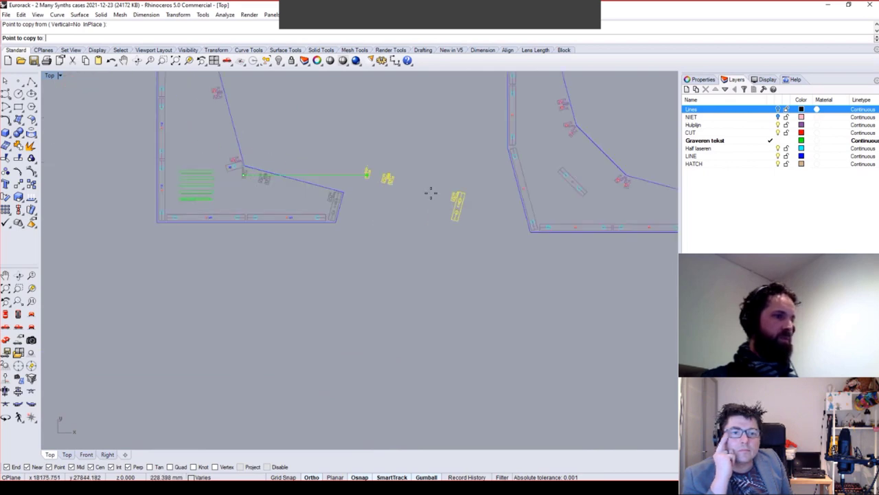
scroll(364, 206, up, 10)
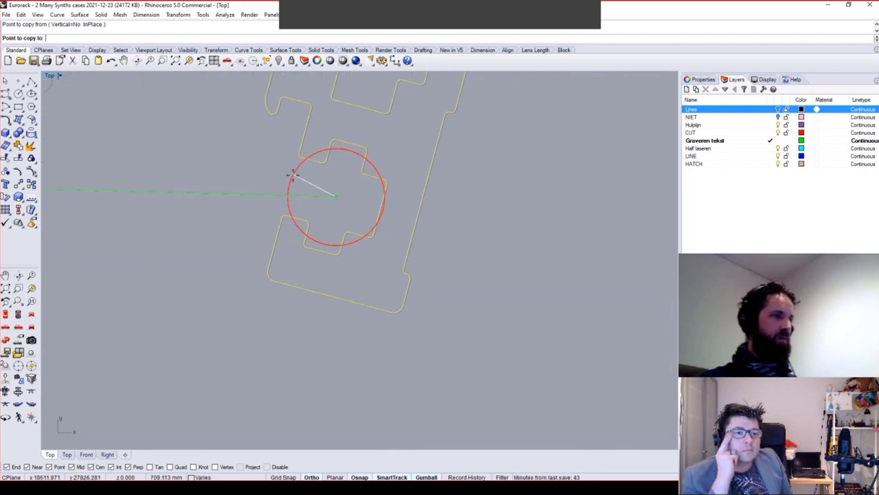
click(298, 172)
key(Return)
scroll(306, 168, down, 8)
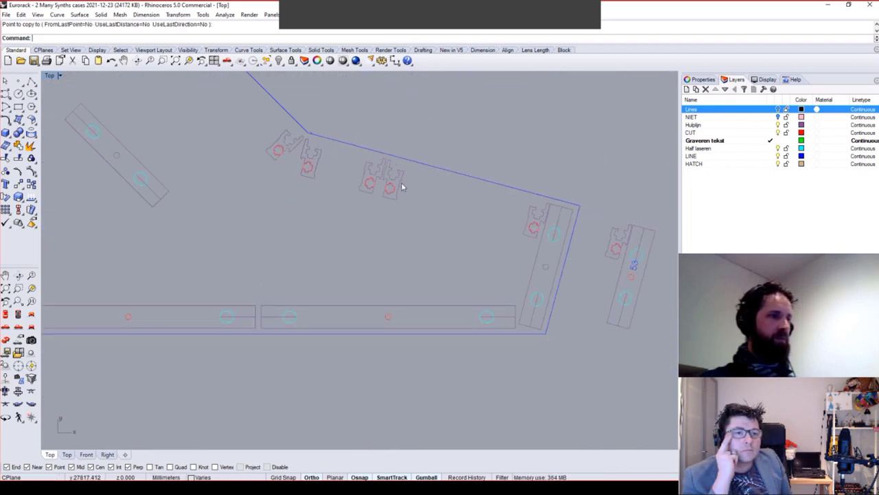
Delete the duplicate rail cutout curve beside the lower bend of the tall profile.
right_drag(402, 187, 296, 210)
click(304, 206)
click(232, 197)
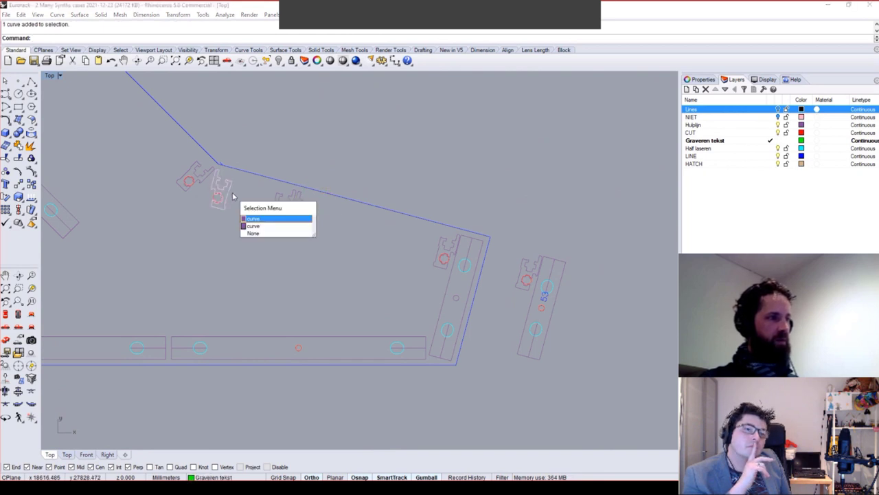
click(276, 227)
key(Delete)
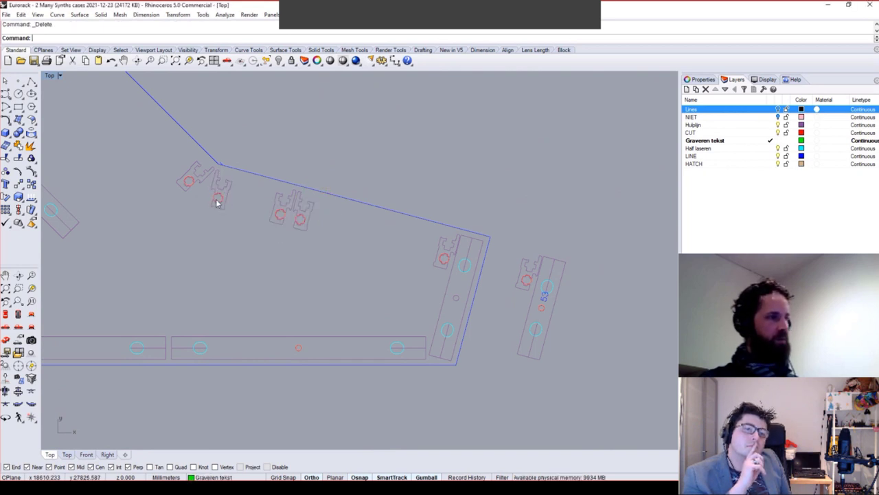
click(217, 200)
click(312, 231)
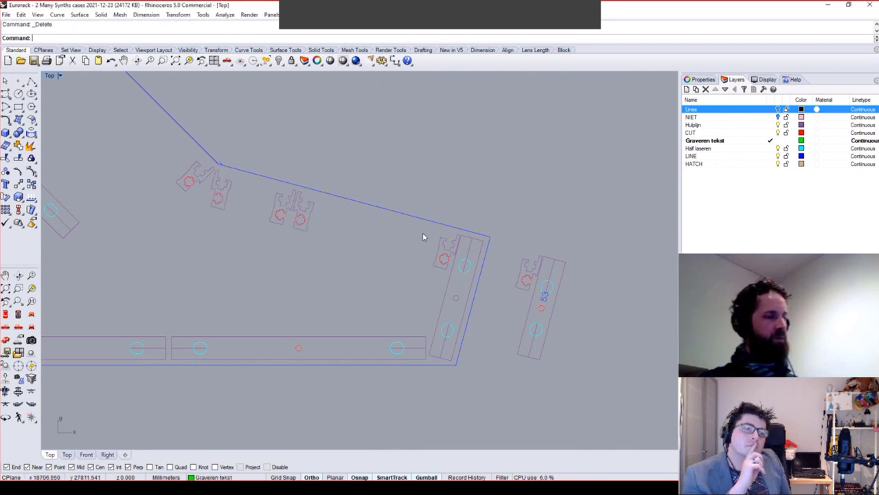
Delete the tall profile's original front rail cutout and front panel, including their holes and centre lines.
right_drag(422, 232, 357, 223)
click(388, 245)
key(Delete)
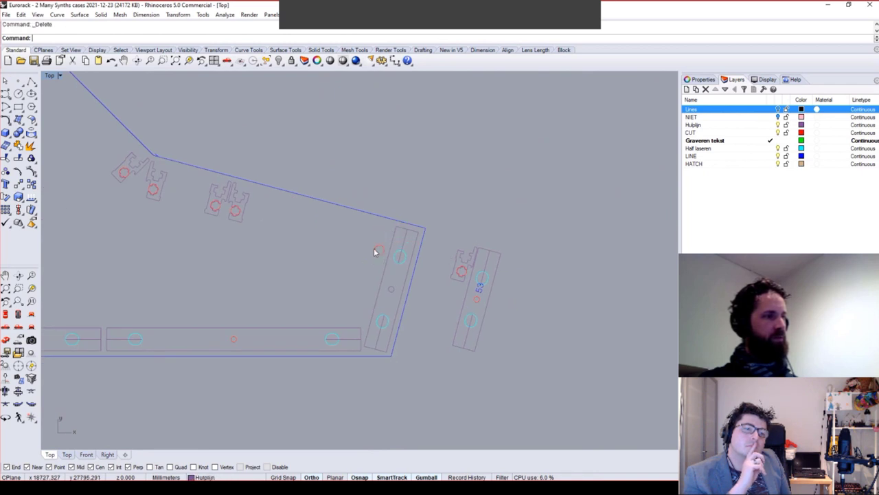
scroll(377, 252, down, 5)
click(385, 299)
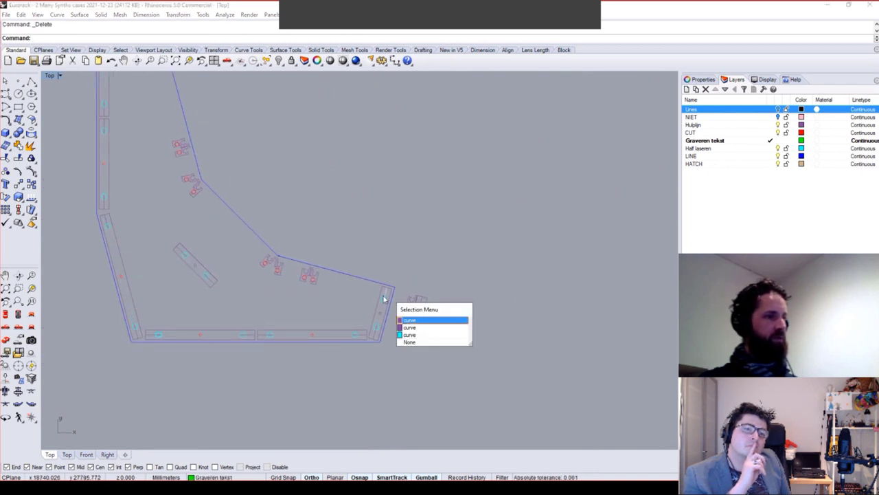
click(385, 301)
key(Delete)
click(379, 301)
key(Delete)
click(377, 327)
click(376, 329)
key(Delete)
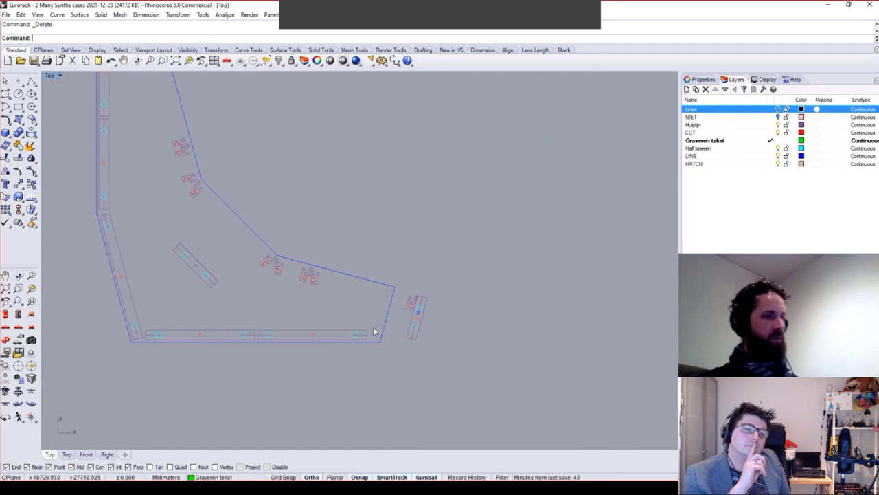
Move the tall profile's short front edge line onto the outer upper corner of the copied front panel.
click(388, 313)
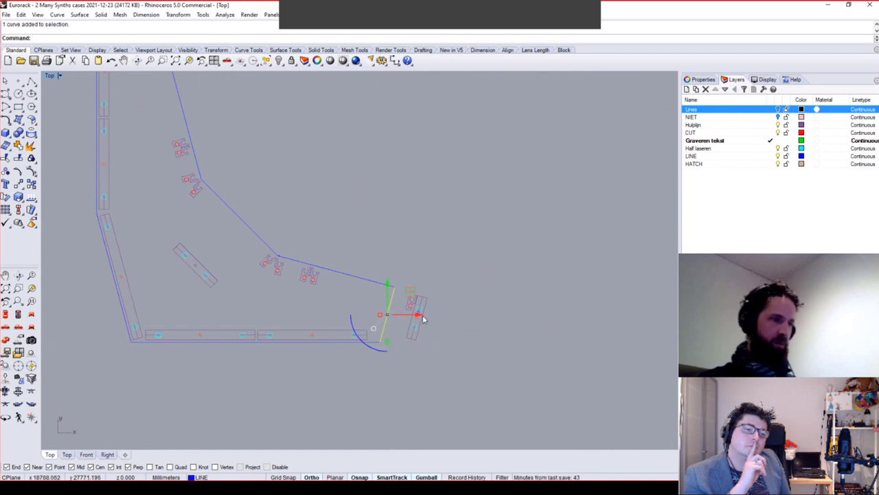
drag(419, 314, 462, 319)
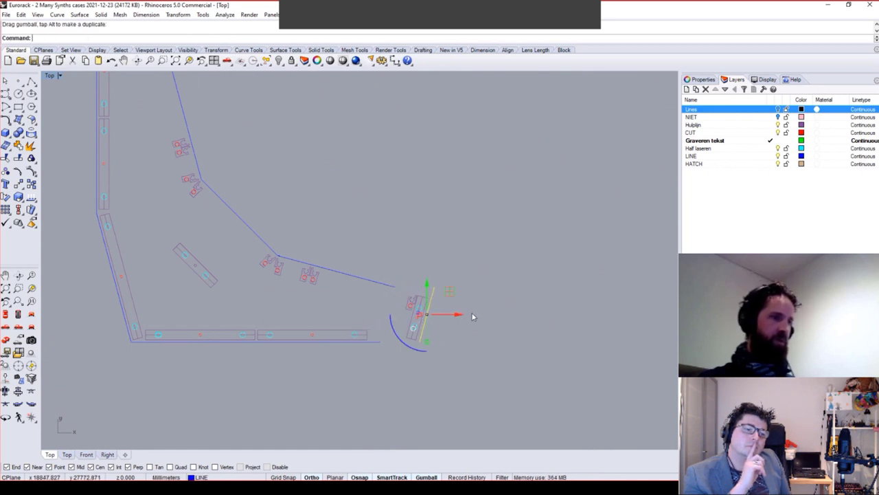
scroll(438, 324, up, 3)
right_click(431, 287)
click(428, 237)
click(414, 266)
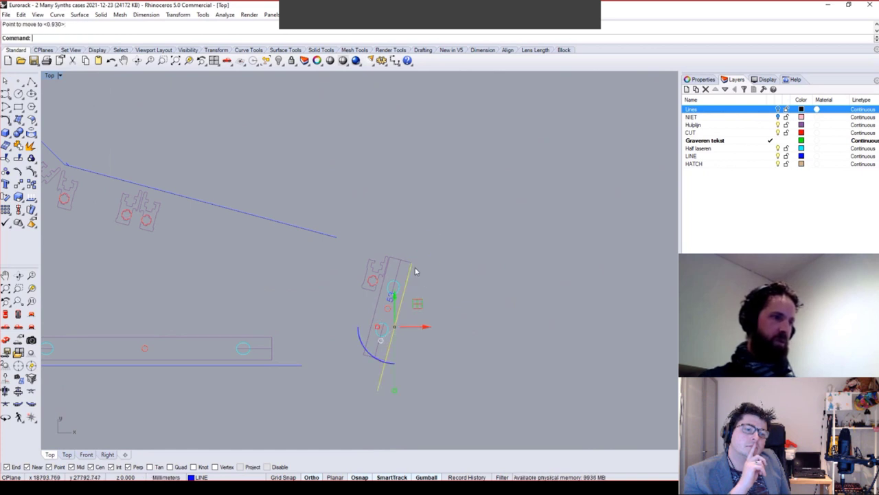
Offset the moved front edge line outward by 3 mm.
text(offset)
key(Return)
text(3)
key(Return)
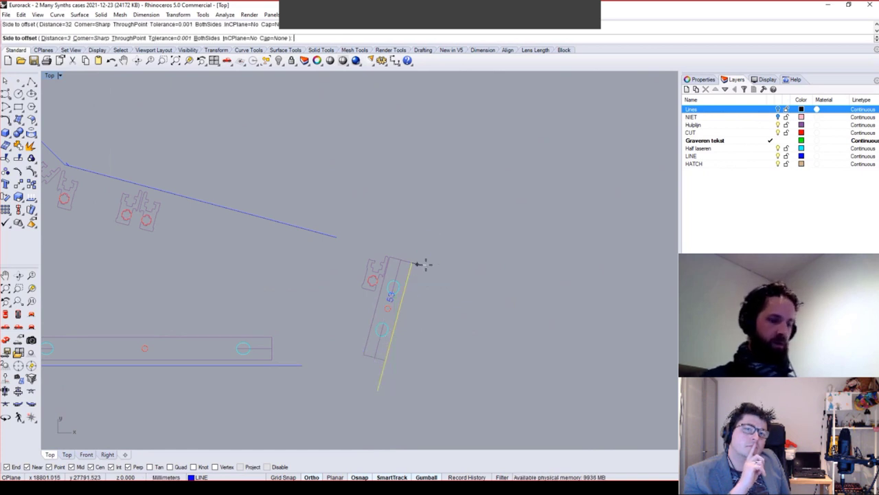
click(452, 299)
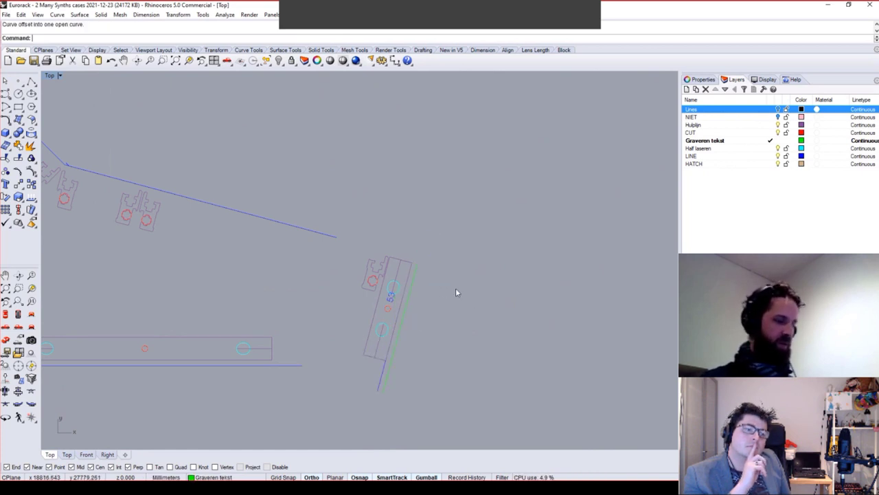
Fillet the profile's upper front edge and bottom edge to the offset front line with radius 0.
text(fillet)
key(Return)
click(330, 236)
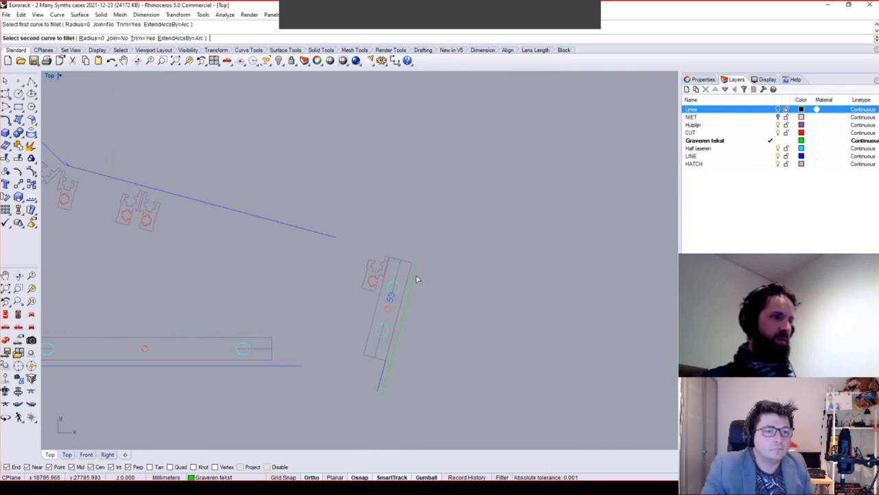
click(417, 279)
key(Return)
click(294, 366)
click(404, 337)
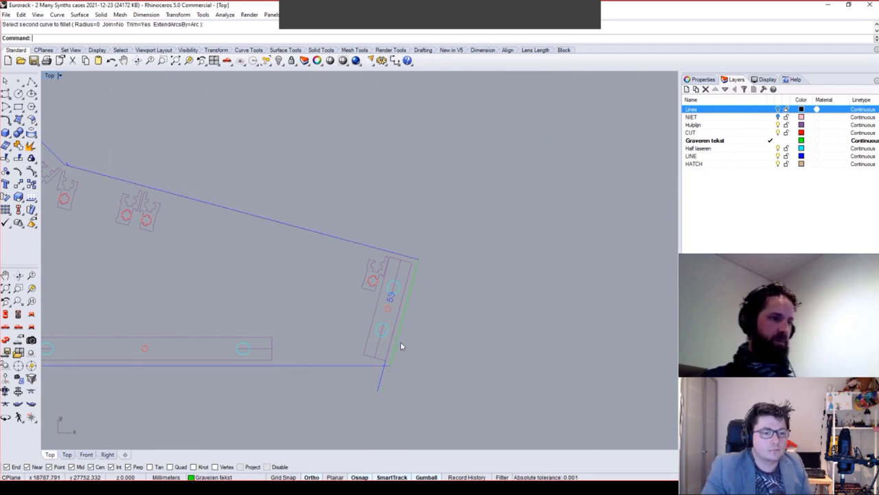
Delete the leftover source line below the front panel and change the offset front line to the LINE layer.
click(382, 376)
key(Delete)
click(389, 366)
click(394, 350)
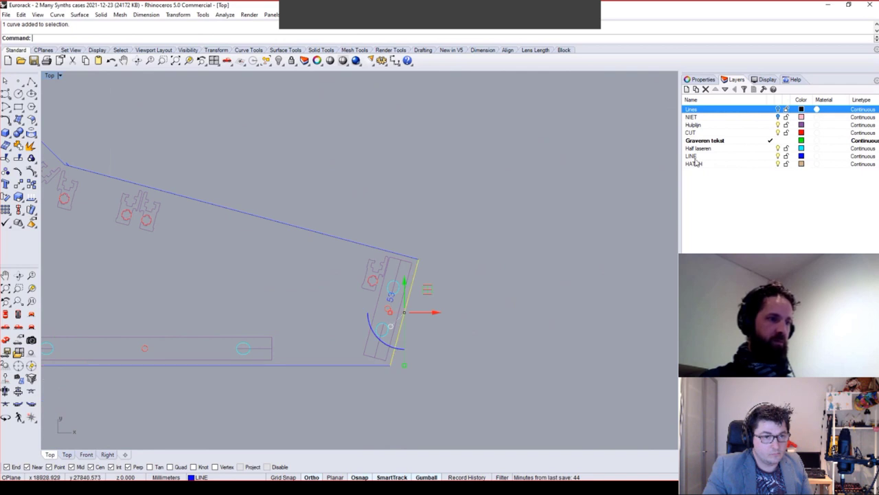
right_click(740, 155)
click(768, 288)
key(Escape)
Delete the short stray line at the lower bend of the profile's front outline.
right_drag(430, 261, 305, 313)
scroll(383, 312, up, 2)
click(382, 312)
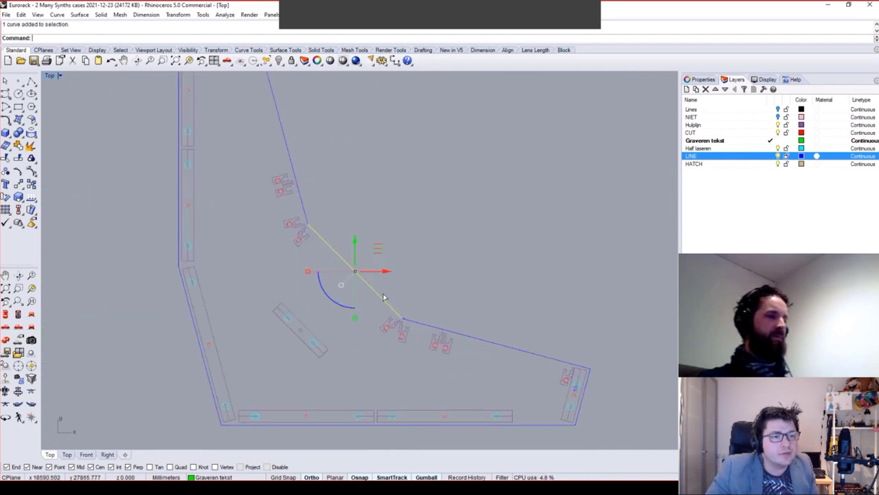
scroll(412, 316, up, 3)
scroll(414, 314, down, 4)
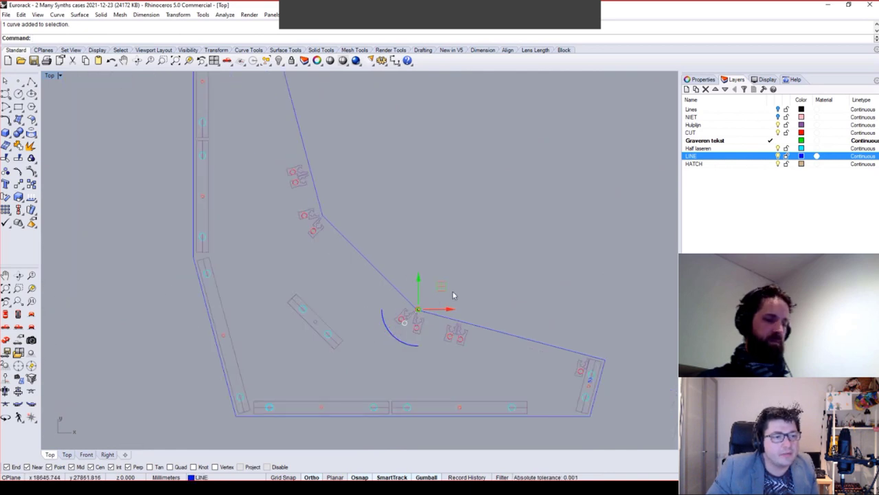
key(Delete)
scroll(422, 281, up, 1)
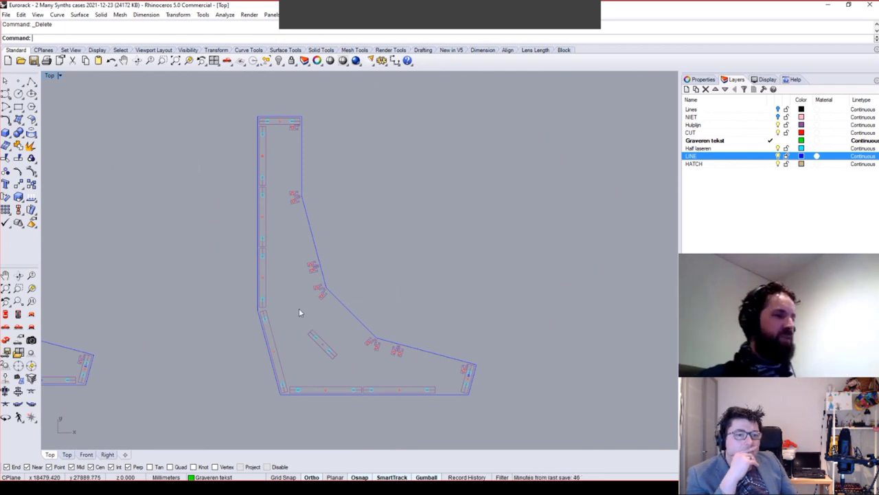
right_drag(338, 255, 364, 264)
scroll(360, 298, up, 5)
scroll(339, 314, down, 4)
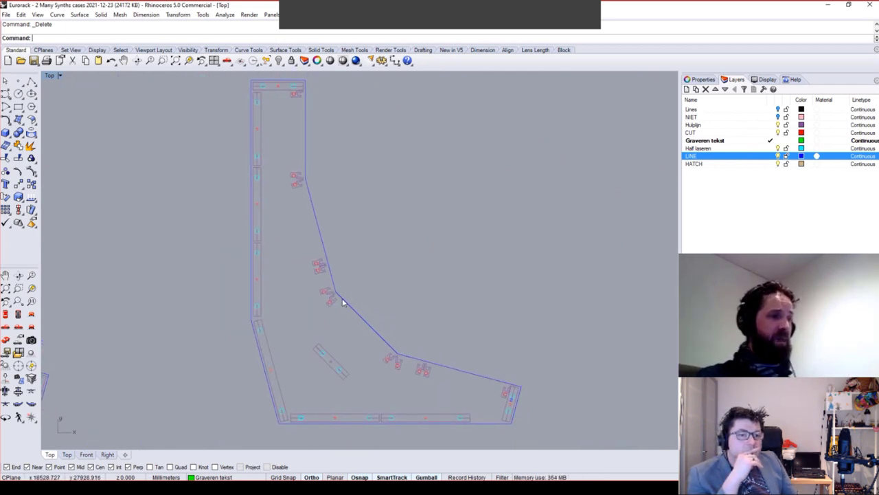
scroll(343, 300, up, 2)
scroll(351, 300, down, 1)
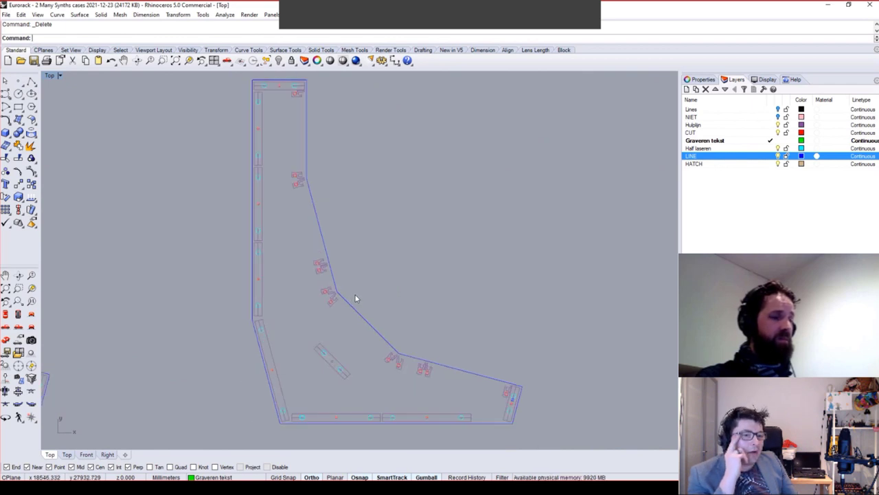
Hide all other profiles, panels and drawing objects, and fit the view to the new tall profile.
scroll(356, 291, down, 8)
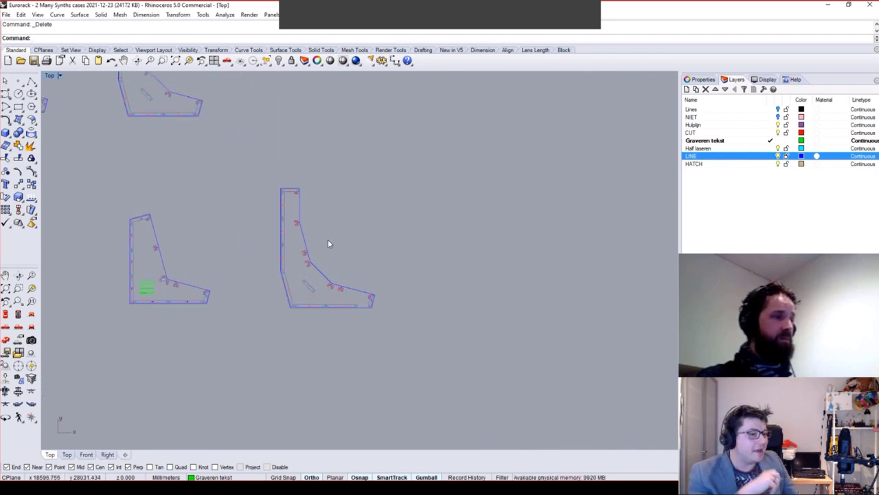
drag(328, 335, 124, 156)
right_drag(228, 181, 246, 264)
drag(409, 285, 217, 155)
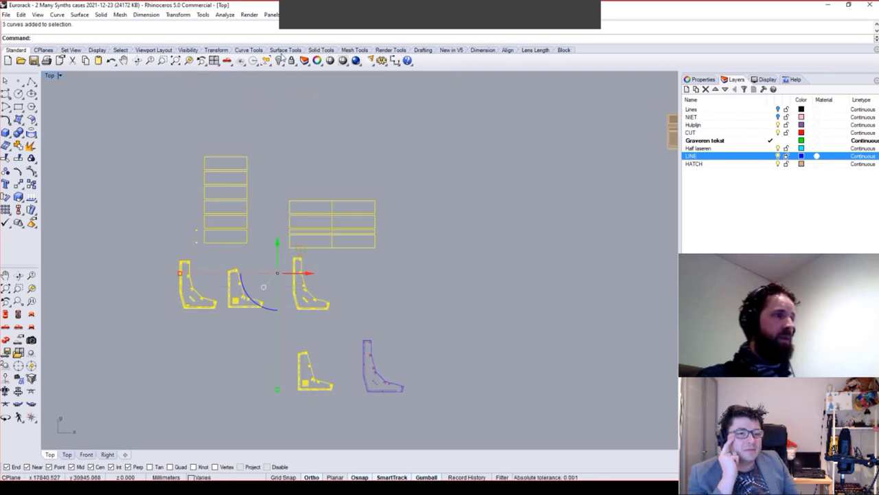
key(Delete)
text(e)
key(Return)
right_drag(640, 181, 614, 196)
drag(614, 197, 468, 119)
click(278, 61)
text(e)
key(Return)
right_drag(318, 282, 310, 290)
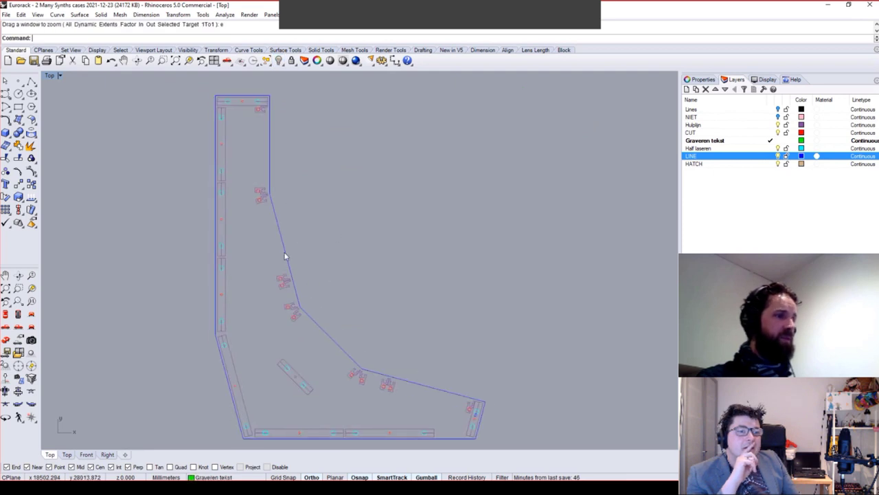
Join all curves of the new profile and check that its outer outline selects as one closed curve.
click(279, 239)
key(Escape)
key(ctrl+a)
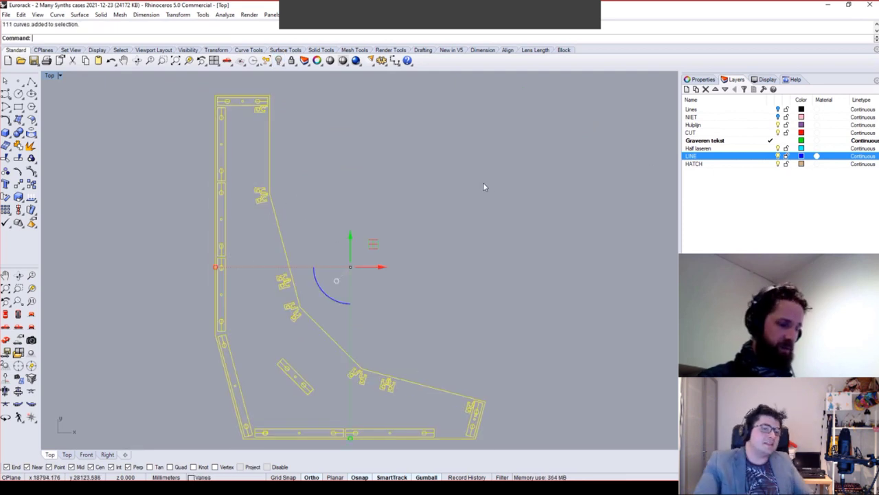
key(ctrl+j)
key(Escape)
click(280, 240)
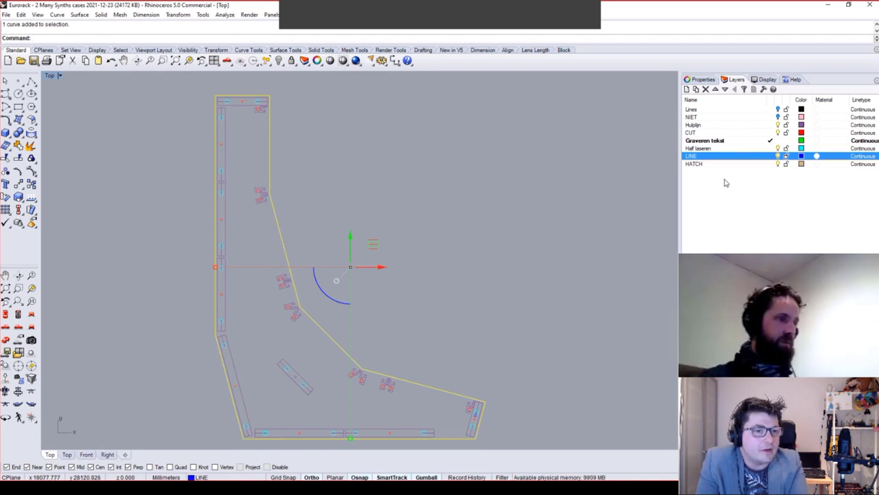
click(735, 133)
click(327, 206)
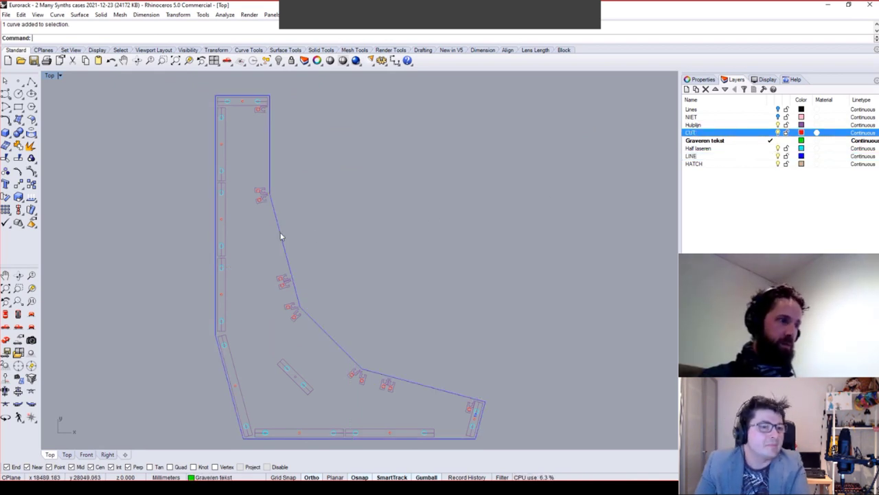
Create a planar surface from the profile's joined outer outline.
click(281, 237)
text(pla)
key(Return)
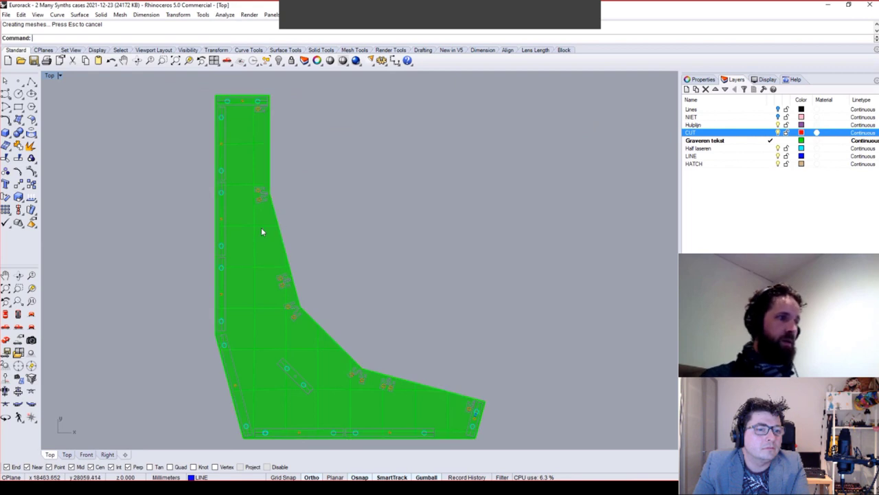
click(262, 230)
key(Escape)
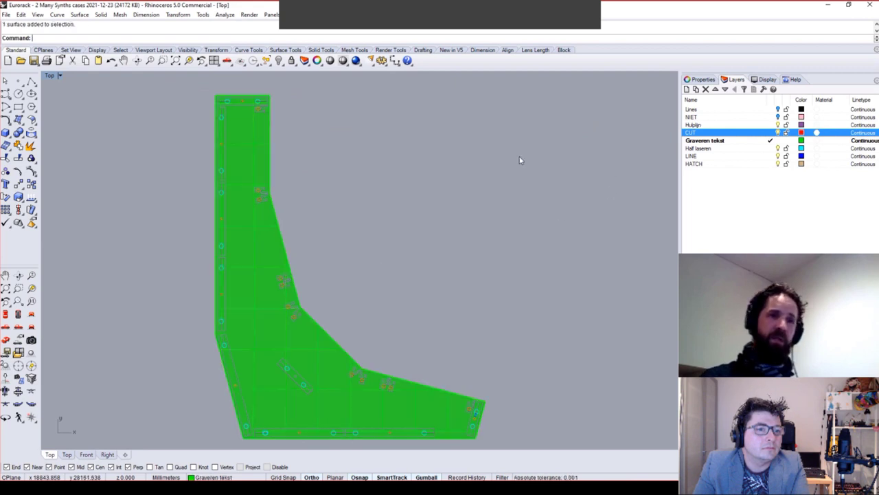
Split the planar surface with all objects on the CUT layer and keep only the side panel surface with its holes.
right_click(720, 133)
click(580, 259)
text(Split)
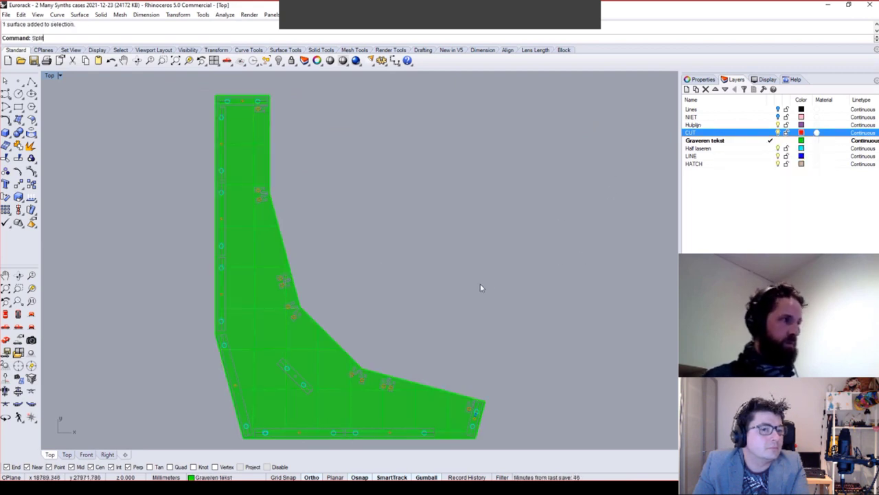
key(Return)
click(263, 245)
key(Return)
right_click(742, 132)
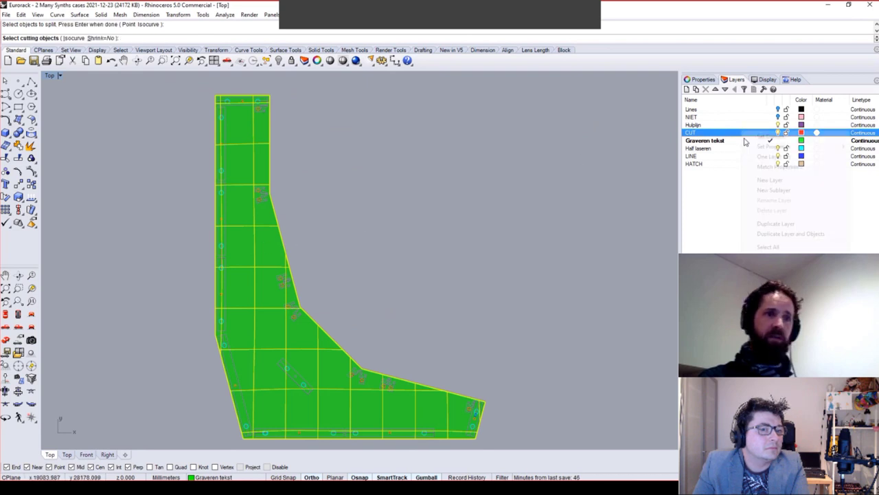
click(768, 247)
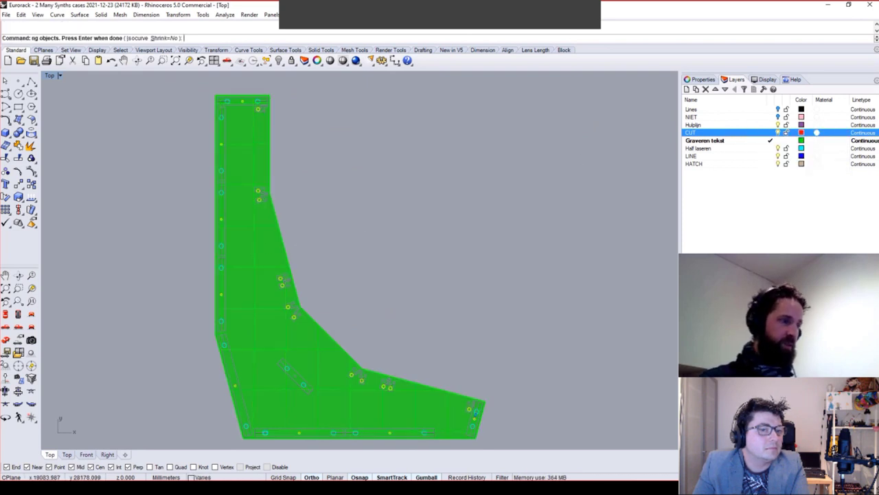
key(ctrl+z)
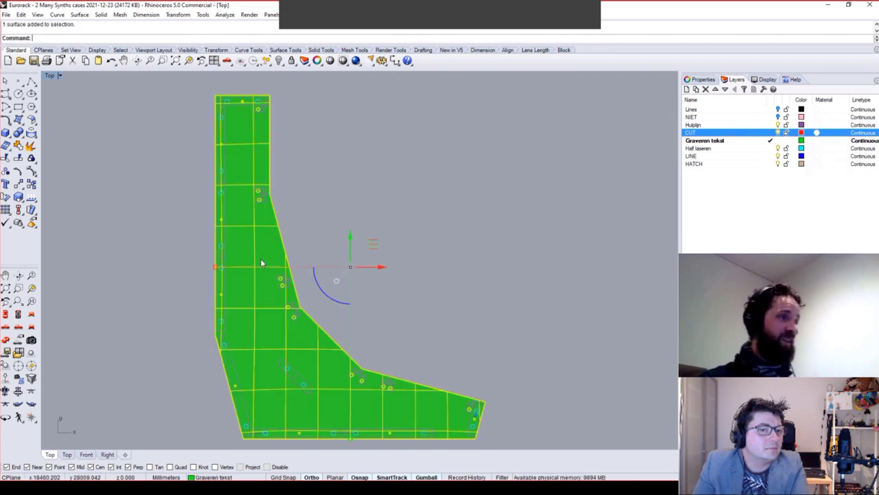
key(Escape)
key(ctrl+v)
Extrude the side panel surface into a solid with ExtrudeSrf at the default distance and delete the flat source surface.
text(Extrude)
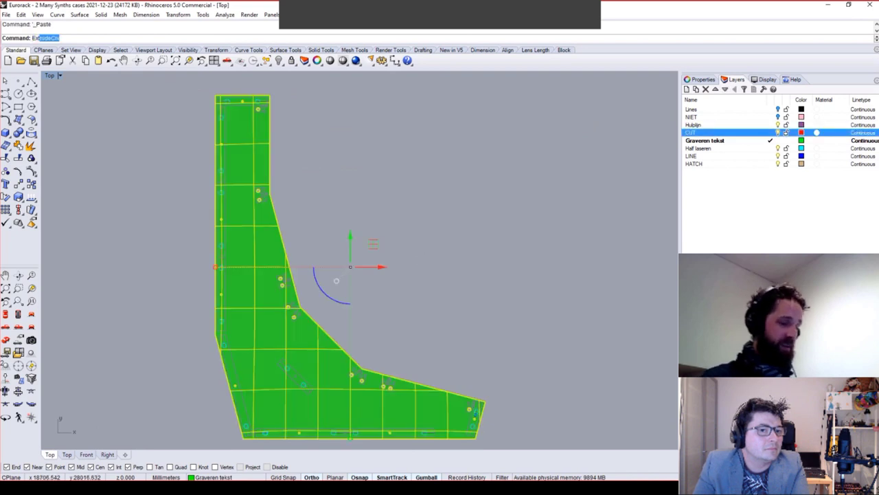
text(S)
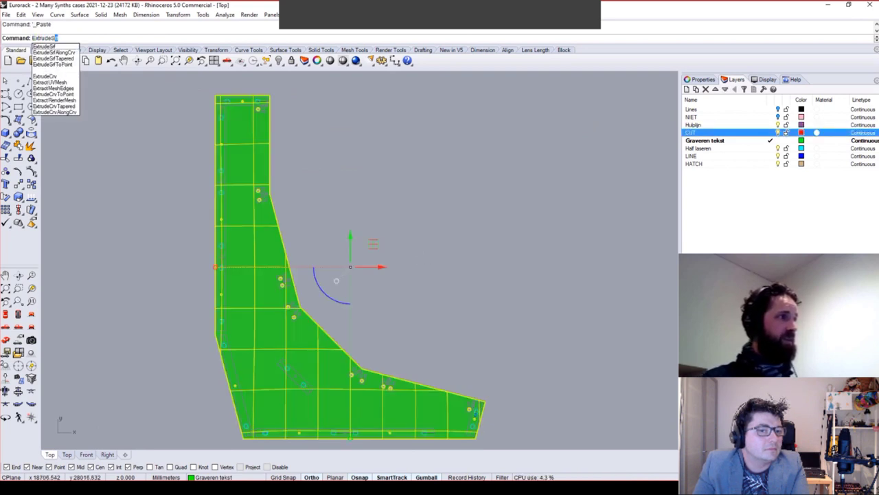
key(Return)
key(Return)
key(Delete)
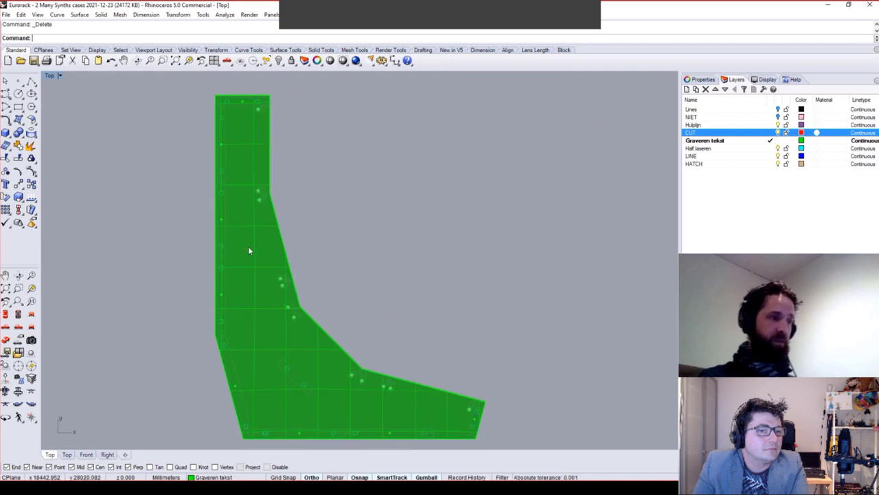
Change the extruded side panel to the HATCH layer.
click(249, 251)
right_click(708, 165)
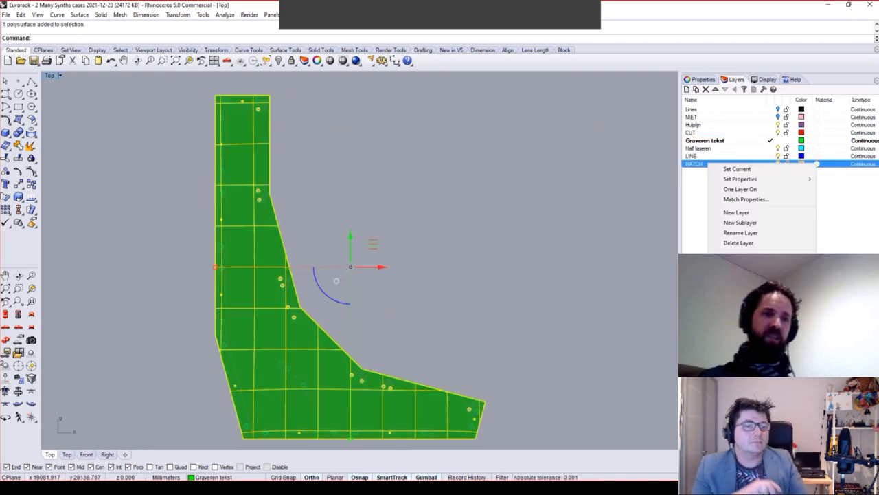
click(745, 299)
click(493, 337)
Rotate the complete side panel with all its curves upright in a perspective view.
scroll(416, 254, down, 6)
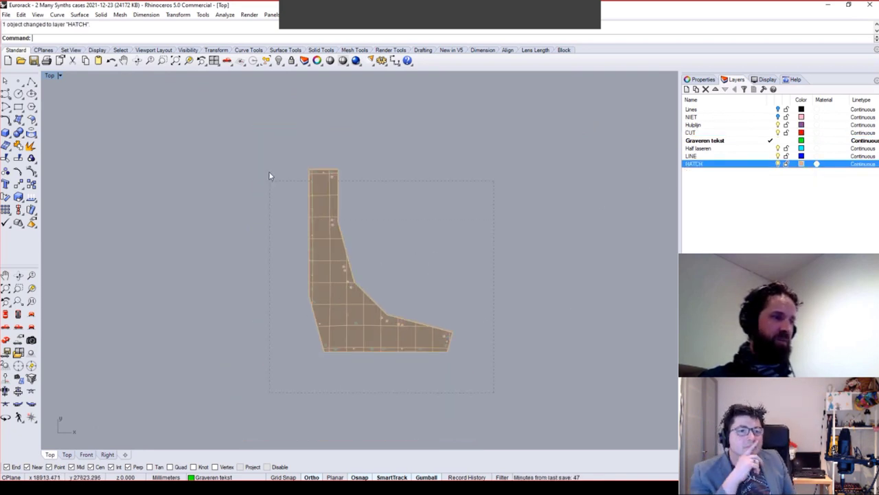
drag(269, 173, 269, 177)
click(6, 316)
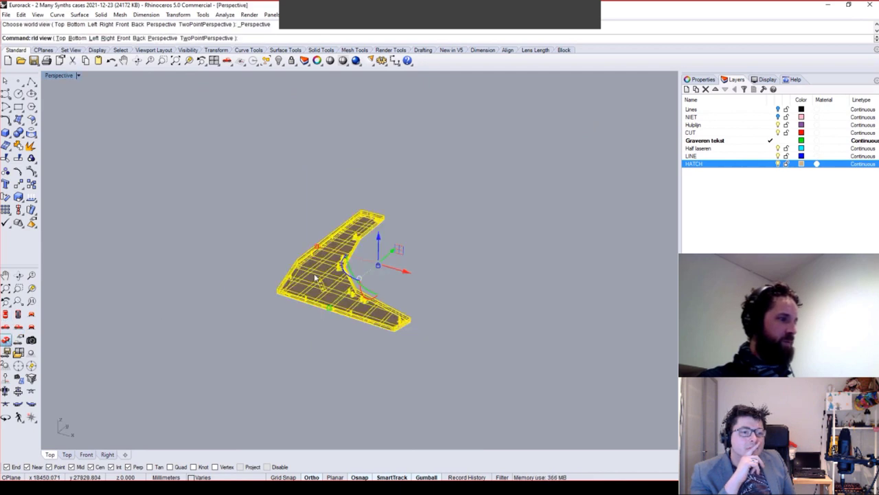
drag(371, 306, 412, 241)
click(501, 201)
key(ctrl+shift+e)
right_drag(478, 228, 404, 271)
Turn off the HATCH layer so only the profile's curves are shown.
click(404, 271)
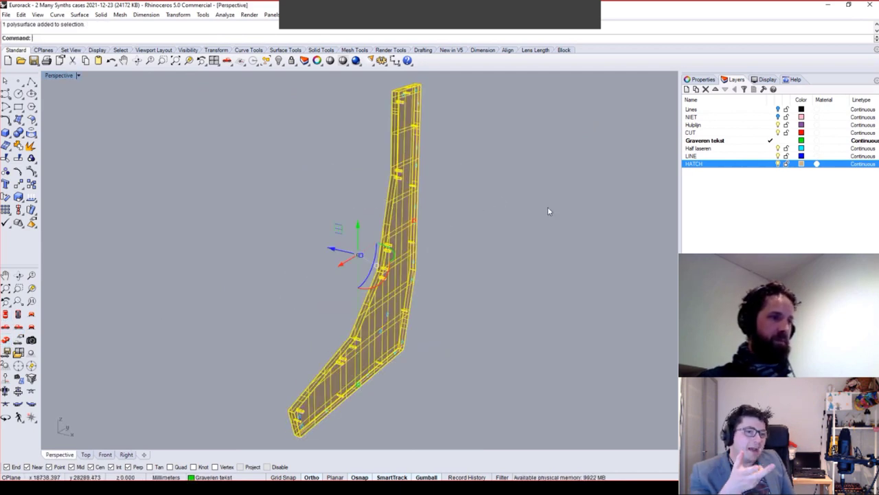
click(778, 163)
mouse_move(546, 190)
right_down()
mouse_move(514, 259)
mouse_move(455, 170)
right_up()
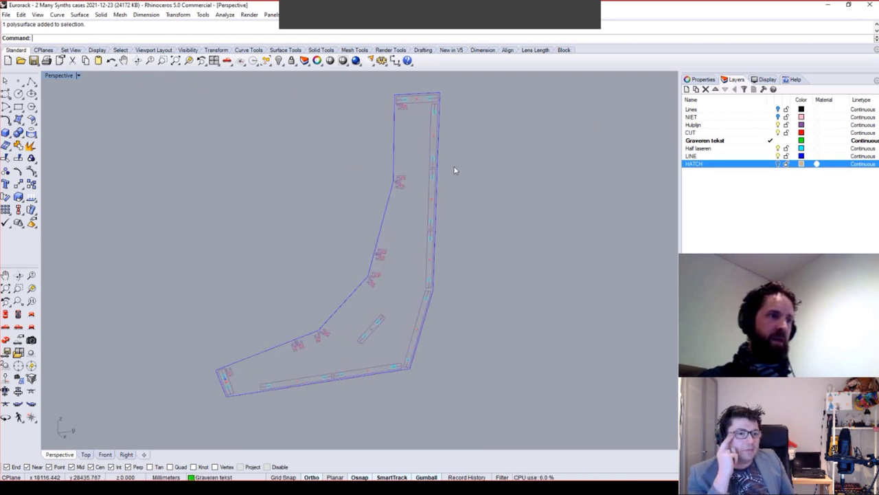
click(403, 109)
click(413, 108)
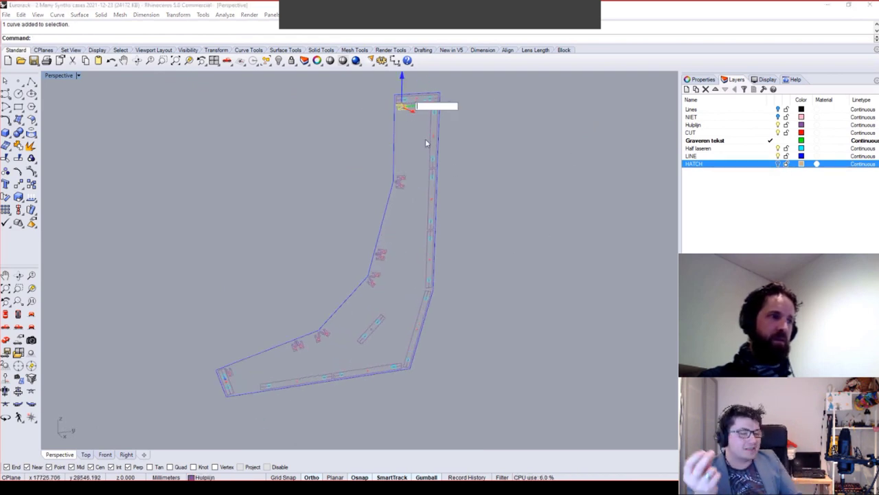
click(425, 143)
Extrude the rectangular outlines of all top, back, bottom, front and inner diagonal panels by 854 mm with ExtrudeCrv.
click(416, 103)
shift+click(433, 137)
shift+click(430, 205)
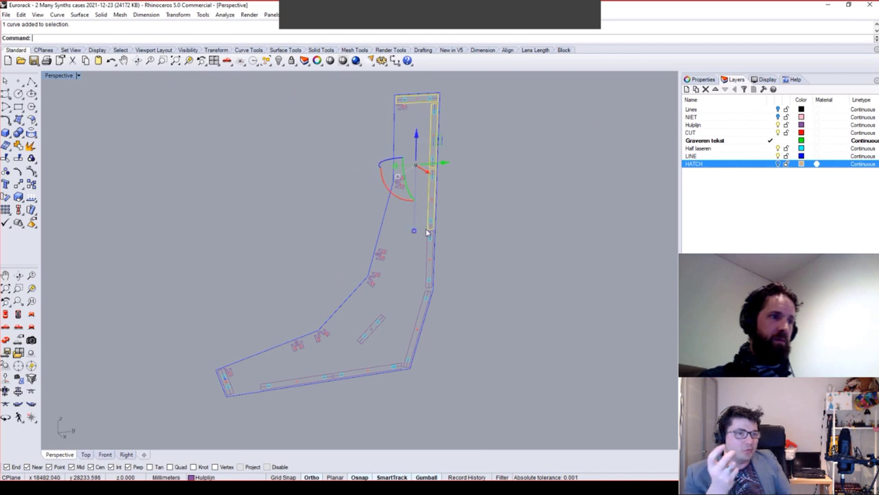
shift+click(428, 249)
shift+click(422, 306)
shift+click(377, 340)
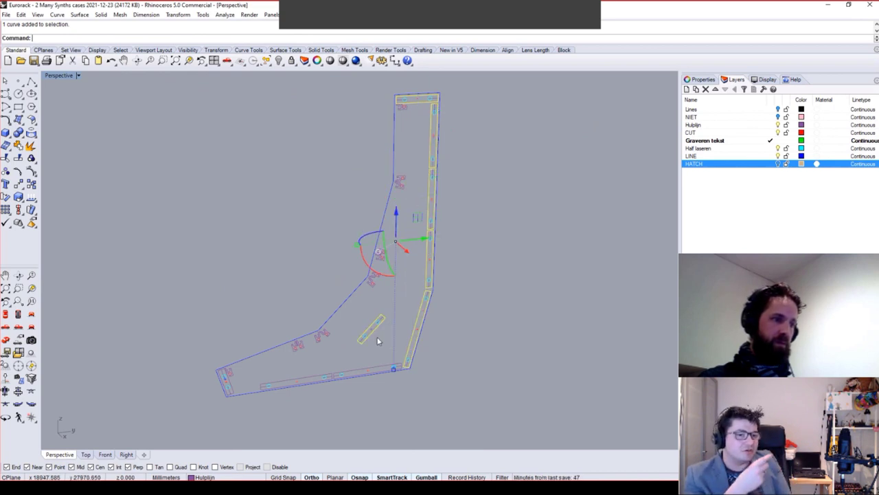
shift+click(372, 369)
shift+click(303, 376)
shift+click(238, 393)
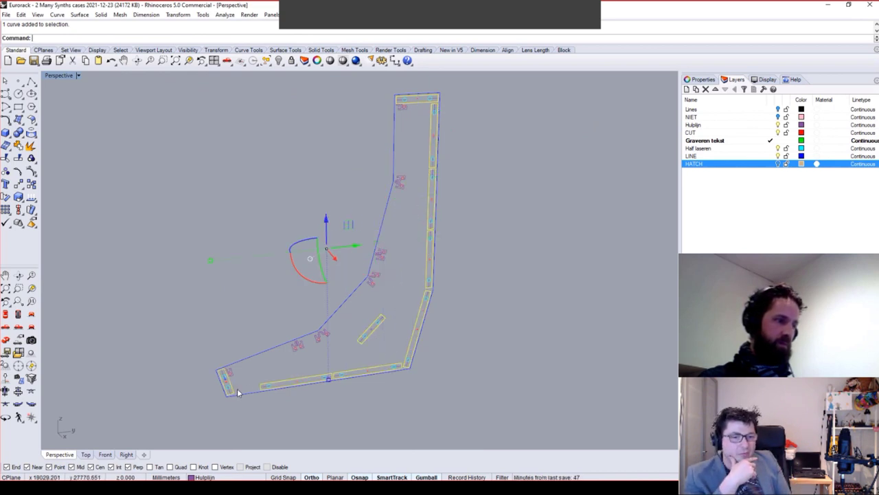
text(ExtrudeC)
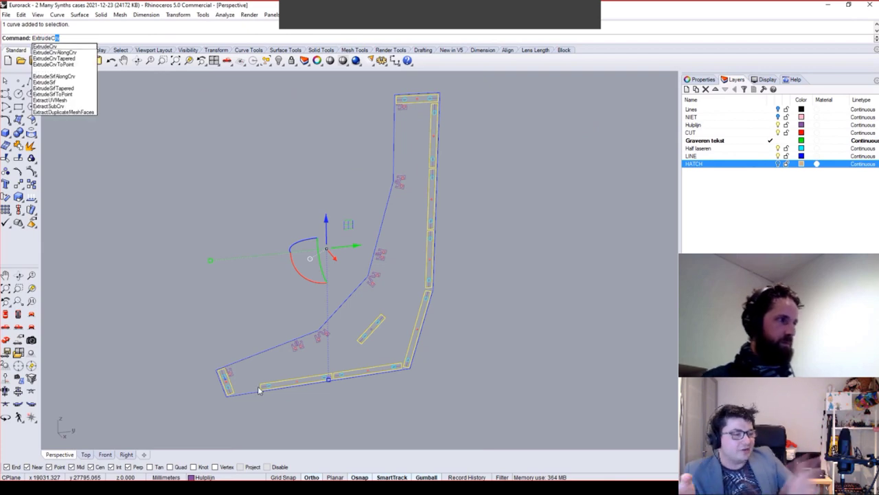
key(Return)
scroll(298, 380, down, 4)
right_drag(437, 261, 449, 280)
text(854)
key(Return)
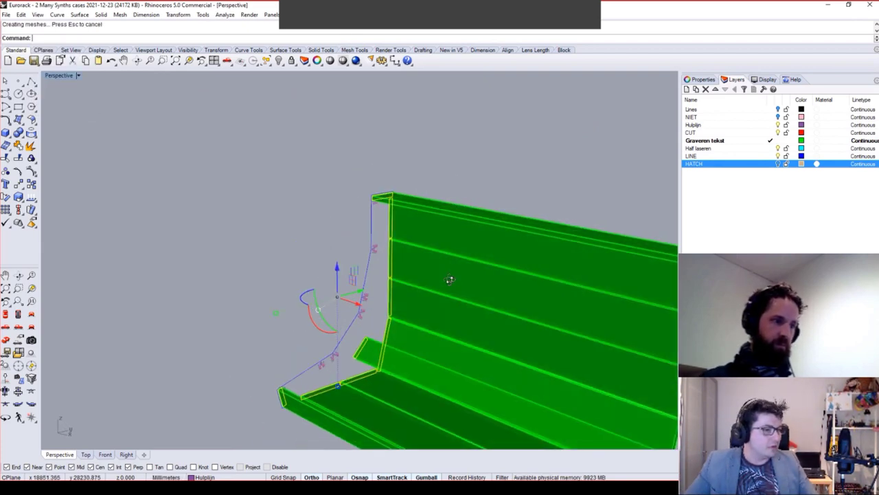
Select the rail cutout outlines along the profile's front edge, from the front panel up past the middle bend.
scroll(298, 378, up, 6)
click(314, 367)
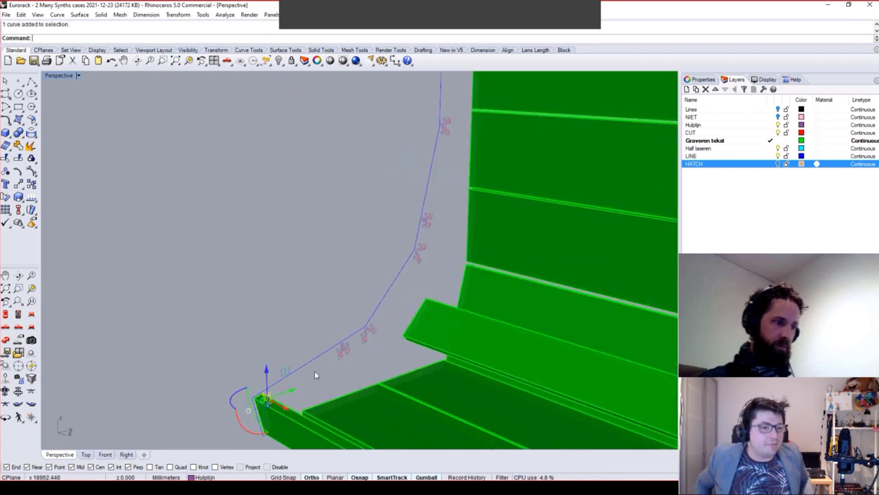
shift+click(343, 352)
shift+click(368, 336)
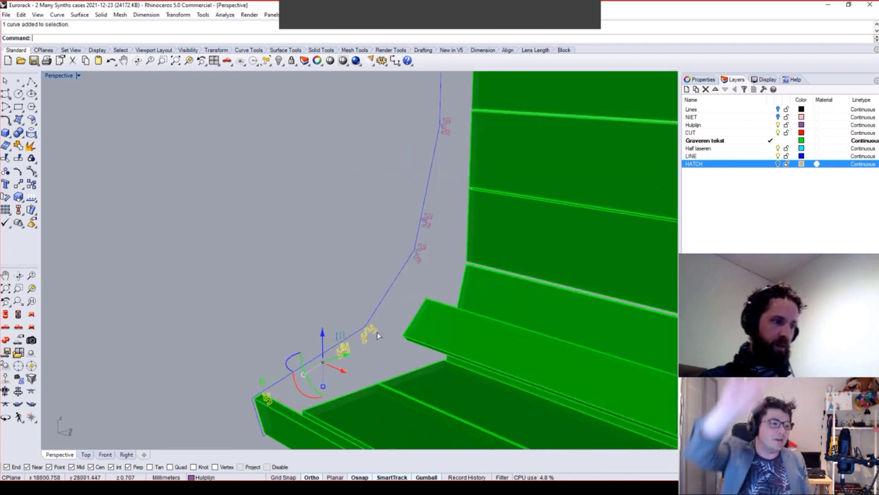
shift+click(421, 255)
shift+click(427, 221)
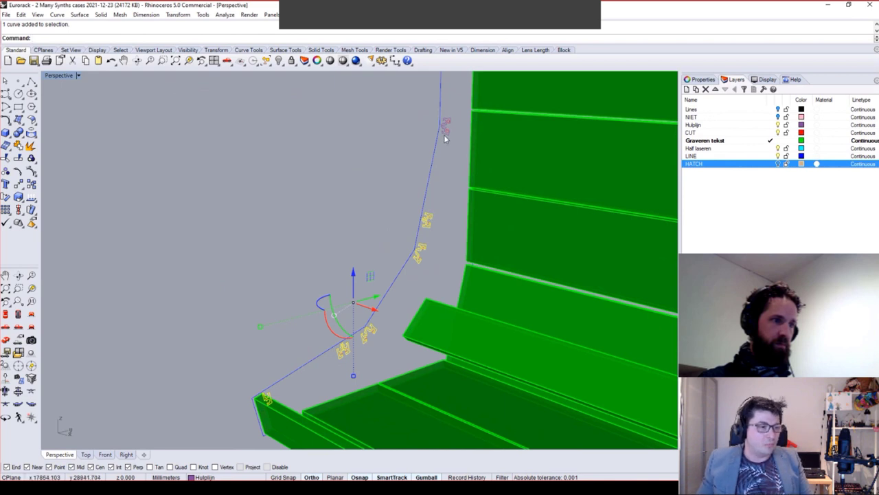
Select the remaining mounting-rail profile curves along the case's side outline and extrude all selected profiles across the case width.
scroll(444, 135, down, 3)
scroll(435, 93, up, 5)
shift+click(421, 91)
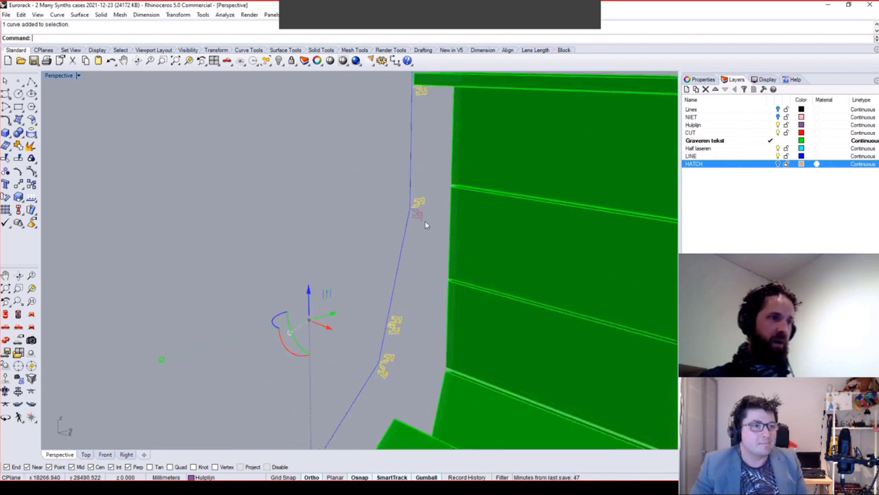
shift+click(420, 215)
text(Ex)
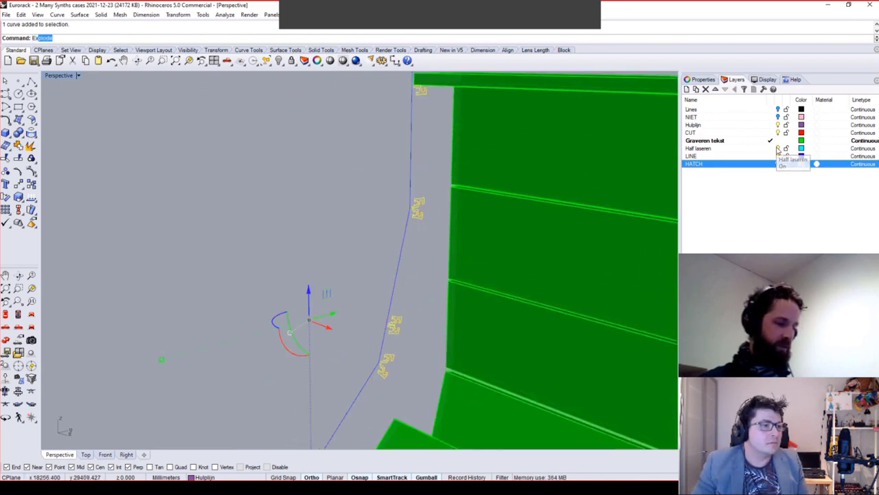
text(tr)
key(Return)
key(Return)
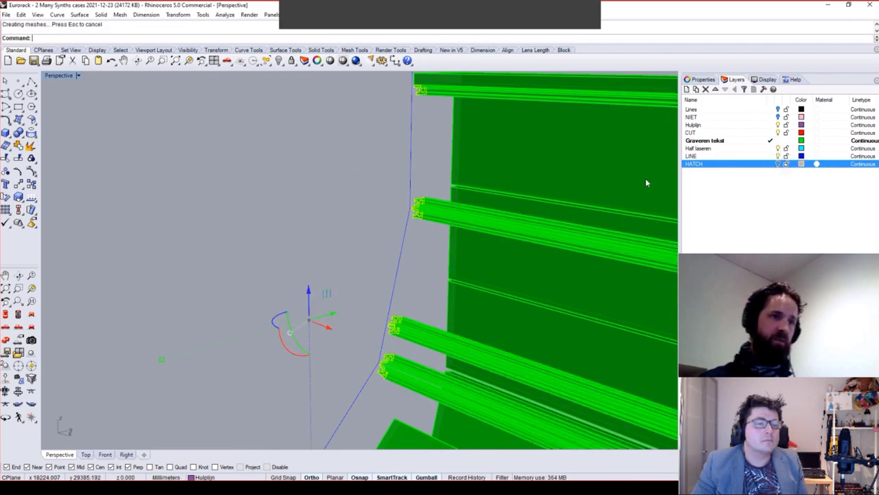
scroll(618, 192, down, 5)
scroll(546, 210, up, 4)
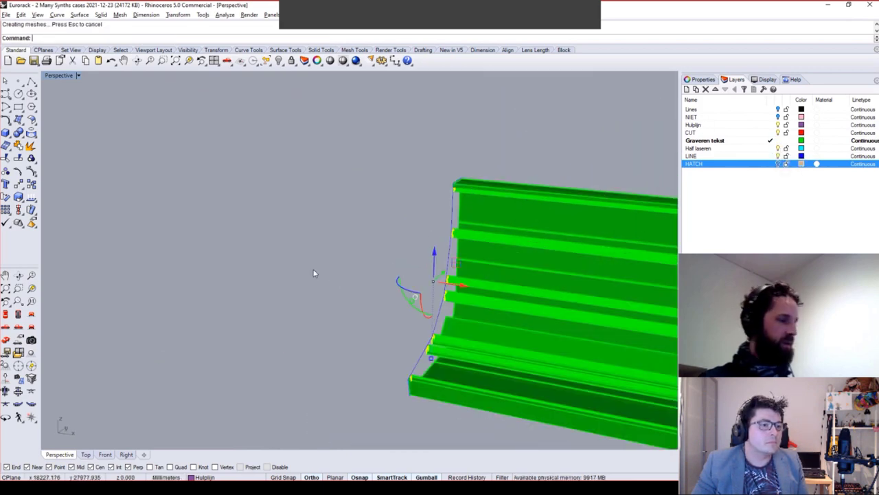
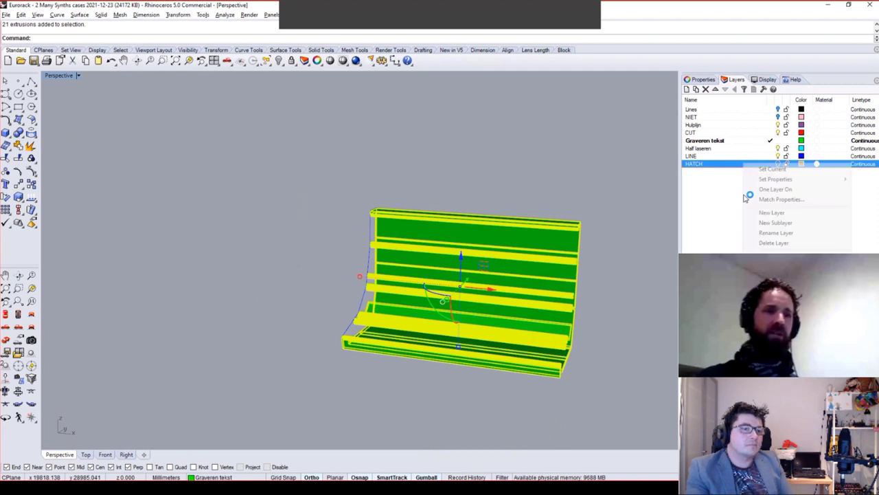
Select the extruded mounting rails from the top to the lower front of the case and move them to the Lines layer.
click(599, 278)
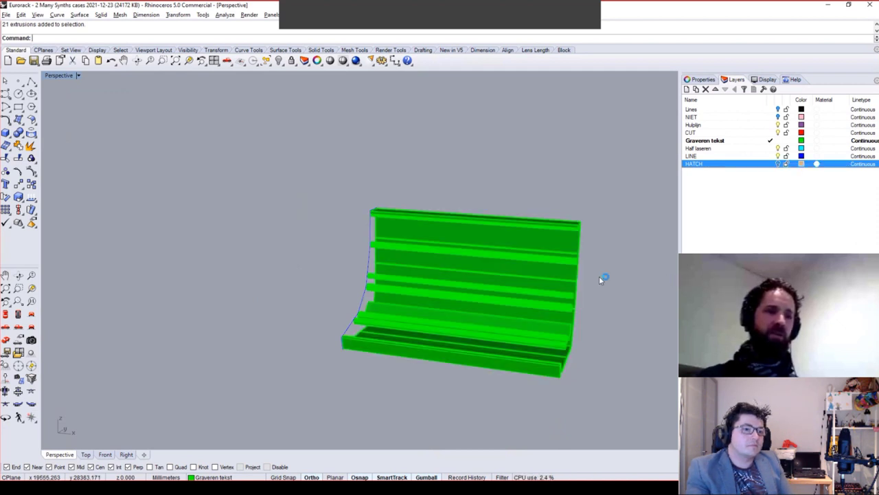
click(585, 234)
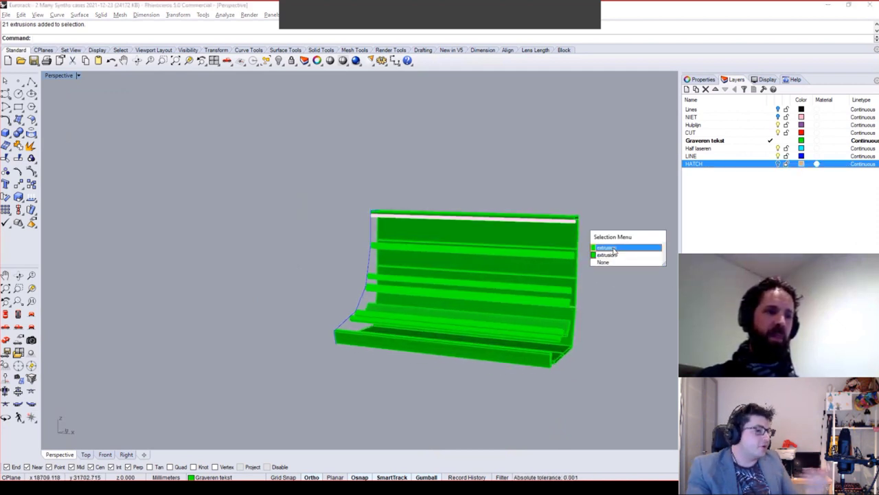
click(613, 249)
scroll(585, 255, up, 4)
shift+click(564, 248)
shift+click(564, 253)
shift+click(559, 304)
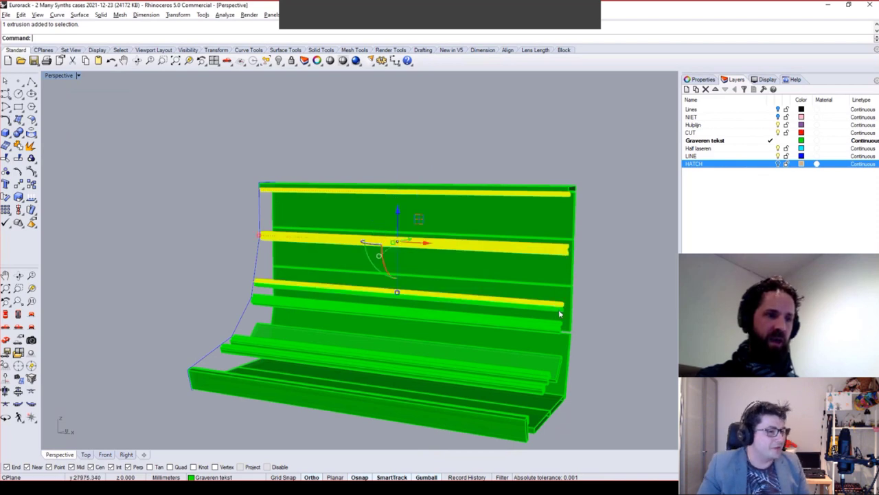
shift+click(559, 311)
shift+click(560, 322)
shift+click(559, 330)
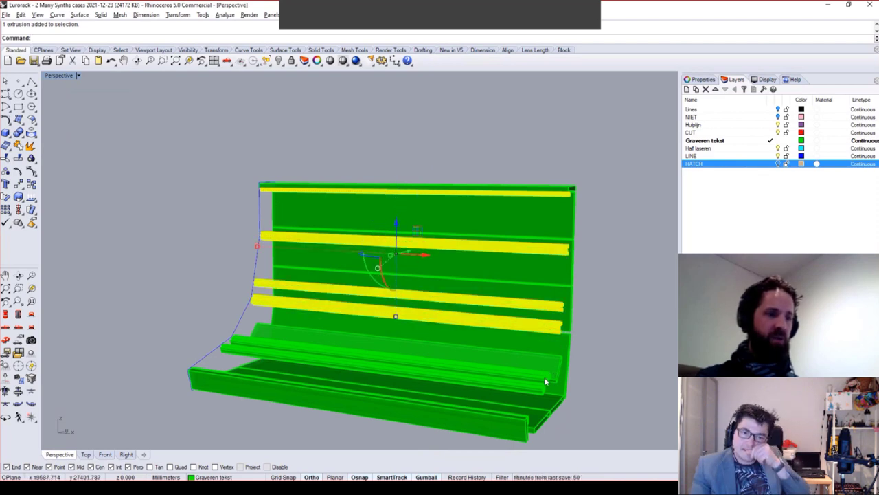
shift+click(545, 380)
scroll(543, 392, up, 4)
shift+click(534, 405)
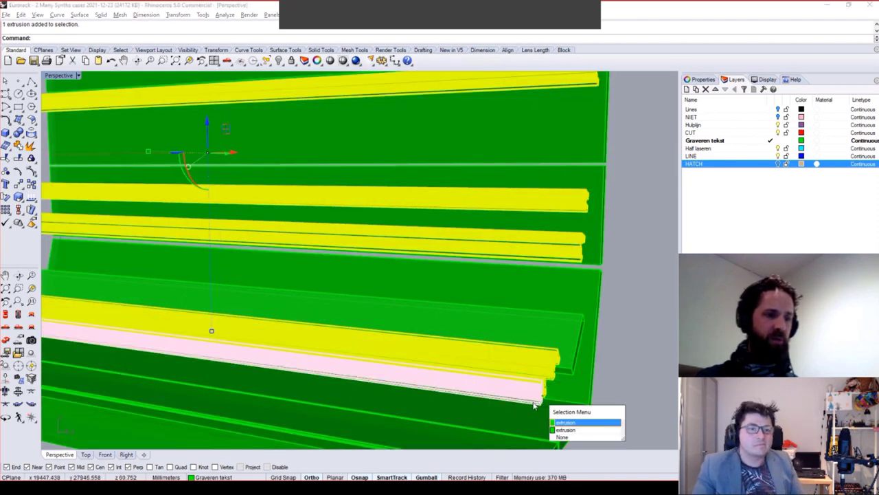
click(562, 421)
scroll(556, 416, down, 5)
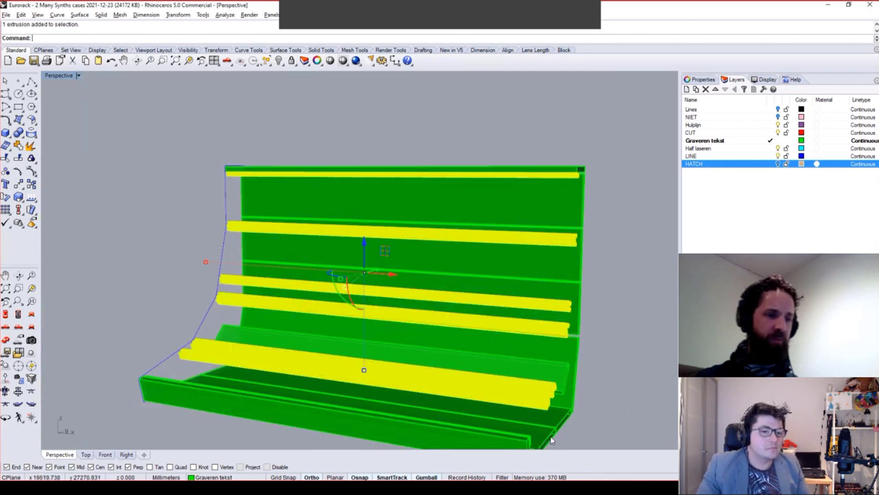
scroll(542, 439, up, 5)
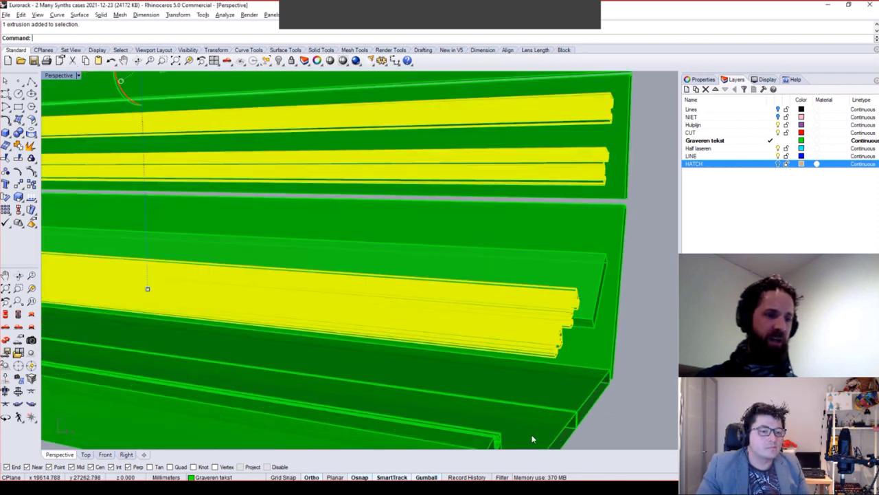
right_click(742, 112)
click(762, 170)
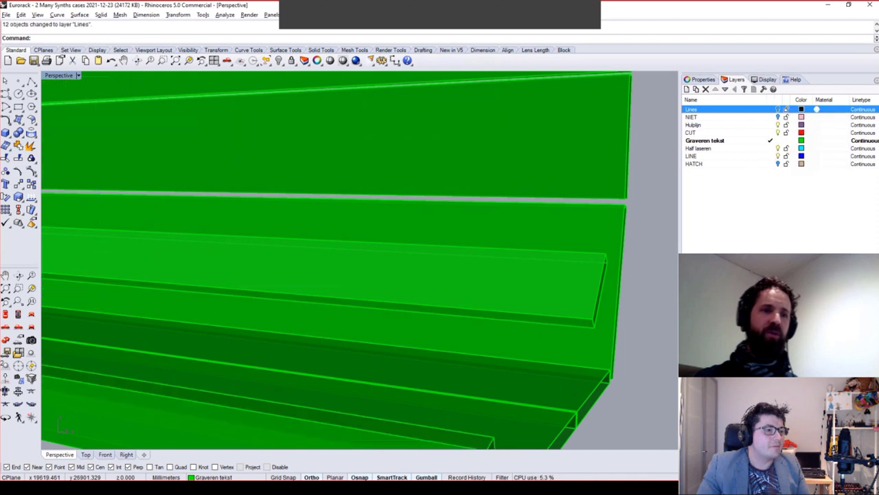
Select the remaining green panel extrusions of the case and move them to the HATCH layer.
scroll(646, 164, down, 5)
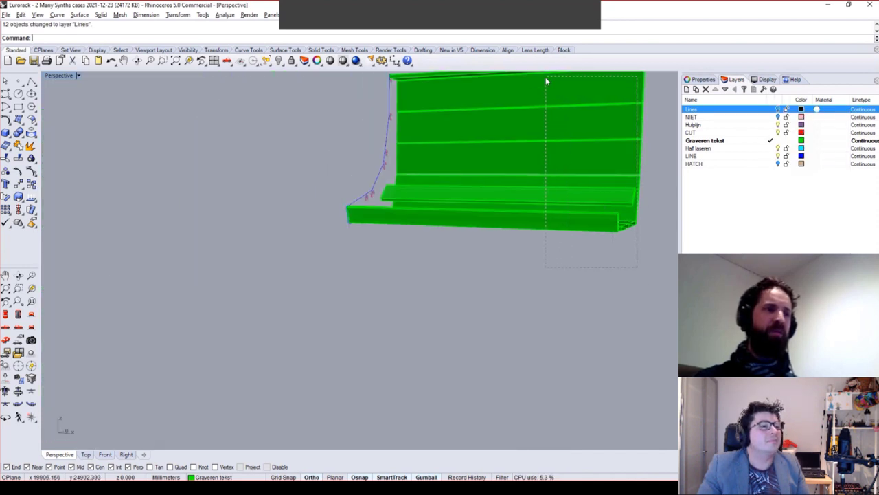
drag(546, 81, 541, 93)
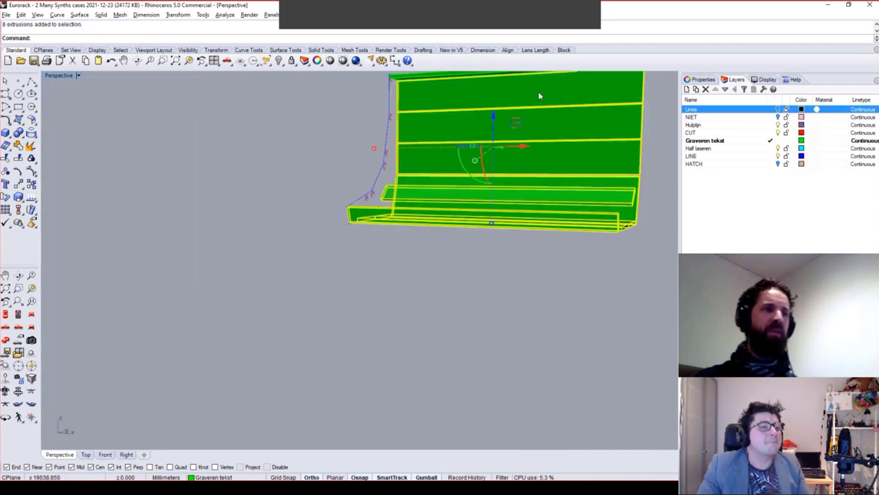
right_click(733, 165)
click(762, 223)
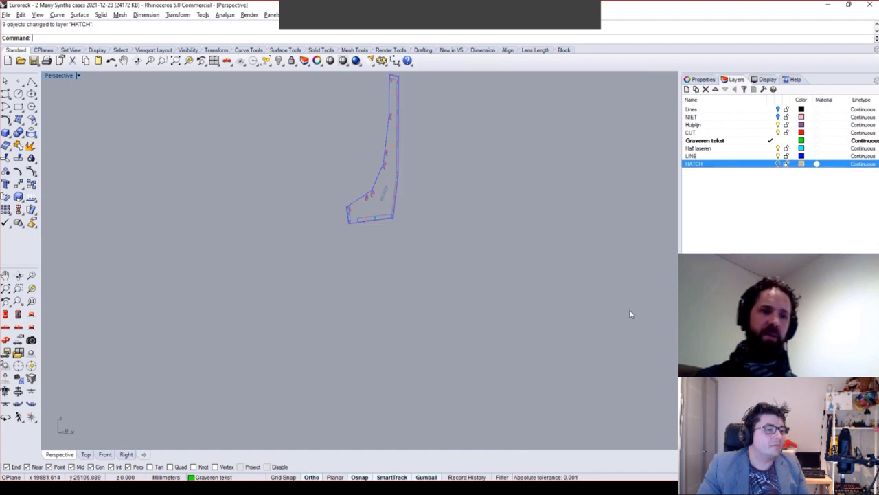
Turn on the HATCH and Lines layers to show the case panels together with the rails.
click(777, 164)
click(778, 109)
text(z)
key(Return)
text(e)
key(Return)
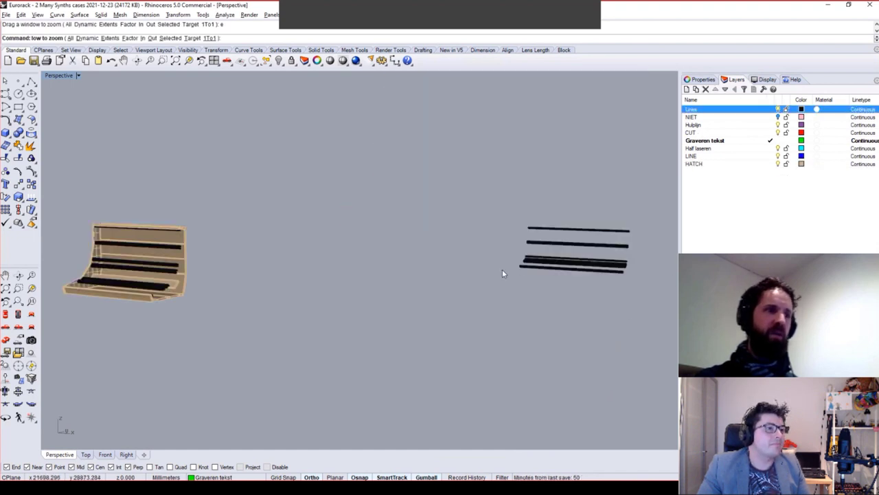
Try to hide the separate set of rails standing away from the case.
drag(516, 191, 515, 190)
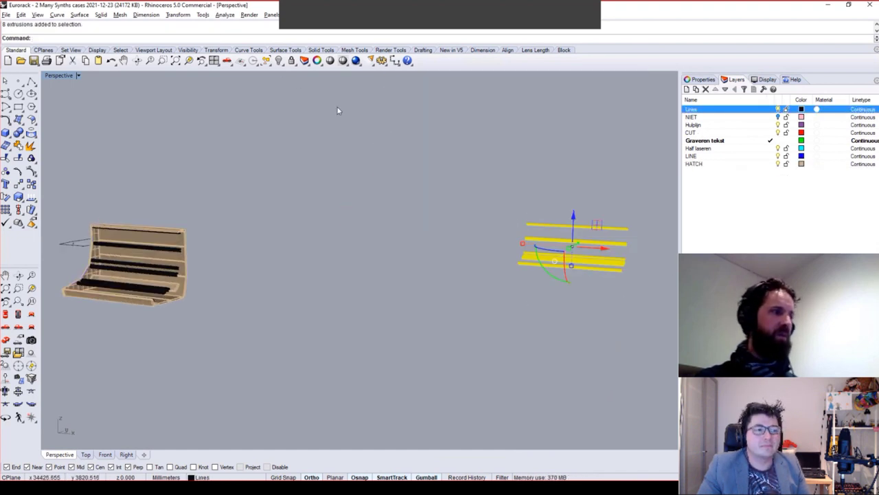
click(279, 62)
text(z)
key(Return)
text(e)
key(Return)
key(ctrl+z)
Hide the loose dimensioned outlines and the separate set of rails, leaving only the case in the scene.
text(z)
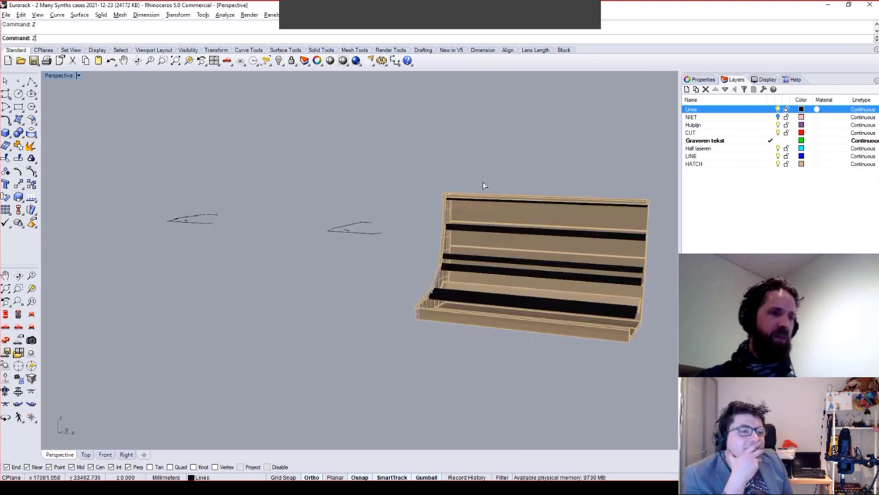
key(Return)
text(e)
key(Return)
click(279, 213)
drag(136, 244, 131, 240)
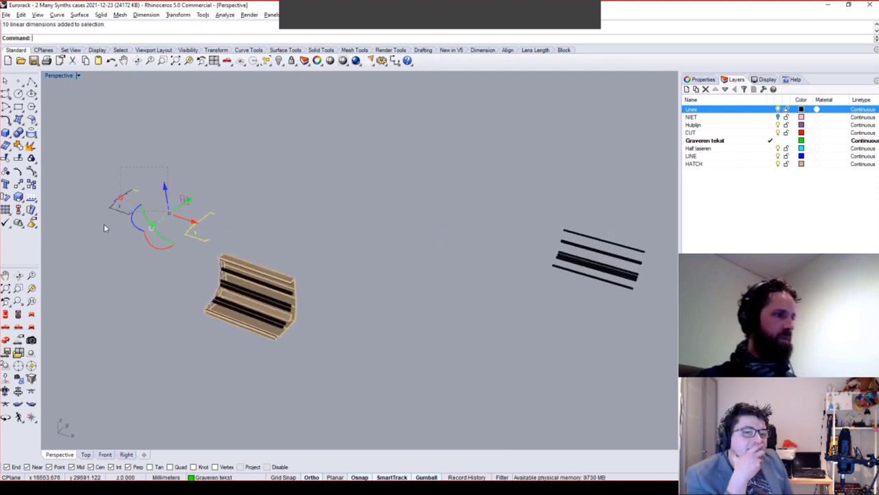
shift+drag(640, 199, 509, 347)
click(279, 60)
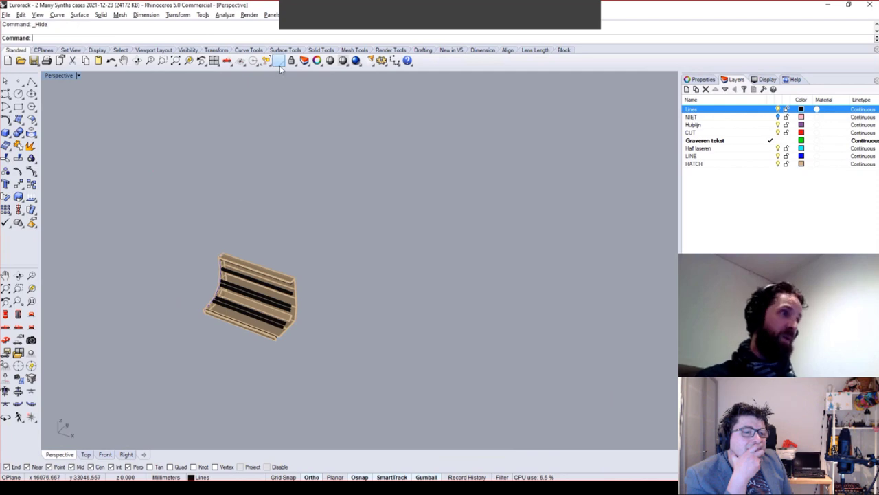
Mirror the case's side panel to the opposite end, with the mirror plane through the middle of the top panel and the original kept.
key(ctrl+w)
text(e)
key(Return)
click(246, 236)
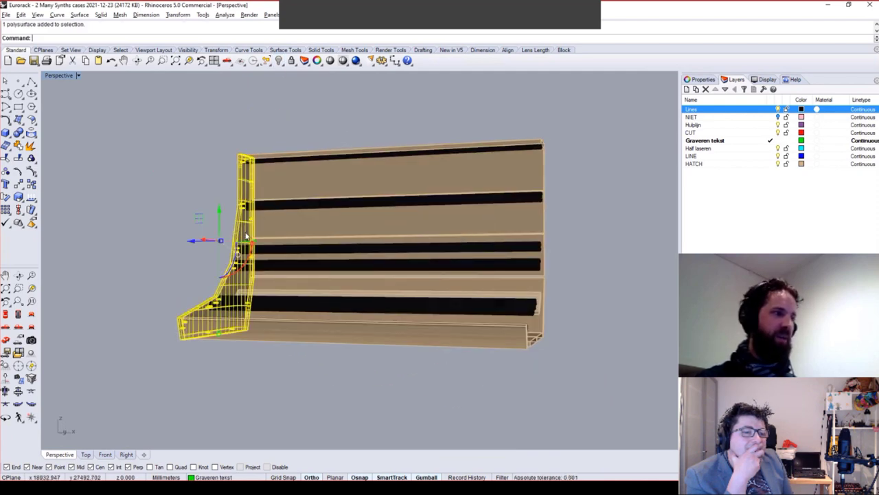
text(Mir)
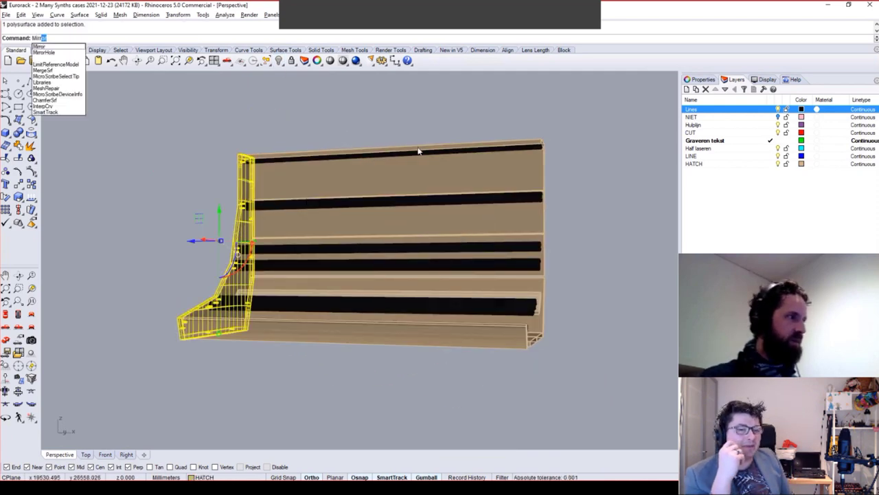
key(Return)
right_drag(459, 131, 412, 158)
click(400, 135)
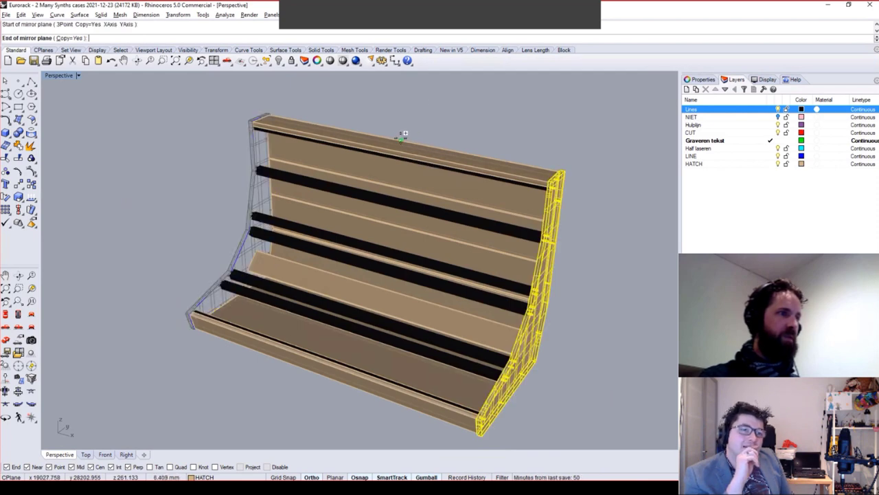
click(466, 143)
scroll(267, 122, up, 10)
click(302, 90)
Turn off the surface isocurve display for all objects of the case.
right_drag(302, 90, 259, 138)
text(z)
key(space)
text(e)
key(space)
key(ctrl+a)
click(703, 79)
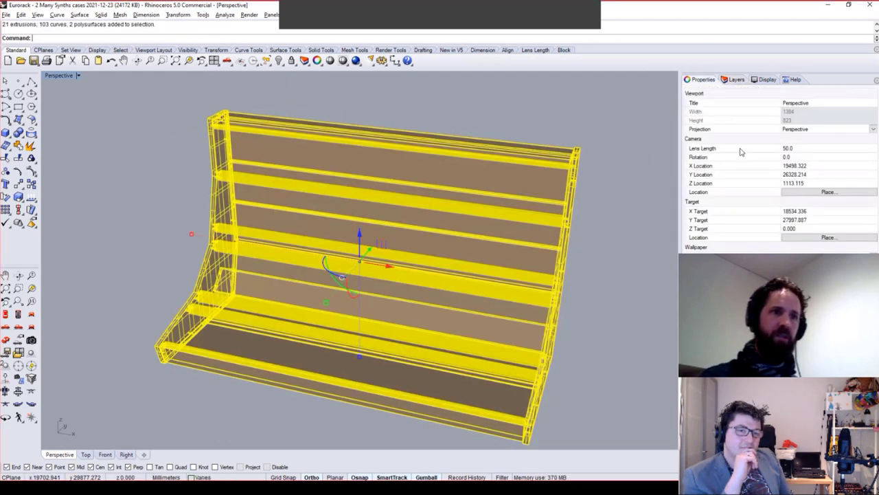
click(785, 261)
click(653, 271)
right_drag(654, 270, 504, 308)
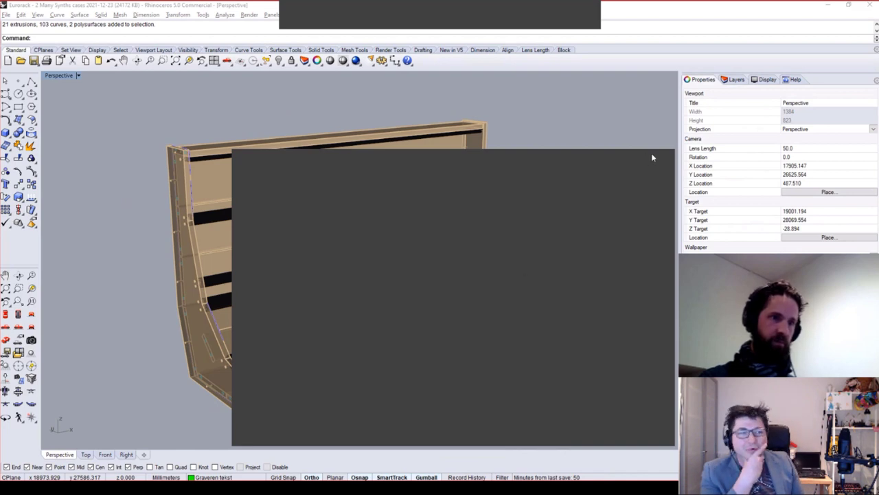
right_drag(652, 157, 417, 261)
Duplicate two middle mounting rails and move the copies about 151 mm sideways, out past the case's side panel.
click(392, 257)
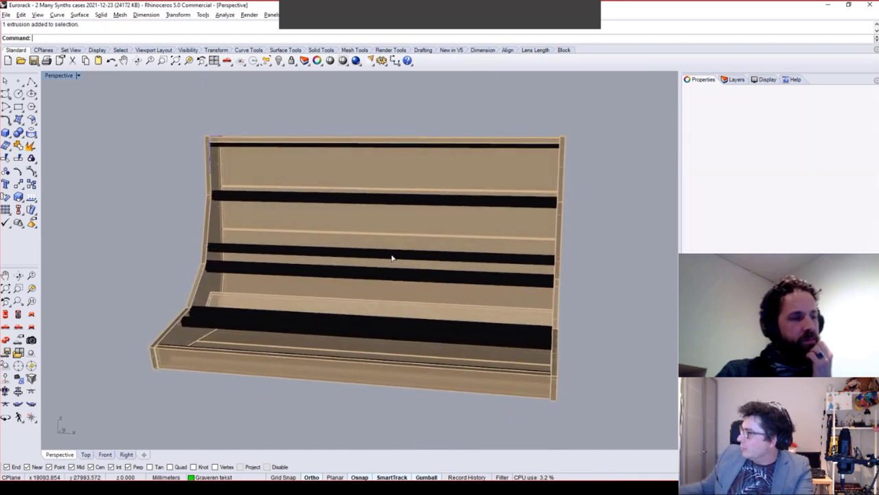
click(253, 202)
shift+click(215, 246)
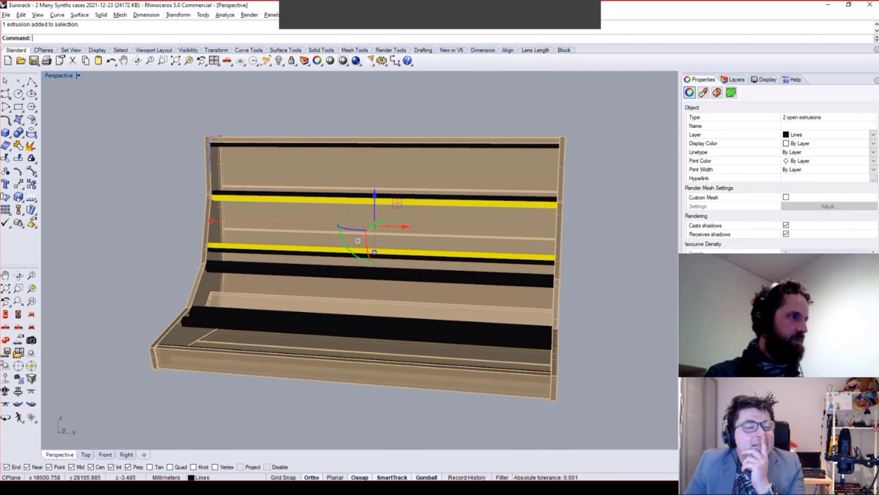
key(ctrl+c)
key(ctrl+v)
text(m)
key(Return)
scroll(213, 243, down, 2)
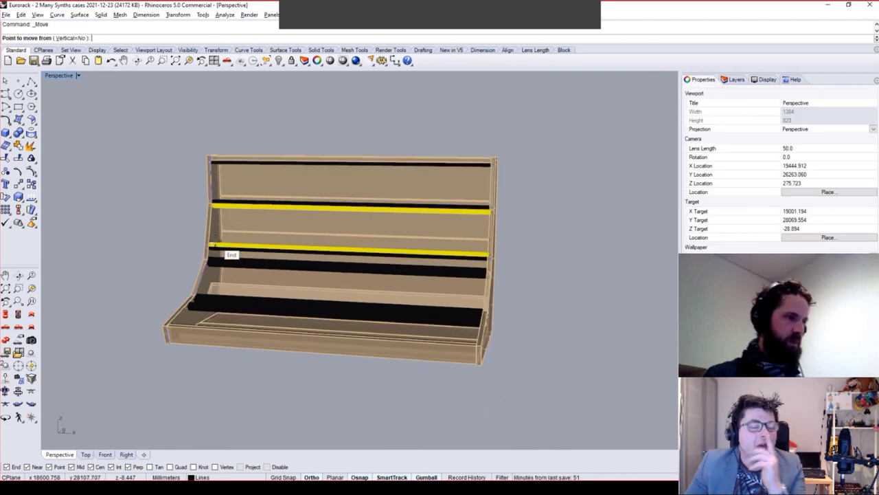
scroll(214, 247, down, 3)
click(217, 243)
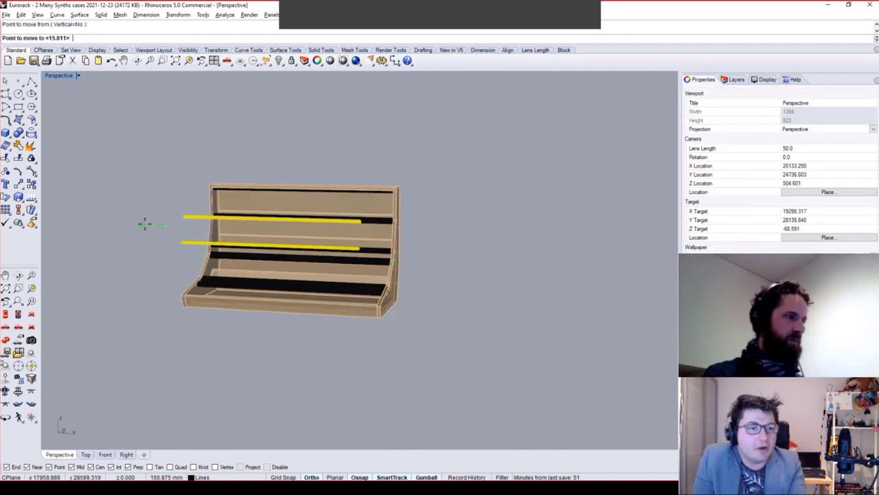
click(145, 224)
Shorten the two copied rails with Scale1D from their outer ends so only short stubs project from the case's side panel.
drag(185, 200, 147, 264)
text(Scale1D)
key(Return)
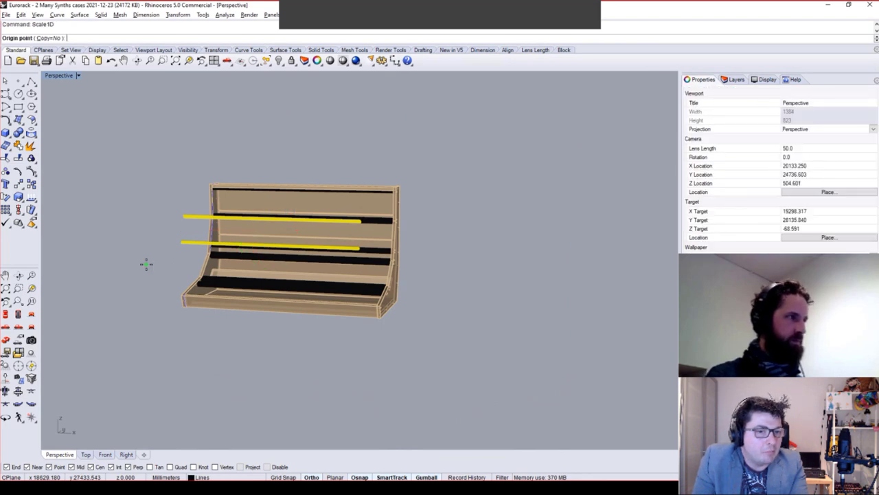
scroll(165, 213, up, 5)
right_drag(172, 218, 275, 354)
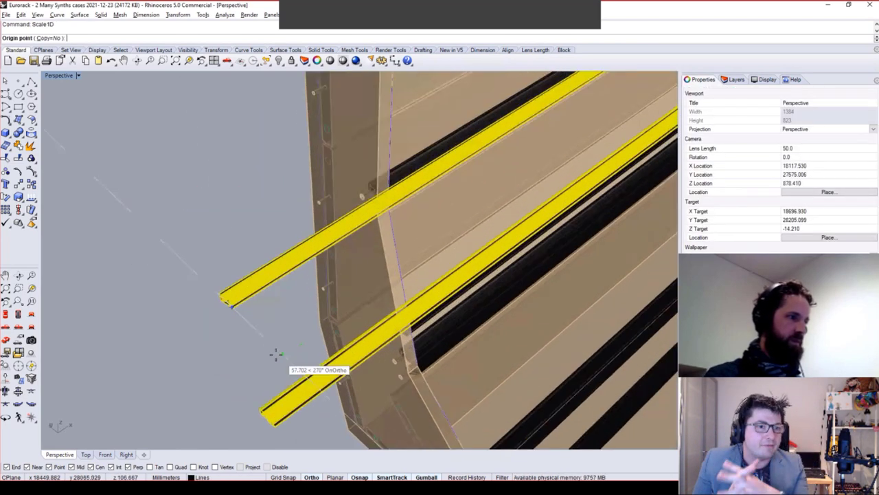
scroll(197, 267, up, 6)
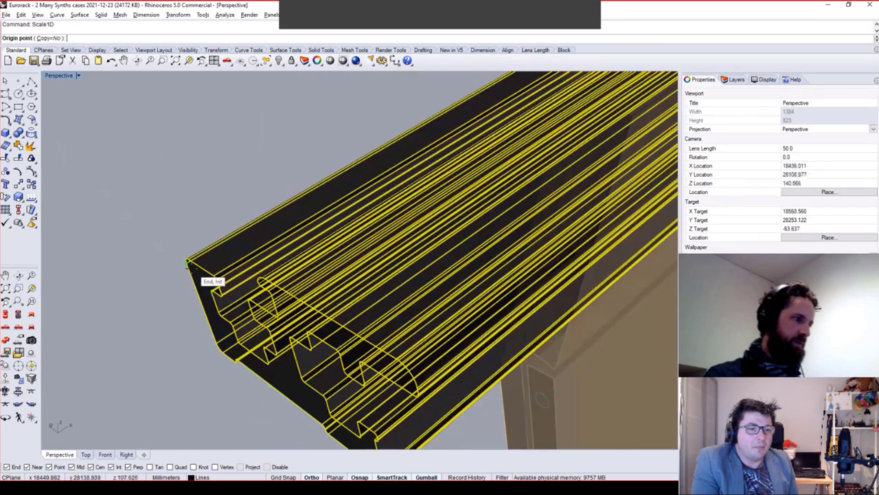
click(189, 265)
scroll(206, 240, down, 5)
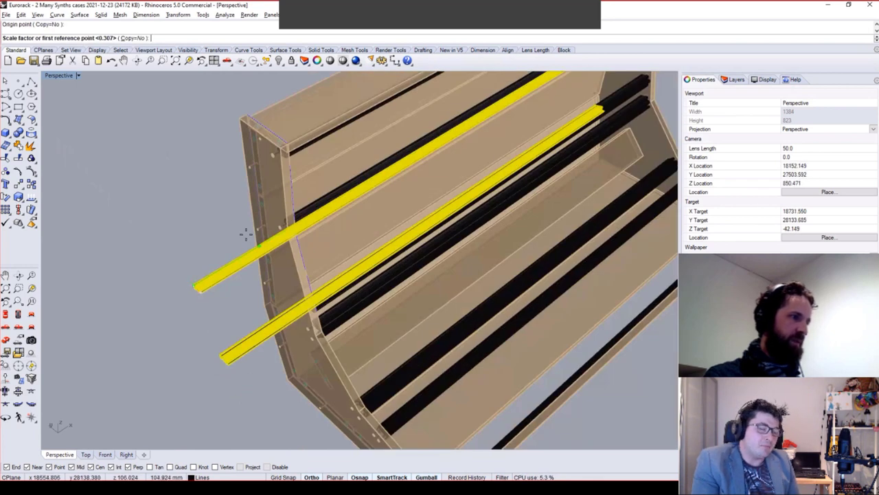
click(246, 234)
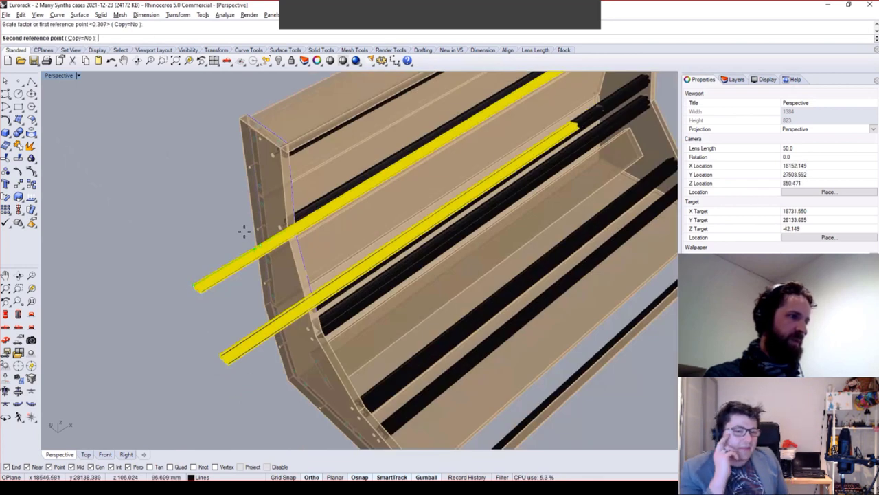
click(183, 222)
Examine the shortened rail stubs and how they line up with the full rails at the case's side panel.
scroll(206, 221, up, 5)
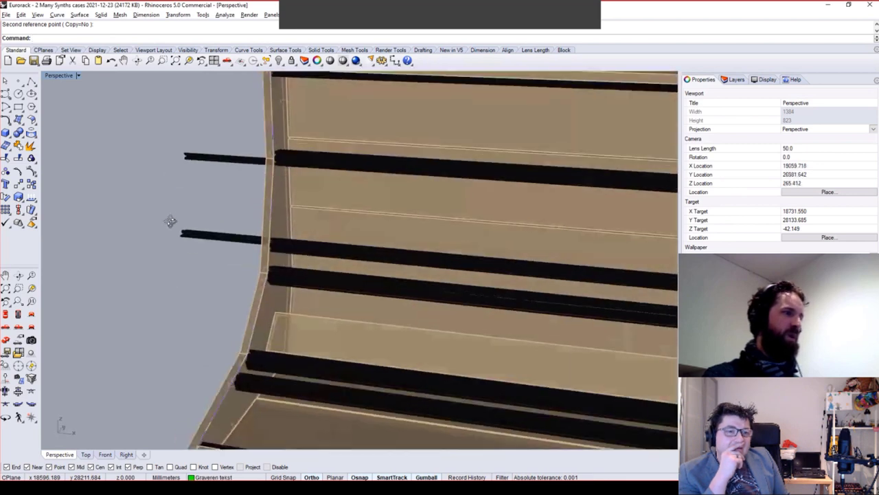
scroll(170, 222, down, 5)
scroll(163, 199, up, 5)
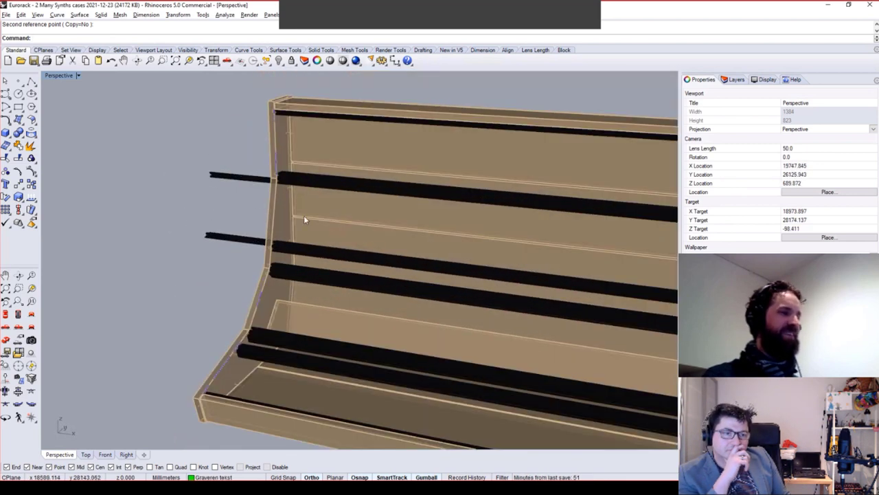
scroll(249, 197, down, 5)
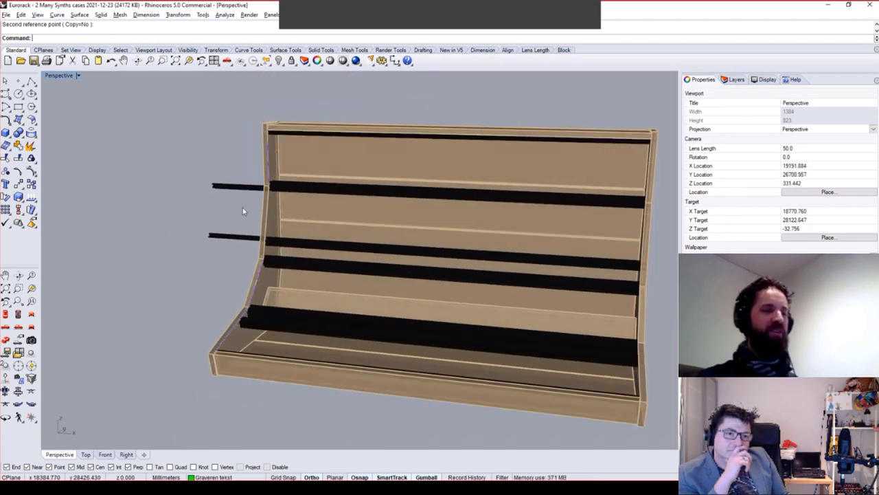
right_drag(308, 198, 222, 195)
scroll(222, 195, up, 2)
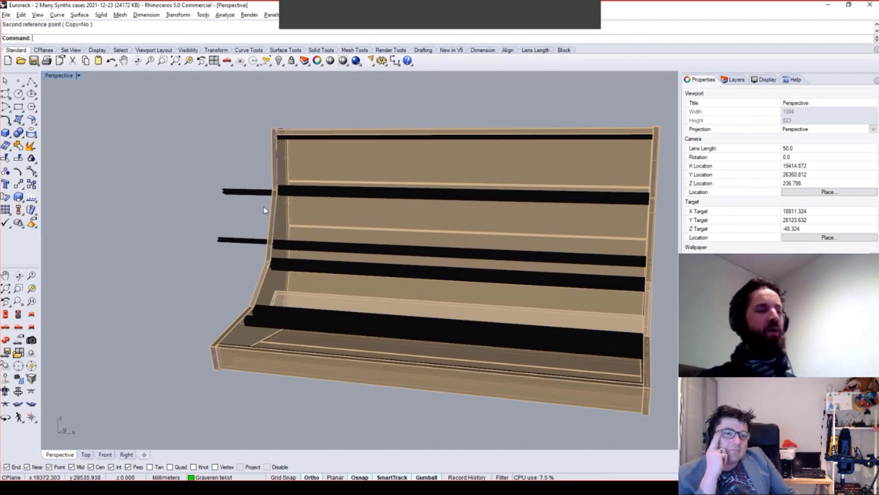
right_drag(426, 315, 559, 365)
scroll(560, 369, down, 4)
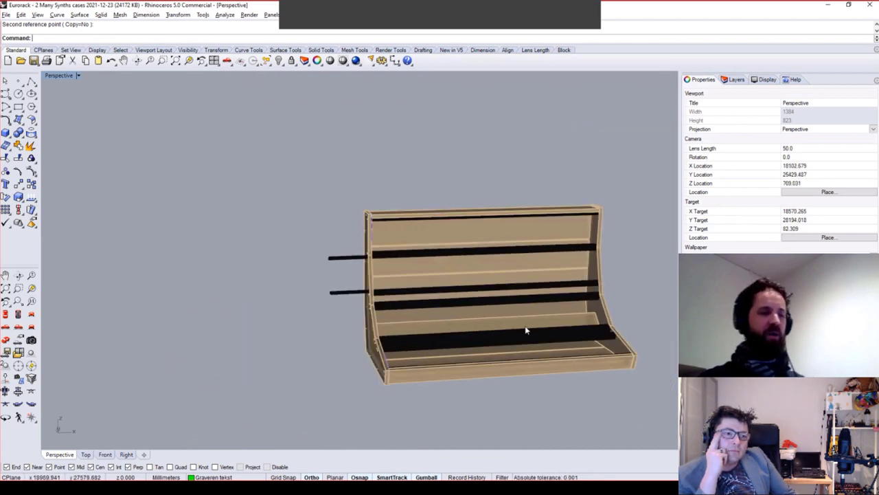
right_drag(526, 330, 366, 276)
scroll(384, 292, up, 3)
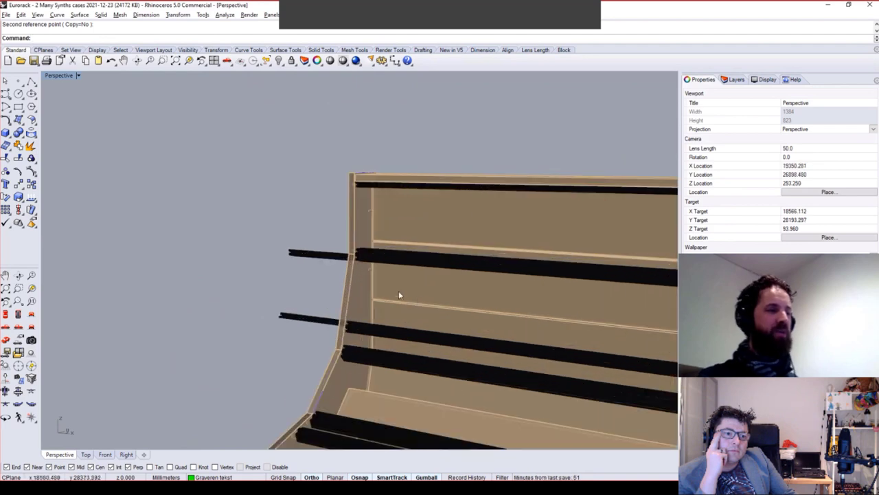
click(19, 94)
right_drag(255, 247, 339, 300)
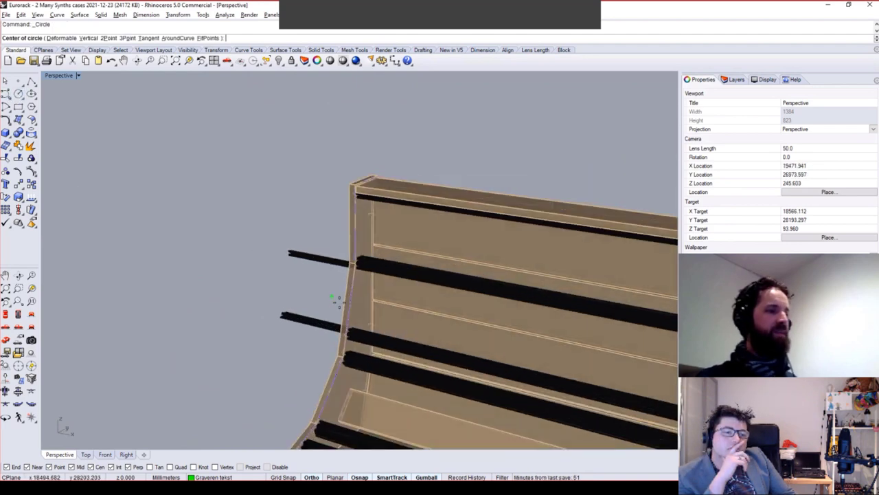
key(Escape)
Copy the two adjacent rails near the lower bend of the side panel and place the copies sideways, projecting past the panel.
scroll(364, 257, up, 3)
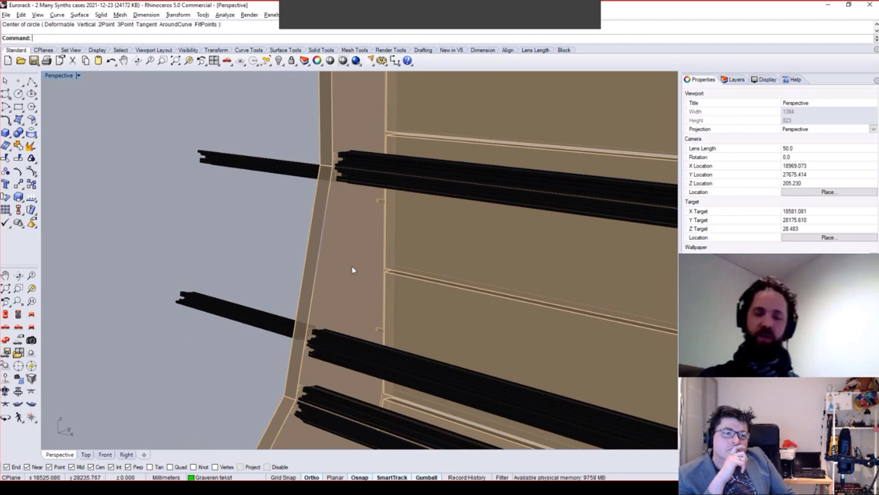
right_drag(352, 270, 375, 265)
click(431, 334)
click(329, 313)
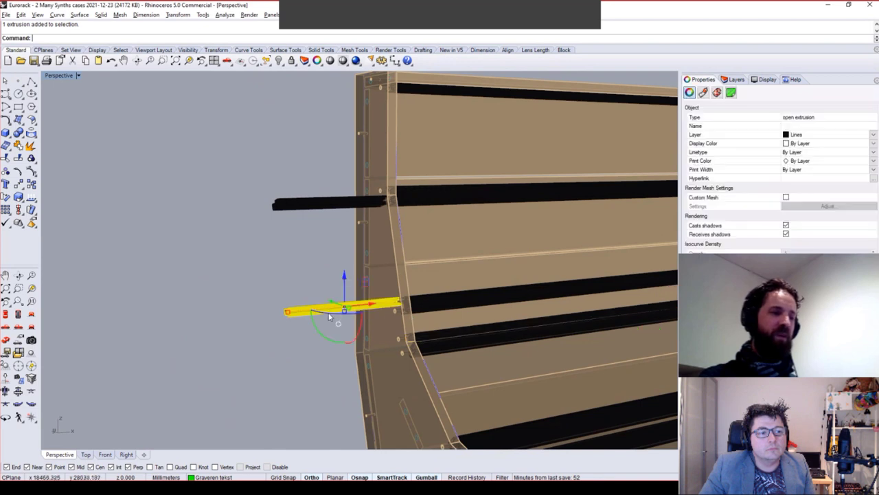
click(439, 337)
shift+click(426, 306)
text(Copy)
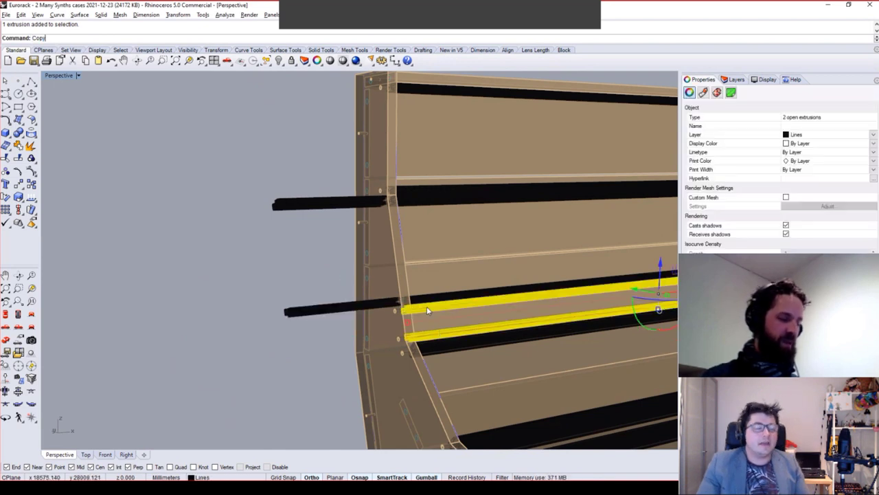
key(Return)
click(261, 324)
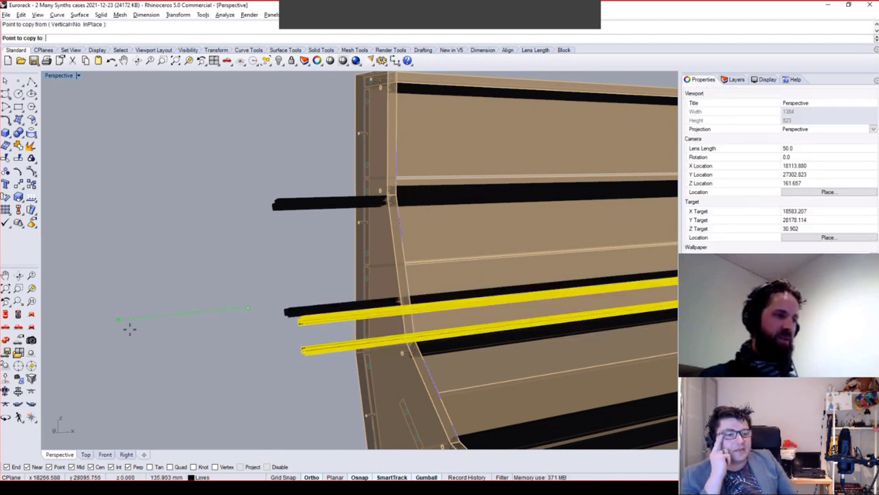
click(140, 316)
key(Escape)
Paste a copy of the selected side panel, back panels and rails, and place it beside the case, lying on its back.
right_drag(272, 295, 265, 318)
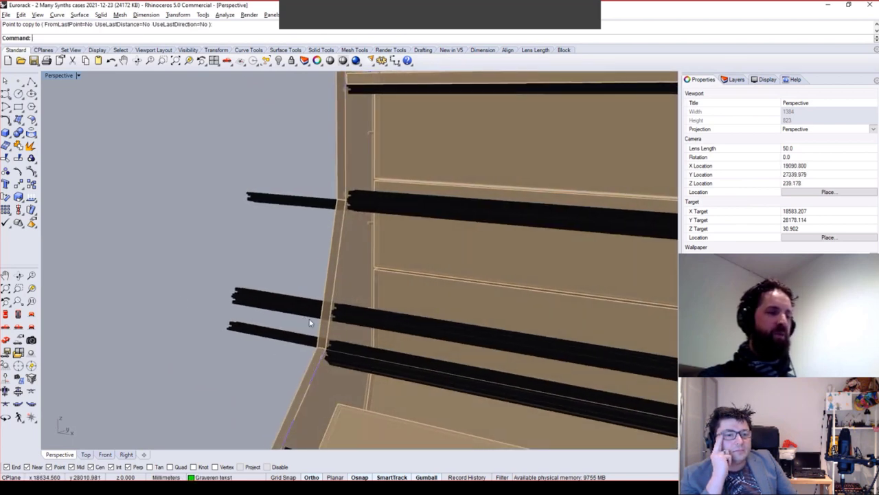
right_drag(370, 279, 346, 251)
scroll(347, 250, down, 10)
key(ctrl+v)
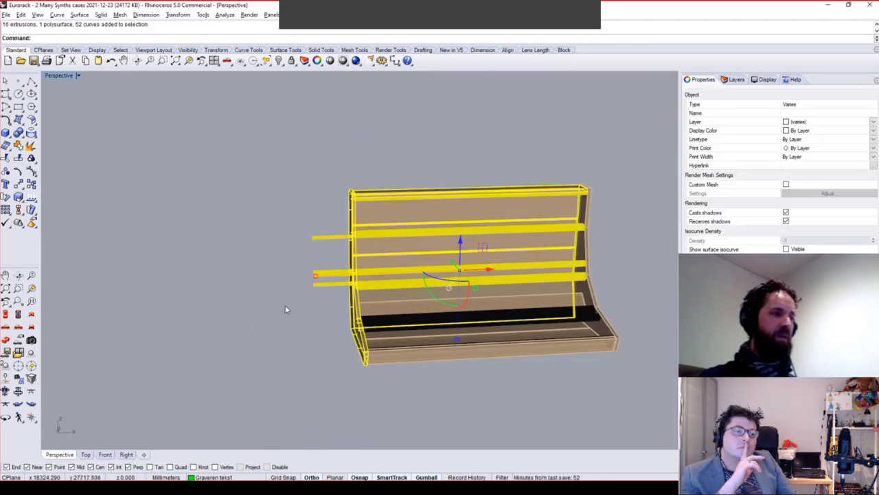
scroll(344, 282, down, 5)
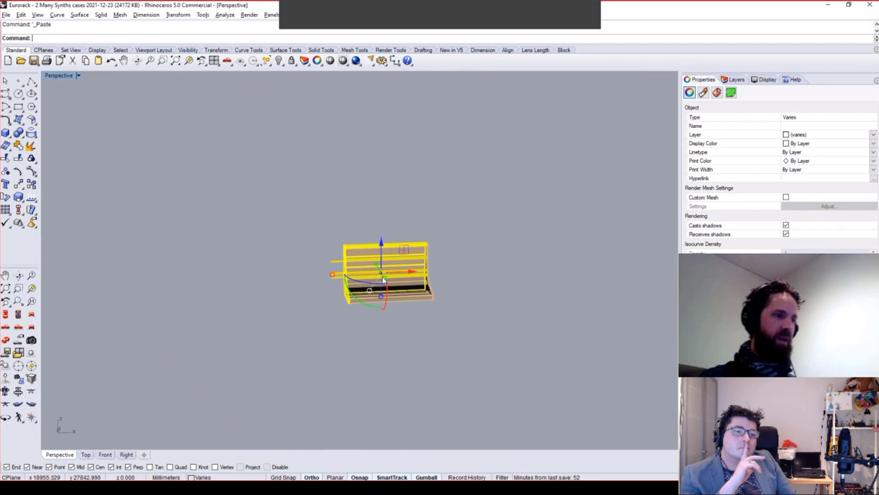
drag(386, 289, 520, 309)
right_drag(520, 308, 481, 288)
key(ctrl+w)
drag(549, 227, 473, 288)
right_drag(473, 288, 223, 278)
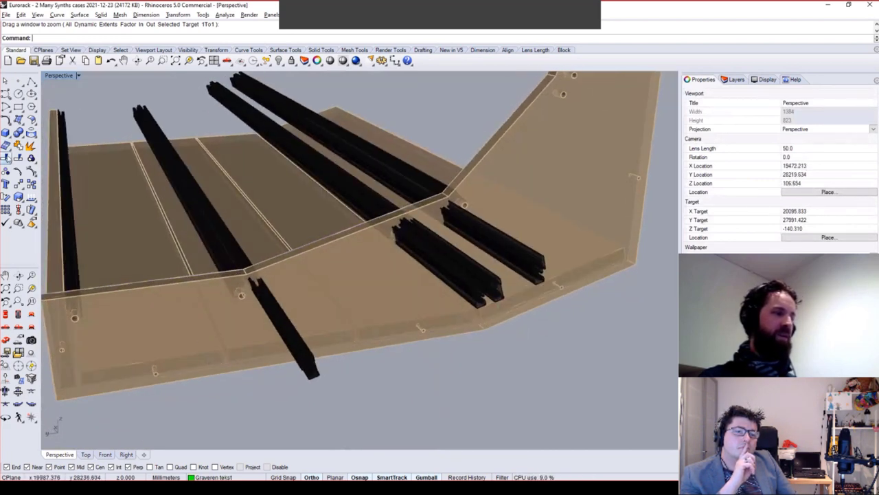
Switch to the Photos app and examine how the finished wooden case's side panels are screwed on in IMG_1182.jpg.
mouse_move(399, 240)
right_down()
mouse_move(389, 227)
mouse_move(409, 230)
right_up()
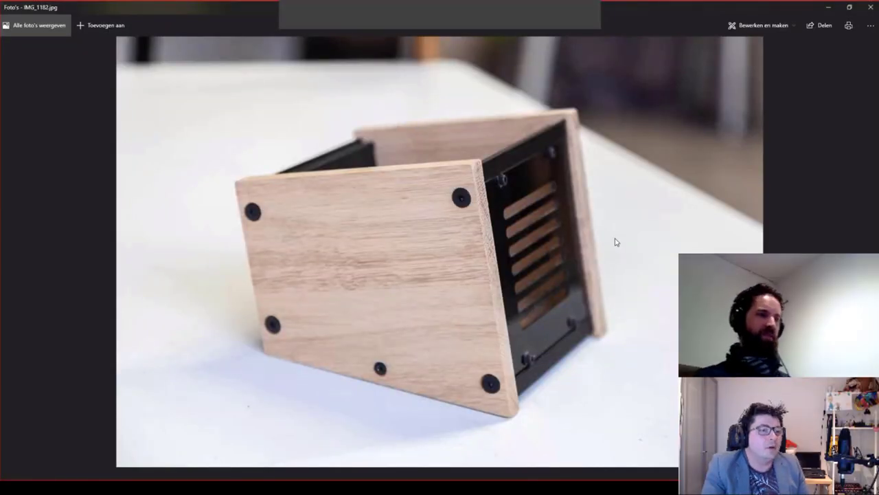
key(Right)
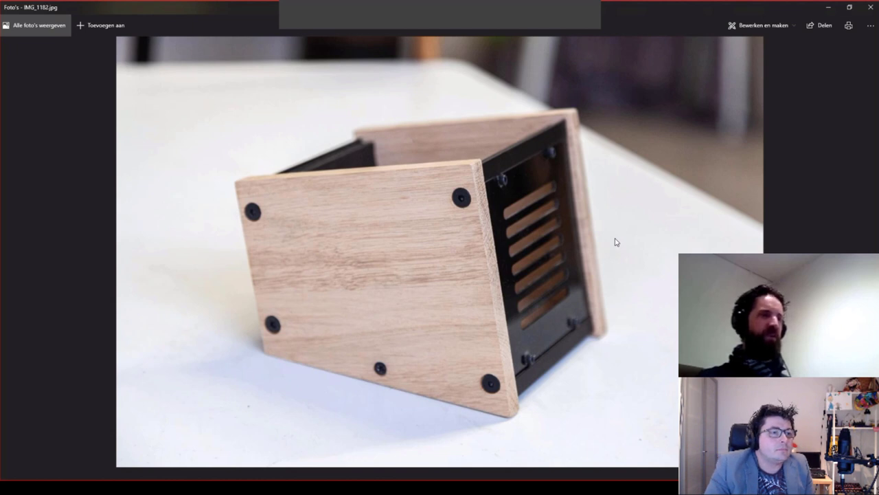
key(Right)
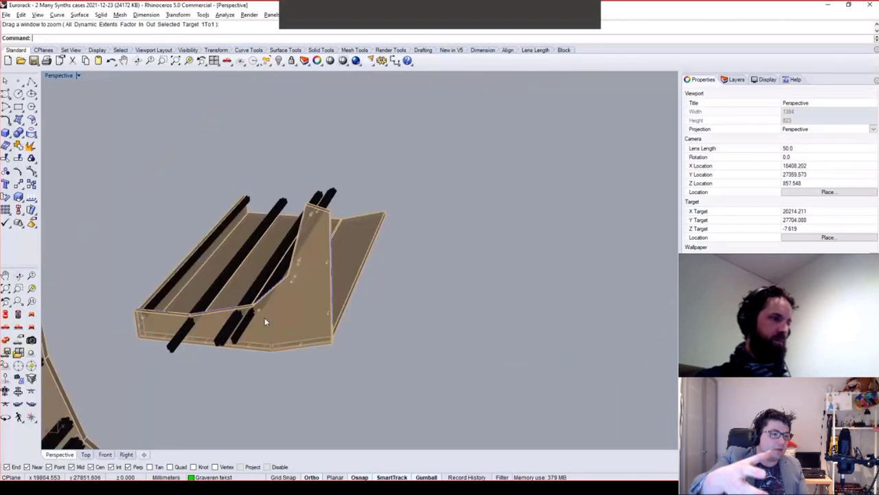
Undo the copy placed beside the case and bring the original case back into full view.
key(ctrl+z)
right_drag(264, 321, 376, 344)
text(z)
key(Return)
text(s)
key(Return)
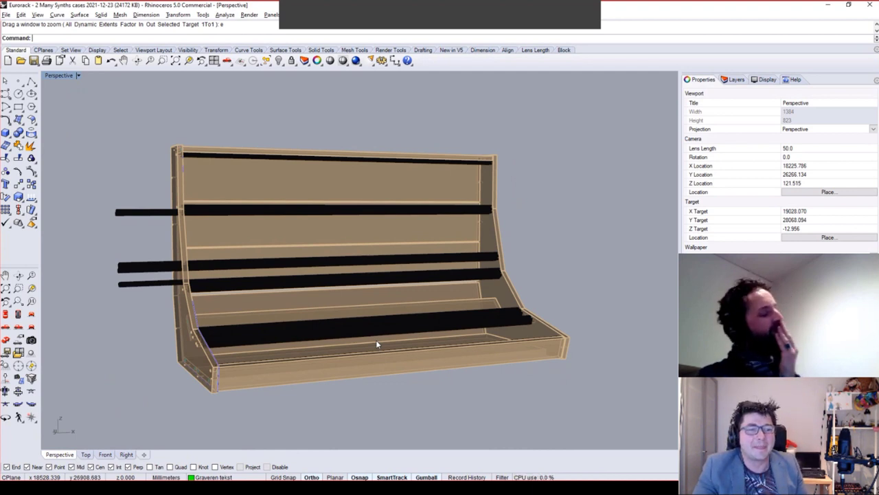
Shorten the two newly copied rails with Scale1D from their outer ends to stubs matching the other two.
drag(149, 204, 114, 314)
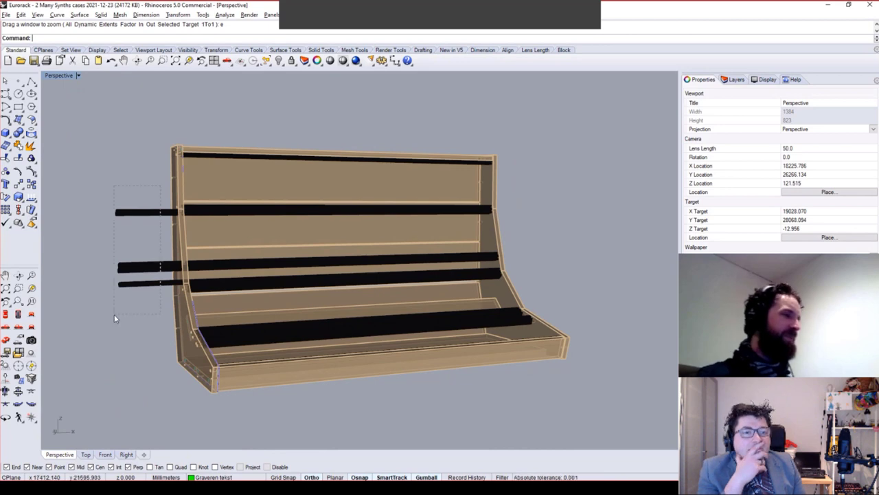
right_drag(158, 265, 95, 233)
scroll(96, 233, up, 6)
drag(214, 331, 184, 280)
text(Scale1D)
key(Return)
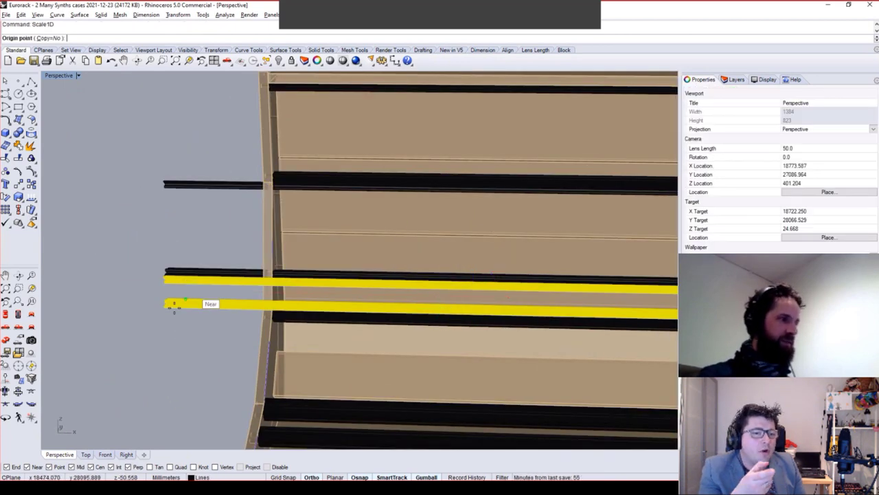
scroll(165, 312, down, 2)
click(165, 313)
scroll(190, 304, down, 4)
click(314, 332)
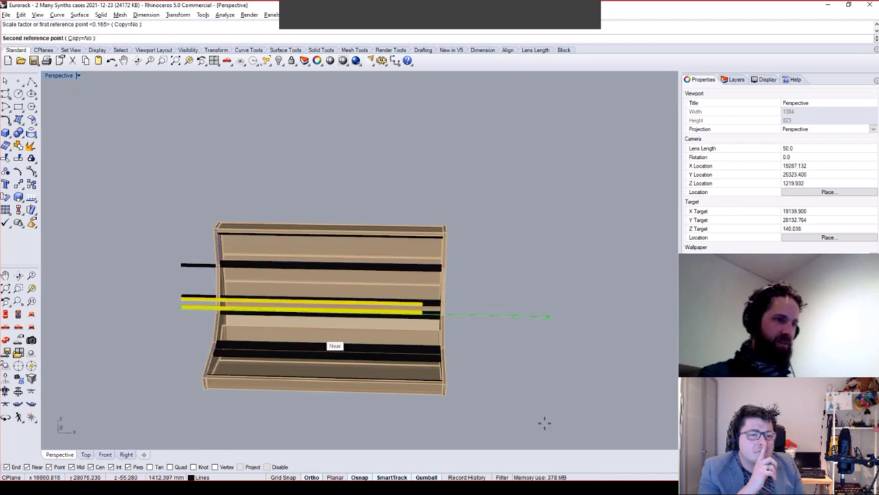
click(227, 421)
Select all four rail stubs and set the Scale1D origin at the uppermost stub's end beside the side panel.
text(z)
key(Return)
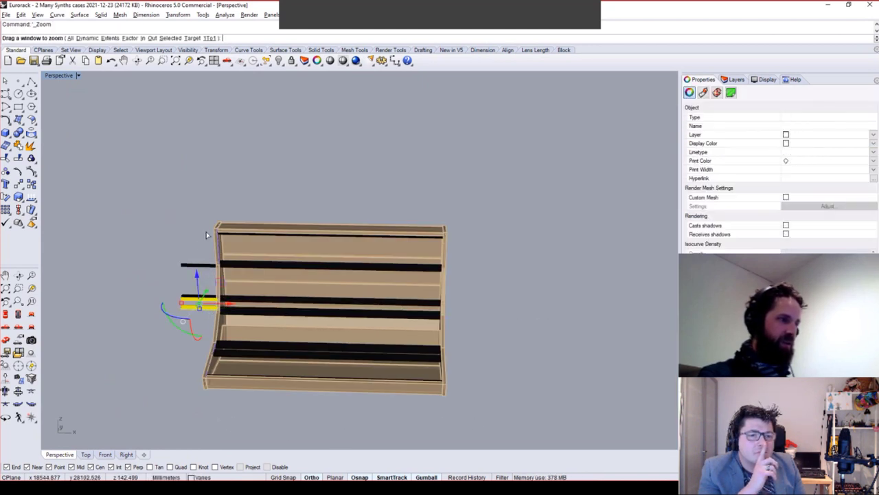
drag(187, 249, 197, 341)
key(Escape)
right_drag(371, 142, 415, 174)
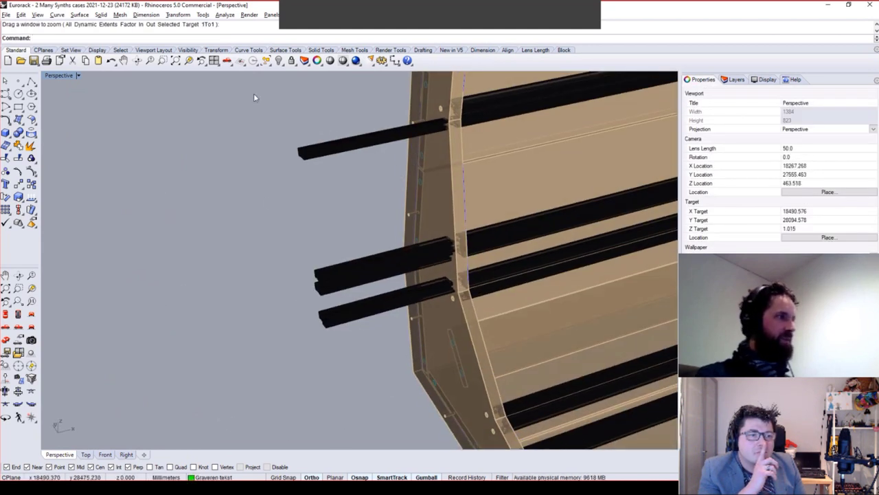
drag(265, 336, 266, 335)
text(Scale1D)
key(Return)
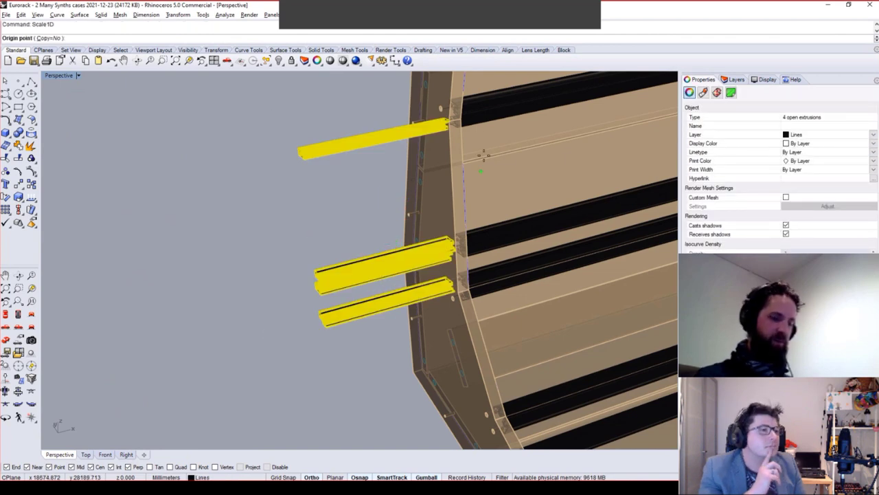
scroll(469, 103, up, 7)
scroll(424, 134, up, 7)
click(359, 196)
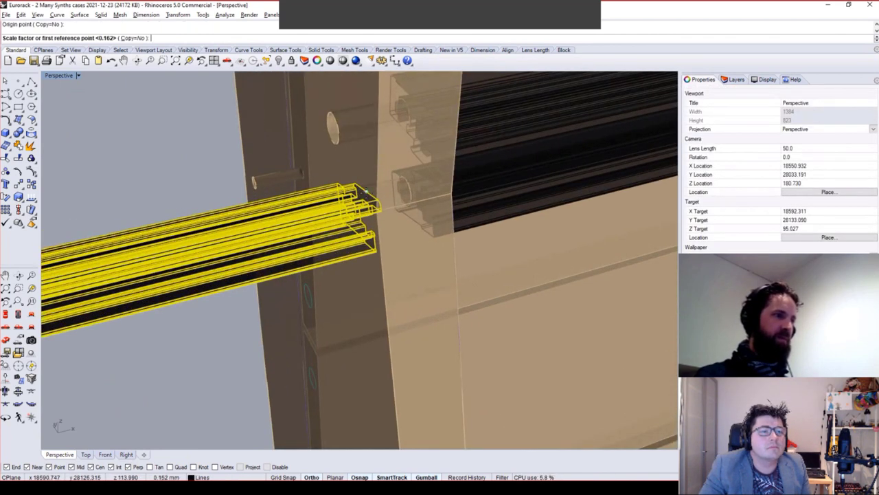
scroll(345, 208, down, 8)
scroll(168, 230, up, 4)
scroll(76, 279, down, 10)
right_drag(51, 281, 104, 365)
scroll(105, 365, down, 5)
scroll(88, 365, up, 8)
click(5, 314)
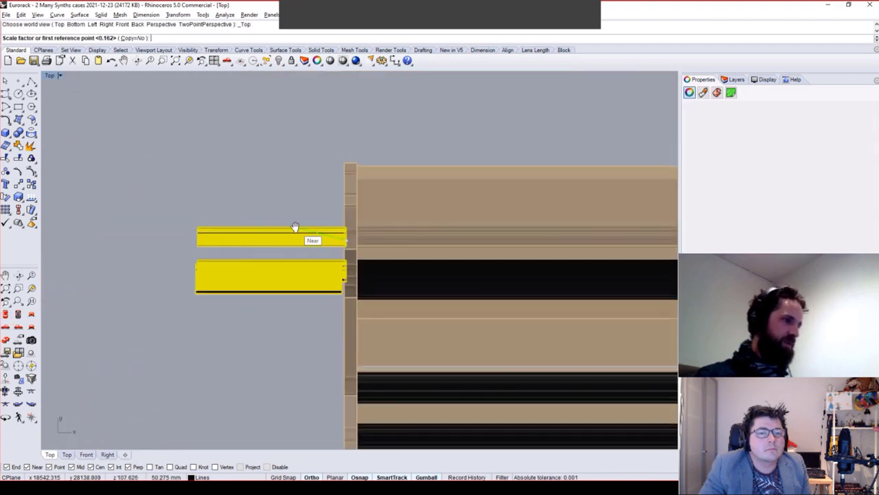
scroll(210, 240, up, 8)
scroll(152, 255, up, 3)
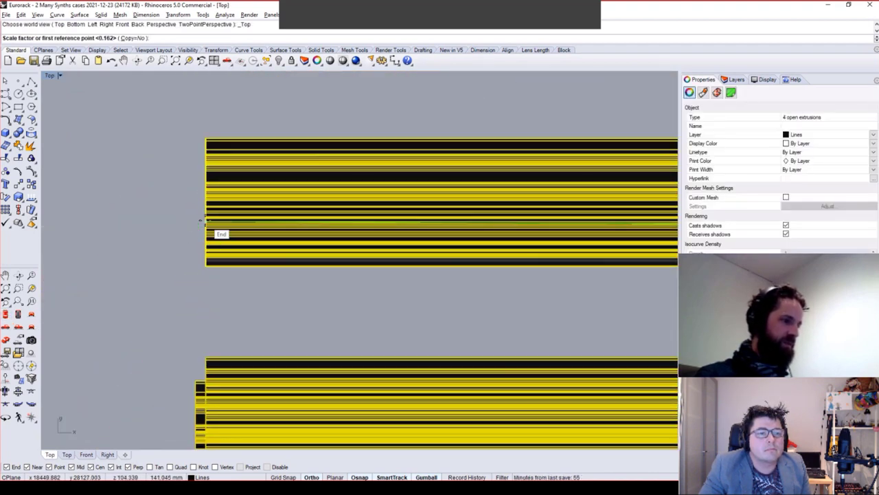
click(202, 220)
scroll(206, 223, down, 5)
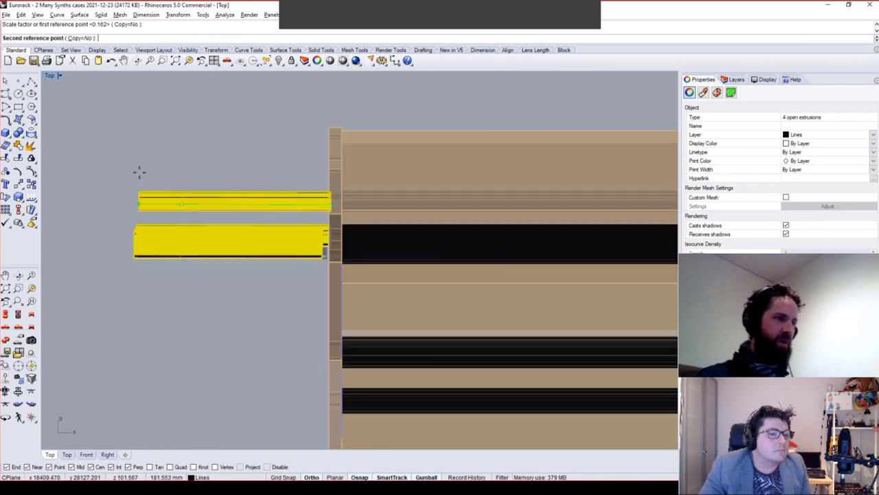
scroll(140, 172, down, 1)
right_drag(177, 170, 256, 193)
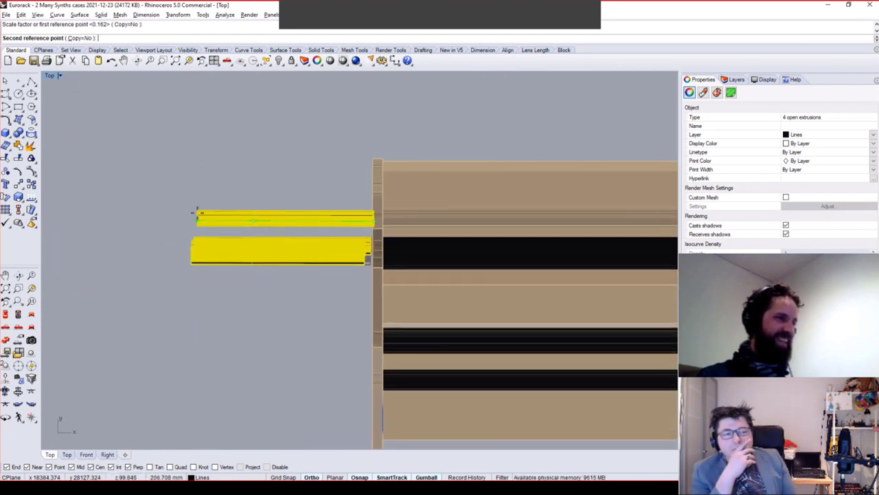
key(Escape)
key(Escape)
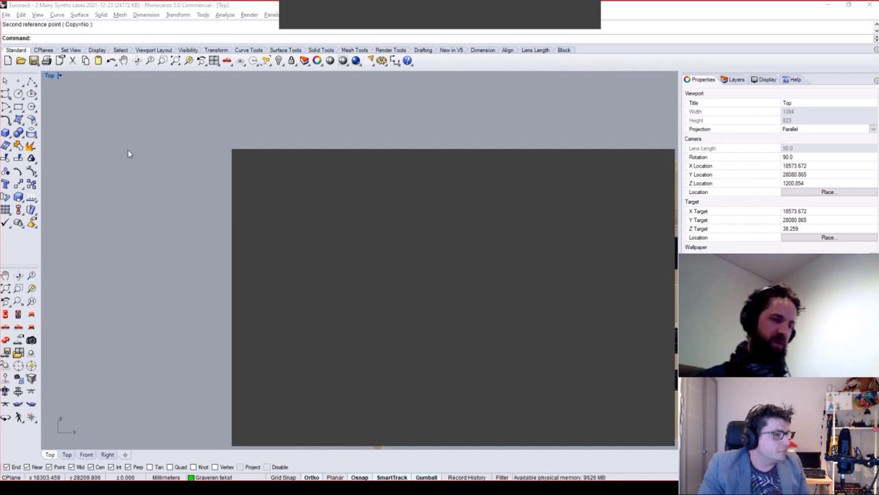
Draw a 102 by 102 mm rectangle in Top view and place it flush against the side panel at the rail stubs.
click(18, 106)
click(200, 159)
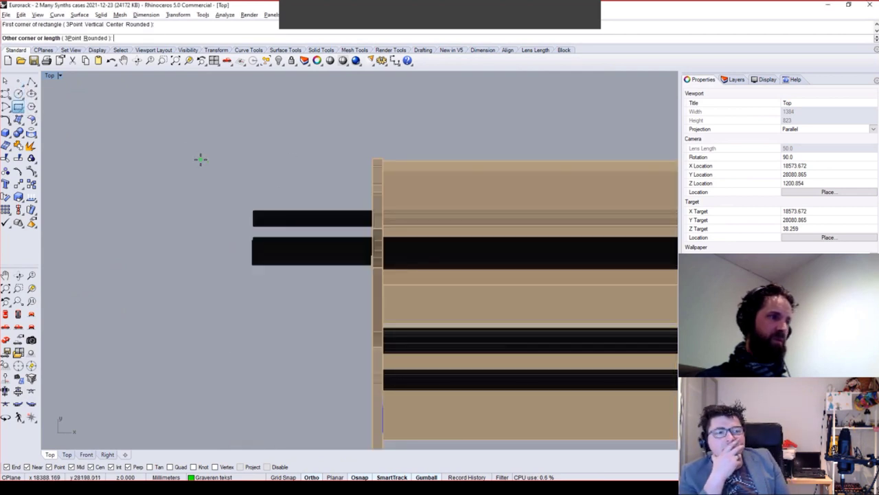
text(102)
key(Return)
text(1)
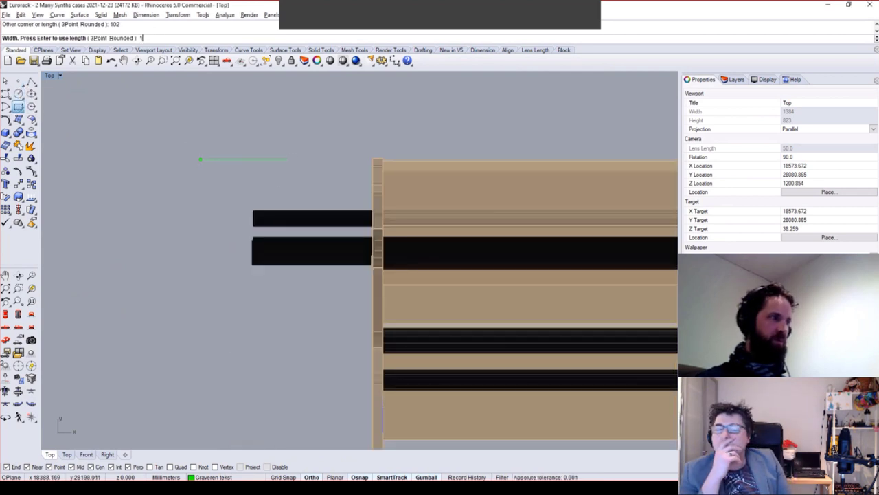
text(02)
key(Return)
click(253, 161)
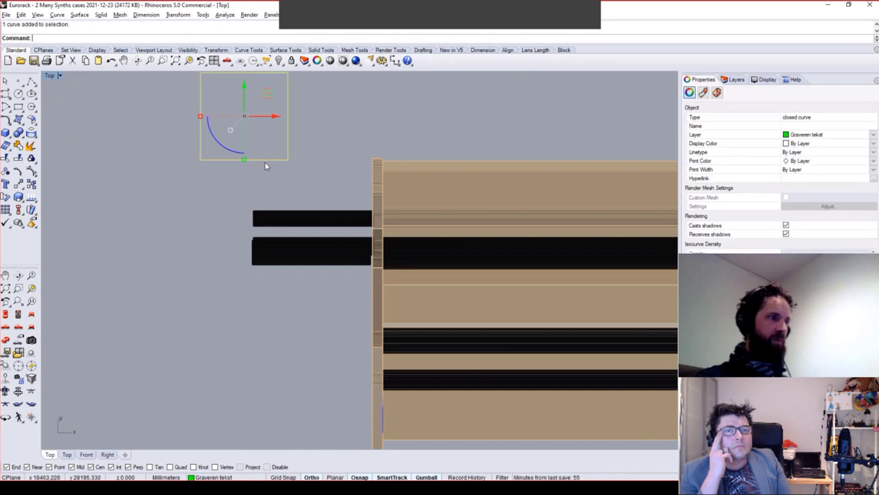
right_drag(264, 166, 226, 185)
drag(229, 111, 314, 250)
Shorten all four rail stubs with Scale1D from their ends at the side panel to about the width of the square.
drag(236, 212, 192, 302)
text(Scale1D)
key(Return)
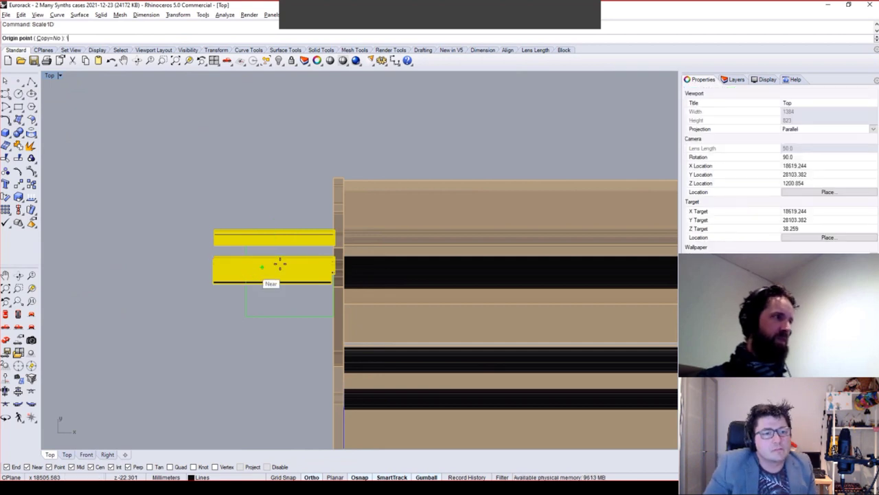
click(338, 232)
click(205, 231)
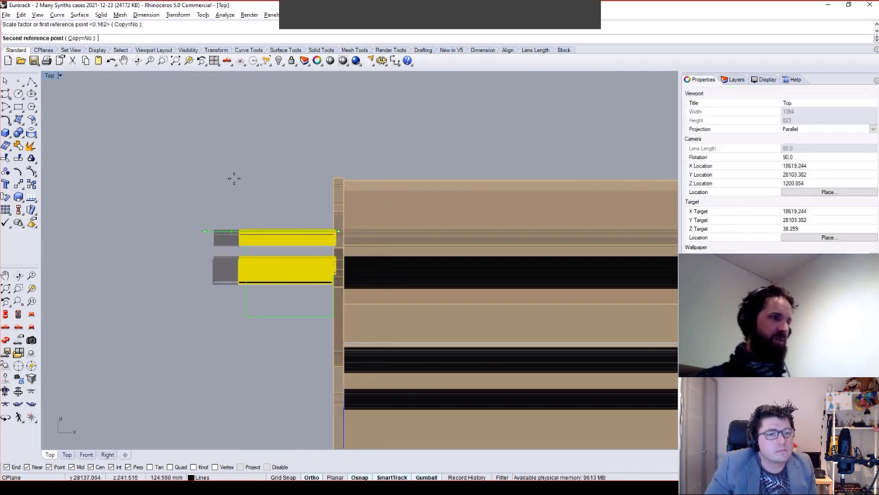
click(242, 196)
Move the four rail stubs together with the square about 12.5 mm outward from the side panel.
drag(270, 194, 213, 335)
scroll(337, 213, up, 6)
text(M)
key(Return)
click(299, 181)
text(1)
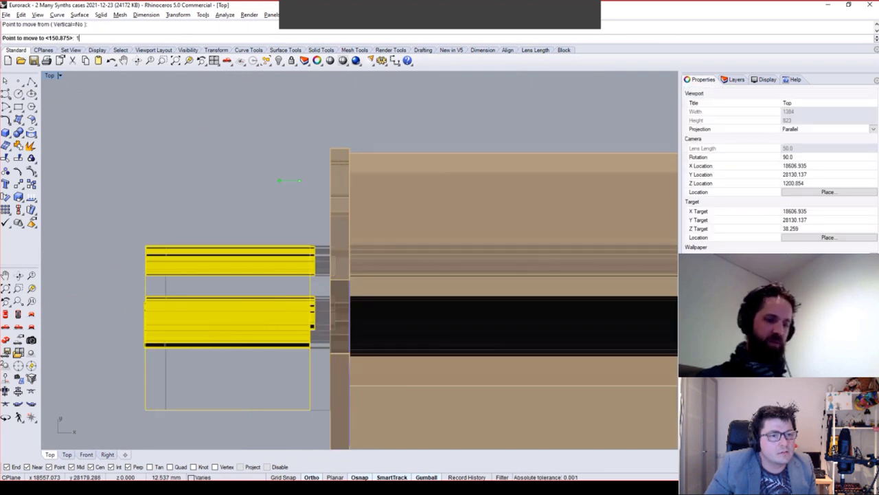
click(279, 180)
click(280, 182)
Examine the side panel in perspective, checking the detached rail stubs against the screw holes and panel slots.
scroll(278, 191, down, 4)
right_drag(124, 293, 106, 280)
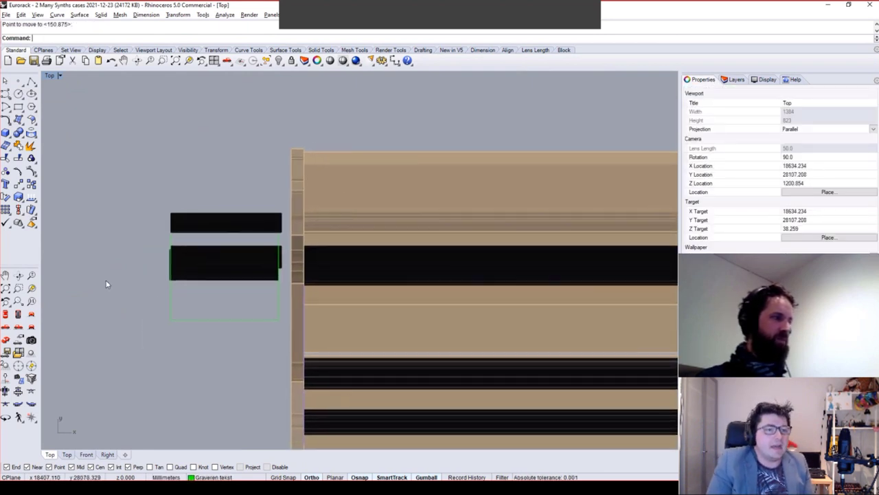
click(6, 339)
right_drag(202, 295, 270, 266)
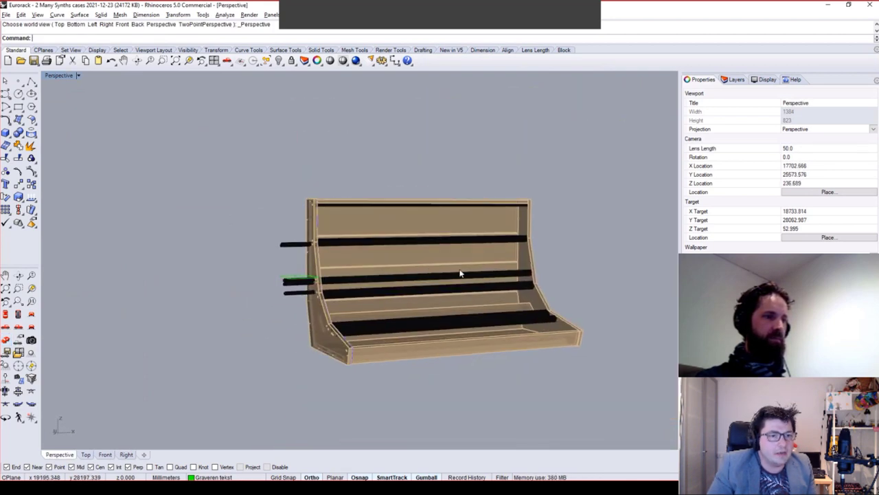
right_drag(460, 273, 509, 302)
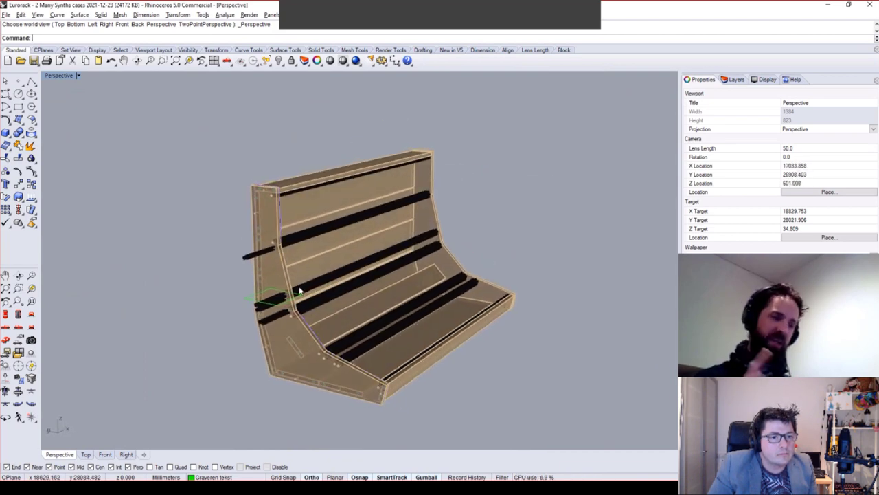
right_drag(299, 291, 293, 254)
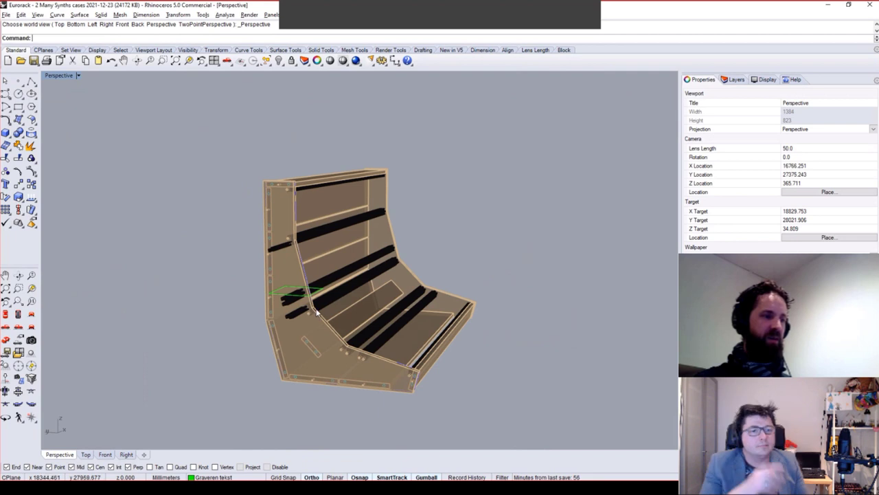
scroll(298, 283, up, 3)
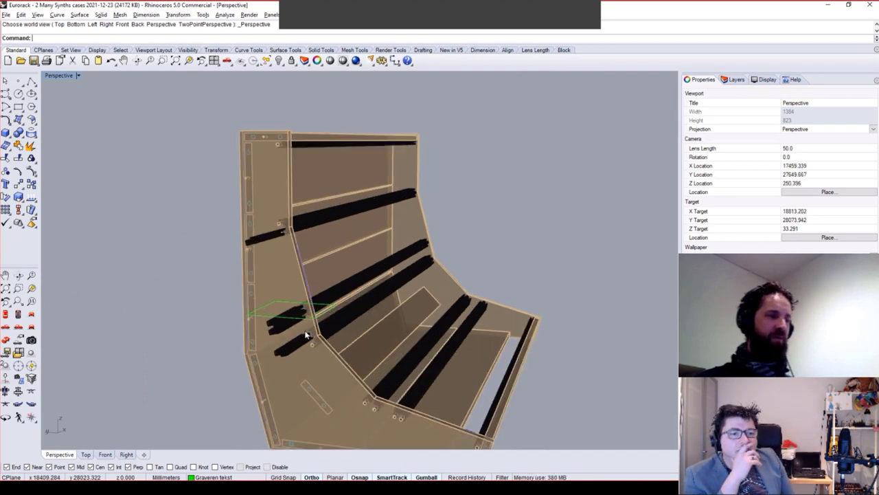
scroll(302, 335, up, 4)
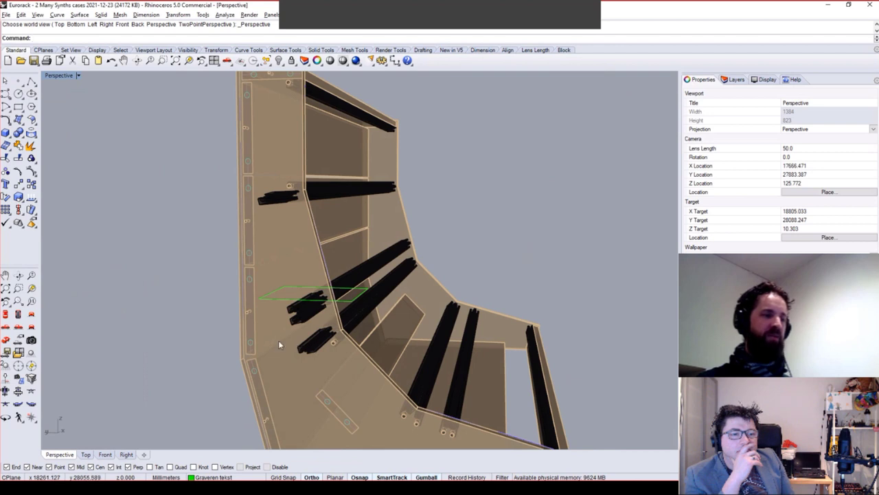
scroll(261, 205, down, 4)
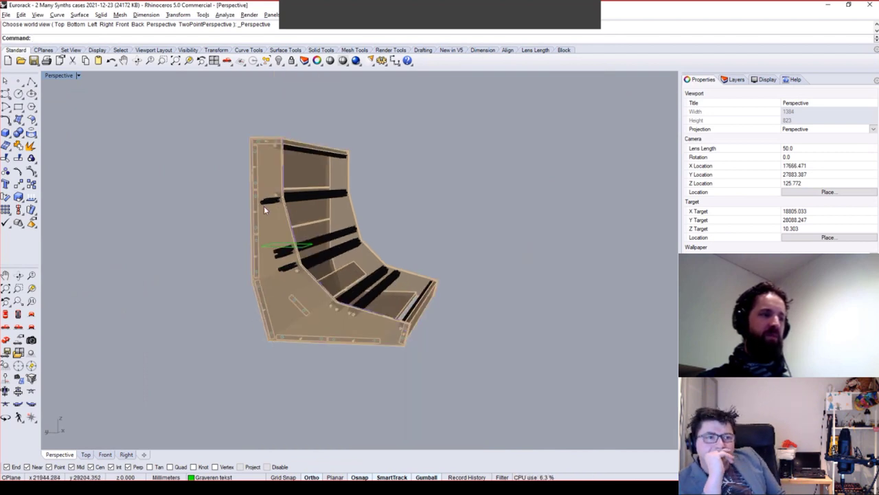
scroll(410, 360, up, 3)
right_drag(350, 251, 373, 292)
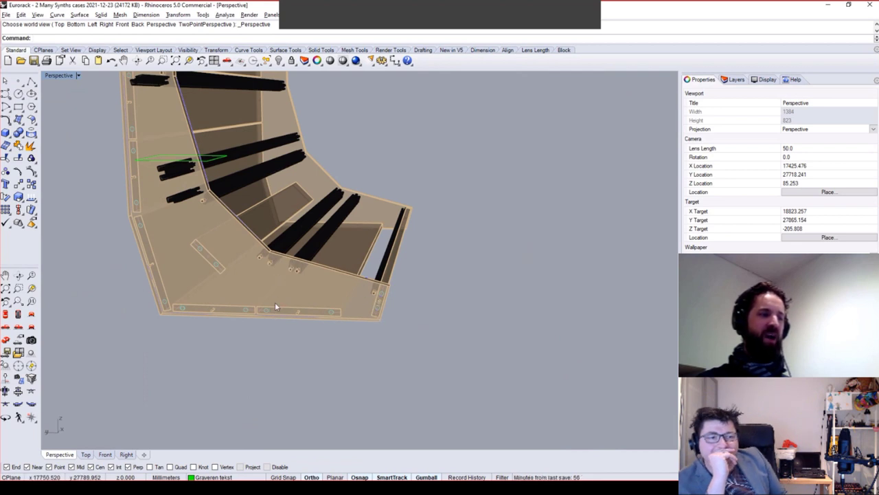
scroll(275, 306, down, 3)
scroll(267, 249, up, 3)
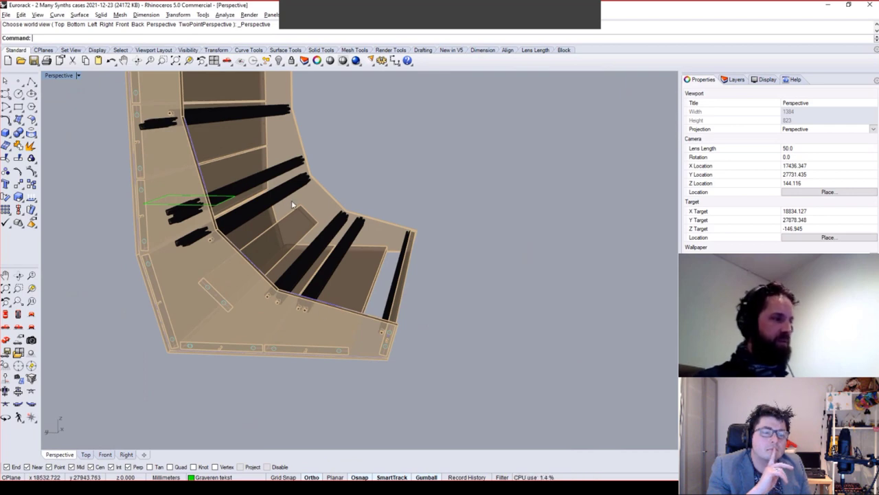
Inspect the front of the whole case and compare the short rail stubs with the full-length rails.
right_drag(291, 200, 274, 159)
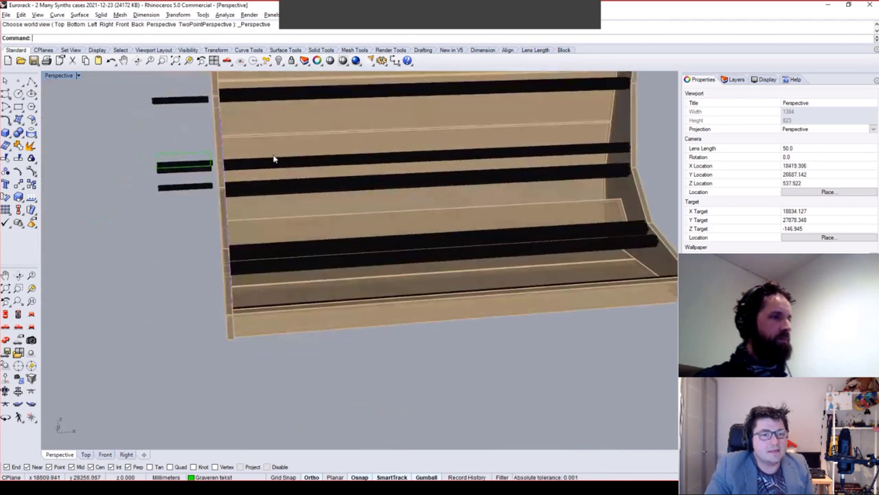
scroll(274, 158, down, 8)
right_drag(236, 126, 265, 121)
scroll(265, 122, up, 7)
right_drag(312, 210, 200, 233)
scroll(317, 203, down, 5)
scroll(199, 233, down, 5)
scroll(140, 242, up, 5)
right_drag(140, 246, 187, 253)
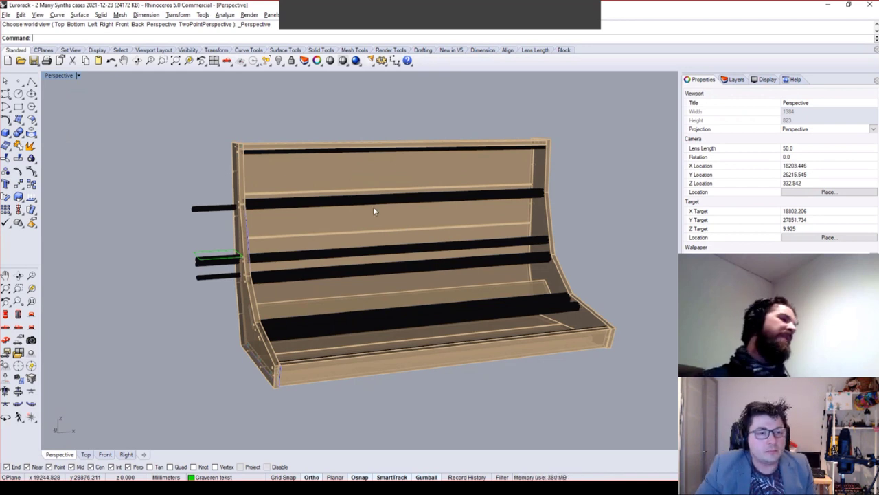
right_drag(374, 211, 201, 194)
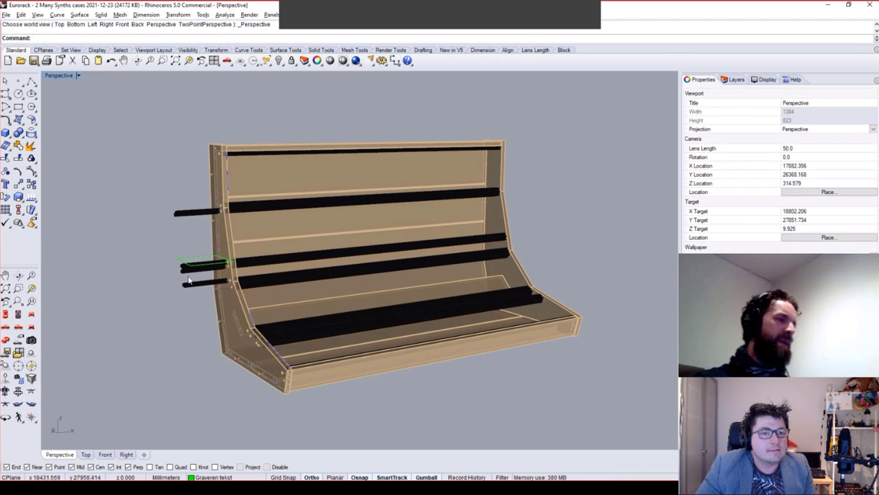
right_drag(207, 229, 203, 231)
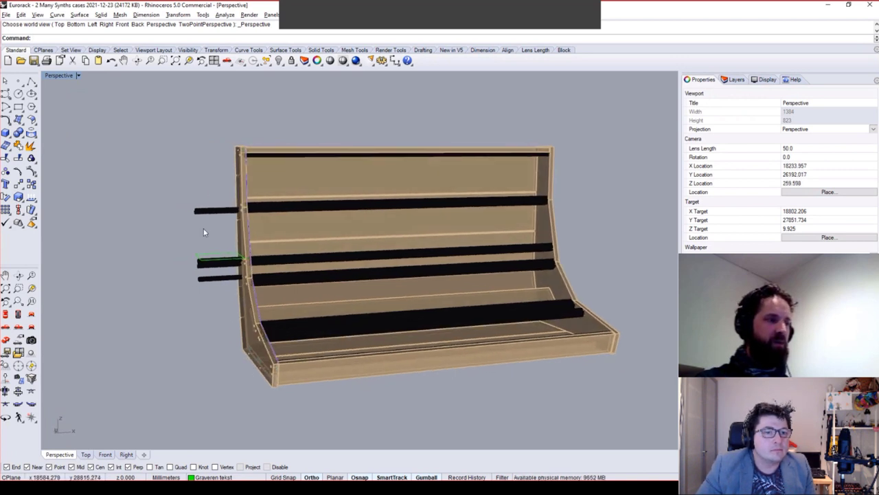
Create a large freehand box with a nearly square base in the empty area in front of the case in Top view.
click(5, 134)
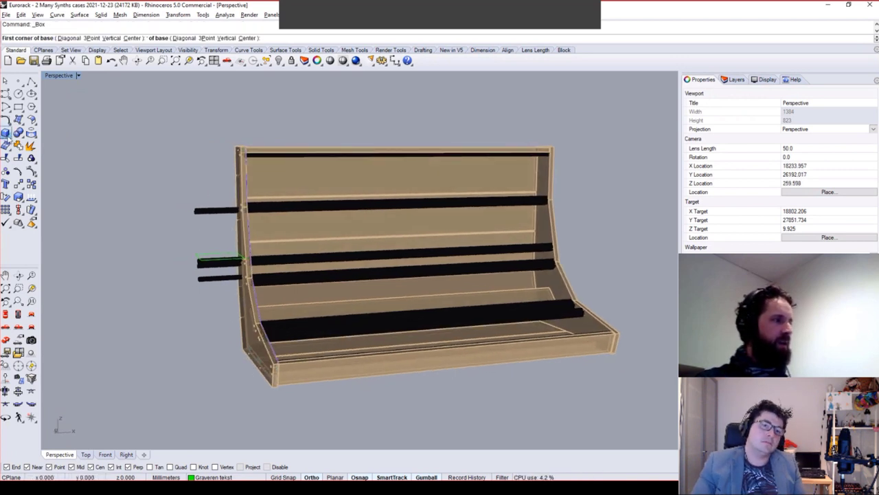
scroll(237, 229, down, 6)
click(6, 314)
click(248, 259)
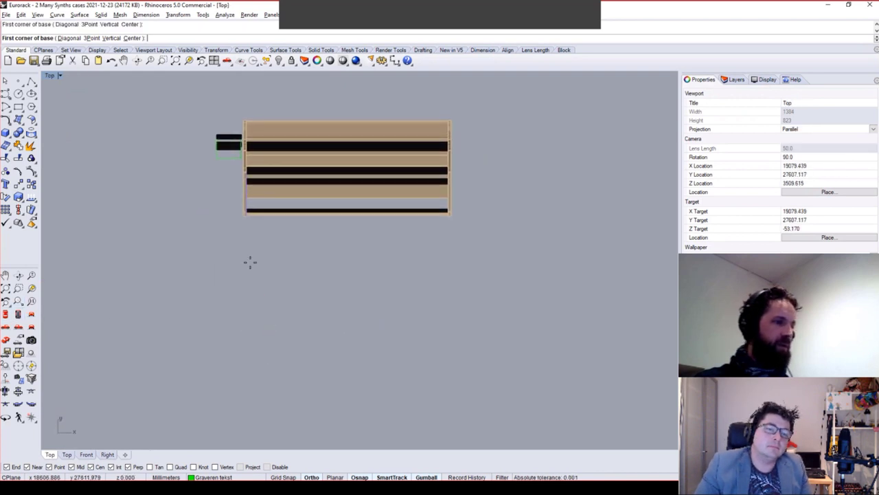
click(320, 335)
click(306, 331)
scroll(274, 298, up, 6)
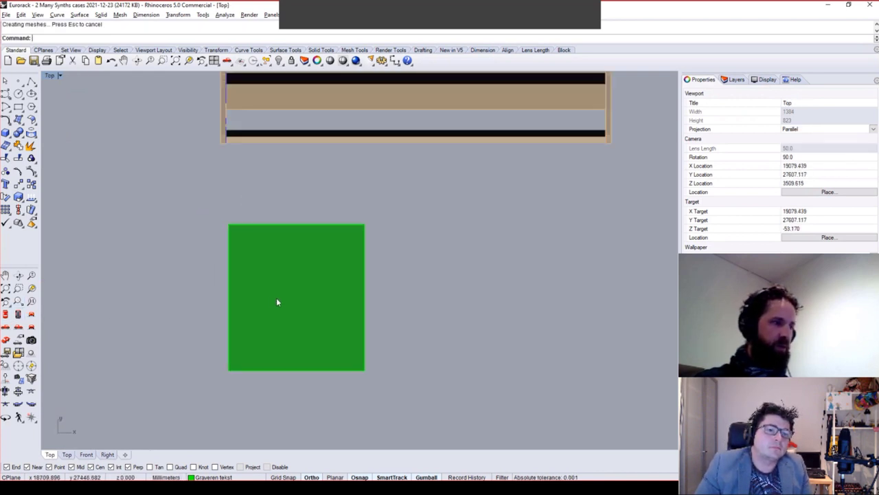
Create a second box within the large box's outline, with length, width and height of 102 mm.
right_click(280, 277)
scroll(279, 271, down, 6)
right_drag(251, 184, 255, 212)
scroll(280, 294, up, 3)
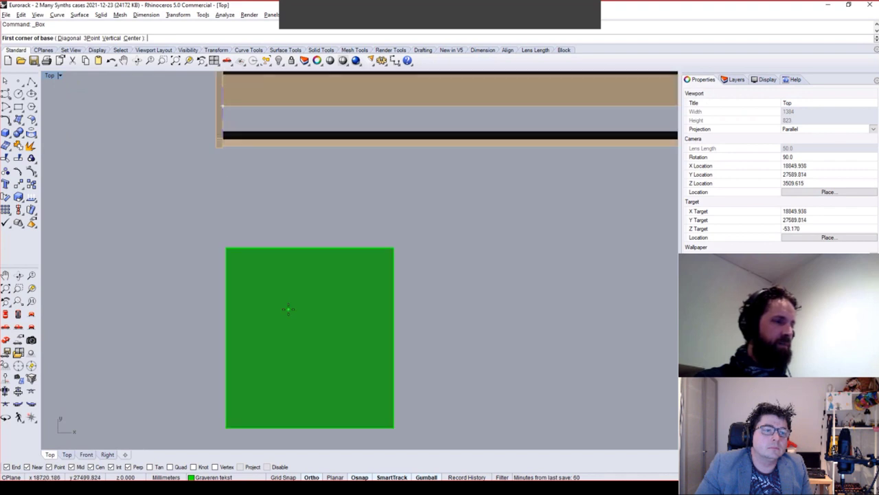
click(277, 314)
text(102)
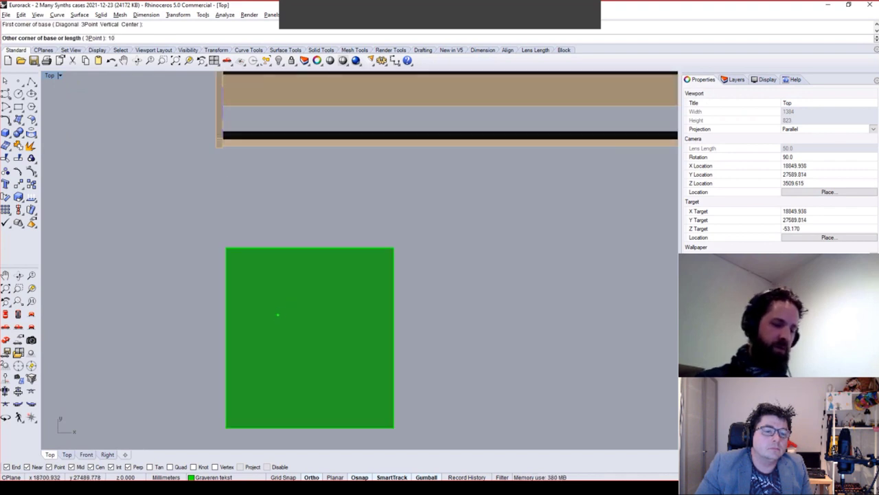
key(Return)
text(102)
key(Return)
key(Return)
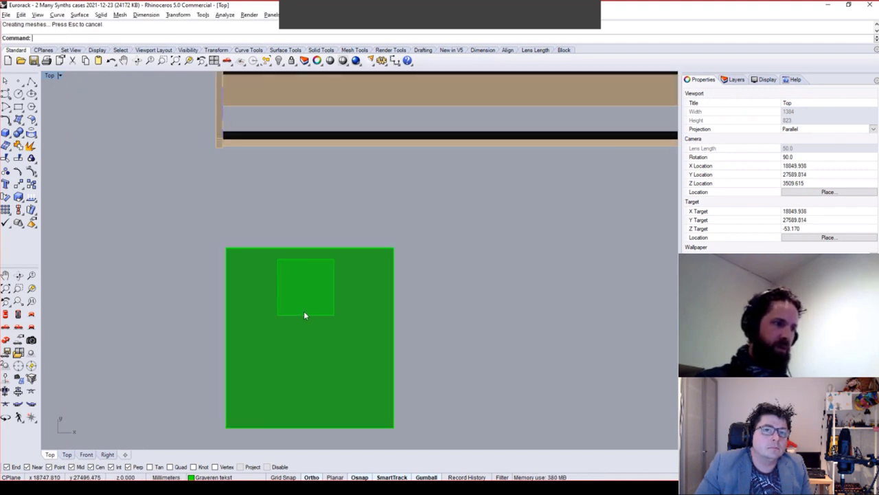
Move the 102 mm cube to roughly the middle of the large box.
click(322, 275)
drag(268, 224, 356, 332)
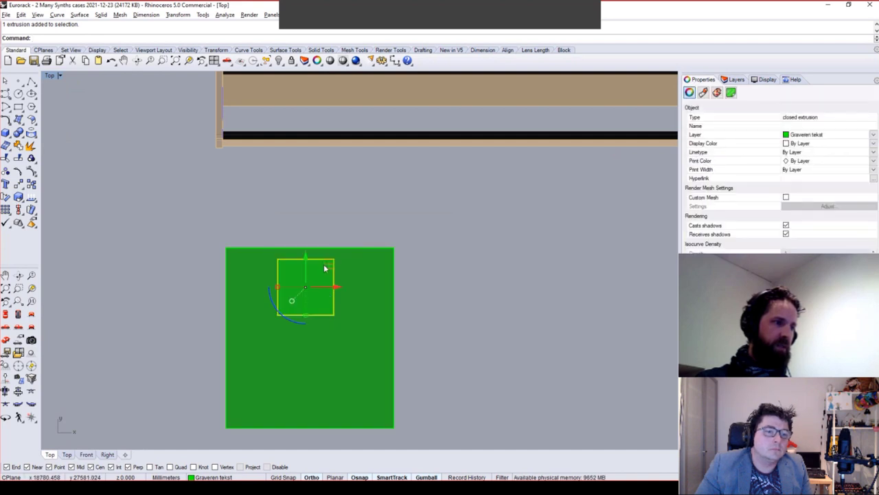
drag(327, 265, 340, 313)
click(433, 306)
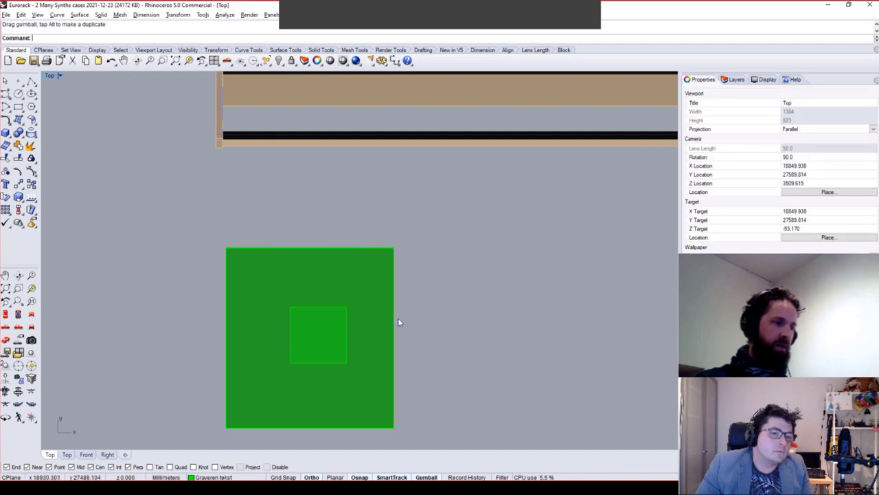
Try to split the large box using the 102 mm cube as the cutting object and delete the resulting large piece.
right_drag(300, 320, 337, 312)
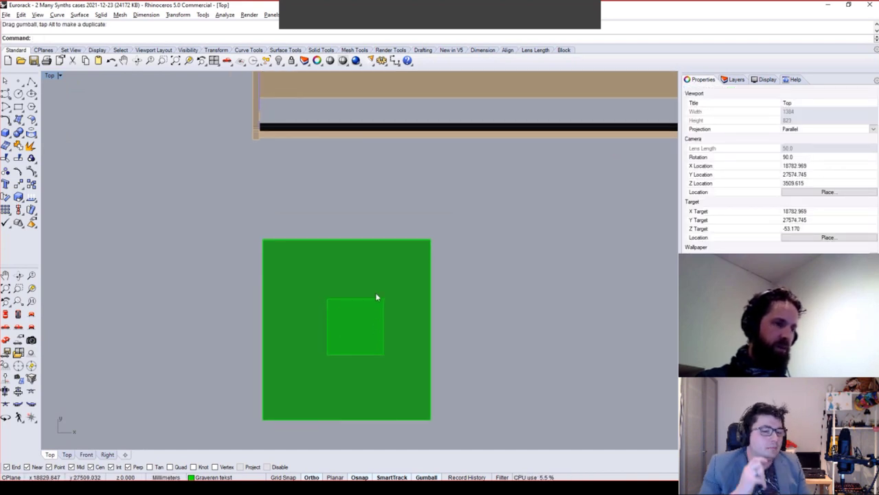
scroll(376, 341, up, 3)
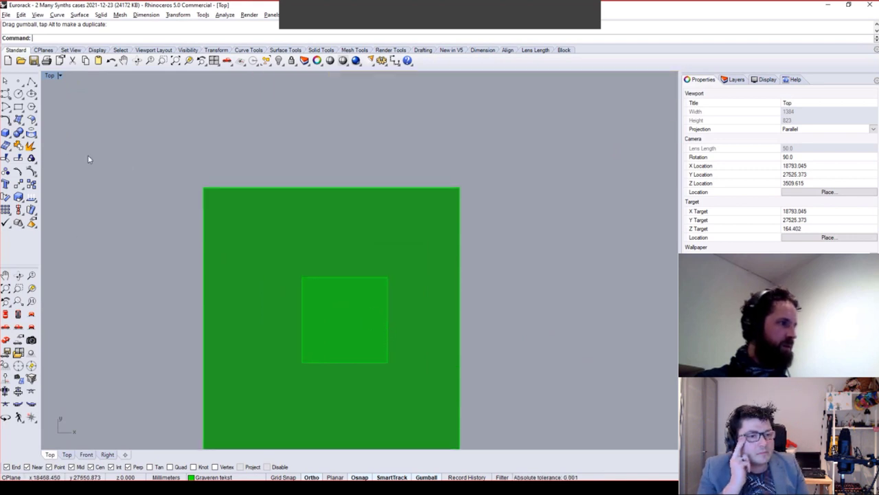
text(split)
key(Return)
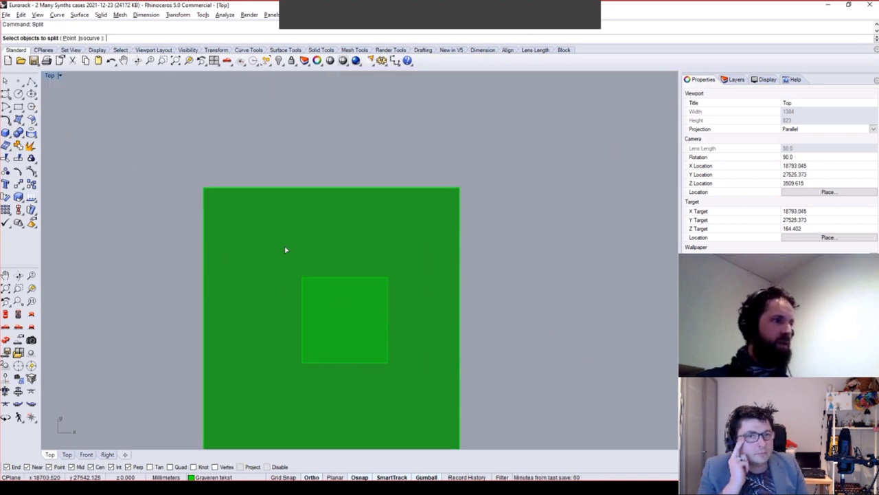
click(291, 255)
key(Return)
click(358, 336)
key(Return)
key(Delete)
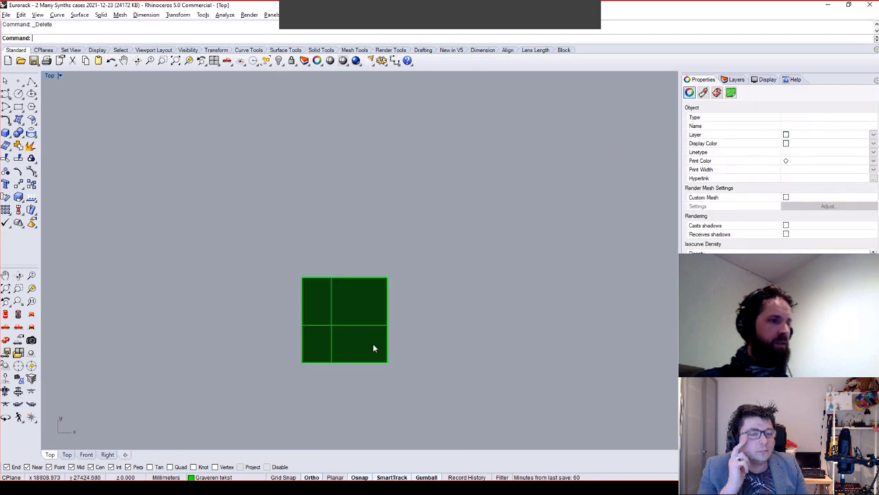
Try removing other pieces of the split boxes, and undo the removals and the split.
click(370, 328)
key(ctrl+z)
key(ctrl+z)
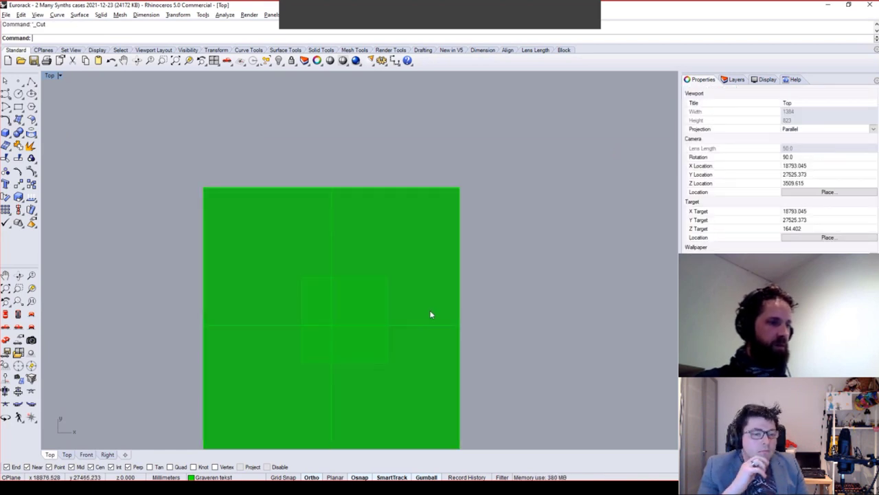
click(434, 334)
key(ctrl+x)
key(ctrl+z)
key(Escape)
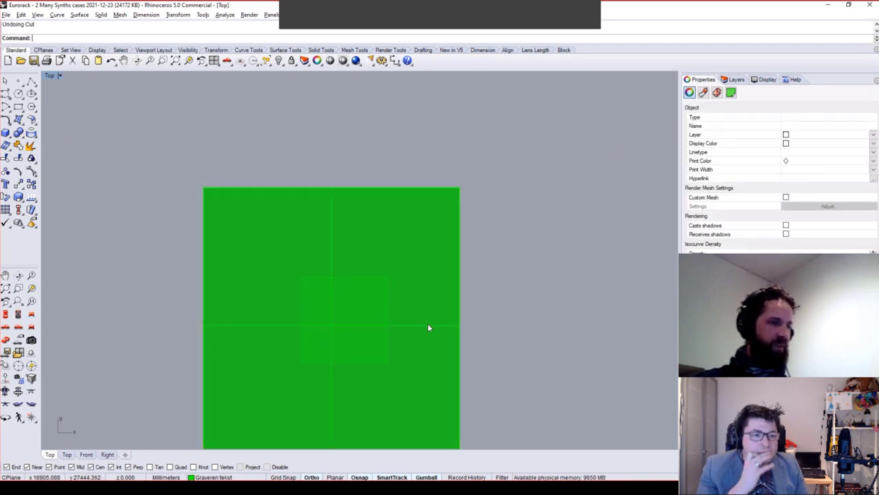
drag(273, 175, 432, 374)
key(Delete)
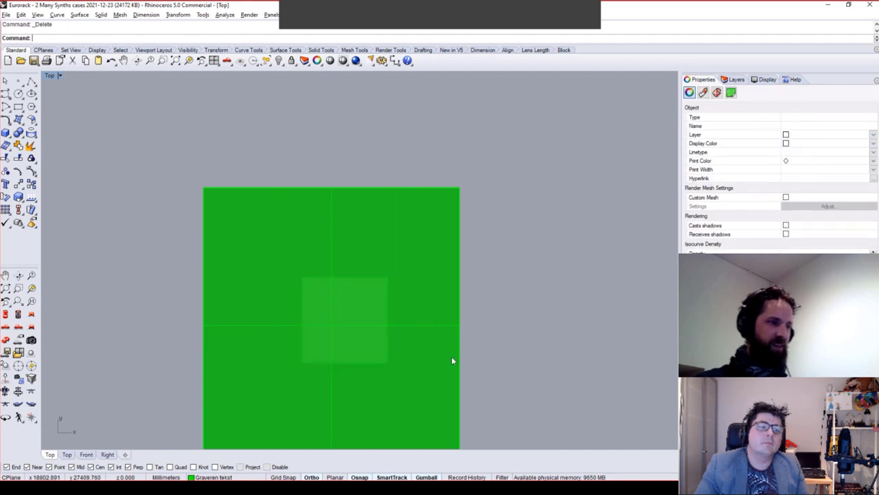
key(ctrl+z)
key(ctrl+z)
key(Escape)
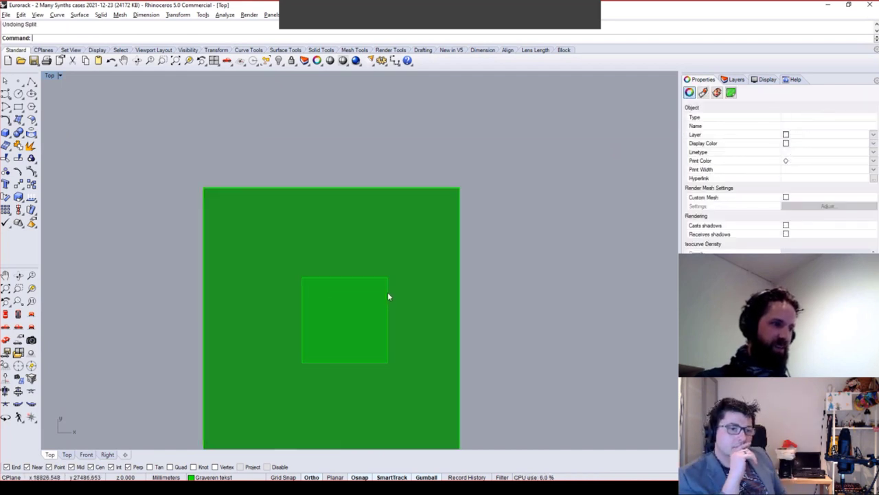
click(18, 132)
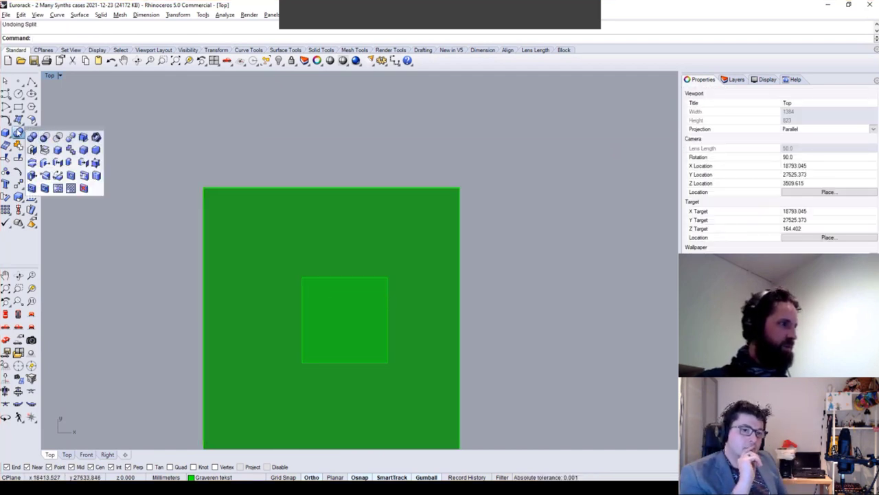
click(45, 137)
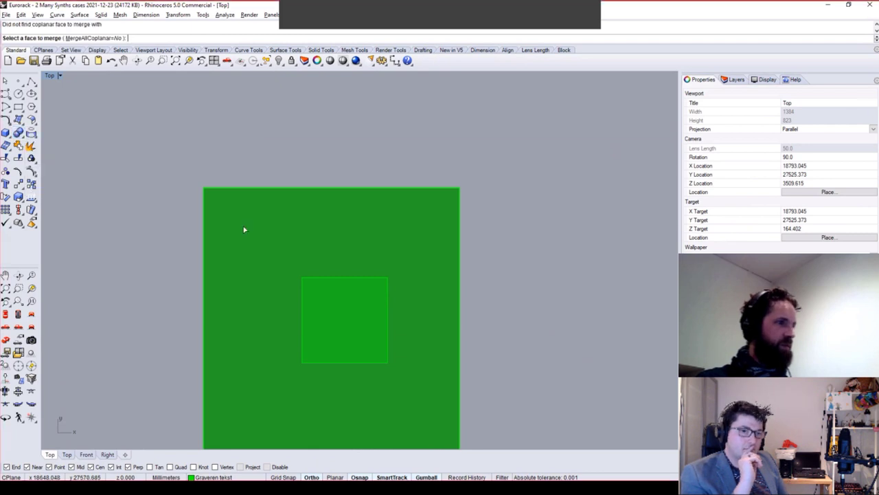
click(324, 279)
click(5, 314)
right_drag(270, 329, 262, 302)
key(Escape)
Scale the large box along its height only, from its base corner, down to a thin slab.
click(31, 316)
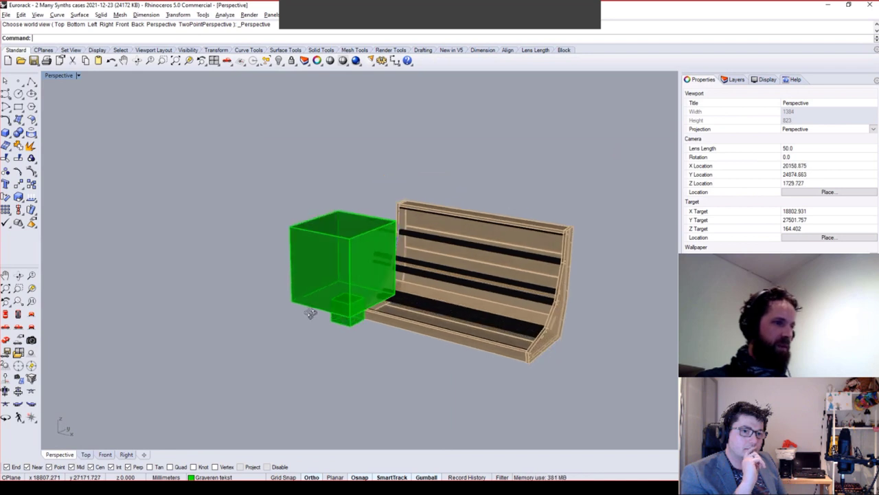
click(346, 329)
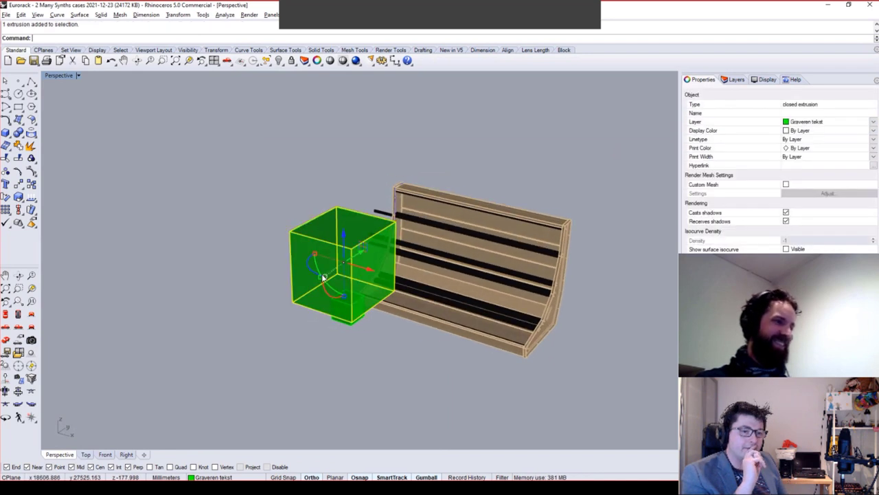
text(Scale)
key(Return)
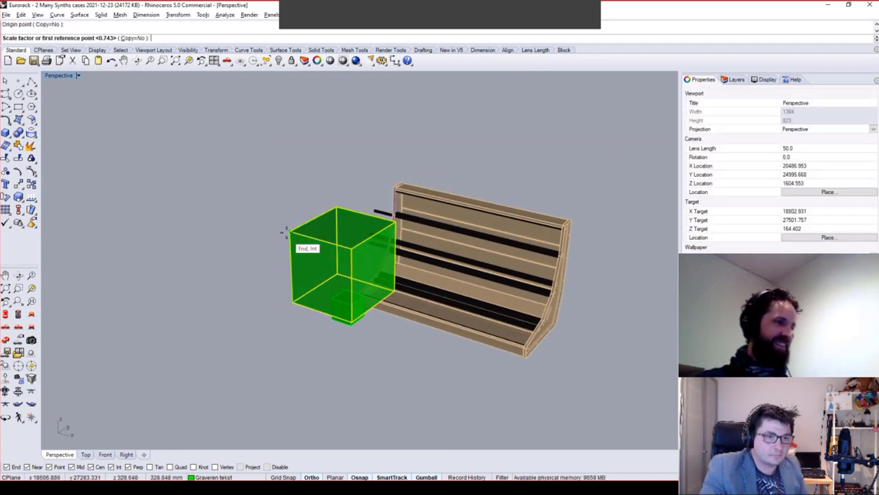
click(303, 305)
scroll(303, 305, up, 10)
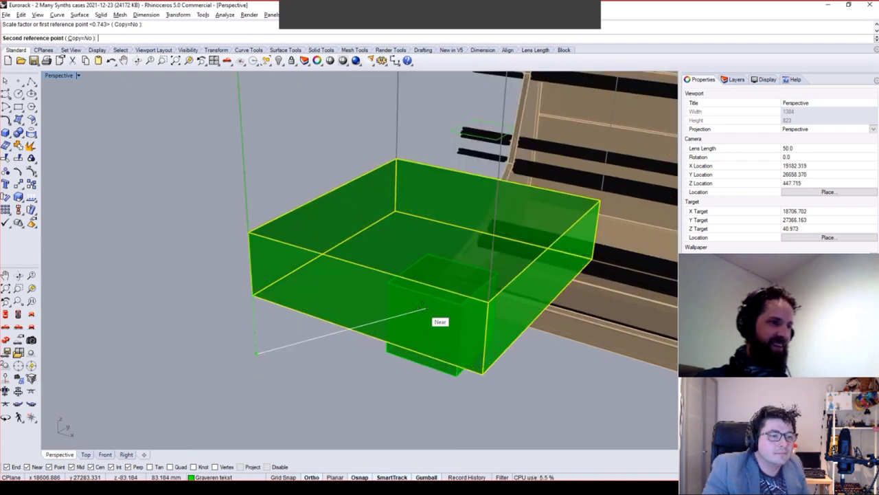
click(345, 310)
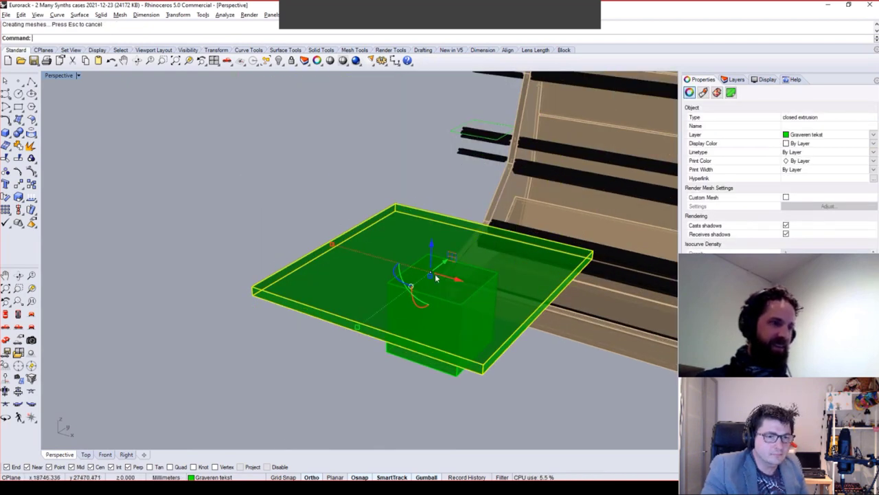
Move the 102 mm cube upward so that it passes through the thin slab.
right_drag(435, 276, 420, 250)
click(486, 372)
drag(451, 318, 448, 278)
Subtract the cube from the slab with Boolean Difference in the Top view and delete the leftover cube.
click(5, 314)
click(72, 284)
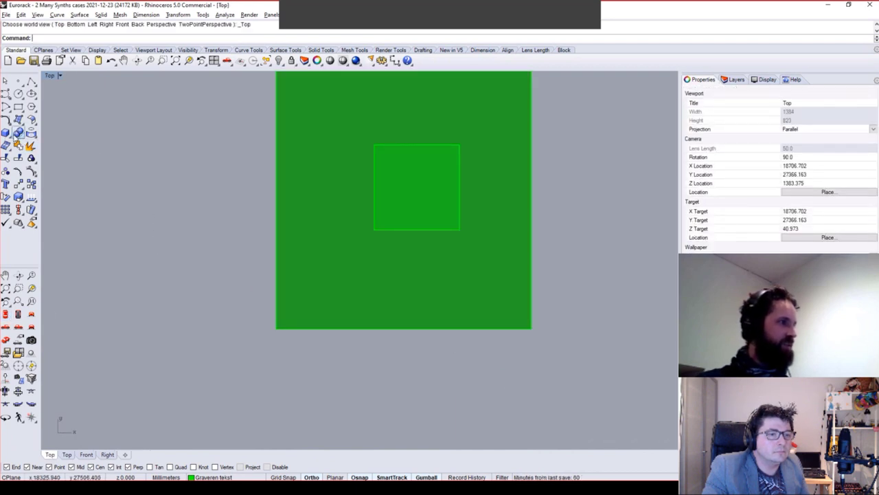
click(18, 134)
click(44, 137)
right_drag(315, 173, 300, 225)
click(309, 225)
right_click(323, 225)
click(391, 224)
right_click(398, 218)
key(Return)
click(405, 233)
key(Delete)
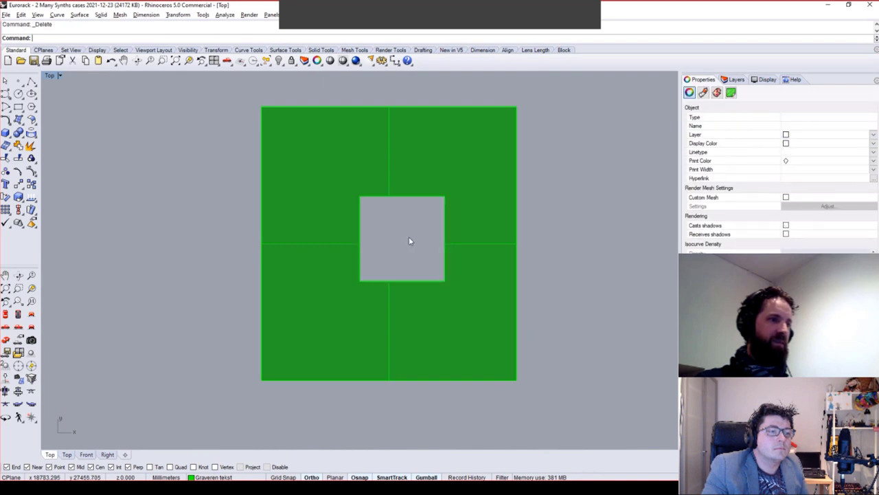
Put the slab with the square hole on the HATCH layer and hide its surface isocurves.
right_drag(410, 236, 365, 271)
click(433, 263)
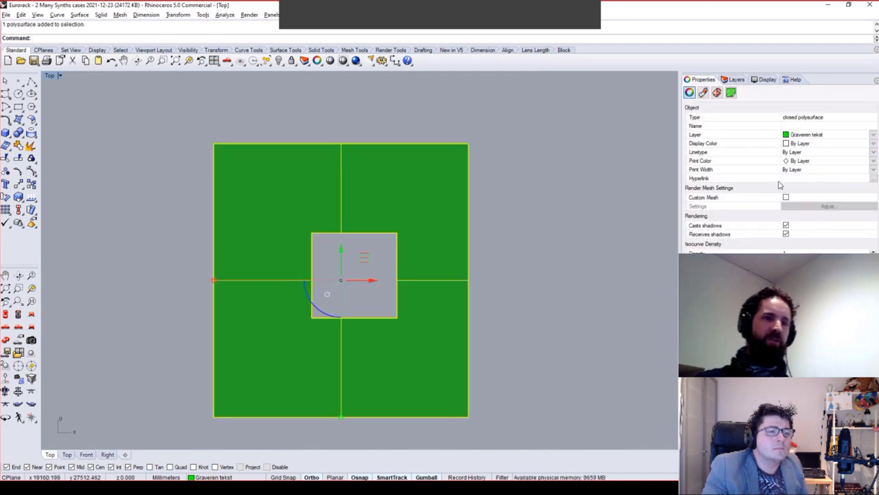
click(801, 136)
click(831, 201)
key(Escape)
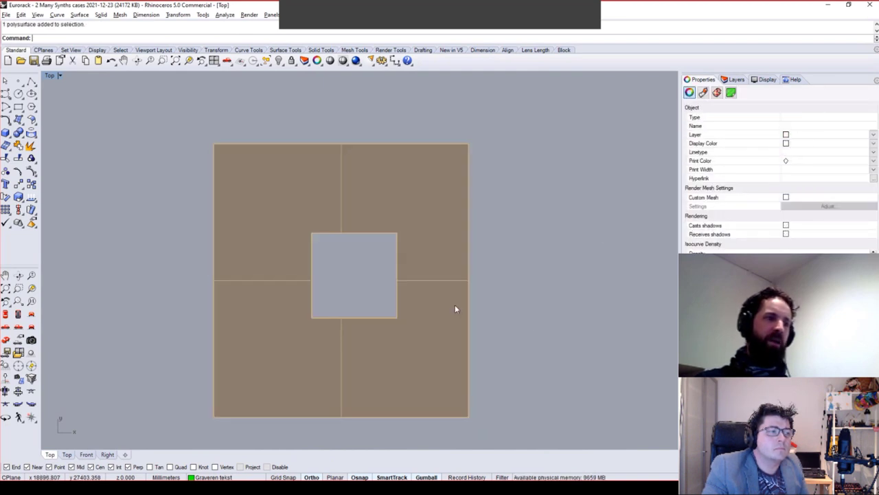
click(438, 228)
click(382, 272)
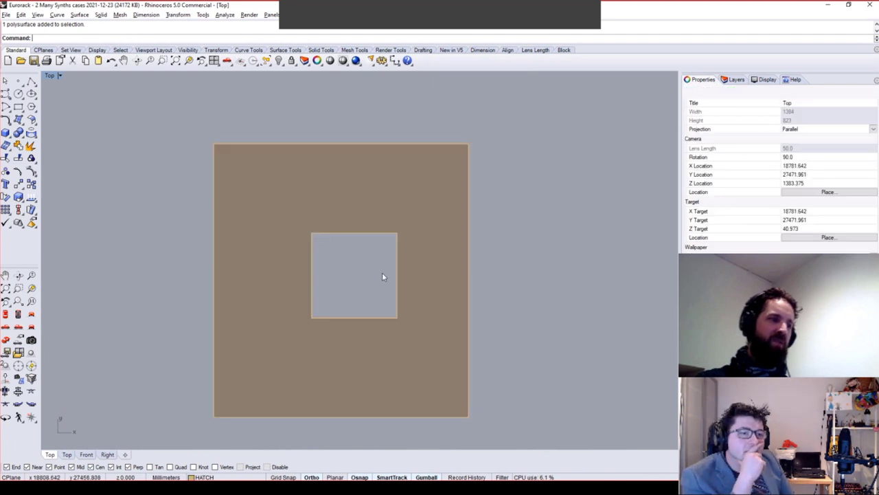
Draw two freehand rectangles within the square hole, one from its upper-left corner and a shallow one below it across the hole's width.
scroll(380, 250, up, 2)
right_drag(357, 259, 351, 271)
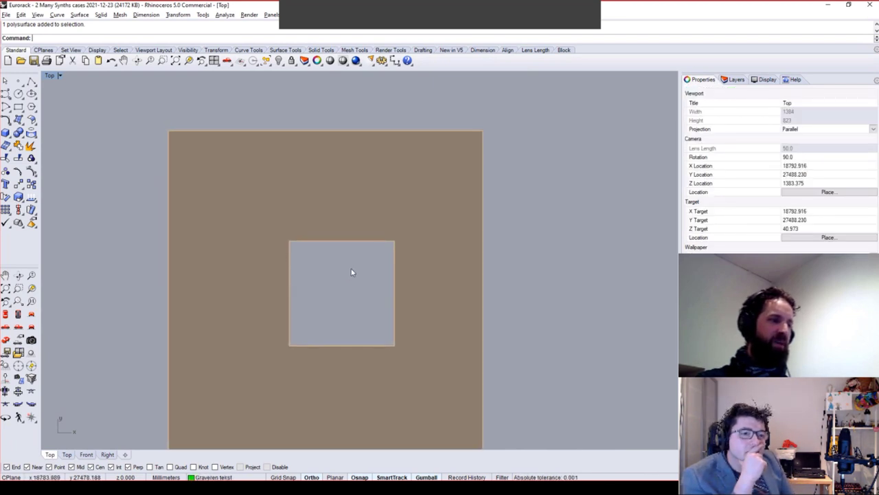
scroll(351, 270, up, 6)
click(18, 107)
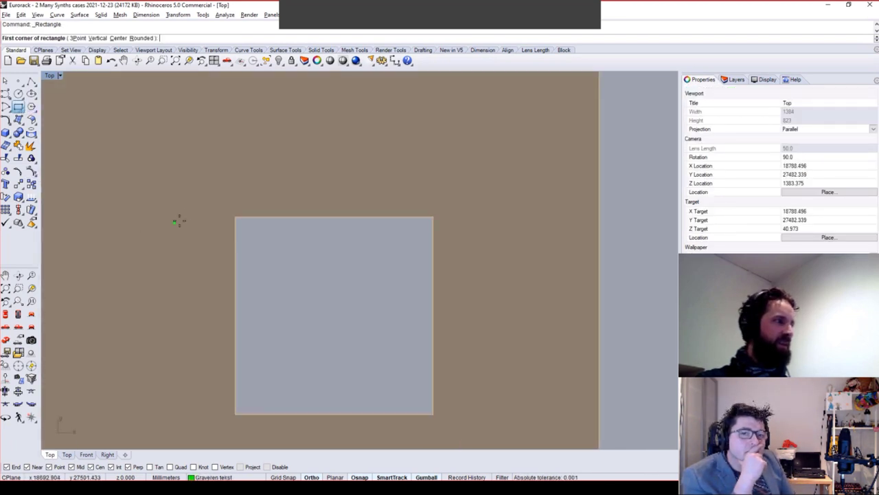
click(235, 218)
click(426, 347)
right_click(435, 351)
click(431, 357)
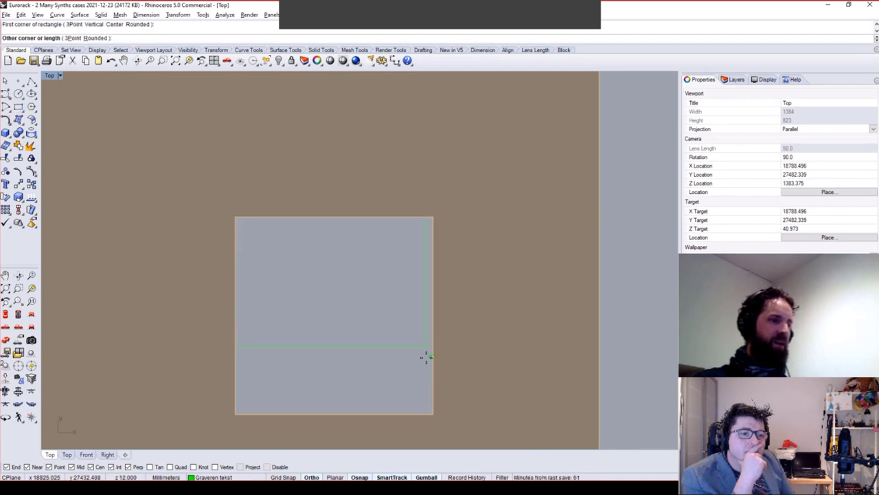
click(228, 386)
key(Return)
scroll(323, 329, down, 3)
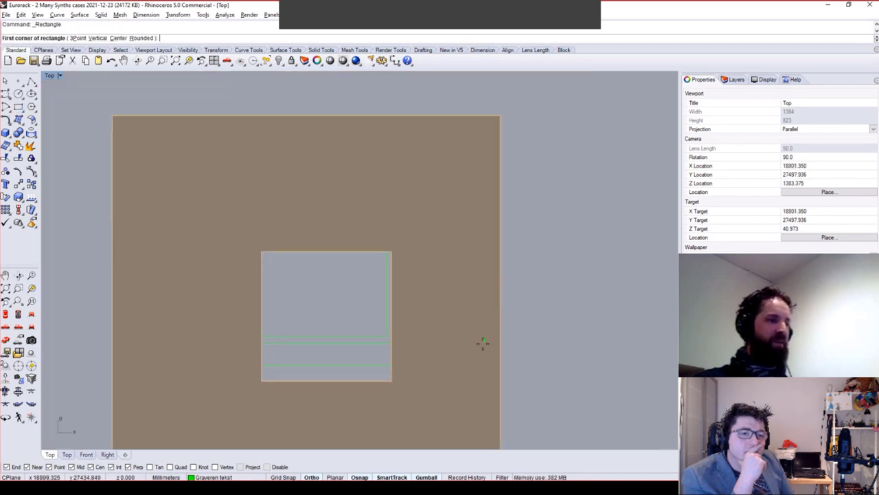
scroll(486, 335, up, 1)
key(Escape)
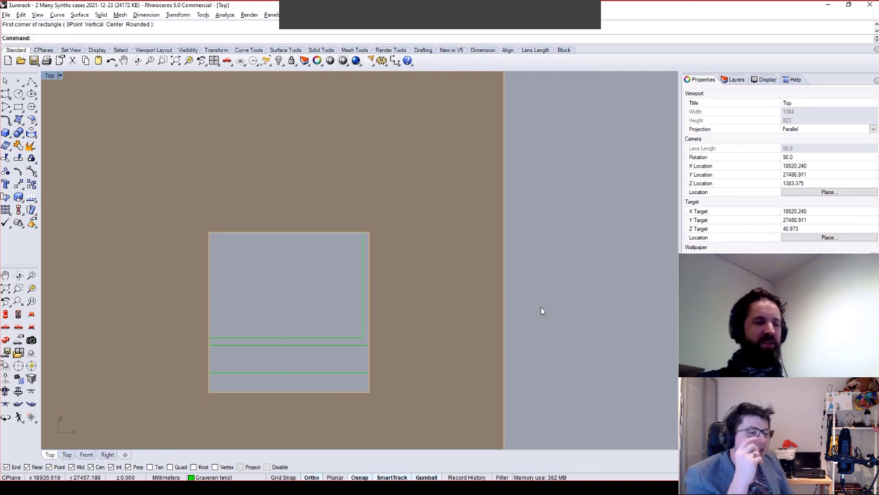
Delete the demonstration slab together with the rectangles drawn in its hole.
scroll(464, 279, up, 2)
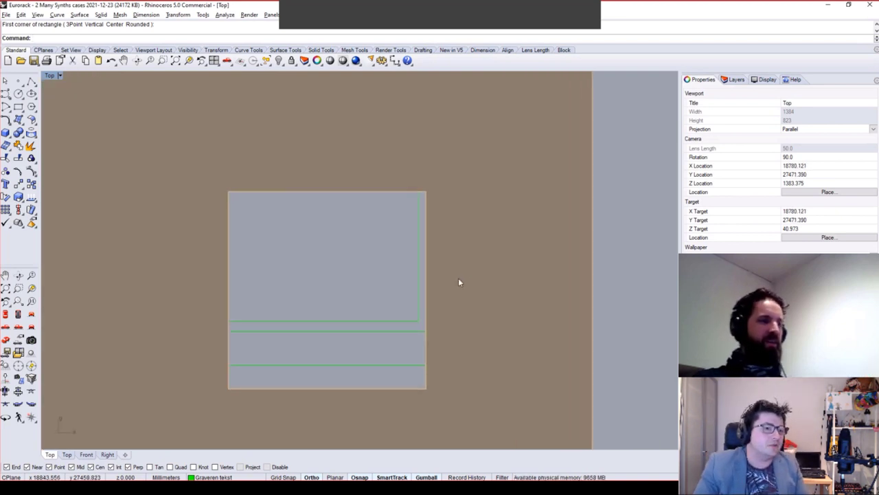
right_drag(459, 278, 467, 250)
scroll(489, 283, up, 1)
scroll(484, 256, down, 1)
scroll(533, 234, down, 2)
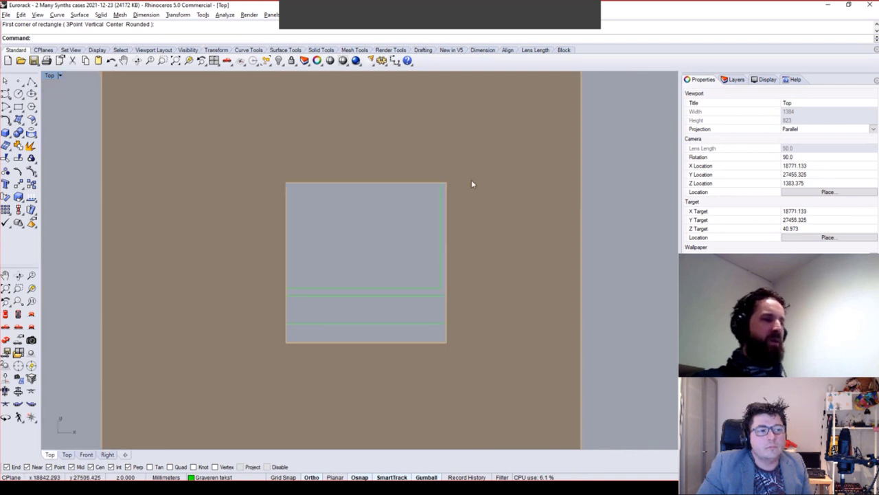
right_drag(471, 183, 412, 218)
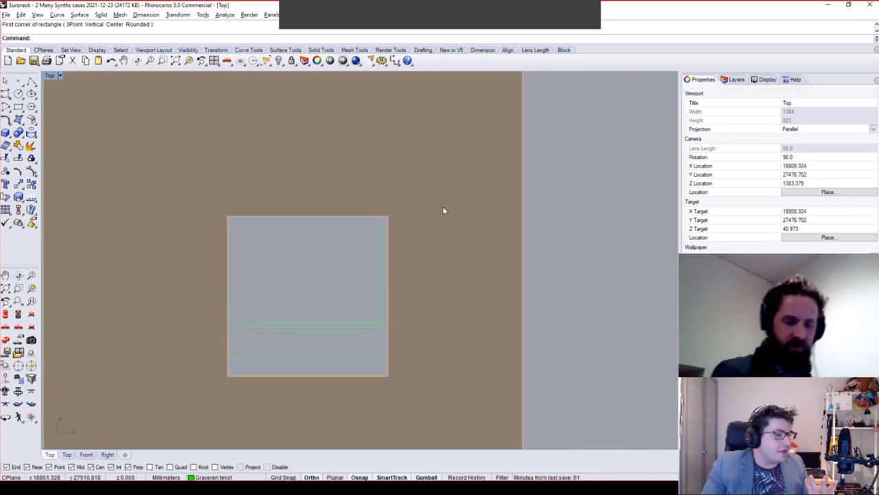
scroll(457, 205, down, 5)
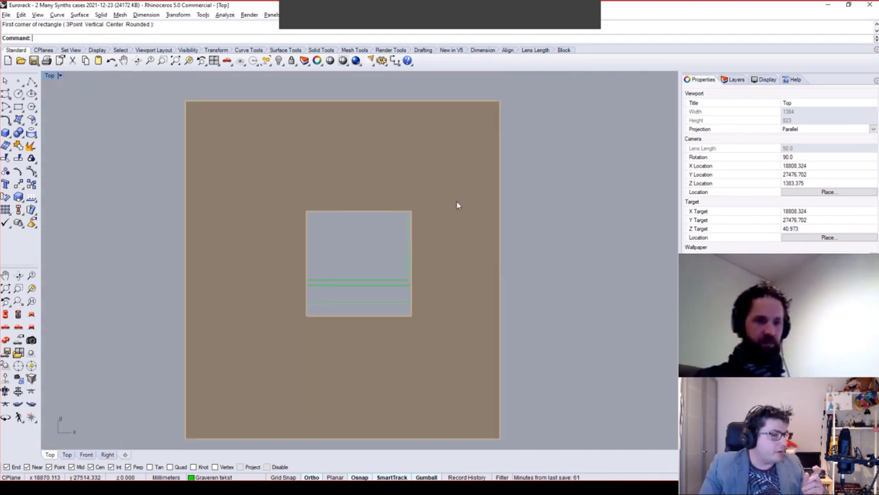
drag(564, 194, 372, 298)
key(Delete)
View the whole synth case at full extents in the Front and Perspective views.
text(z)
key(Return)
text(e)
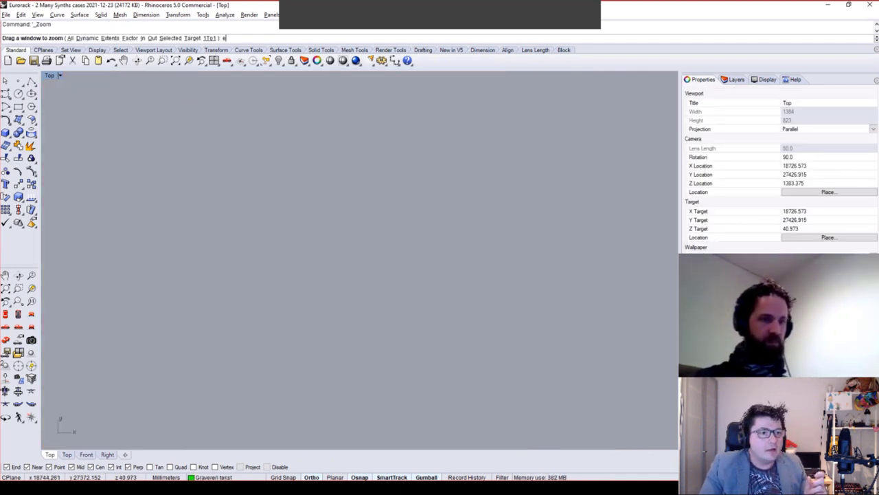
key(Return)
click(30, 315)
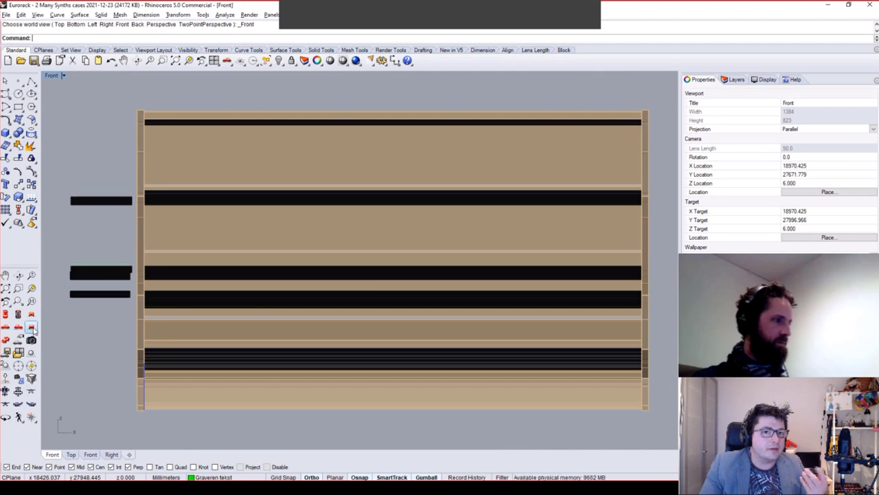
click(5, 340)
right_drag(206, 320, 318, 300)
text(z)
key(Return)
text(e)
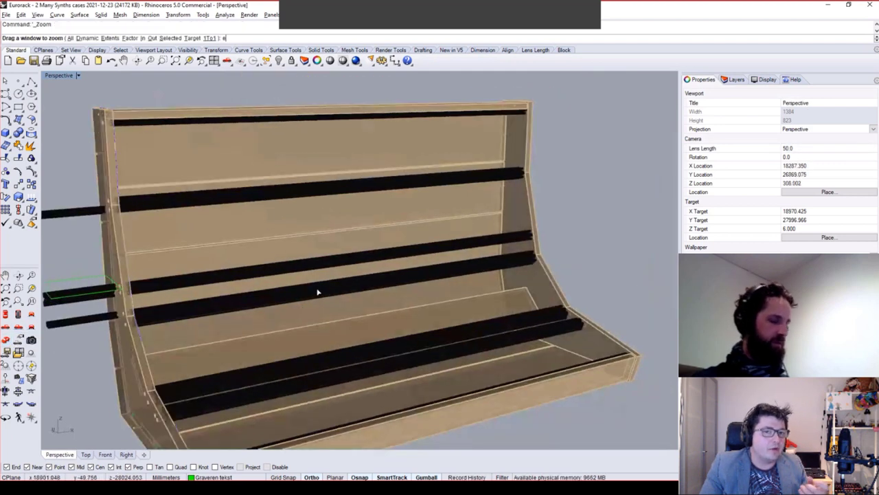
key(Return)
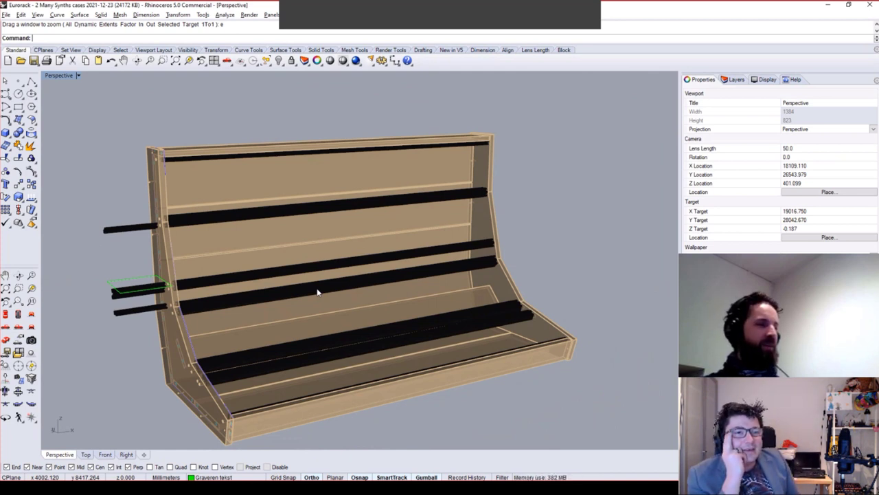
Draw a freehand box on the HATCH layer against the outside of the side wall, starting from the wall's upper corner.
mouse_move(558, 194)
right_down()
mouse_move(527, 197)
mouse_move(536, 203)
mouse_move(557, 185)
right_up()
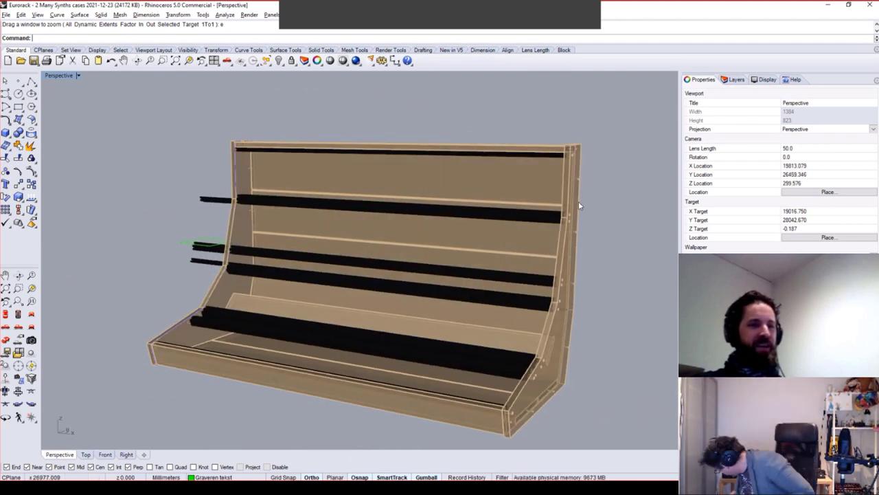
click(6, 133)
right_drag(357, 171, 638, 158)
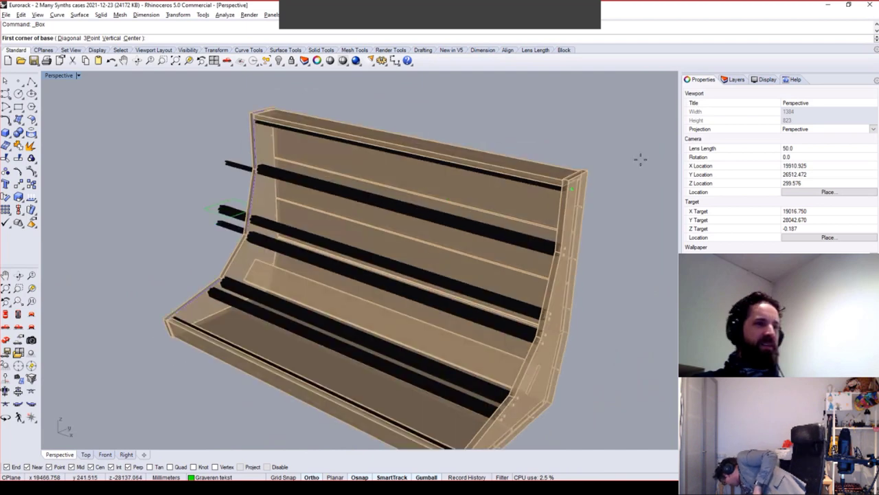
scroll(638, 157, up, 3)
click(732, 81)
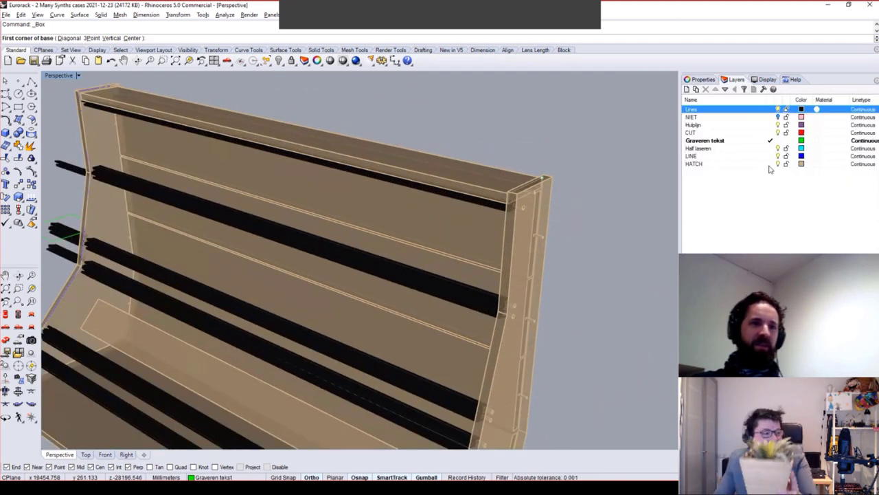
click(770, 164)
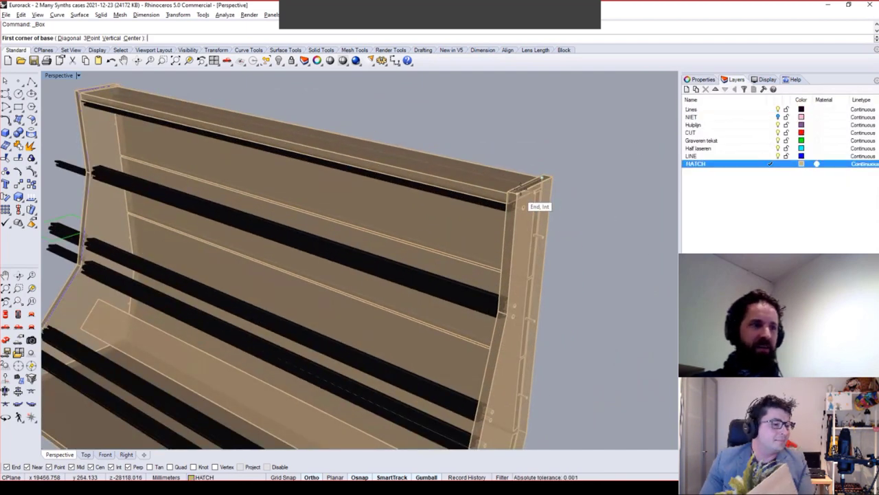
click(534, 199)
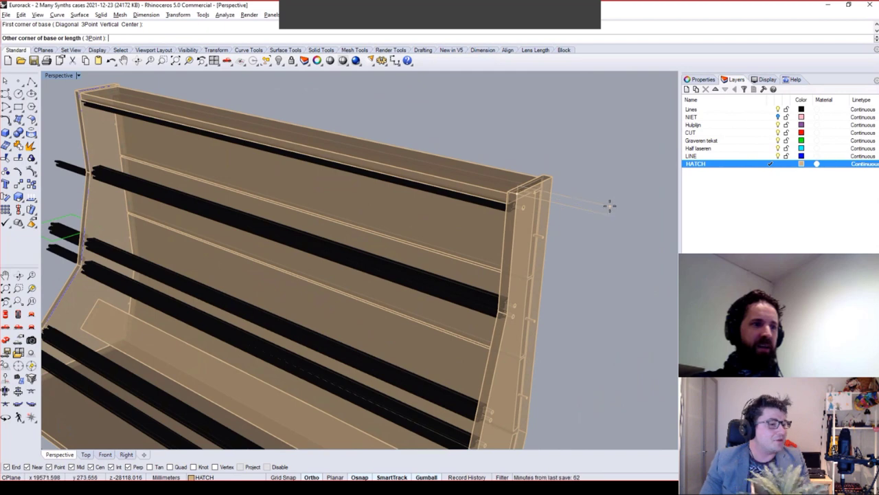
click(580, 310)
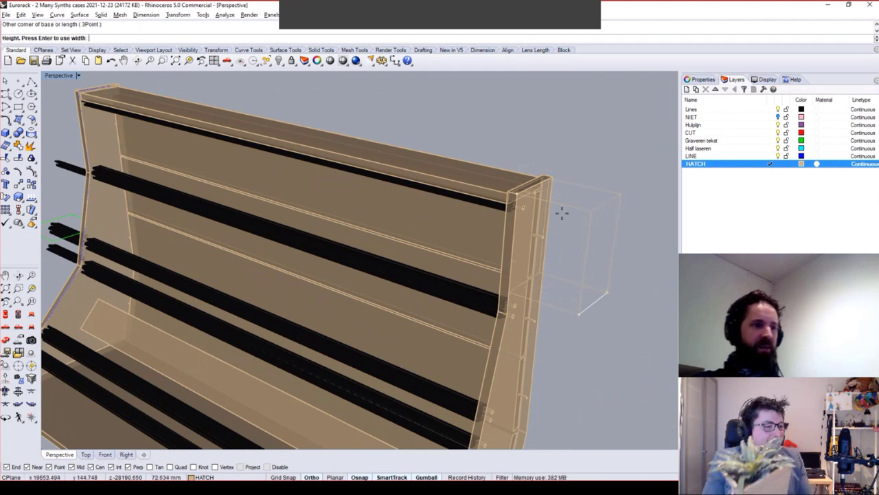
click(565, 190)
Examine the new box against the synth case's side wall from several angles.
right_drag(592, 193, 613, 176)
scroll(603, 176, down, 4)
scroll(638, 138, up, 5)
scroll(570, 196, down, 5)
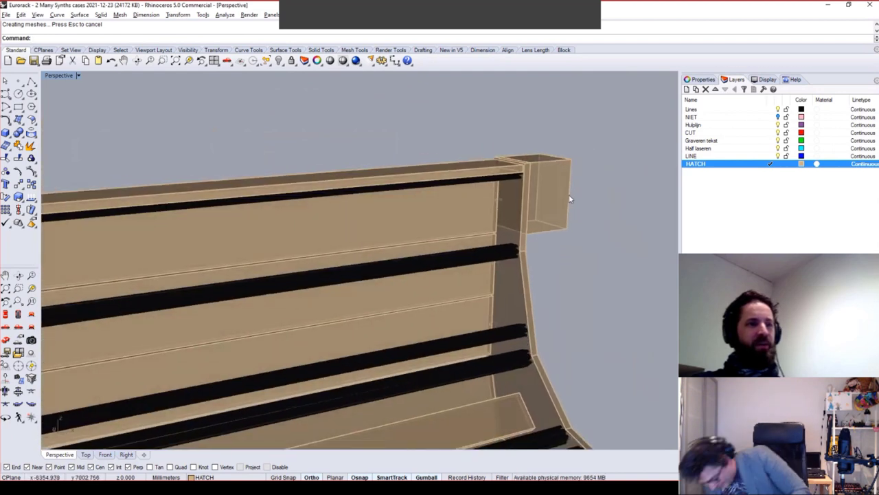
right_drag(566, 188, 535, 189)
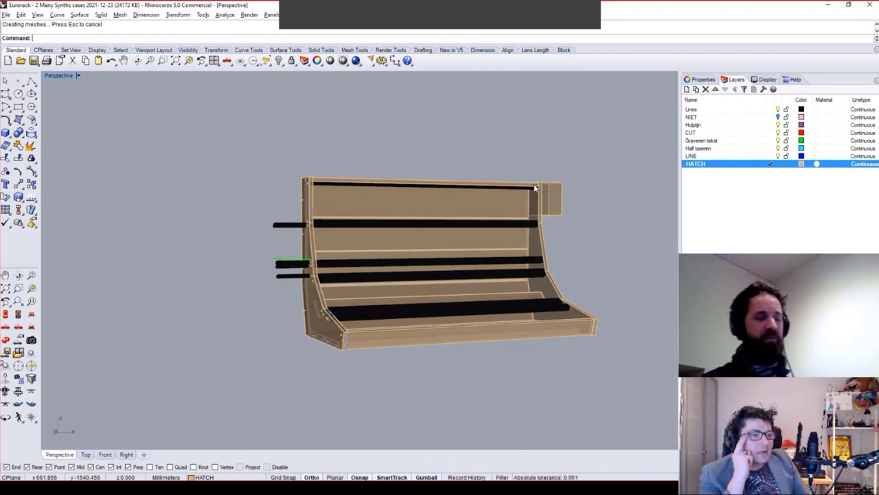
right_drag(539, 187, 424, 196)
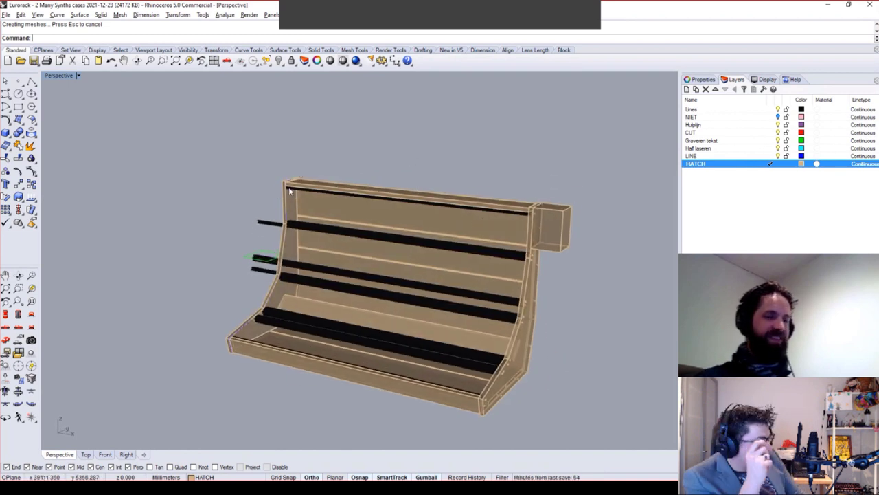
right_drag(458, 198, 417, 205)
In the Right view, draw a freehand slanted line on the Lines layer from above the case down to the box's upper edge.
click(7, 327)
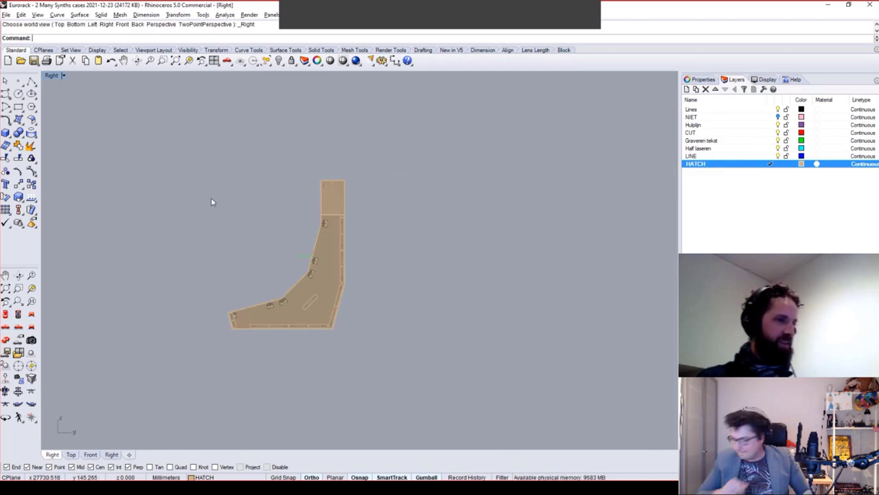
click(32, 93)
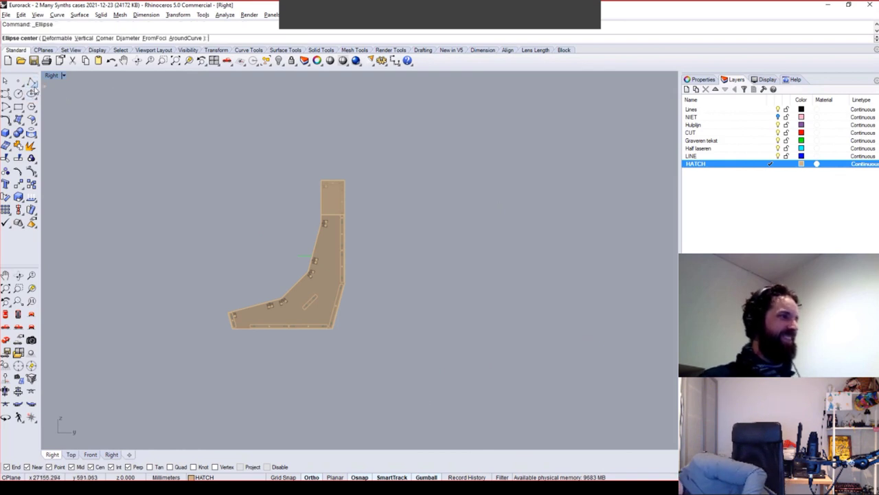
click(34, 85)
click(68, 86)
right_drag(239, 148, 309, 201)
scroll(400, 232, up, 8)
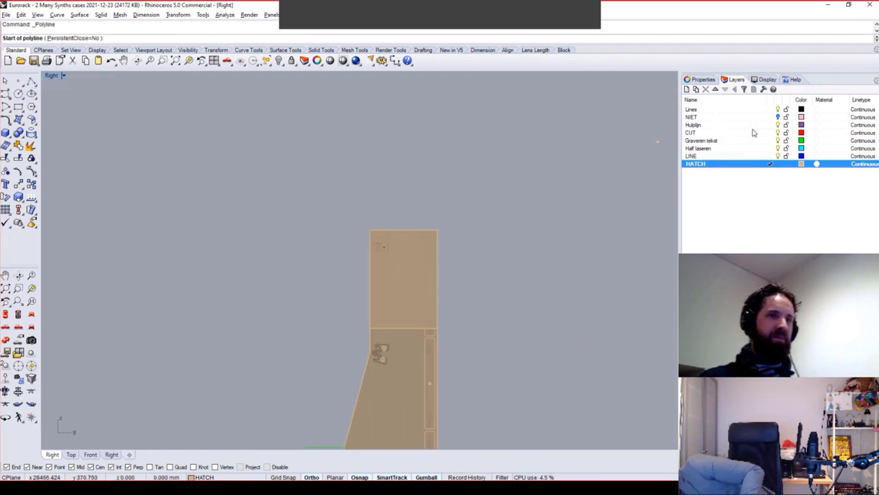
click(772, 111)
click(336, 158)
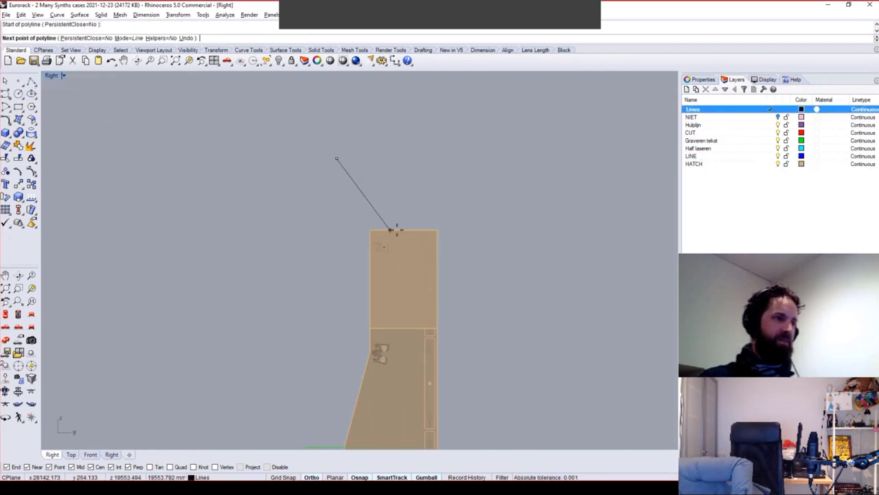
click(410, 230)
right_click(410, 230)
Continue the line's free end with a gently sloping segment away from the case and a short vertical segment downward.
right_click(371, 192)
click(336, 158)
right_click(189, 202)
right_click(165, 199)
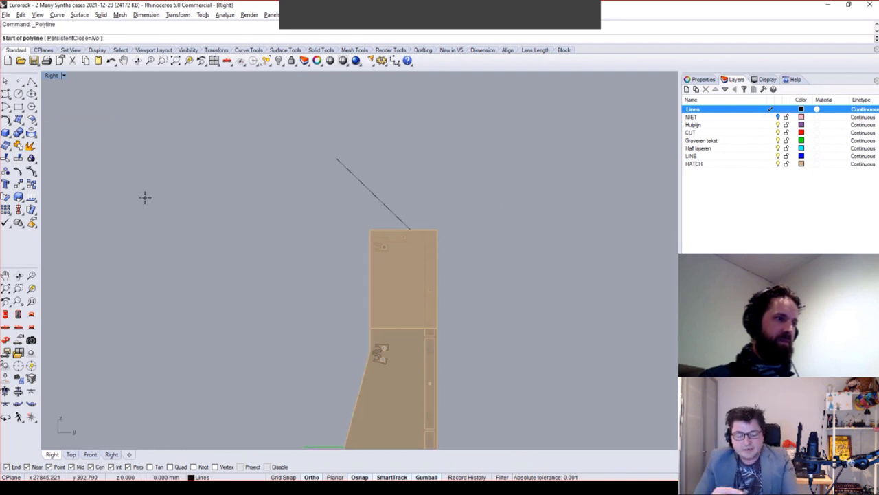
click(173, 202)
click(336, 158)
right_click(336, 158)
right_drag(165, 217, 284, 163)
right_click(284, 163)
click(292, 148)
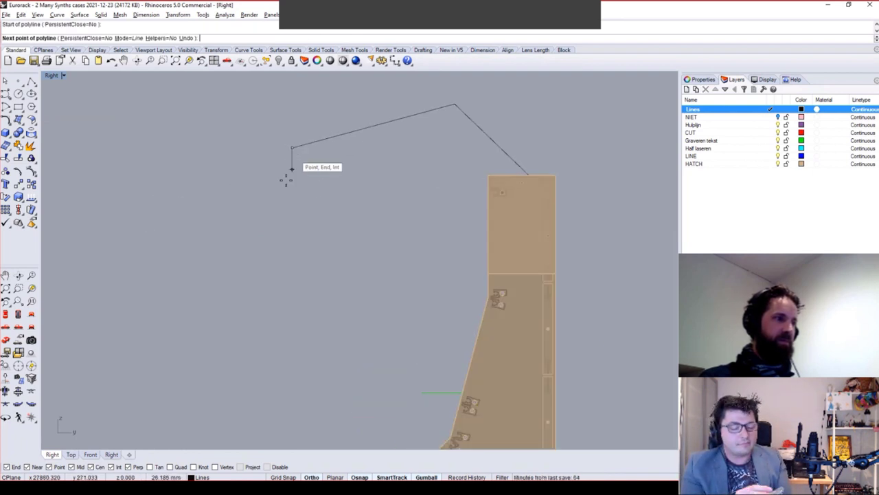
click(276, 199)
right_click(277, 199)
scroll(276, 199, down, 6)
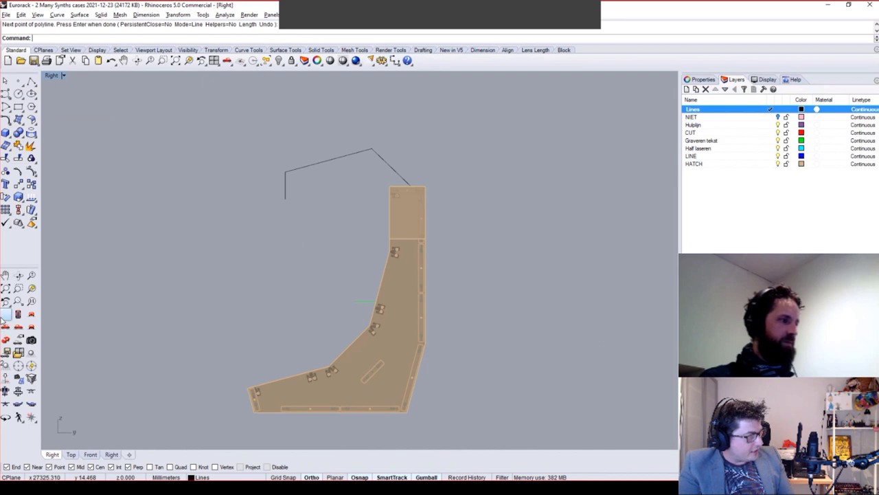
Project the drawn lines to the Right view's construction plane and delete the input objects.
click(18, 327)
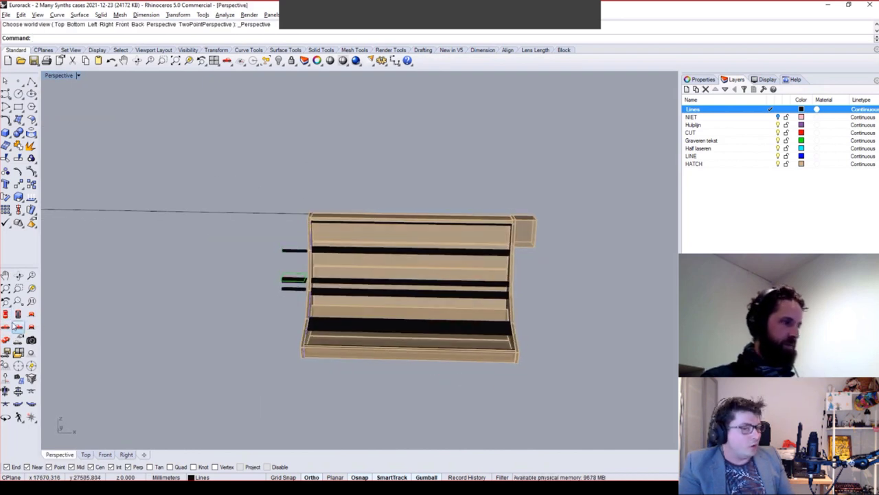
click(6, 326)
click(330, 210)
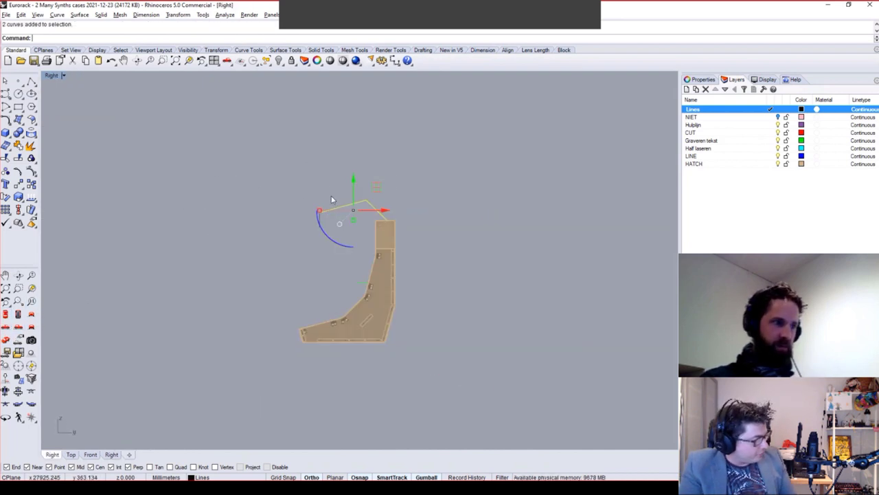
text(proje)
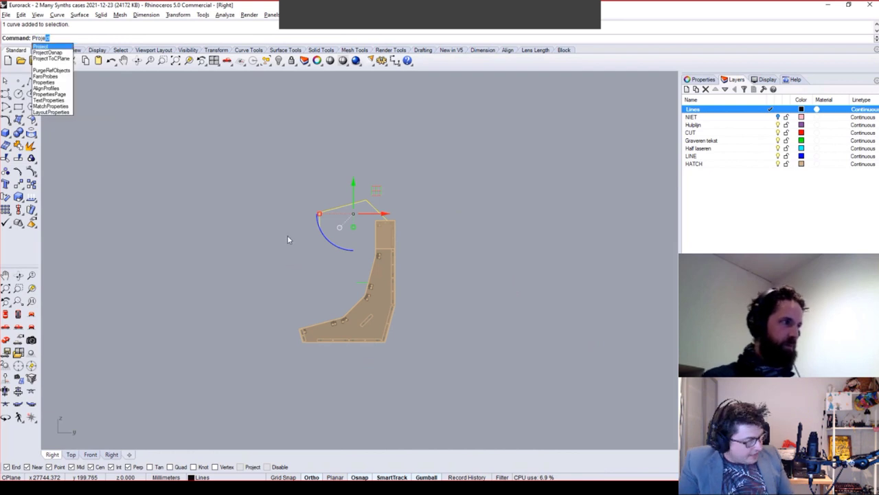
key(Return)
text(y)
key(Return)
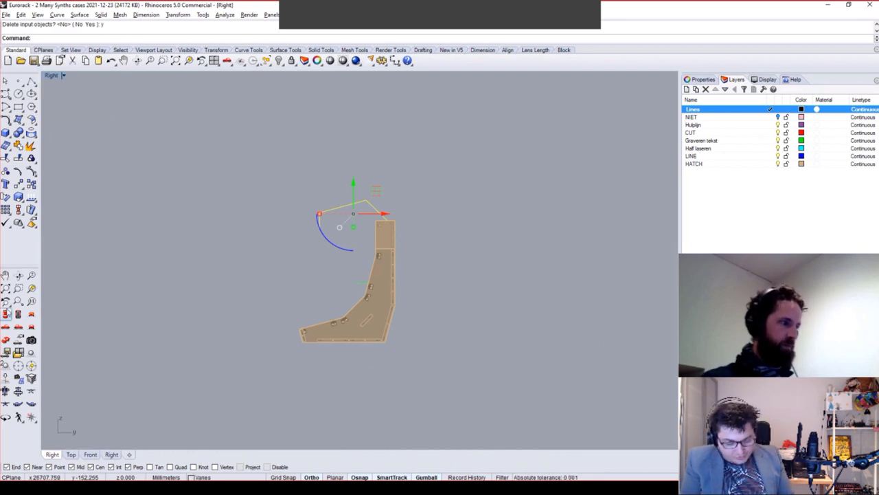
Move the projected lines along the case's length direction until they are close beside the synth case.
click(5, 314)
click(5, 339)
right_drag(275, 265, 291, 270)
text(z)
key(Return)
text(e)
key(Return)
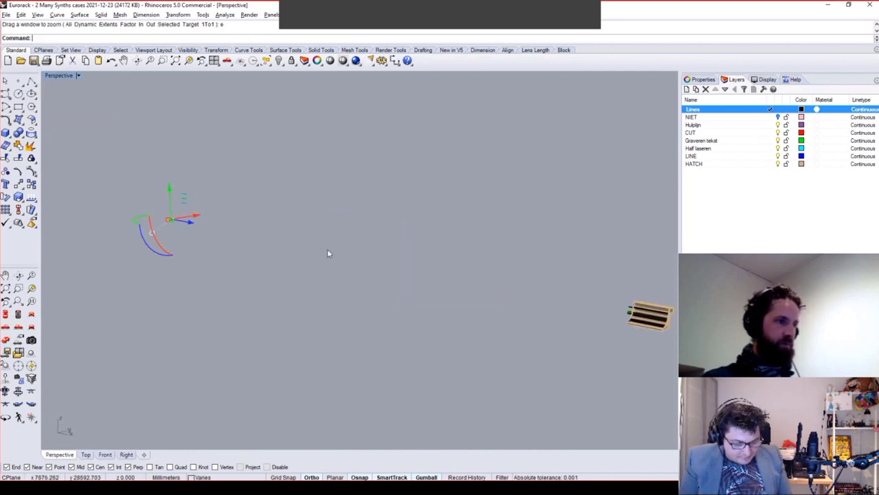
drag(190, 223, 653, 313)
Move the lines further along the case's length so they sit over the middle of its upper panel.
key(ctrl+w)
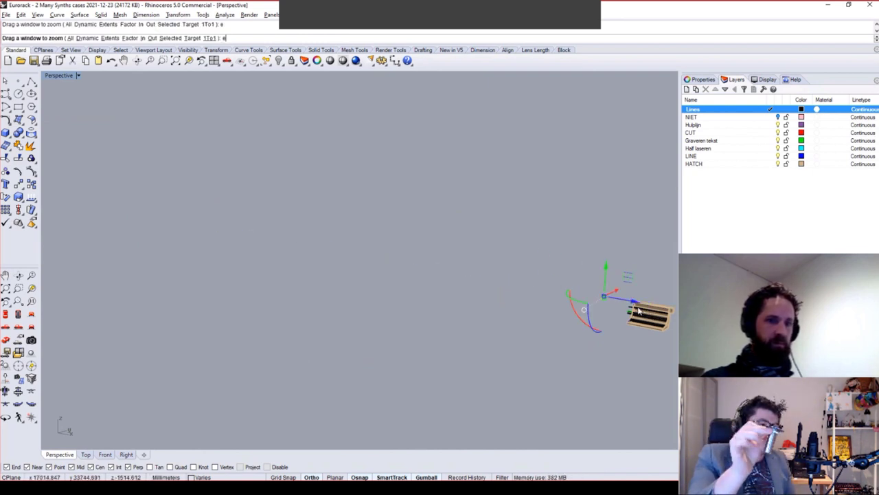
text(e)
key(Return)
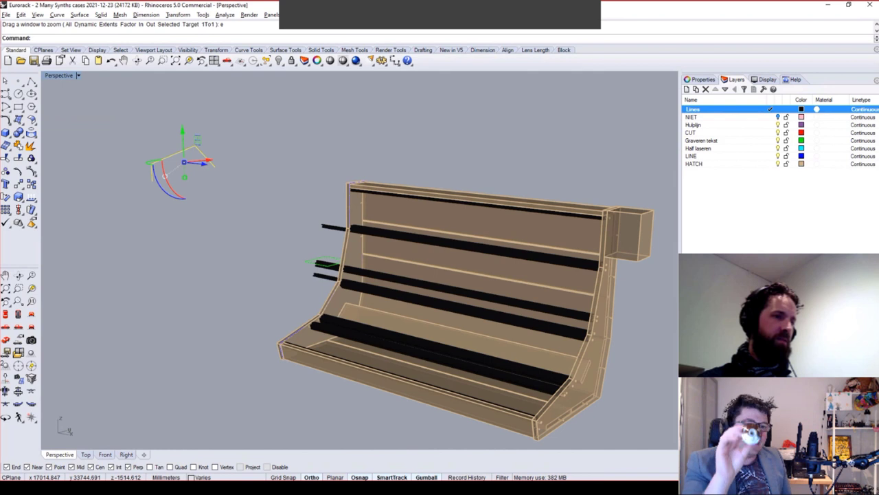
right_drag(373, 295, 440, 292)
drag(144, 170, 501, 208)
Pipe the bent lines above the case with a radius of 1 mm.
text(pipe)
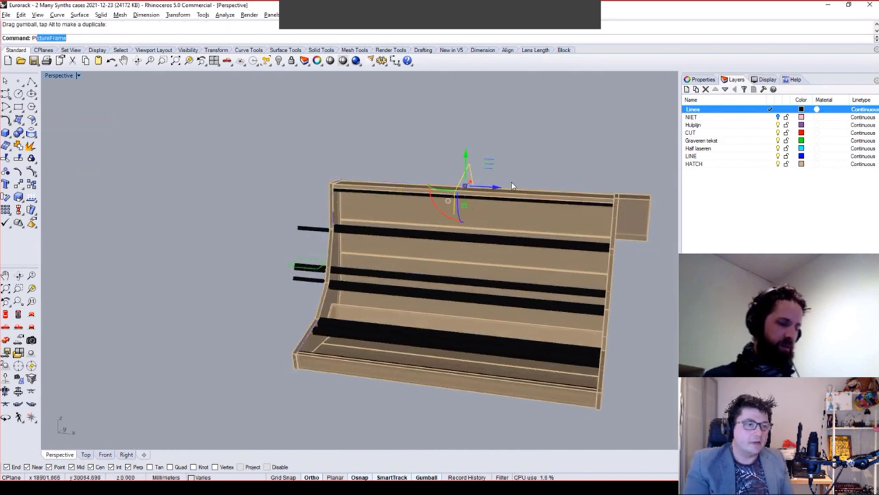
key(Return)
key(Return)
text(Pipe)
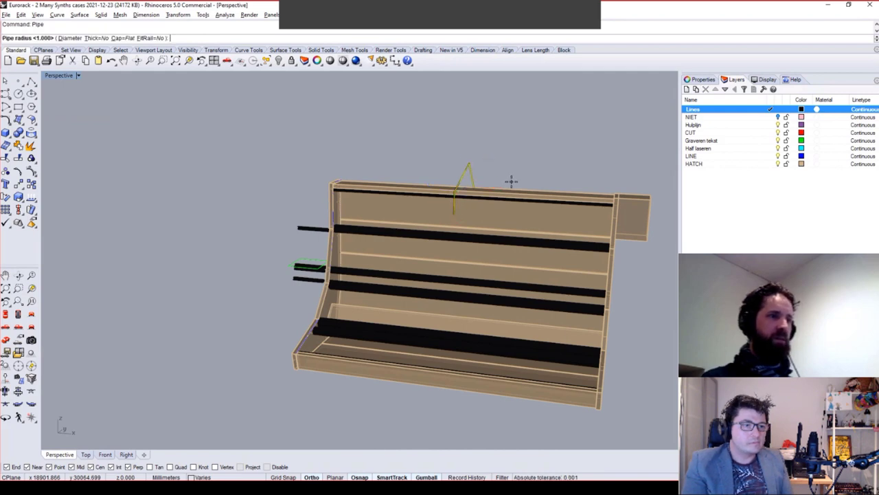
key(Return)
Examine the thin piped shape above the synth case from several angles and distances.
right_drag(546, 179, 492, 238)
scroll(526, 165, up, 4)
scroll(492, 238, down, 4)
scroll(461, 275, up, 2)
right_drag(460, 278, 481, 294)
scroll(480, 294, up, 3)
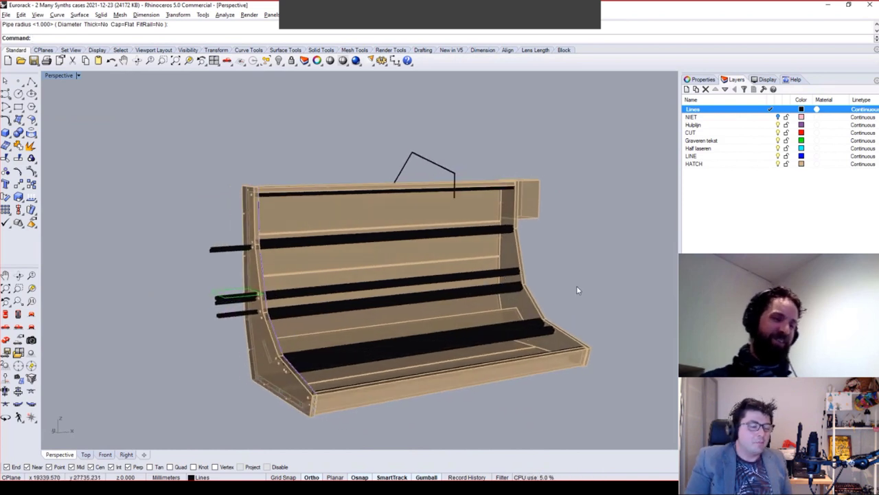
right_drag(577, 290, 520, 289)
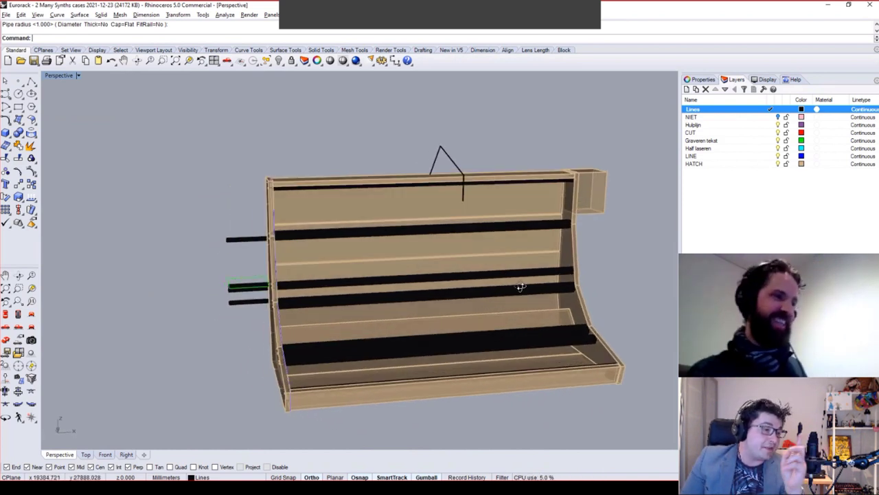
right_drag(508, 252, 503, 215)
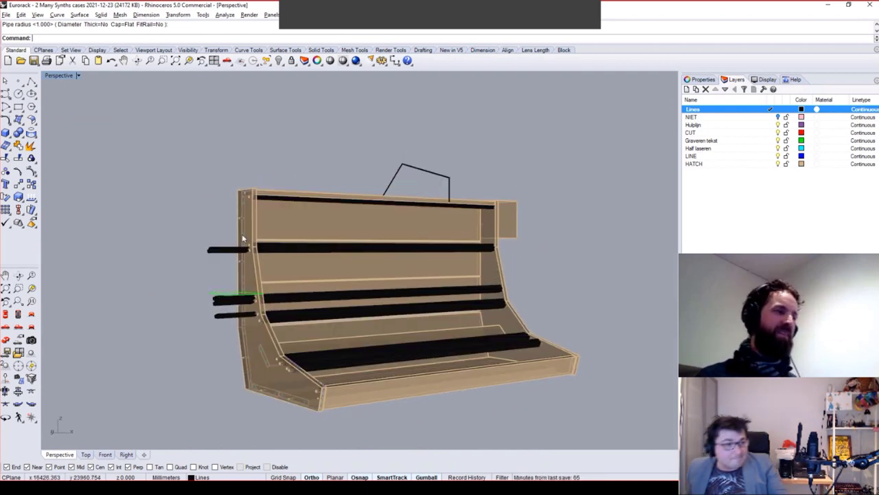
right_drag(242, 239, 437, 212)
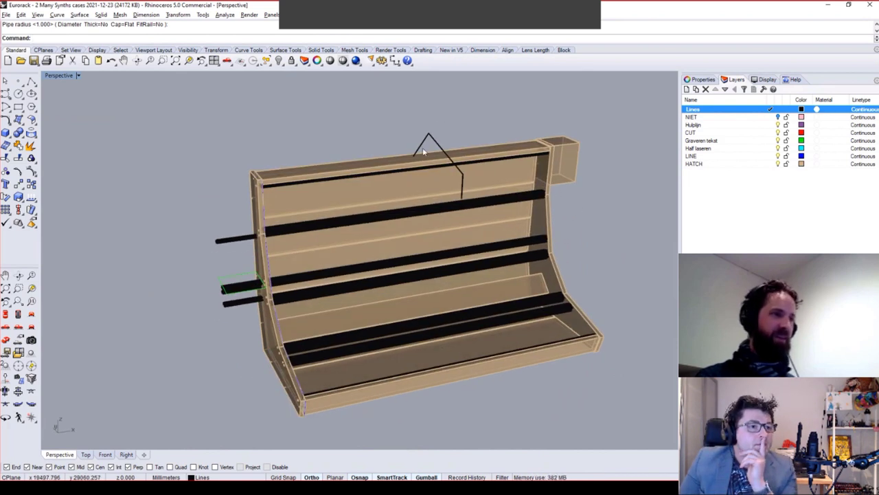
right_drag(435, 154, 282, 220)
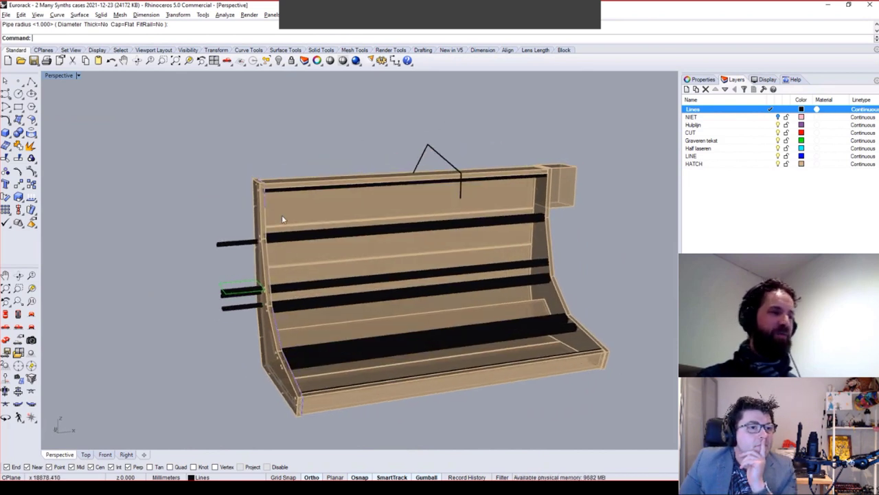
right_drag(514, 352, 420, 294)
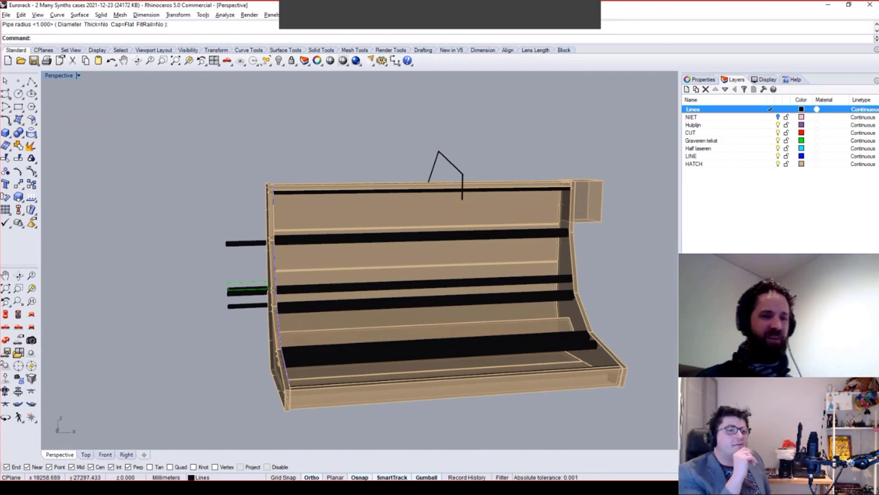
right_drag(568, 308, 492, 201)
Undo the thin pipe and pipe the same lines with a radius of 10 mm.
click(478, 153)
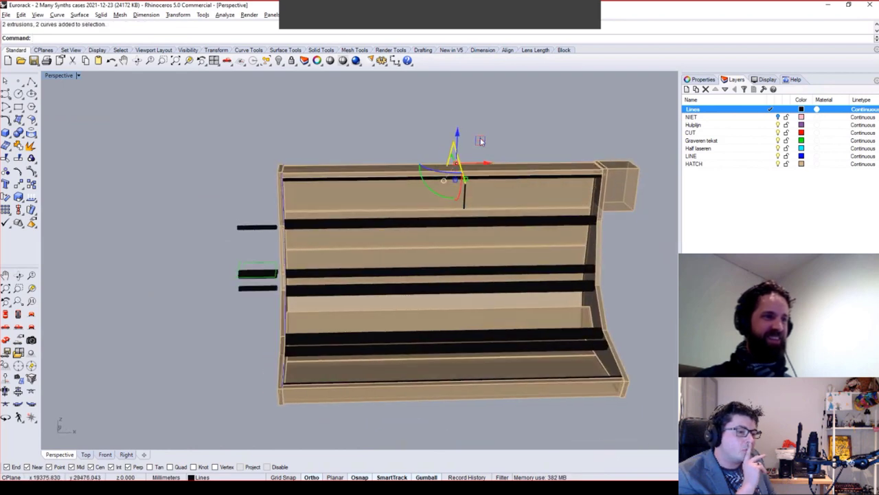
mouse_move(467, 169)
right_down()
mouse_move(487, 138)
mouse_move(508, 158)
mouse_move(469, 163)
mouse_move(499, 162)
mouse_move(481, 164)
right_up()
click(451, 187)
key(ctrl+z)
text(Pipe)
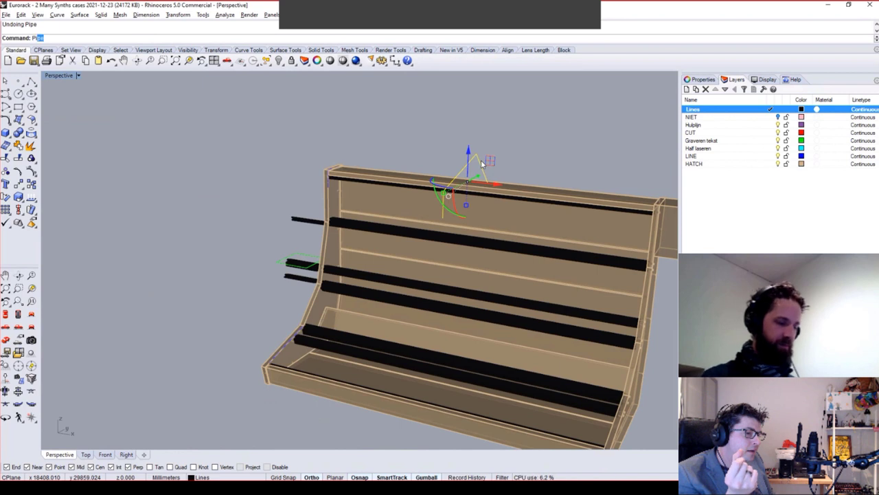
key(Return)
key(Return)
key(Return)
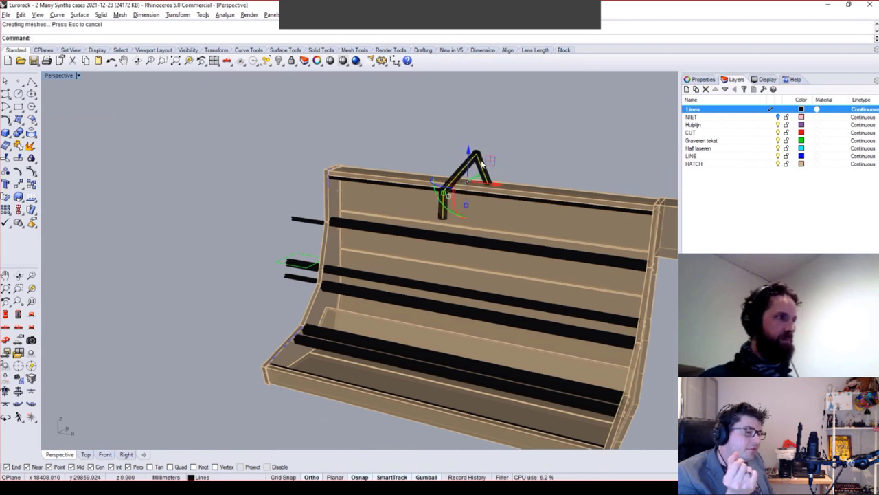
Undo the thick pipe and pipe the same bent lines with a smaller radius.
right_drag(507, 149, 513, 162)
key(ctrl+z)
key(Return)
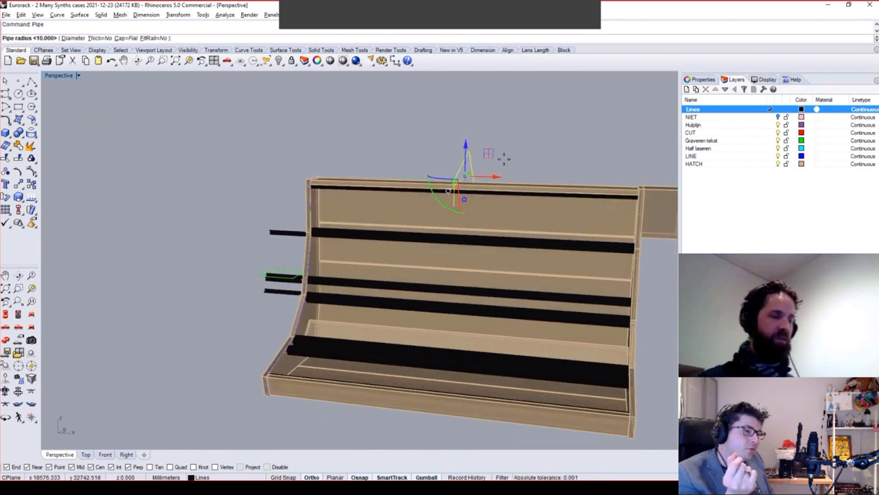
key(Return)
key(Return)
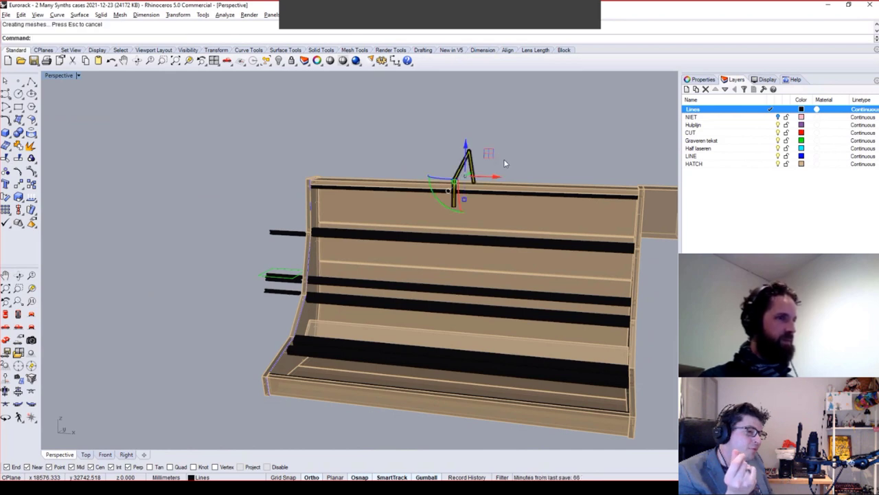
Group the three pipes above the case together with their three curves.
right_drag(493, 160, 462, 179)
drag(462, 181, 448, 180)
right_drag(448, 180, 478, 188)
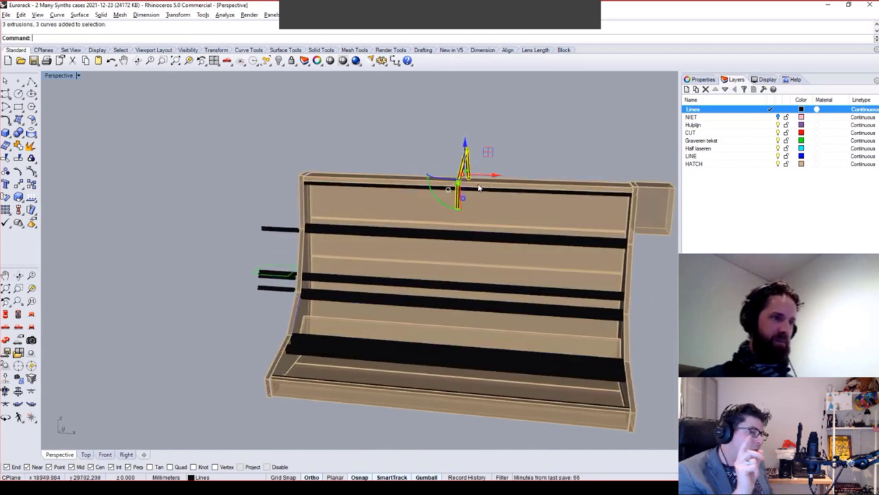
key(ctrl+g)
click(436, 101)
Move the grouped bent pipes along the case's length, away from the protruding box at its far end.
mouse_move(446, 151)
right_down()
mouse_move(465, 153)
mouse_move(436, 160)
right_up()
click(437, 159)
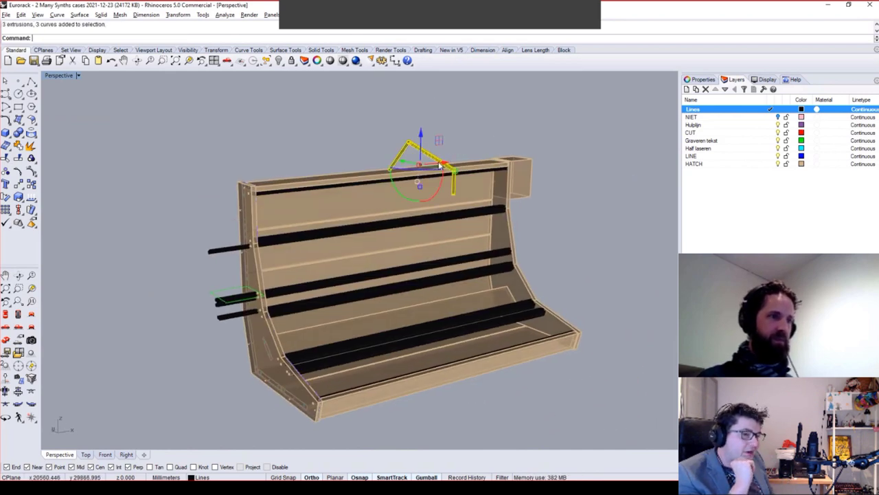
drag(440, 163, 360, 174)
click(461, 138)
mouse_move(461, 137)
right_down()
mouse_move(372, 119)
mouse_move(348, 128)
mouse_move(475, 123)
mouse_move(444, 121)
mouse_move(463, 123)
right_up()
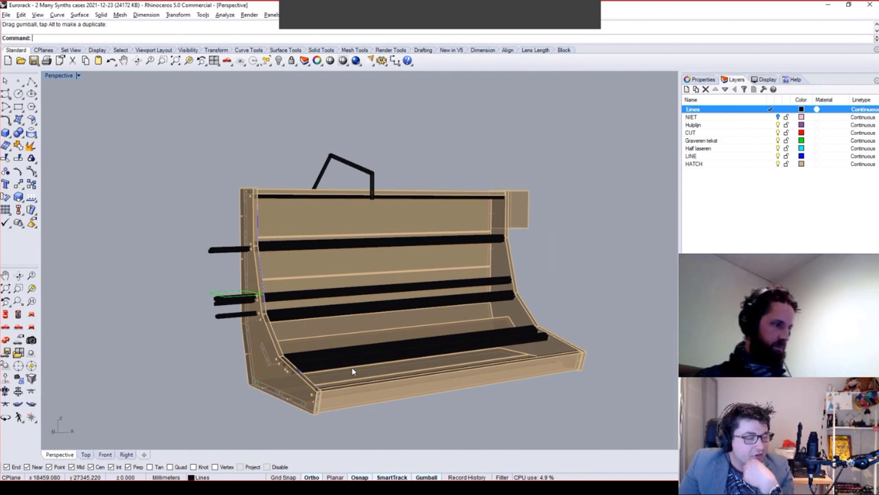
Create a small flat box in front of the case, with a width of 22 mm.
click(5, 133)
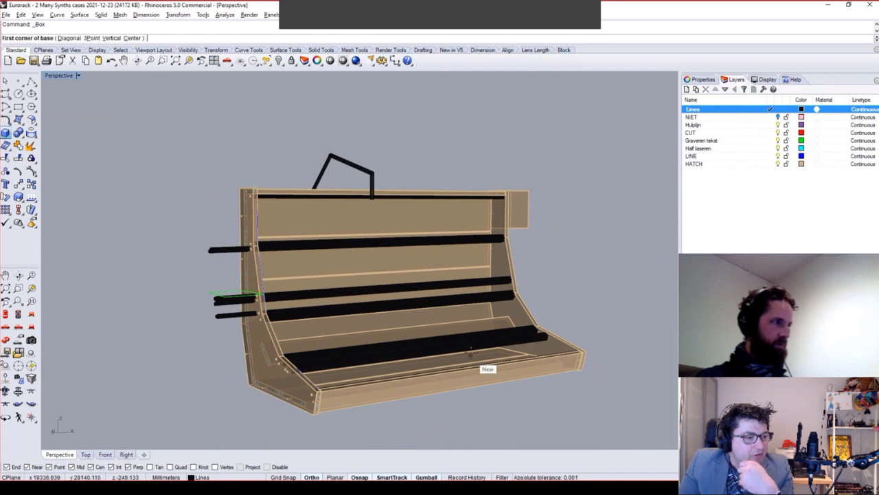
click(556, 398)
text(22)
key(Return)
text(22)
key(Return)
text(22)
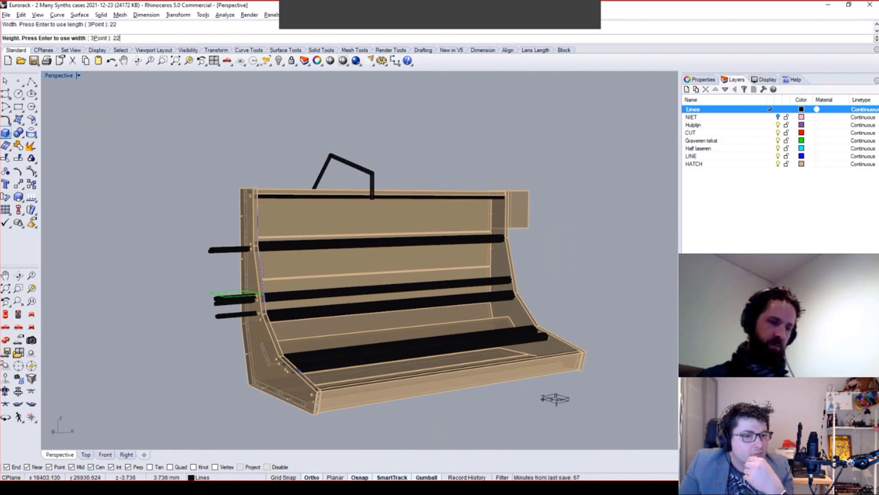
key(Return)
Scale the new box by a factor of 10 from its nearest corner.
click(557, 400)
text(scale)
key(Return)
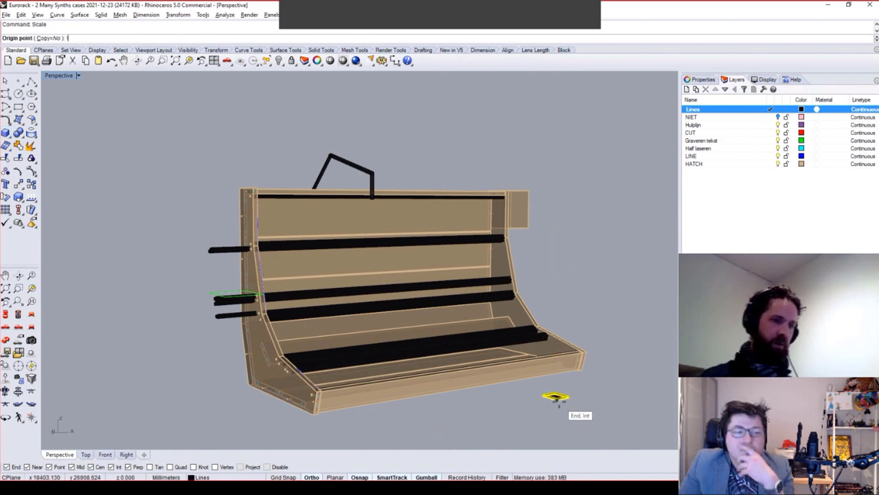
click(559, 404)
text(10)
key(Return)
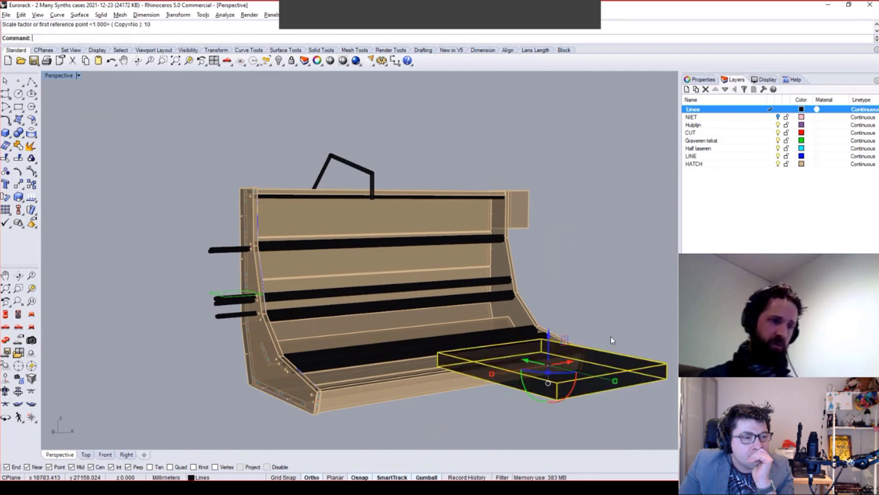
right_drag(611, 335, 433, 338)
text(z)
key(Return)
text(e)
key(Return)
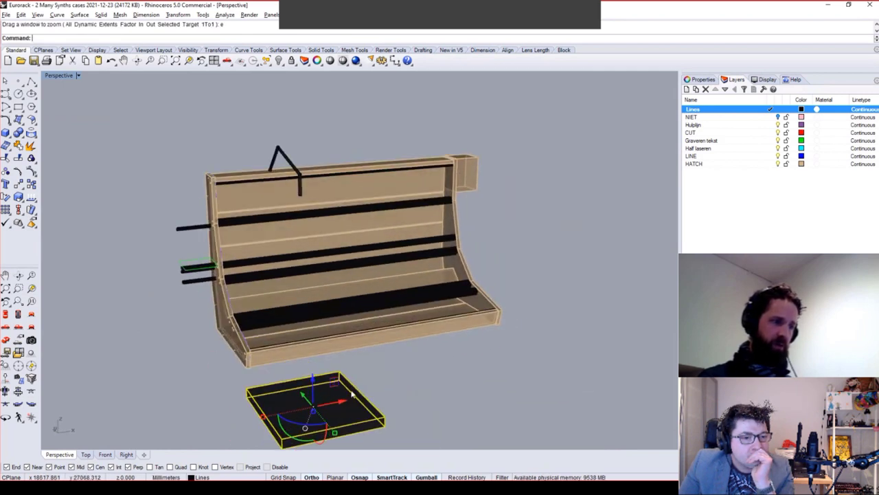
Move the enlarged box over the end of the case near the loose rail pieces and give it a quarter turn in plan.
drag(338, 380, 236, 291)
click(6, 314)
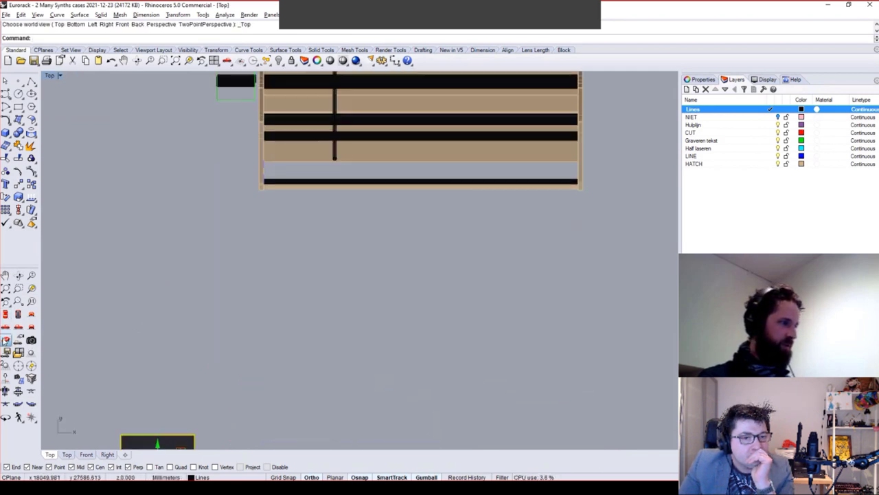
click(5, 339)
click(5, 314)
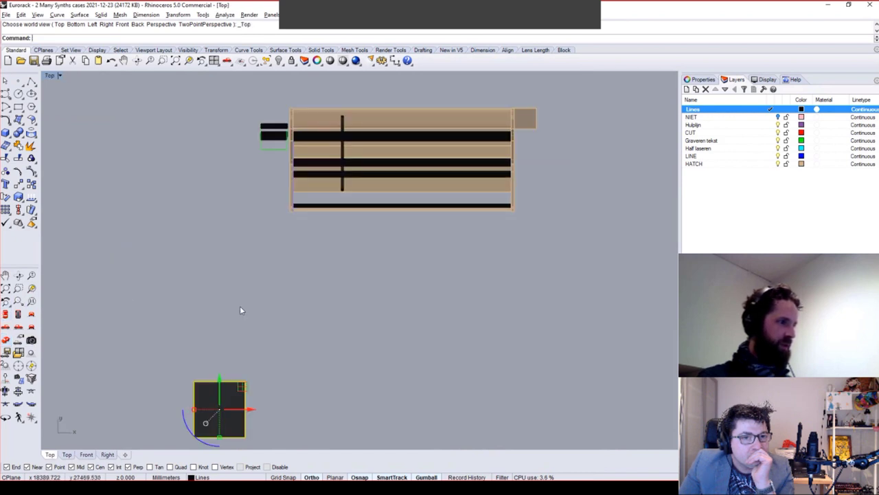
drag(245, 381, 329, 146)
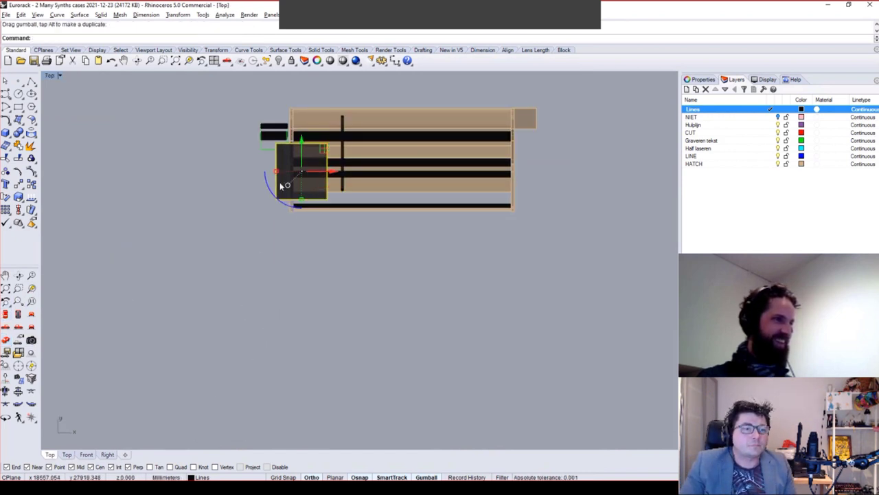
click(6, 327)
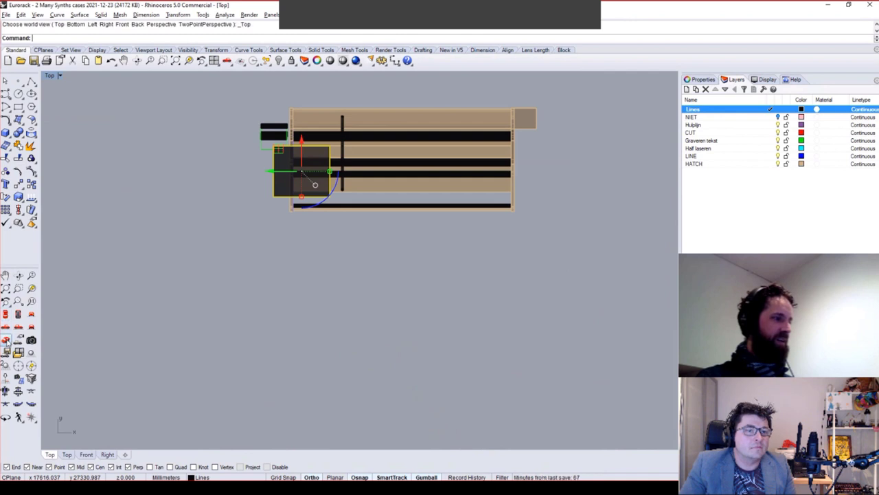
scroll(329, 239, up, 4)
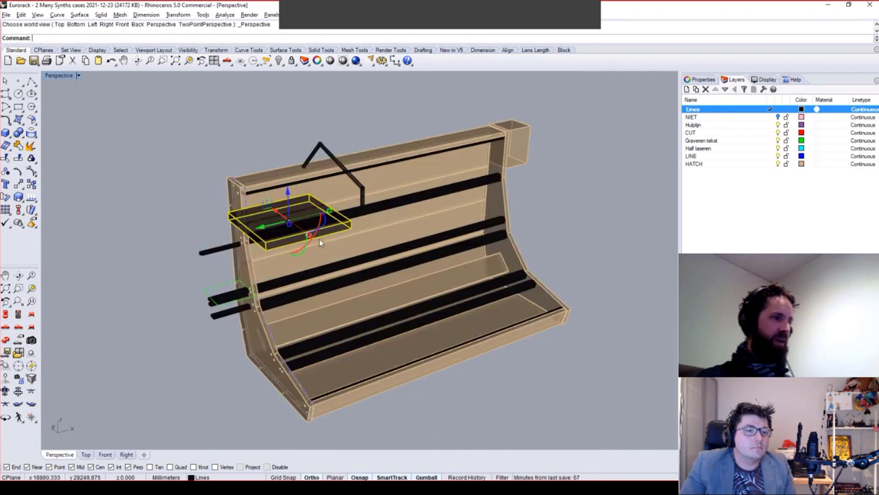
Rotate the flat box 30 degrees about its middle in the side view.
click(19, 303)
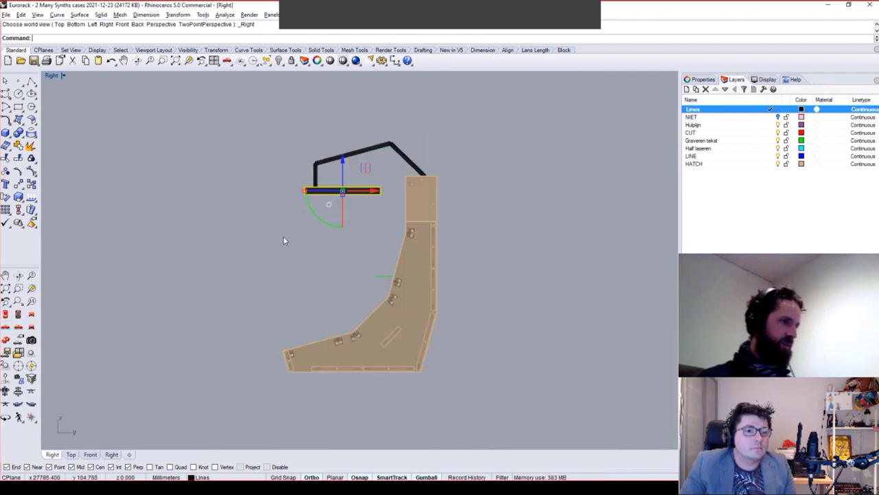
text(rotate)
key(Return)
click(342, 192)
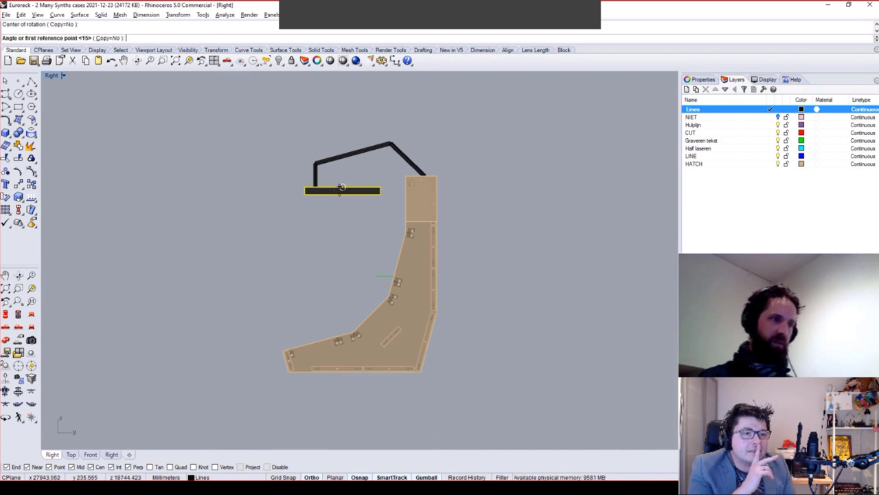
text(30)
key(Return)
Lower the box in front of the case's open side and rotate it a further 30 degrees.
drag(342, 194, 342, 297)
key(Return)
click(373, 268)
text(30)
key(Return)
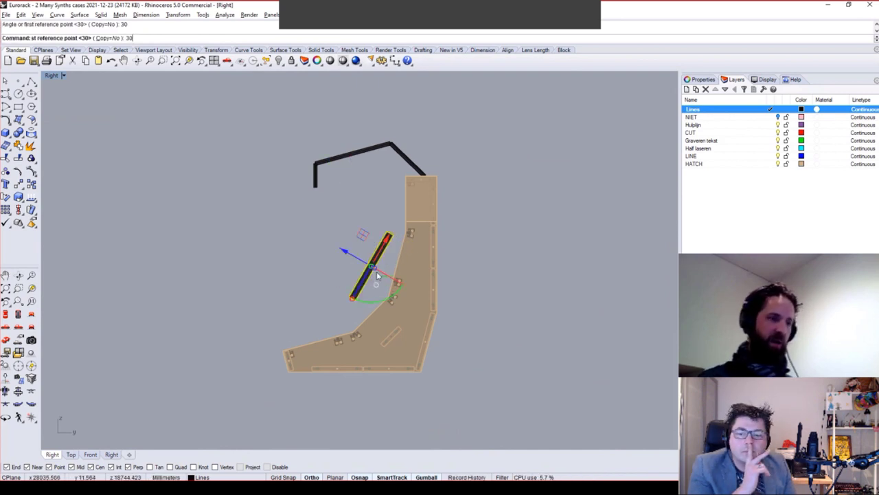
Move the tilted box along the case's length past the end with the protruding box.
click(6, 314)
click(6, 340)
right_drag(206, 288, 389, 279)
key(Escape)
click(304, 263)
scroll(304, 264, up, 5)
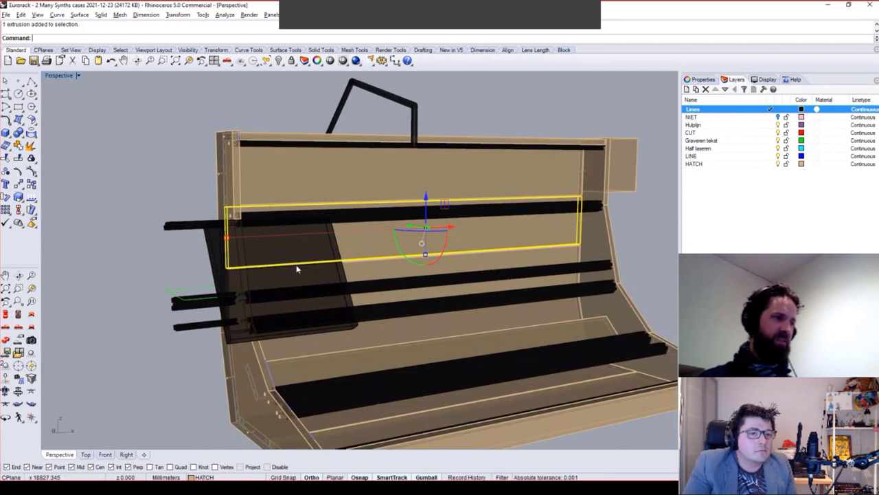
click(210, 284)
mouse_move(206, 261)
right_down()
mouse_move(253, 260)
mouse_move(219, 265)
right_up()
click(218, 265)
scroll(219, 267, down, 3)
drag(240, 258, 562, 248)
mouse_move(575, 307)
right_down()
mouse_move(663, 309)
mouse_move(583, 308)
right_up()
Move the box back over the side wall's profile in the side view and rotate it another 10 degrees.
click(17, 327)
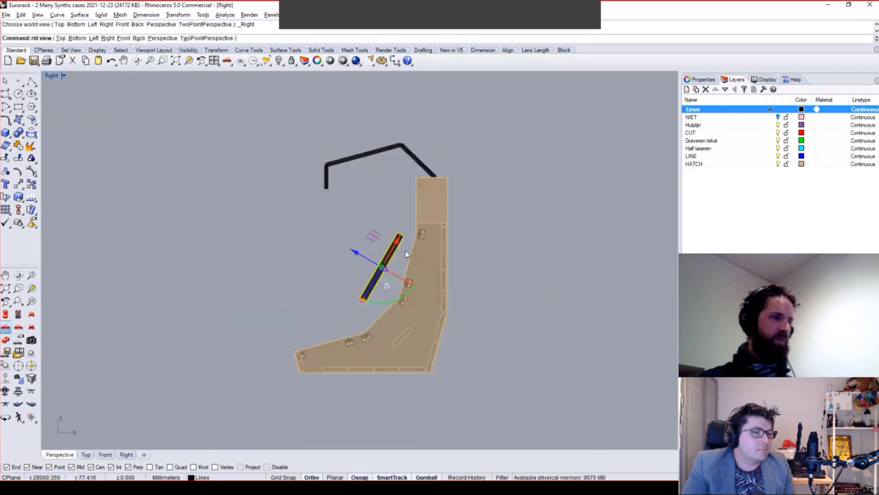
scroll(406, 252, up, 8)
scroll(347, 232, down, 5)
drag(247, 180, 311, 266)
text(Rotate)
key(Return)
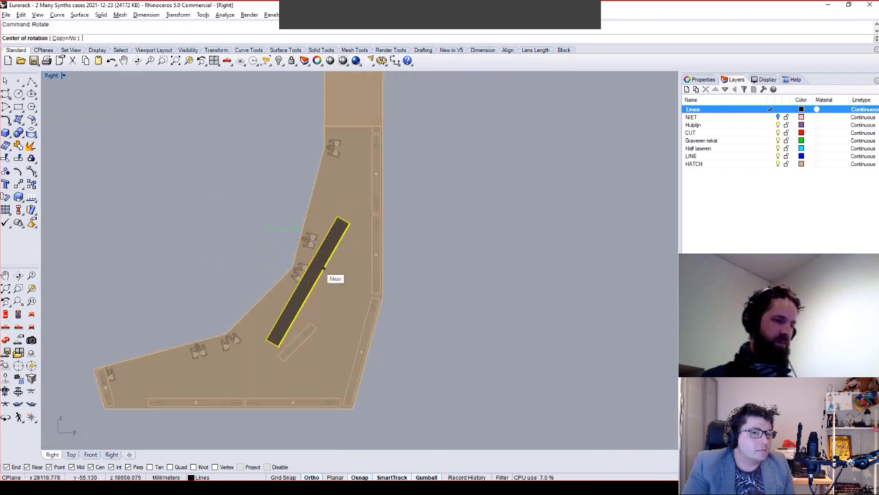
click(311, 261)
text(10)
key(Return)
Raise the box along the side wall's upper sloping edge and rotate it a further 5 degrees.
drag(308, 248, 304, 190)
right_click(318, 208)
click(318, 204)
text(5)
key(Return)
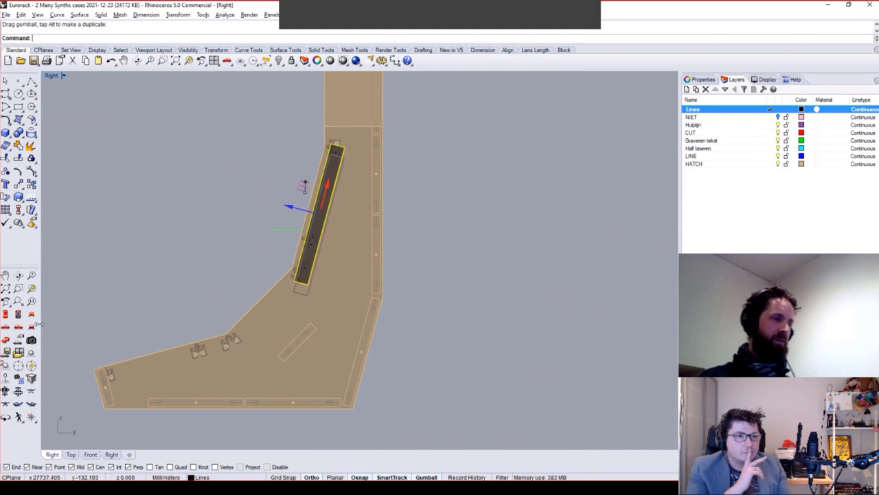
Rotate the box -10 degrees about its middle in the top view.
click(6, 314)
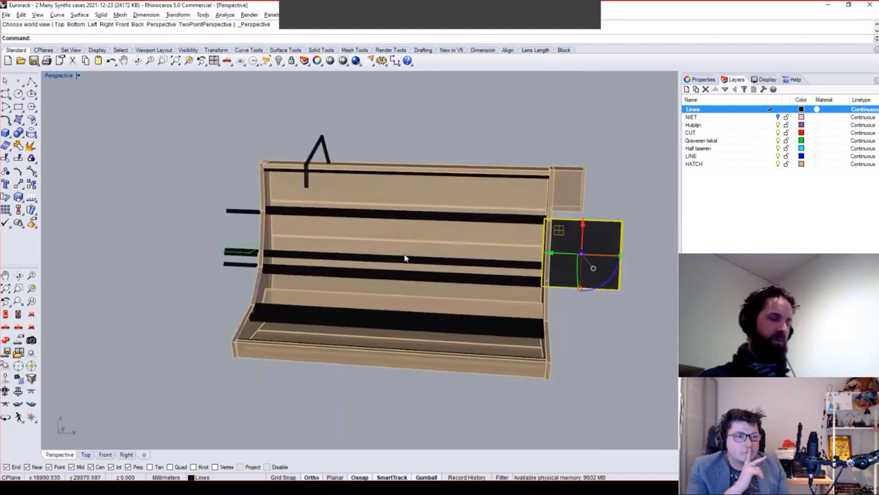
click(6, 315)
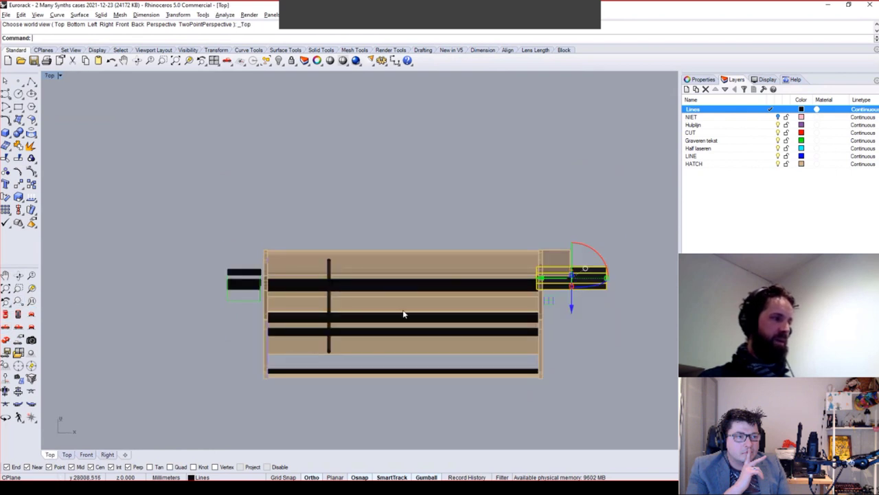
click(6, 340)
right_drag(406, 309, 419, 312)
click(5, 313)
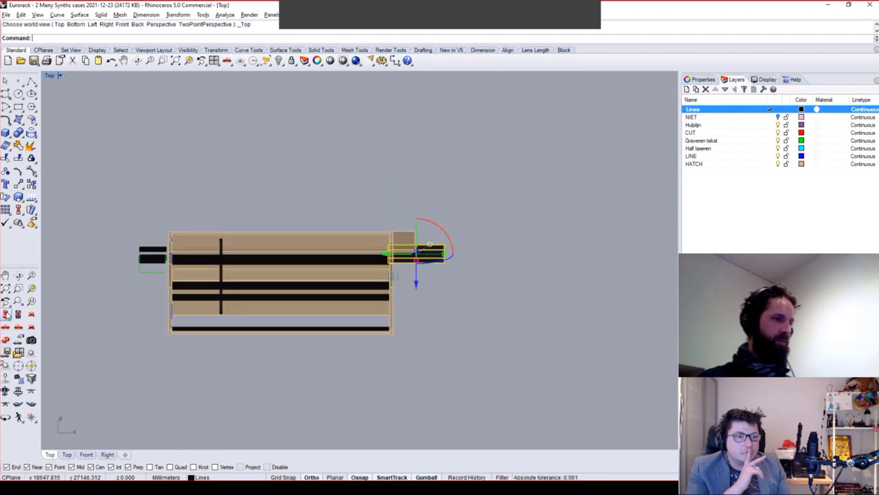
text(Rotate)
key(Return)
click(416, 250)
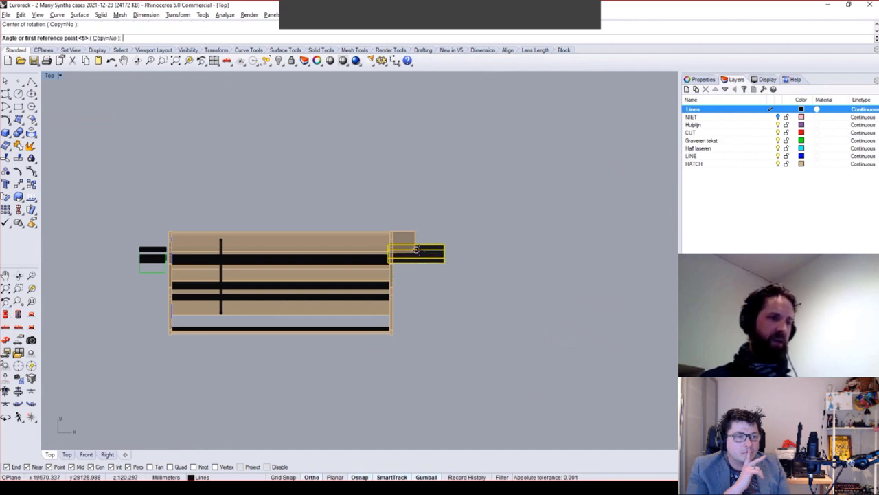
text(-10)
key(Return)
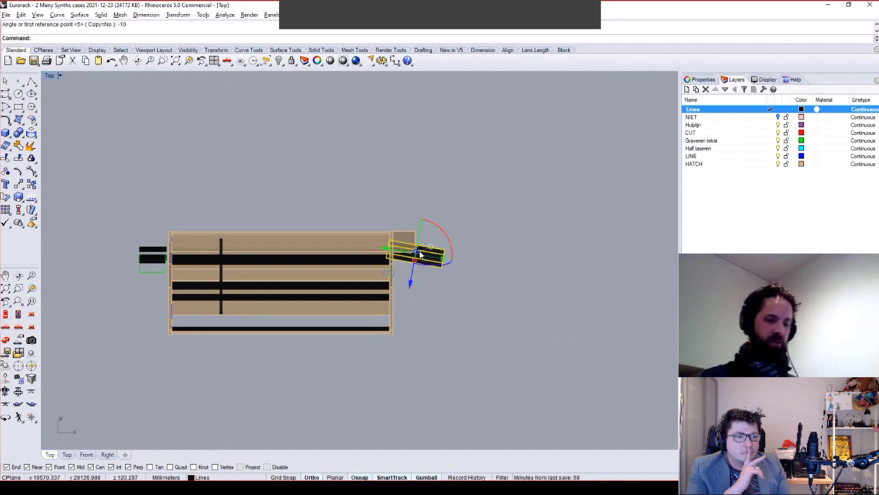
Rotate the box a further -5 degrees in plan and move it clear of the case's side wall.
key(Return)
click(417, 250)
text(-10)
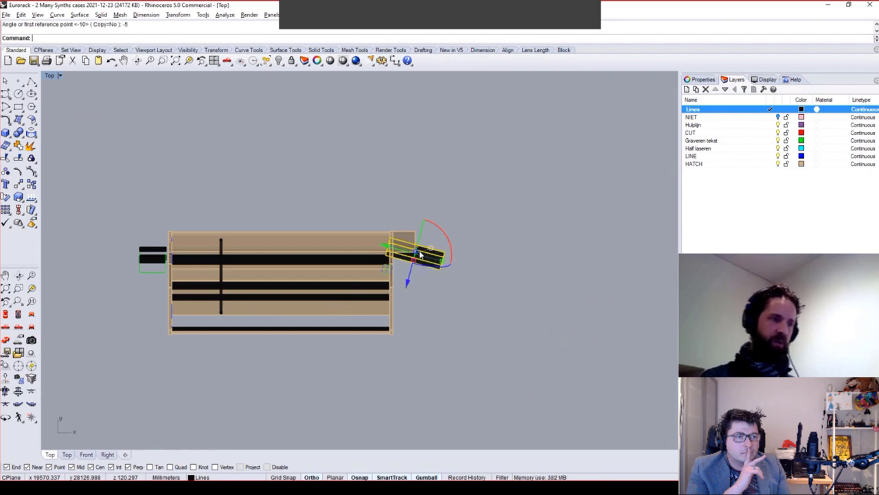
key(Return)
key(Escape)
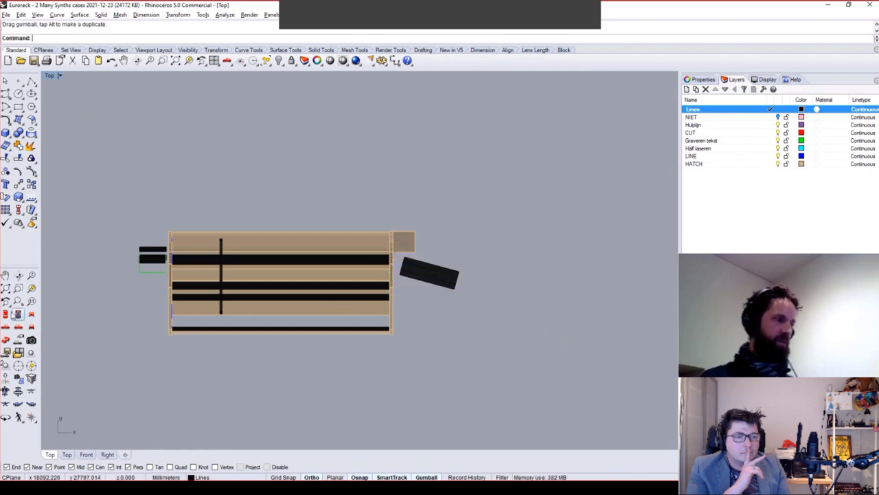
Examine the angled box beside the synth case in perspective from several angles and distances.
click(6, 314)
click(5, 340)
right_drag(295, 302, 452, 238)
scroll(396, 237, up, 6)
scroll(451, 238, down, 4)
right_drag(289, 241, 308, 255)
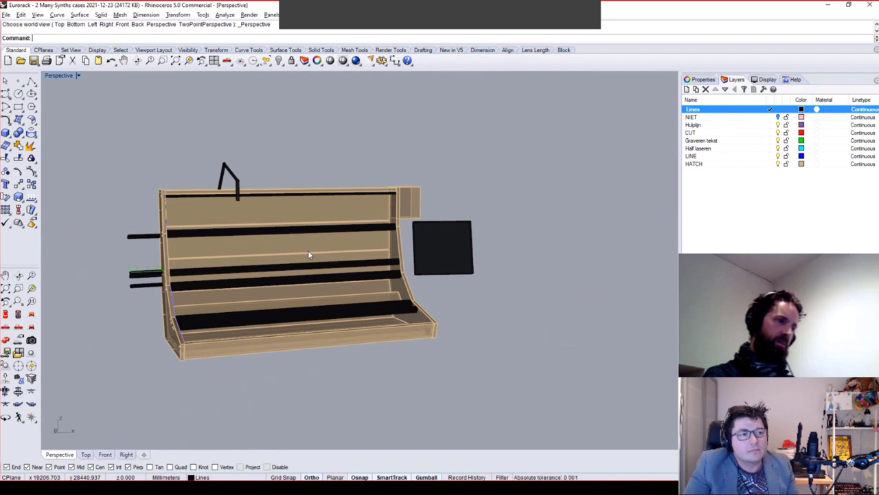
Copy the angled box directly behind itself, from its front corner to the matching back corner.
click(469, 239)
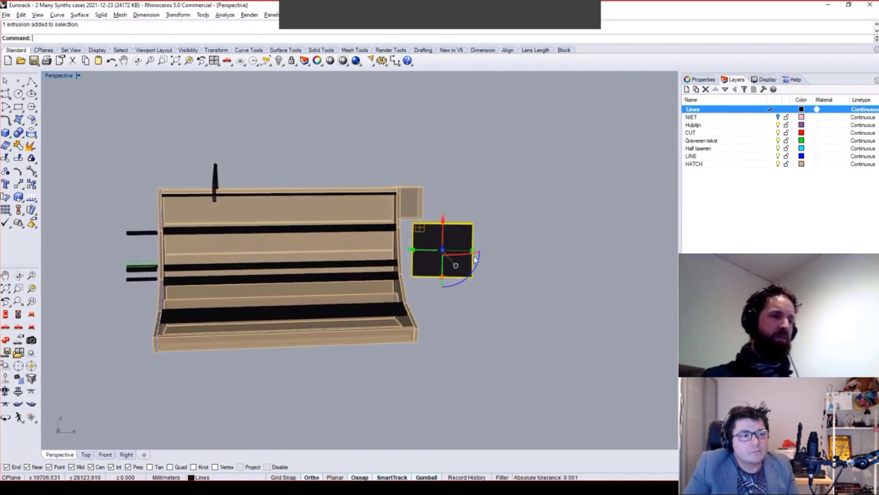
right_drag(522, 218, 476, 246)
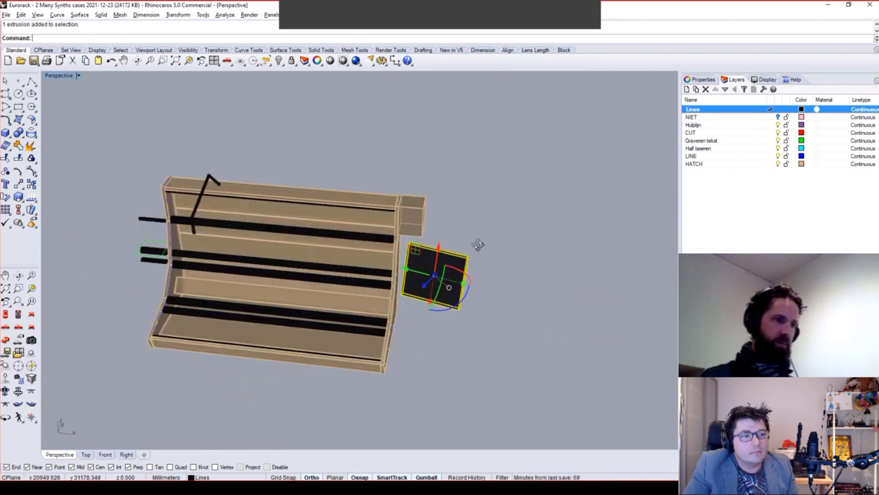
key(ctrl+w)
drag(429, 244, 514, 286)
text(Copy)
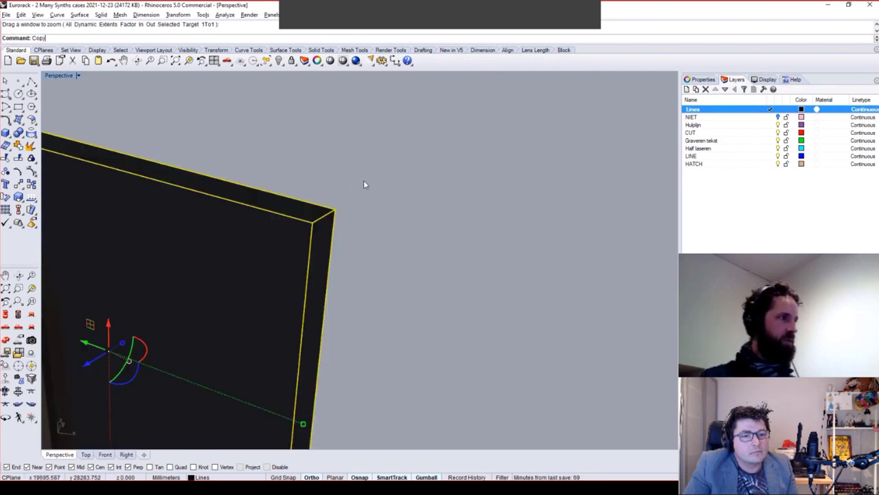
key(Return)
click(314, 222)
click(335, 210)
key(Return)
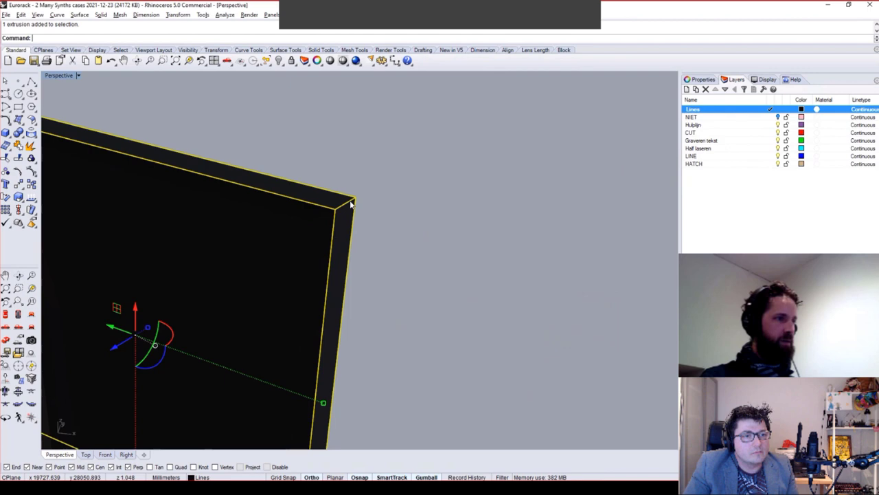
Assign the copied box to the HATCH layer.
right_click(761, 164)
click(776, 176)
scroll(452, 309, down, 10)
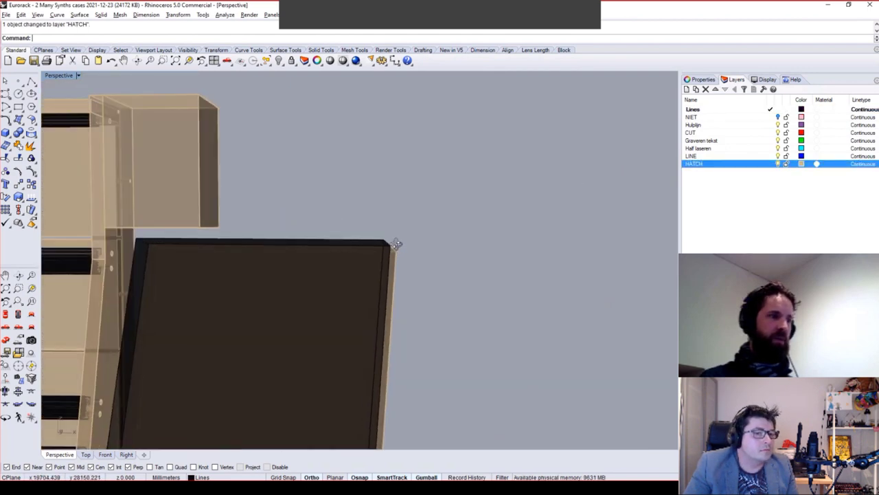
Try hiding the bent pipe, the loose rail pieces and the boxes beside the synth case.
right_drag(286, 296, 337, 285)
scroll(333, 285, down, 8)
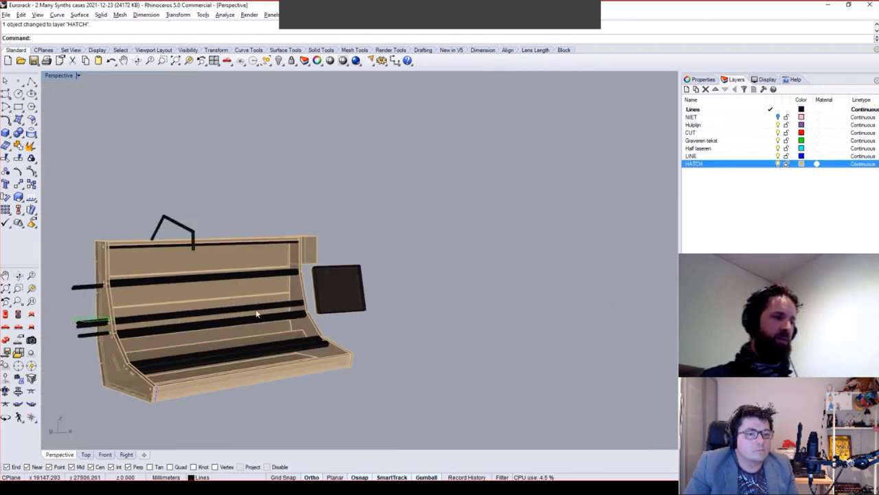
scroll(243, 308, up, 8)
scroll(359, 289, down, 8)
scroll(254, 320, up, 4)
right_drag(259, 319, 318, 252)
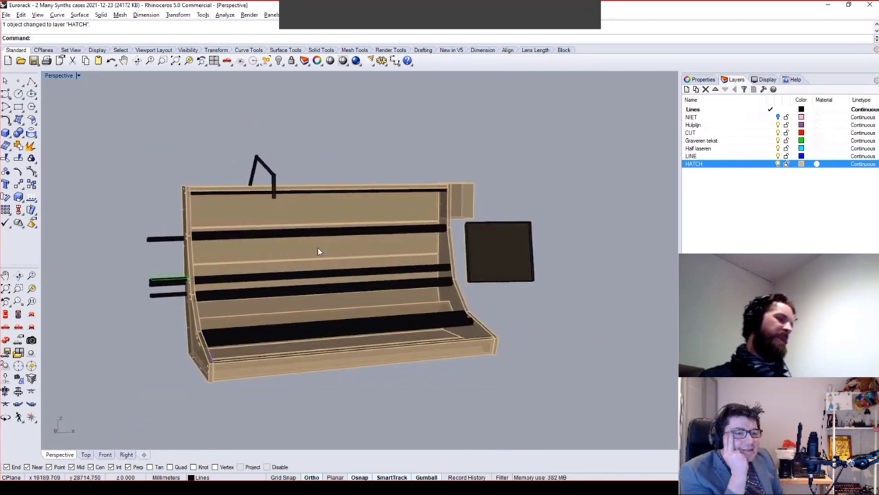
click(263, 160)
shift+drag(174, 206, 126, 311)
shift+drag(514, 153, 469, 251)
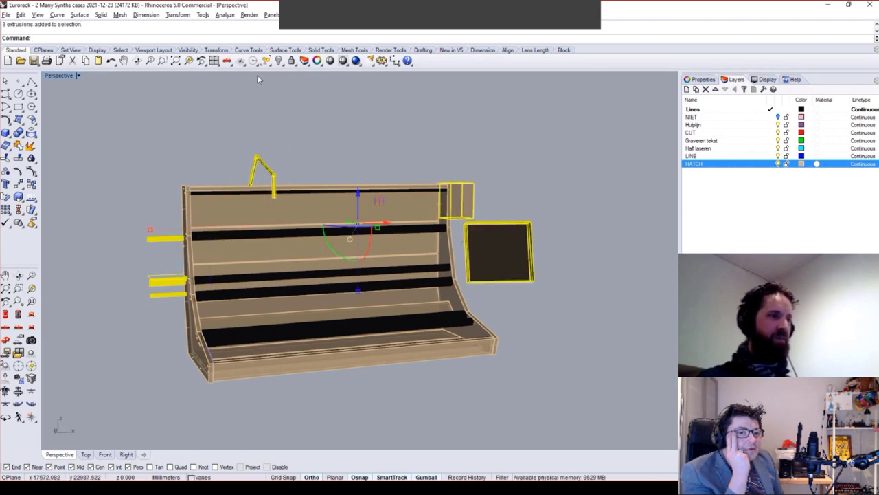
click(279, 60)
right_drag(433, 127, 510, 199)
key(ctrl+z)
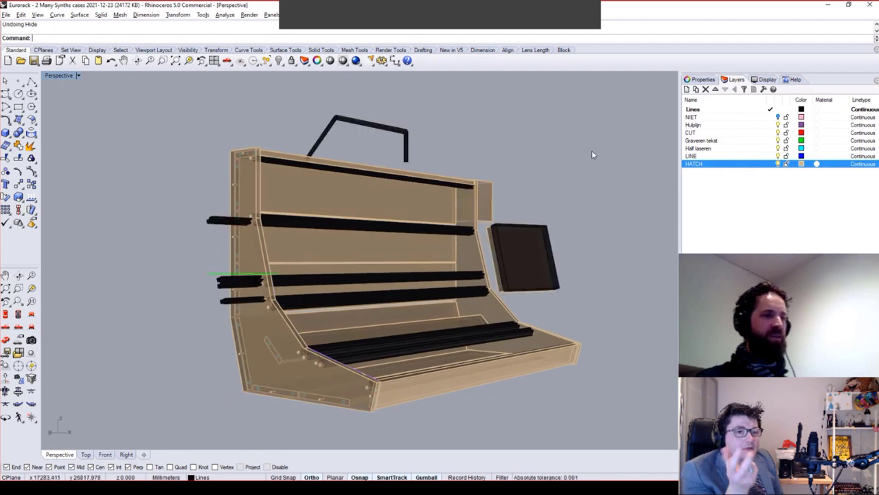
Examine the synth case in perspective from several angles.
right_drag(591, 150, 377, 216)
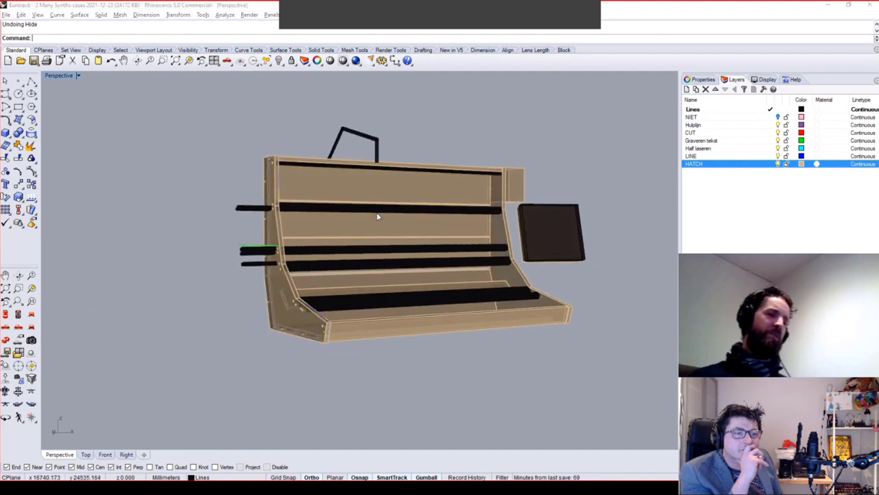
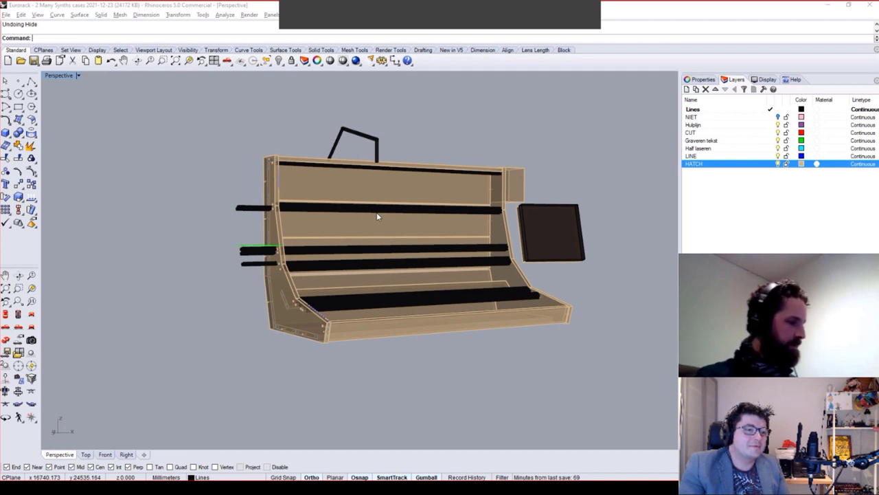
right_drag(377, 216, 486, 289)
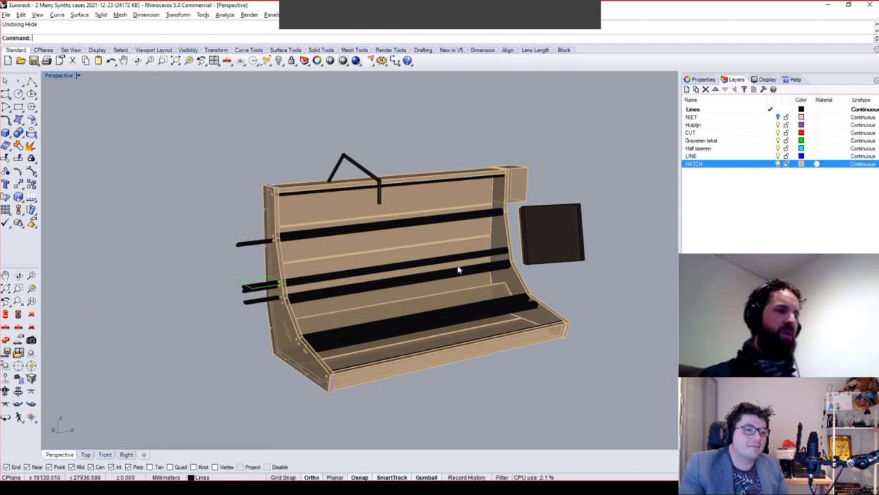
right_drag(460, 267, 403, 265)
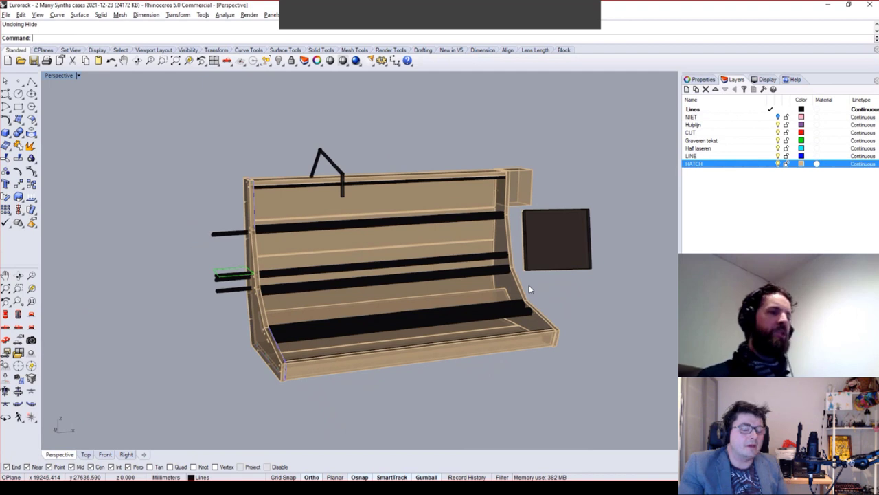
right_drag(481, 255, 387, 265)
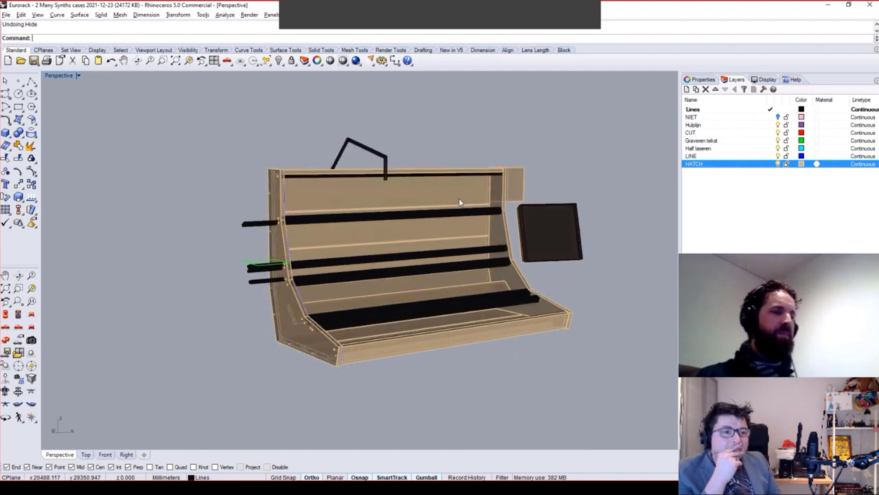
right_drag(374, 309, 421, 291)
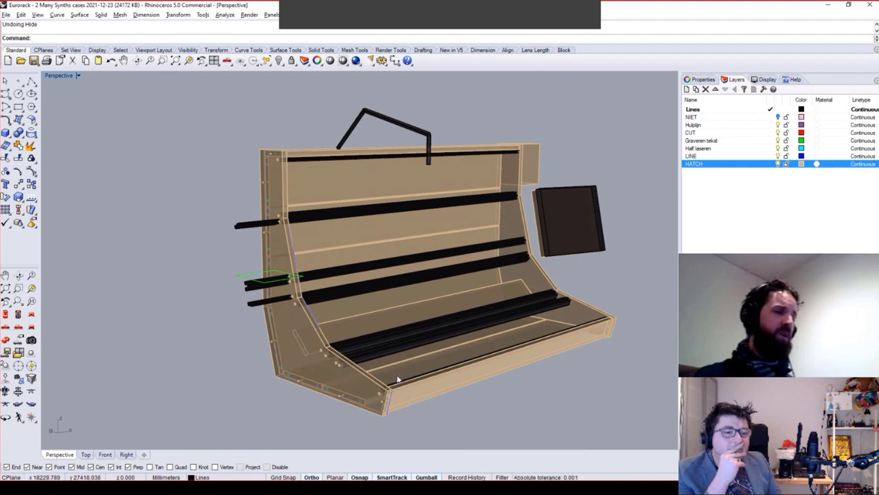
right_drag(412, 231, 207, 313)
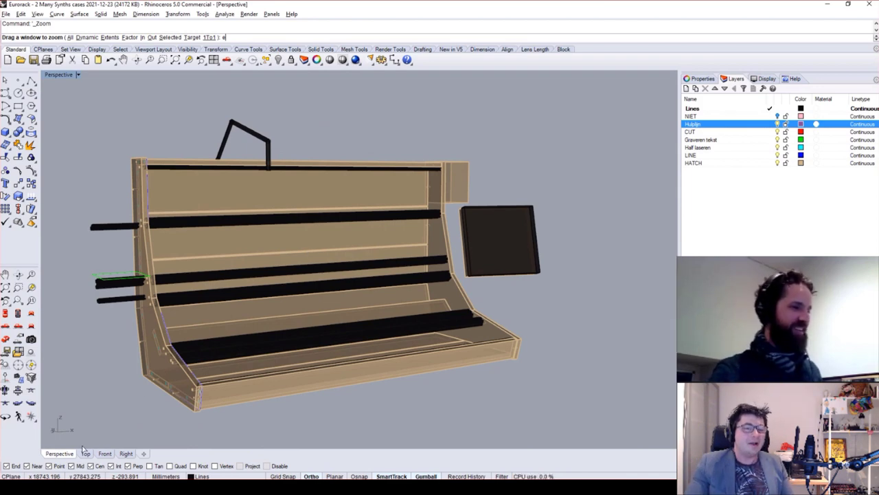
scroll(206, 275, down, 4)
scroll(124, 267, up, 3)
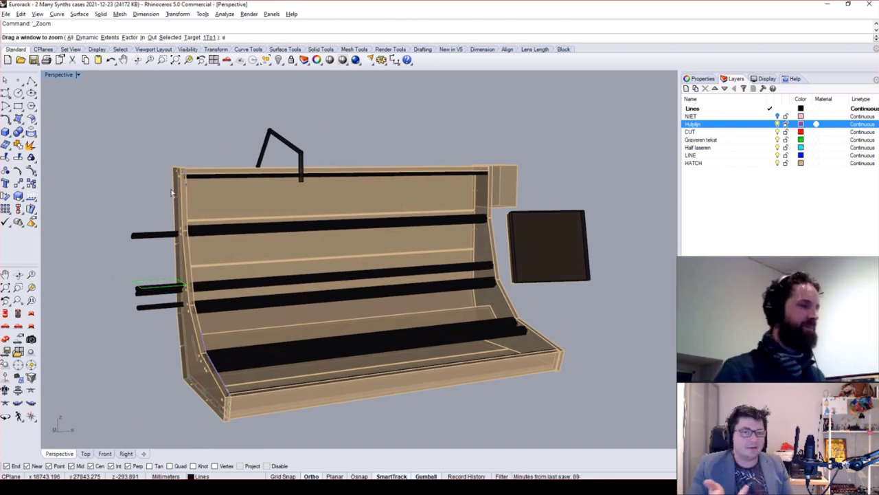
right_drag(171, 233, 155, 206)
Hide the bent pipe, the loose rail pieces and the boxes beside the synth case.
drag(154, 219, 101, 327)
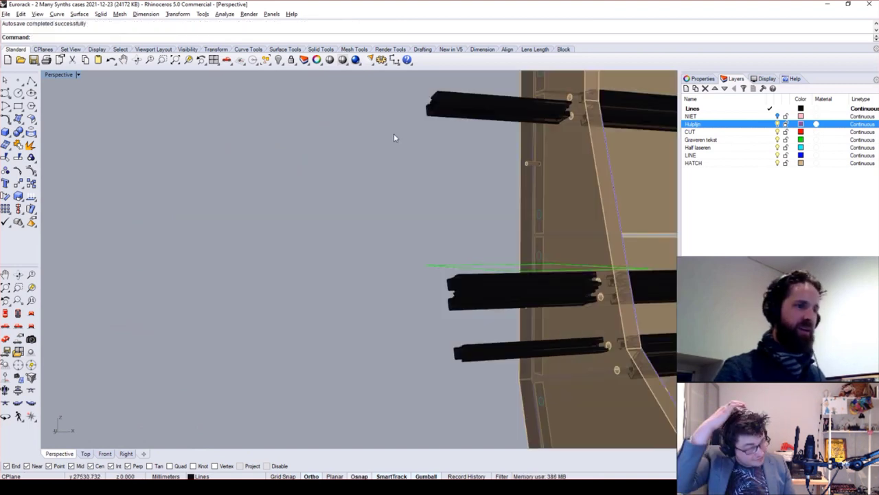
key(Return)
text(e)
key(Return)
drag(299, 127, 208, 156)
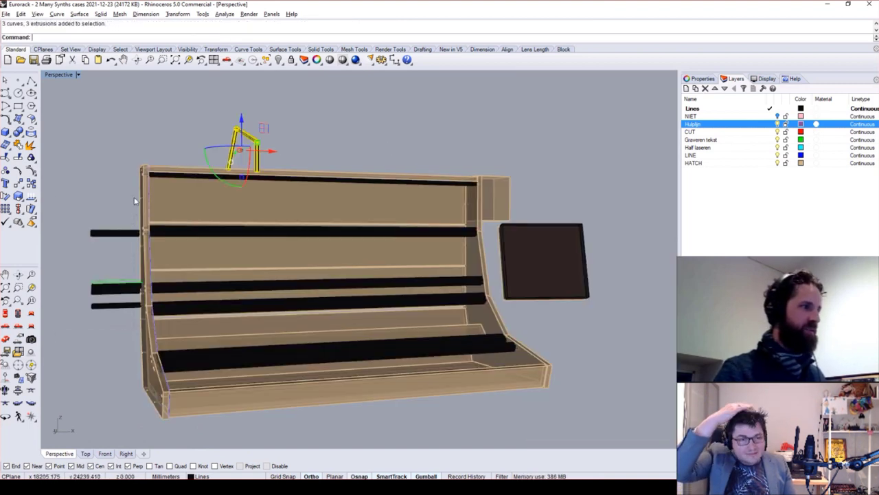
shift+drag(136, 199, 103, 318)
shift+drag(582, 162, 492, 256)
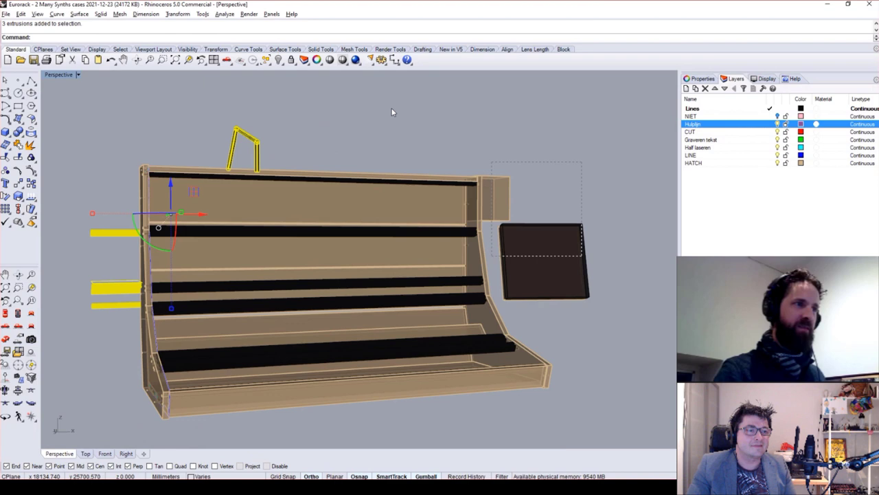
click(278, 60)
Paste the copied long box onto the base panel inside the synth case.
right_drag(359, 231, 288, 326)
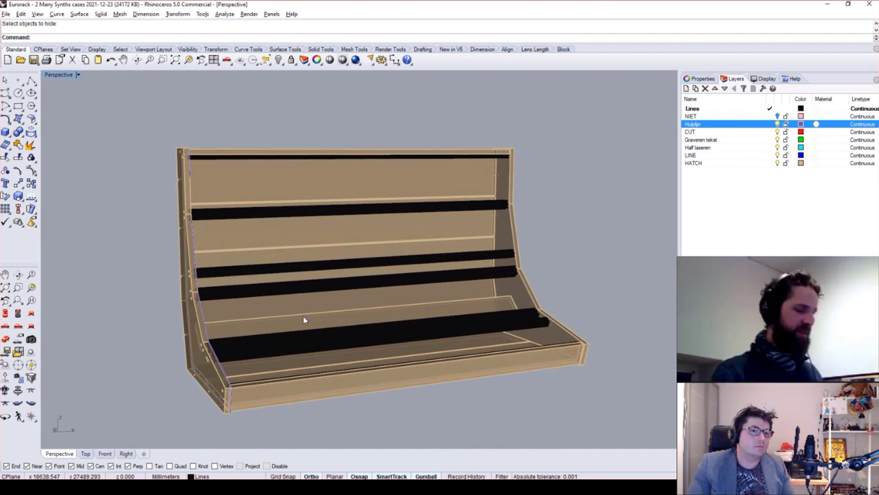
right_drag(382, 309, 387, 328)
key(ctrl+v)
right_drag(387, 378, 353, 359)
right_drag(264, 346, 247, 371)
scroll(248, 370, up, 5)
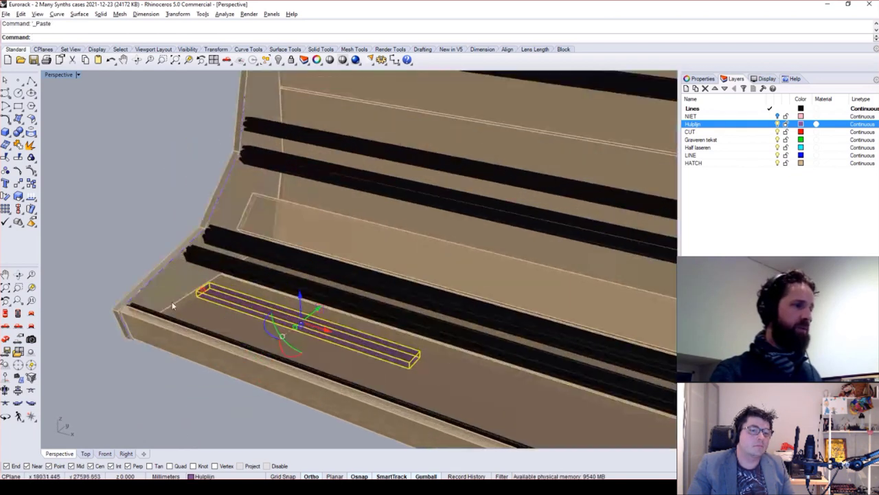
key(Escape)
Slide the pasted long box slightly further along the length of the case.
right_drag(160, 261, 321, 331)
click(321, 331)
scroll(344, 340, down, 3)
scroll(362, 346, up, 3)
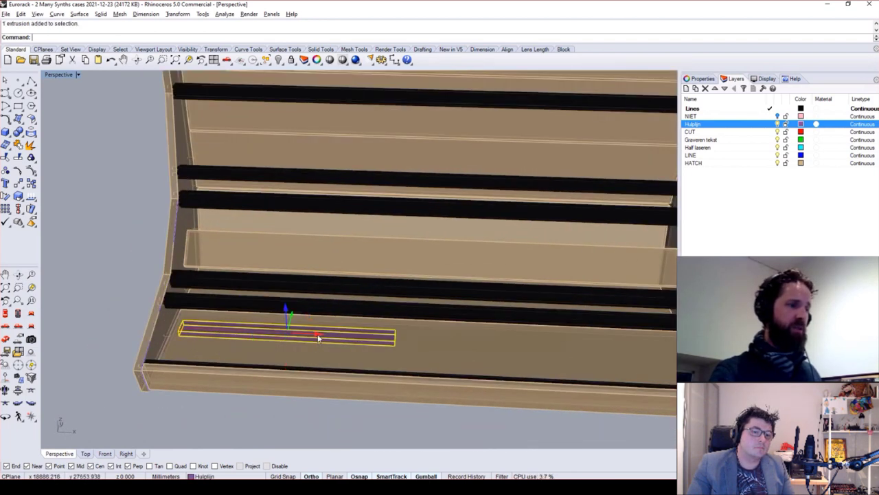
drag(318, 337, 332, 338)
right_drag(261, 355, 344, 314)
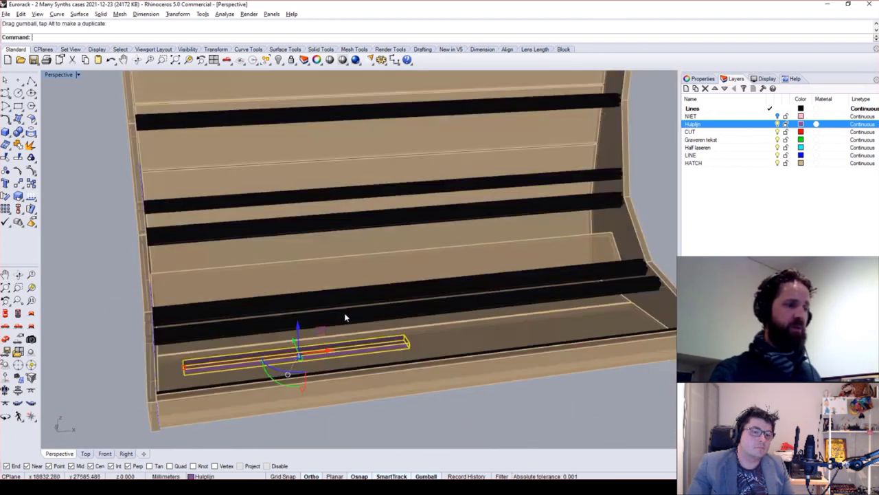
click(94, 338)
Show the case in the Right view and hide its outer side panel.
right_drag(94, 338, 199, 347)
click(6, 326)
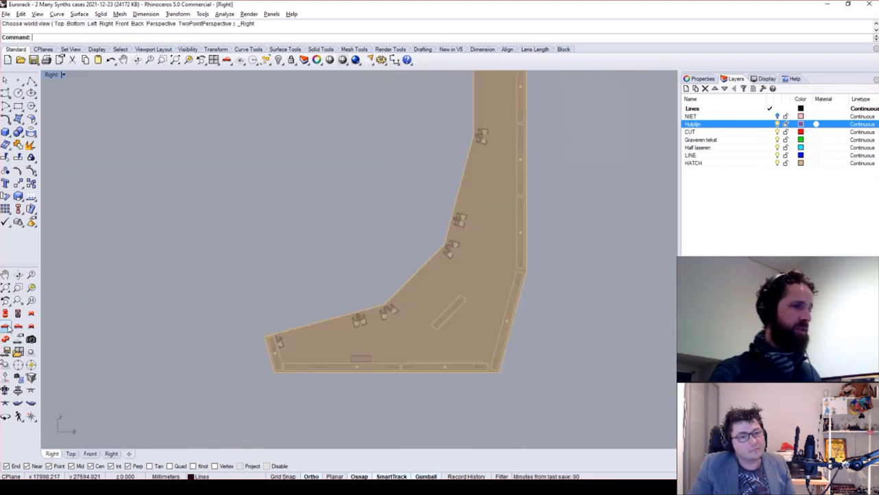
right_drag(326, 342, 232, 346)
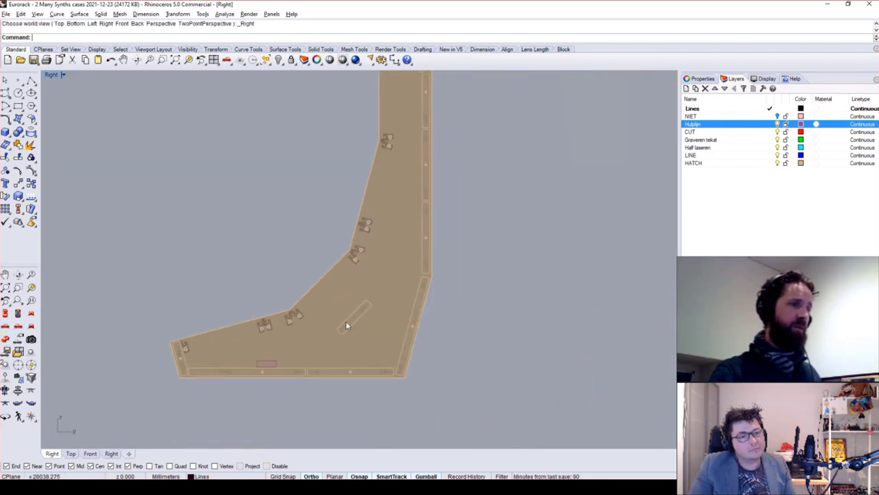
click(394, 300)
click(278, 60)
scroll(258, 395, up, 3)
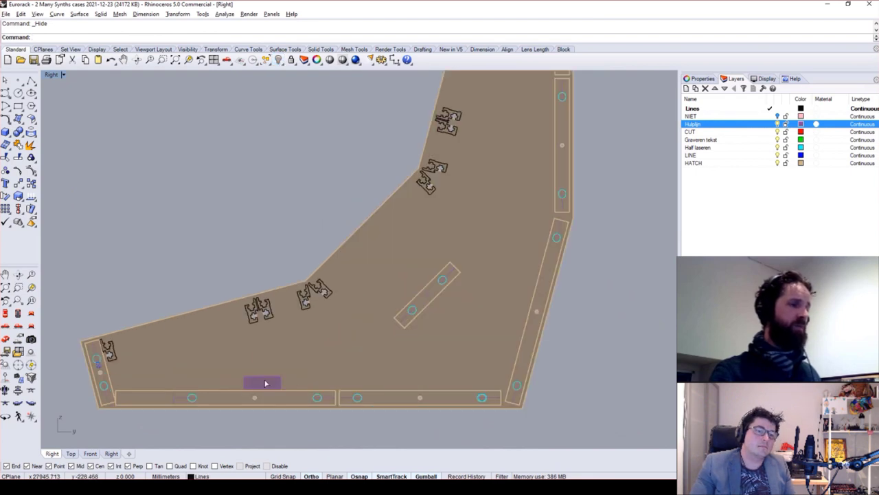
Reposition the long box along the base panel so it lies under the paired front rails.
click(266, 384)
right_drag(296, 364, 314, 344)
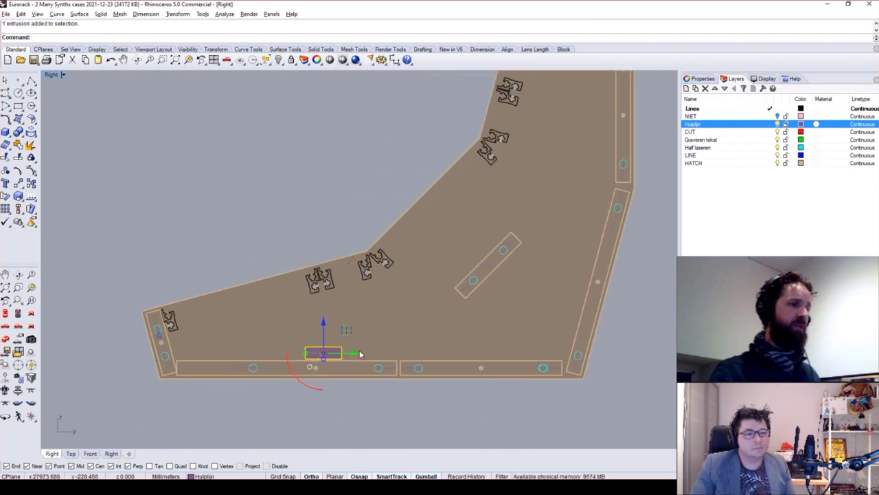
drag(359, 354, 295, 354)
scroll(238, 324, up, 2)
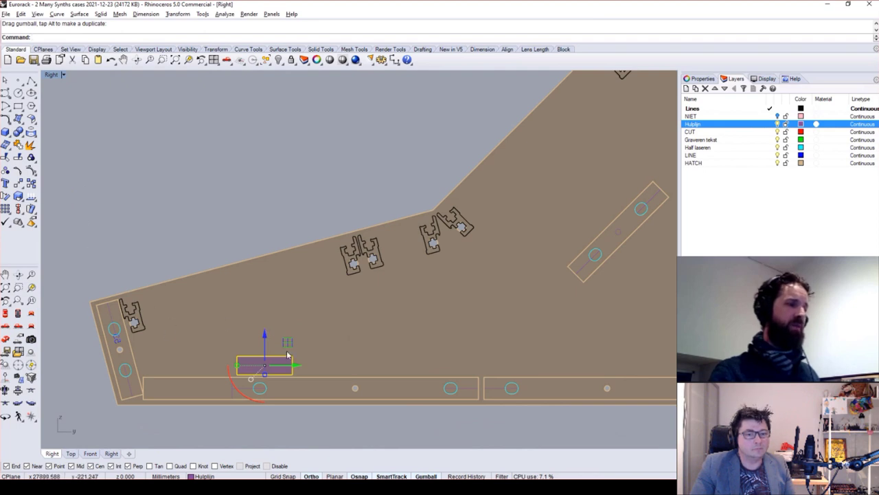
drag(297, 367, 400, 365)
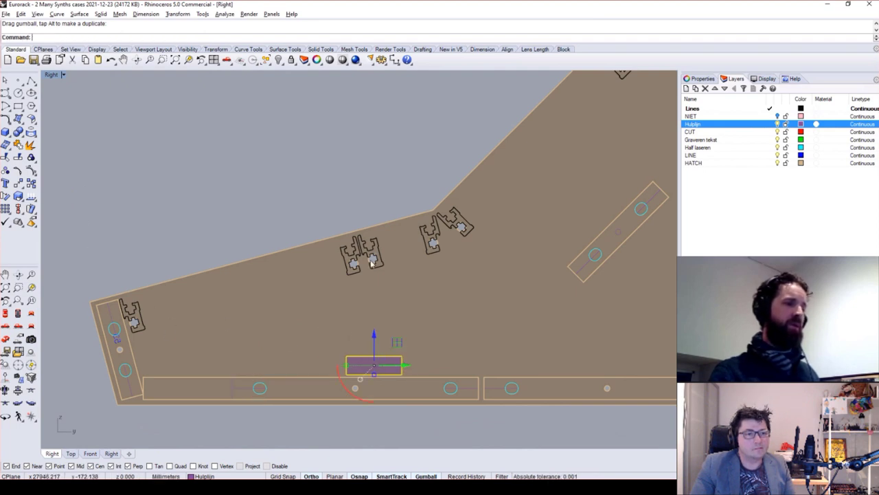
right_drag(374, 331, 326, 336)
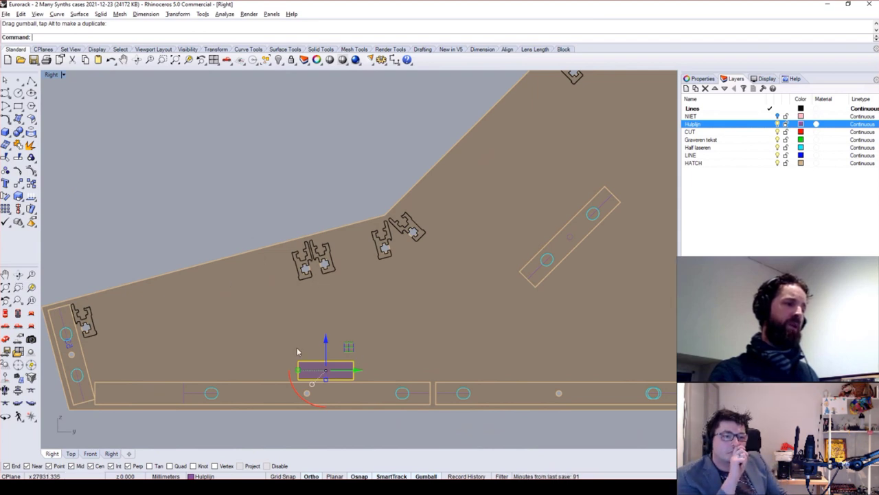
right_drag(335, 282, 242, 296)
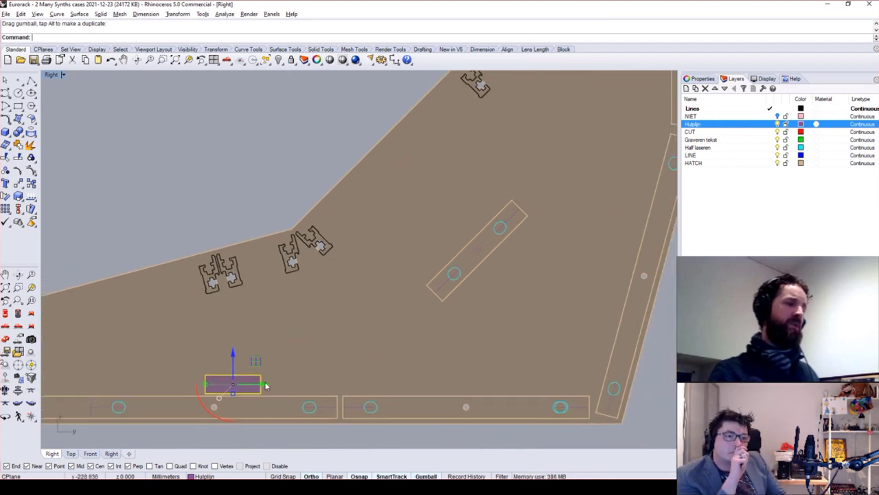
Place a copy of the long box beside the angled inner strip and rotate it 30 degrees.
key(ctrl+v)
alt+drag(256, 362, 484, 197)
text(Rot)
key(Return)
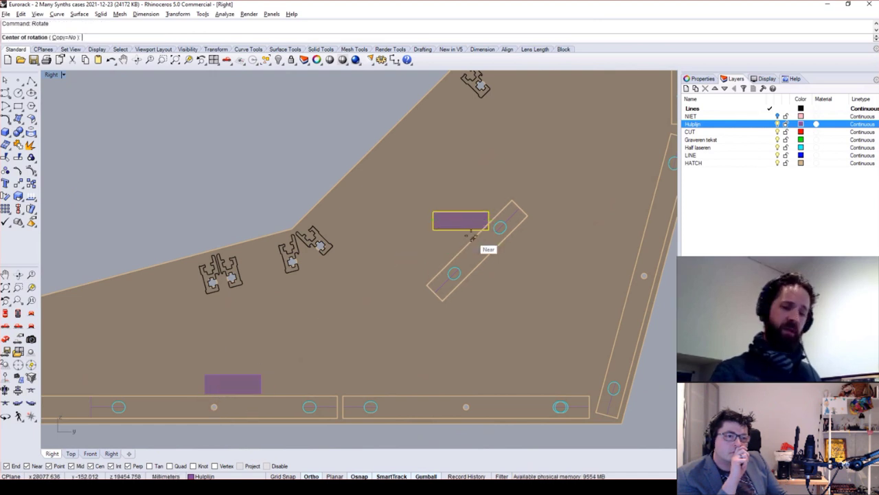
click(461, 230)
text(30)
key(Return)
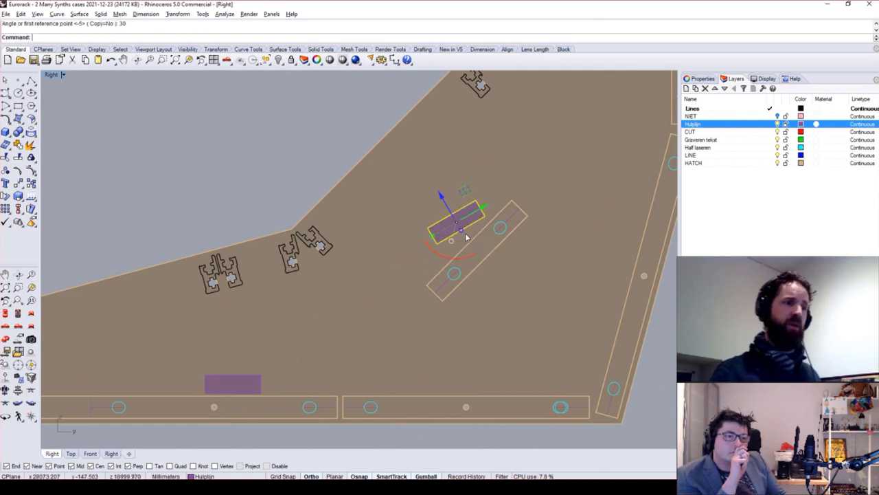
Rotate the copied box a further 15 degrees and move it against the angled inner strip.
key(Return)
click(461, 230)
text(15)
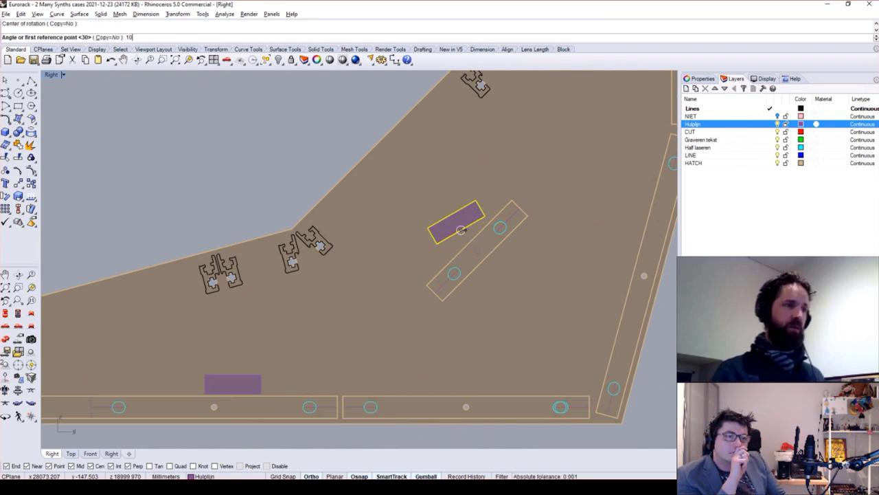
key(Return)
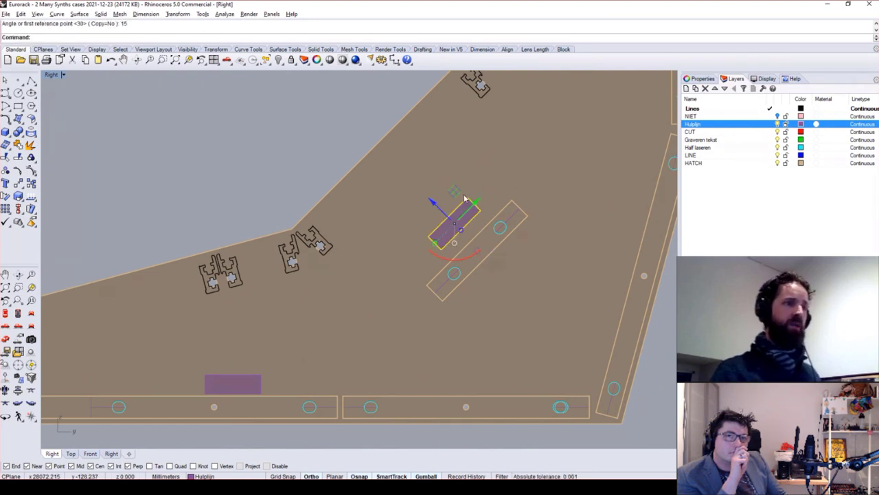
drag(455, 191, 465, 204)
scroll(474, 233, down, 8)
Add another copy of the angled box, rotate it 30 degrees and move it up beside the back panel.
right_drag(452, 218, 356, 283)
key(ctrl+v)
text(rotate)
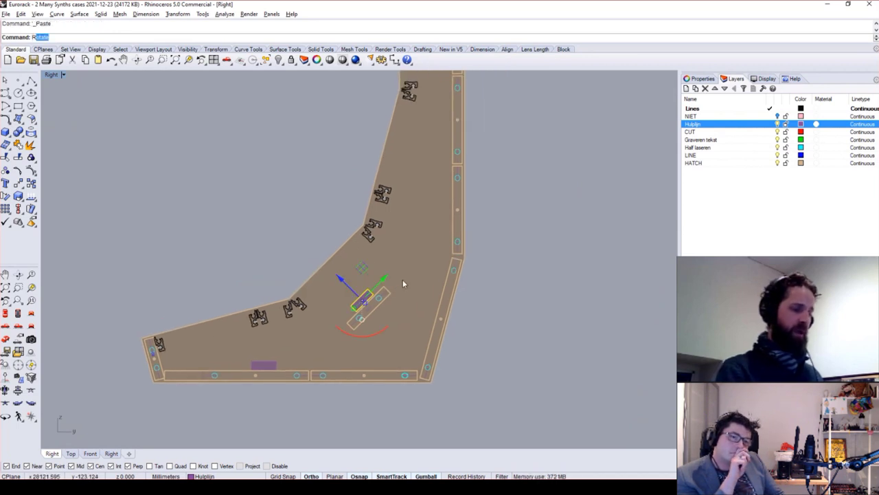
key(Return)
click(382, 294)
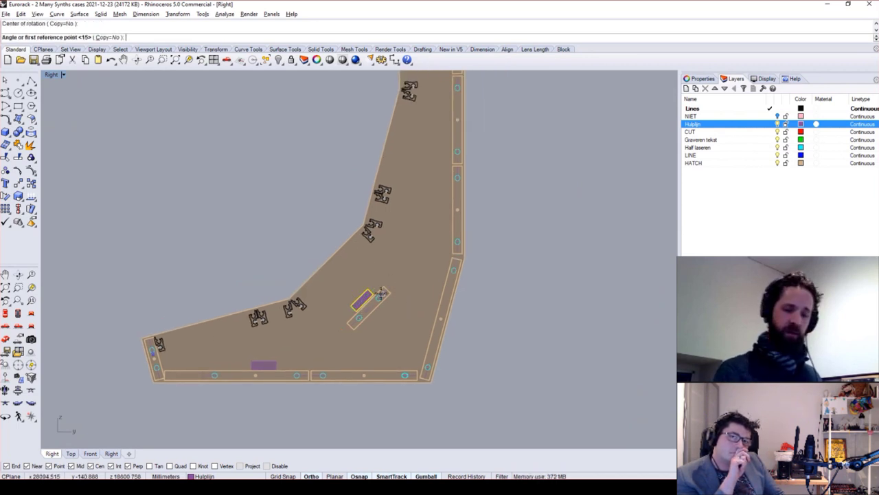
text(30)
key(Return)
drag(364, 304, 432, 126)
Rotate the newest long box upright so it runs parallel to the back panel.
key(Return)
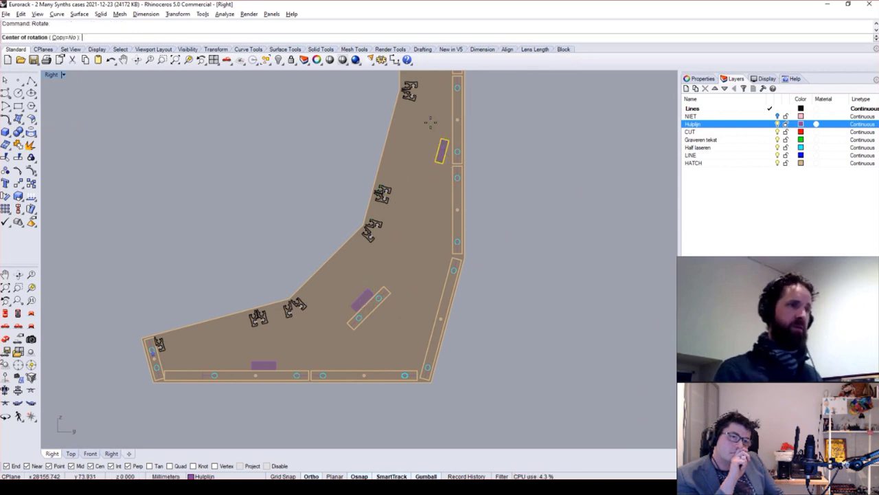
scroll(457, 123, up, 5)
click(433, 173)
click(419, 226)
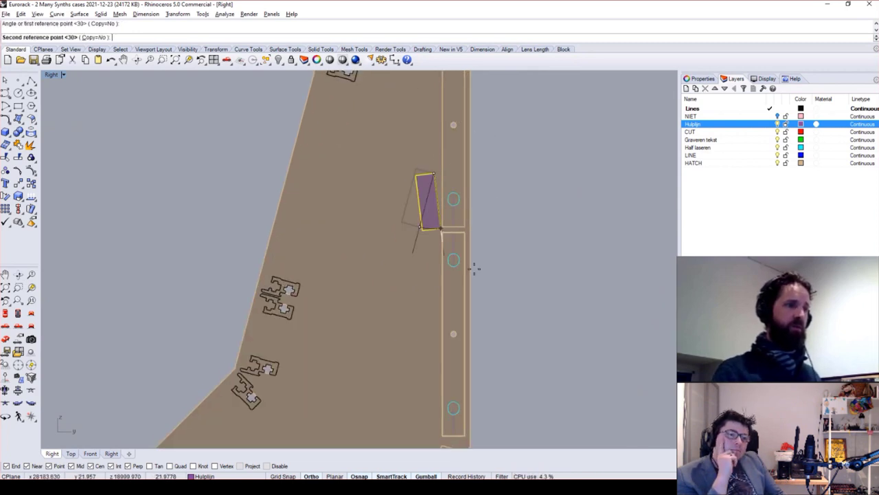
click(480, 309)
Move the upright long box down along the back panel and position it beside the lowest vertical back strip.
right_drag(544, 320, 513, 264)
scroll(511, 262, down, 2)
drag(389, 141, 395, 238)
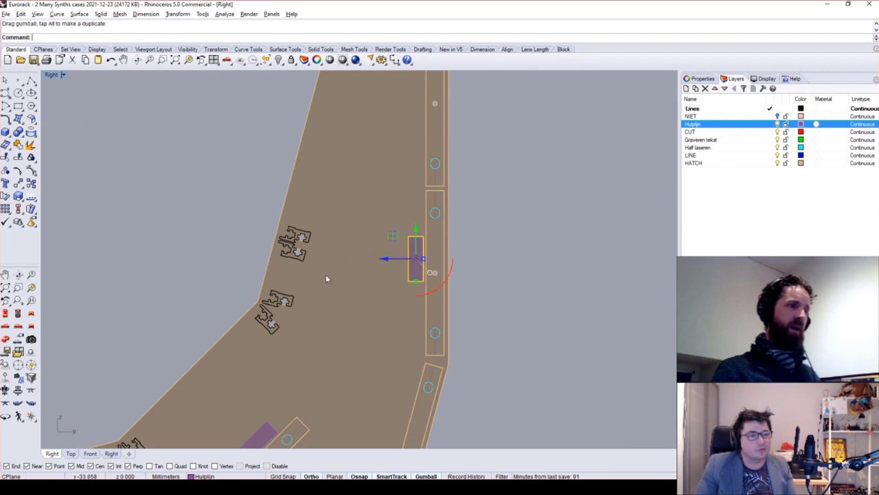
scroll(355, 256, down, 2)
right_drag(355, 255, 389, 261)
click(398, 267)
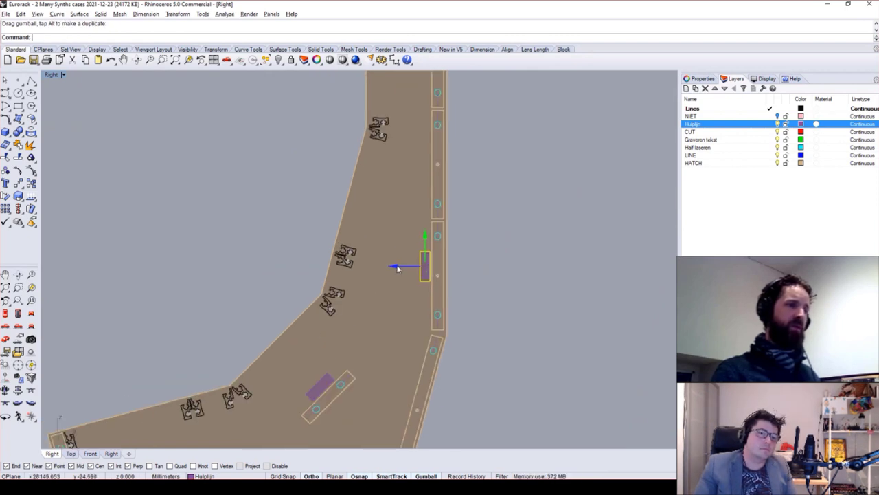
click(510, 244)
click(426, 259)
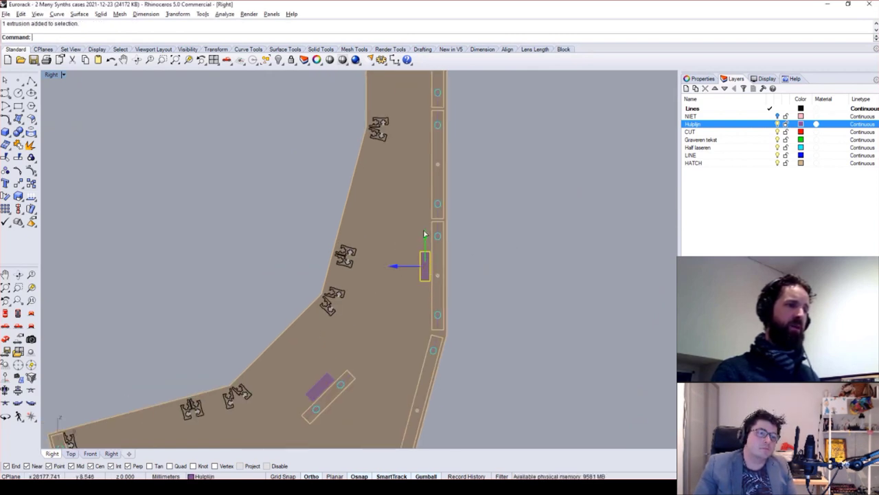
drag(425, 234, 425, 226)
Paste a copy of the upright long box and move it up beside the uppermost back strip.
scroll(440, 219, down, 3)
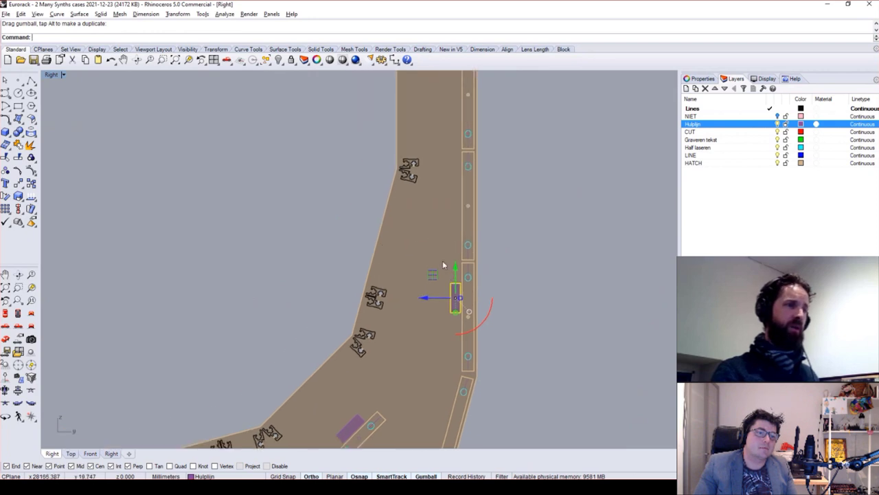
key(ctrl+v)
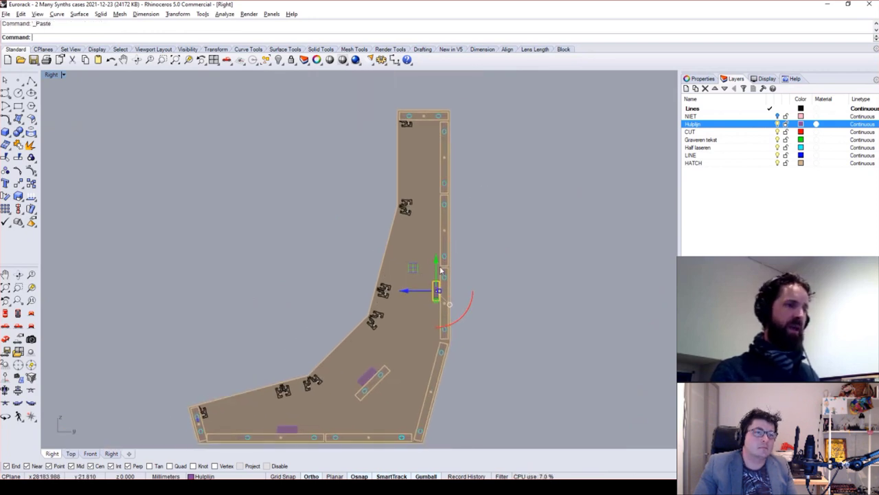
drag(431, 259, 433, 136)
click(503, 152)
scroll(417, 148, up, 6)
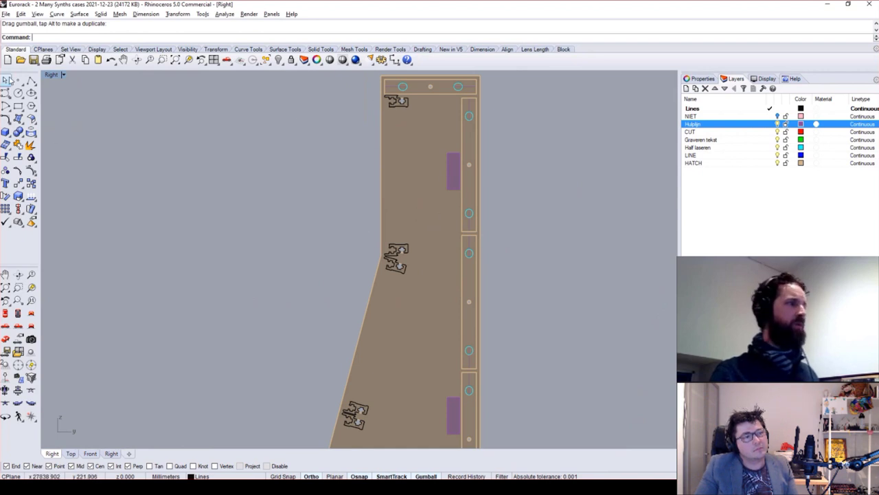
Add a horizontal dimension above the case from the top front rail to a point just in front of the upper long box.
text(Diim)
key(Return)
scroll(480, 134, up, 2)
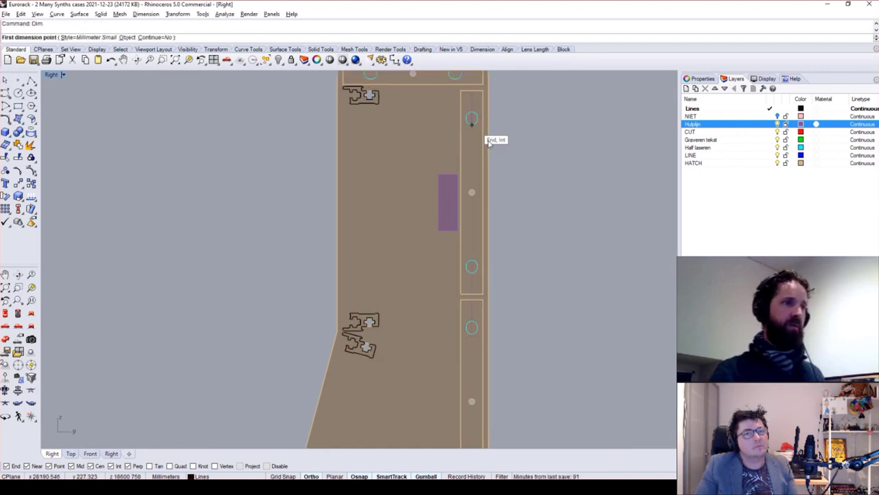
click(422, 173)
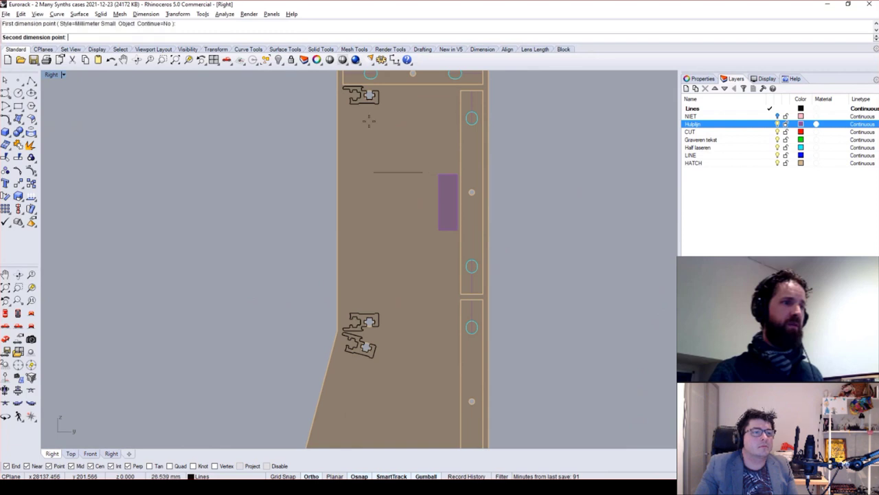
click(350, 108)
right_drag(385, 207, 355, 314)
click(367, 138)
scroll(366, 142, up, 8)
scroll(370, 118, down, 6)
right_drag(410, 129, 402, 142)
scroll(403, 141, down, 2)
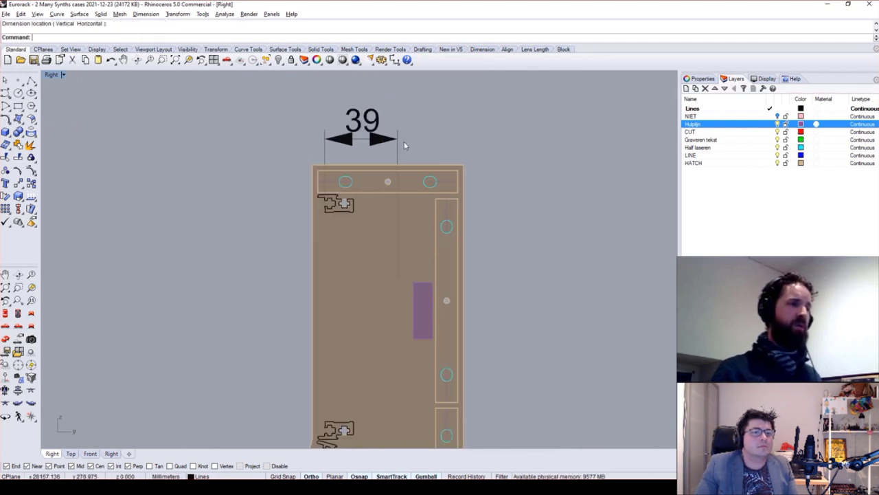
right_drag(410, 182, 425, 145)
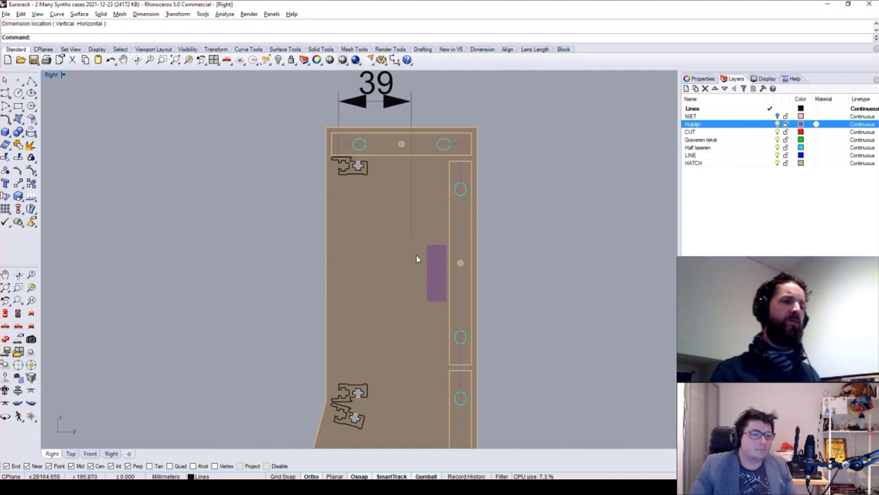
scroll(428, 206, down, 5)
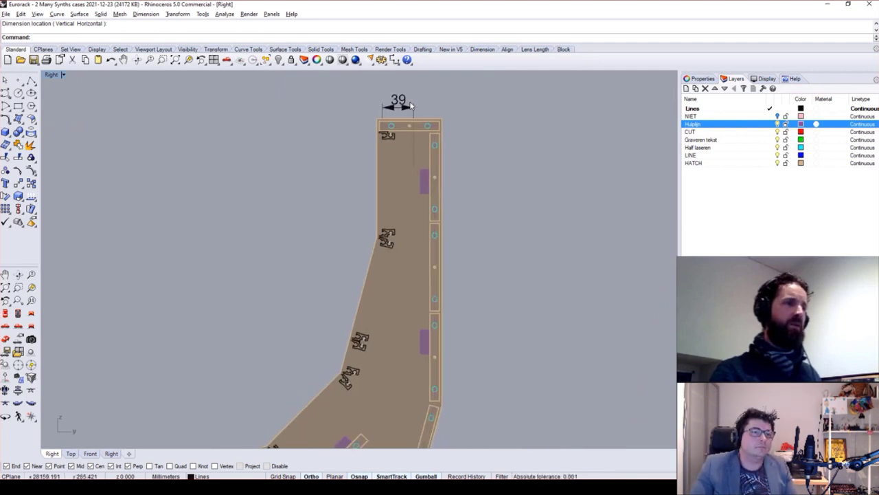
click(403, 110)
right_drag(413, 317, 411, 202)
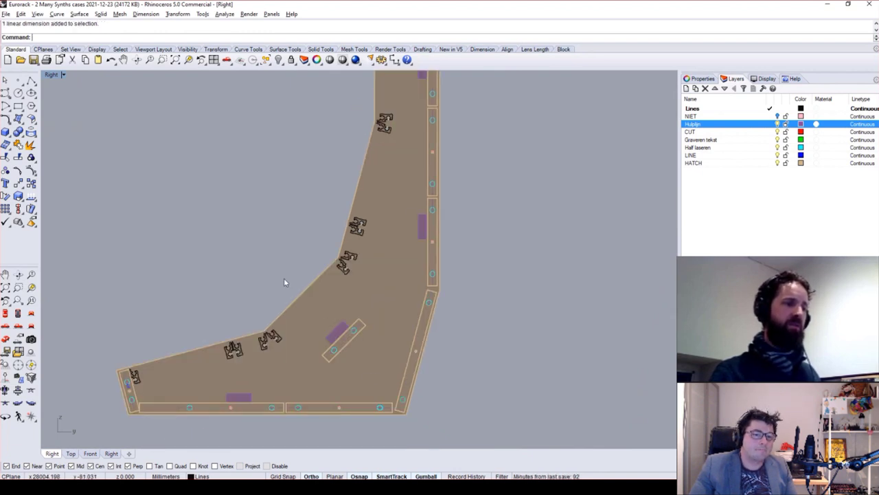
Try moving the angled inner strip and its long box toward the sloped rear panel.
drag(394, 377, 393, 375)
drag(364, 319, 383, 331)
click(449, 335)
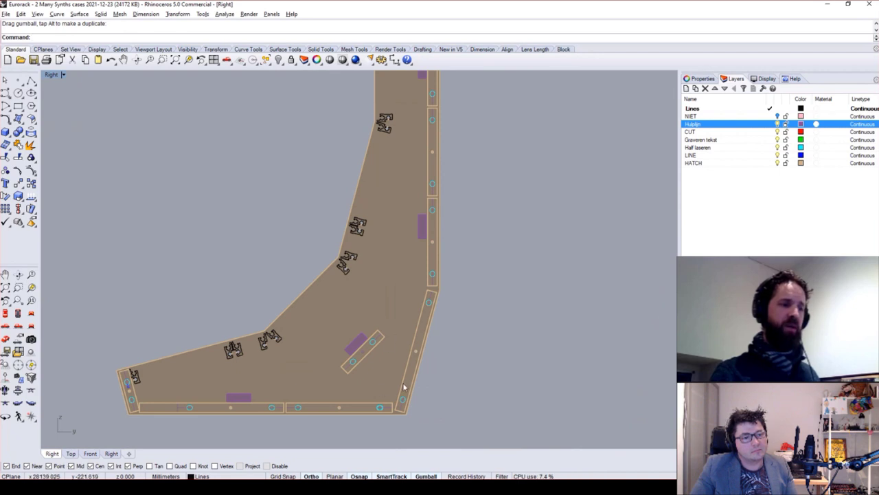
scroll(410, 316, down, 2)
right_drag(414, 302, 449, 321)
key(ctrl+z)
click(442, 358)
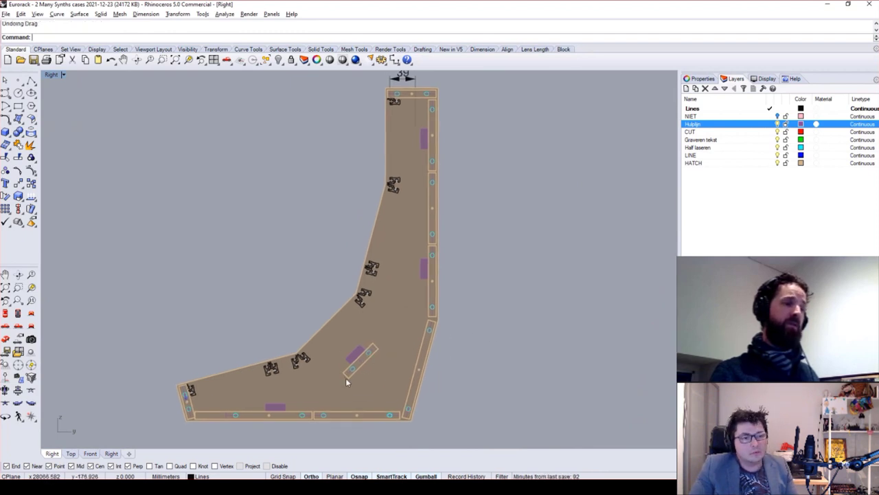
mouse_move(350, 353)
right_down()
mouse_move(335, 343)
mouse_move(342, 341)
right_up()
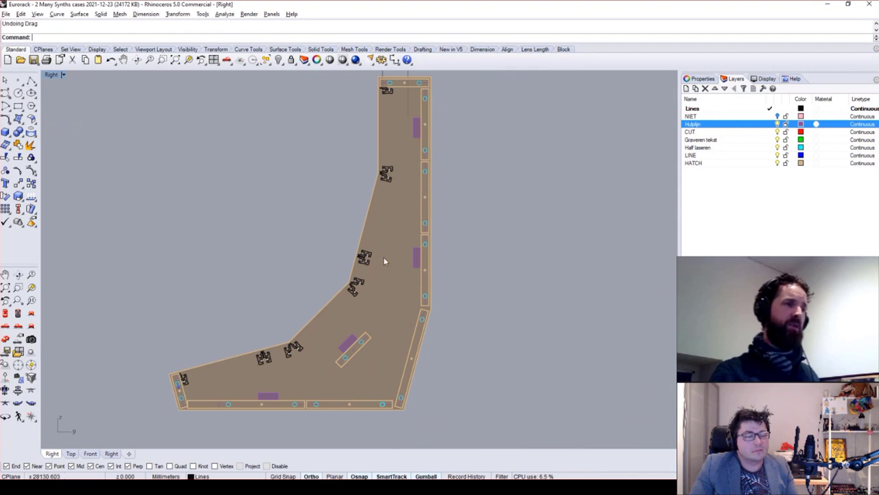
In the perspective view, mirror all four long boxes across the middle of the case to its other half.
click(5, 313)
click(5, 339)
right_drag(206, 350, 259, 327)
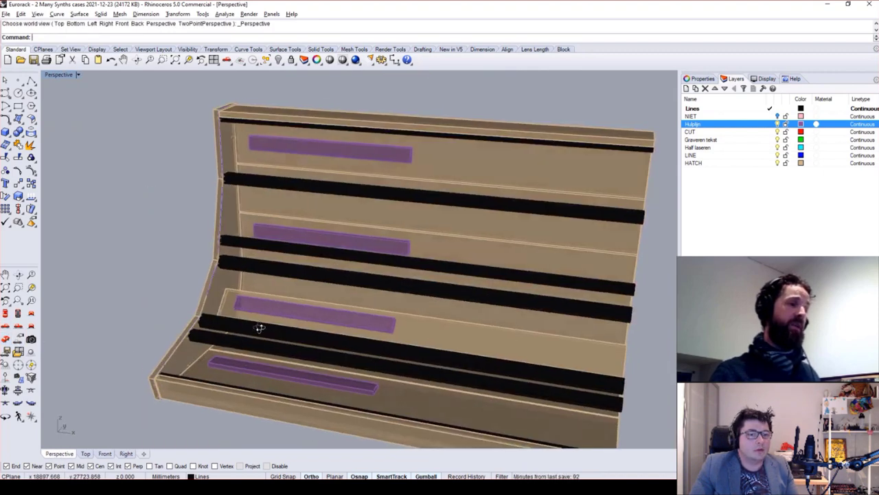
click(296, 373)
shift+click(344, 318)
shift+click(365, 240)
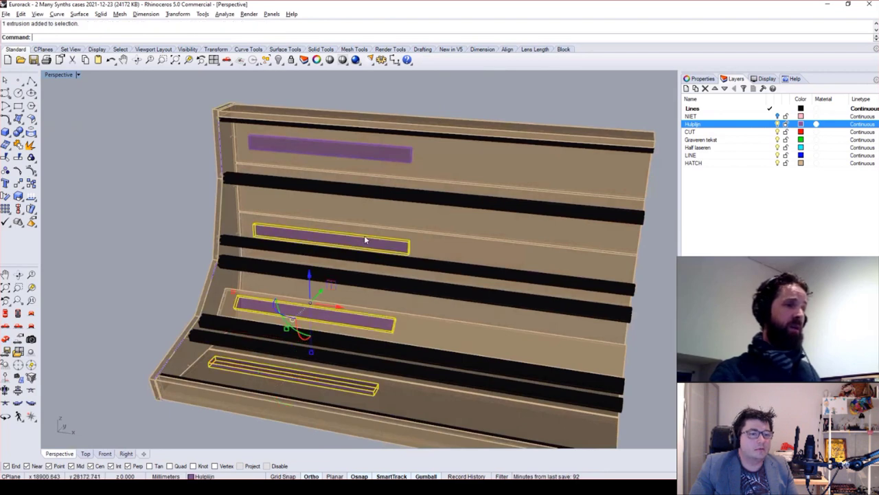
shift+click(367, 156)
right_drag(367, 155, 418, 251)
text(Copy)
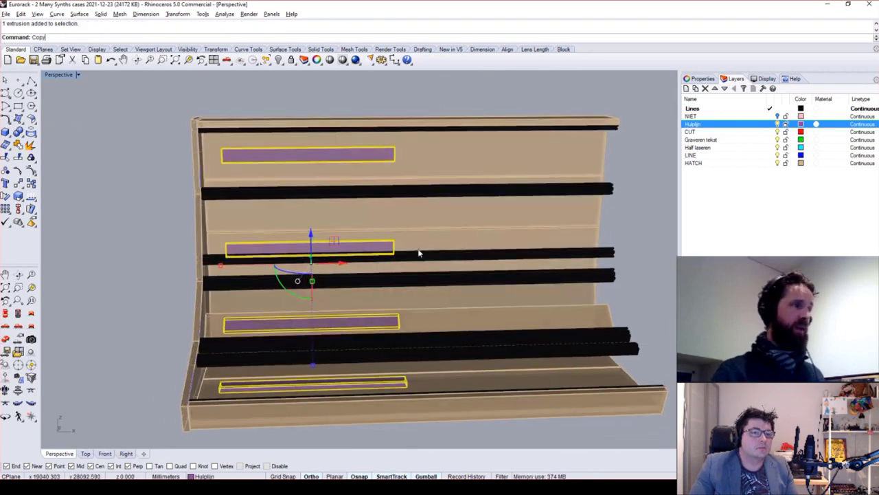
key(Escape)
text(Mirror)
key(Return)
scroll(434, 181, down, 6)
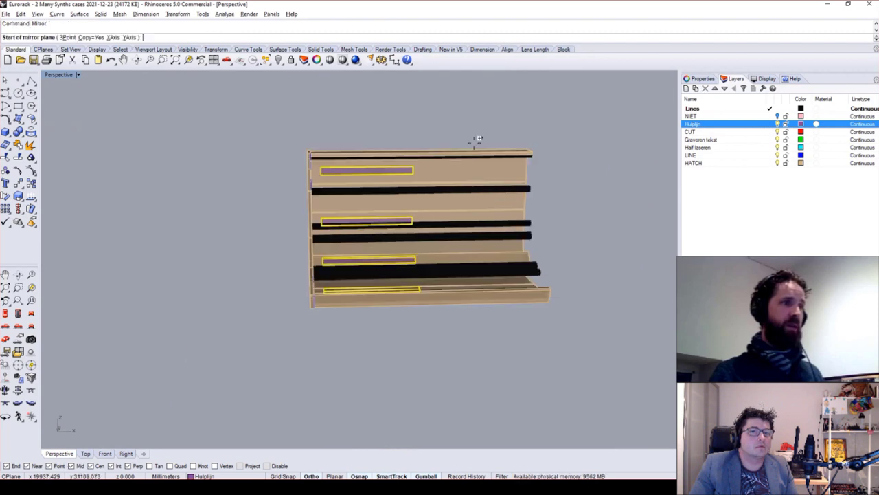
right_drag(474, 143, 438, 159)
click(438, 162)
click(519, 109)
click(518, 109)
right_drag(412, 289, 449, 232)
scroll(453, 194, up, 6)
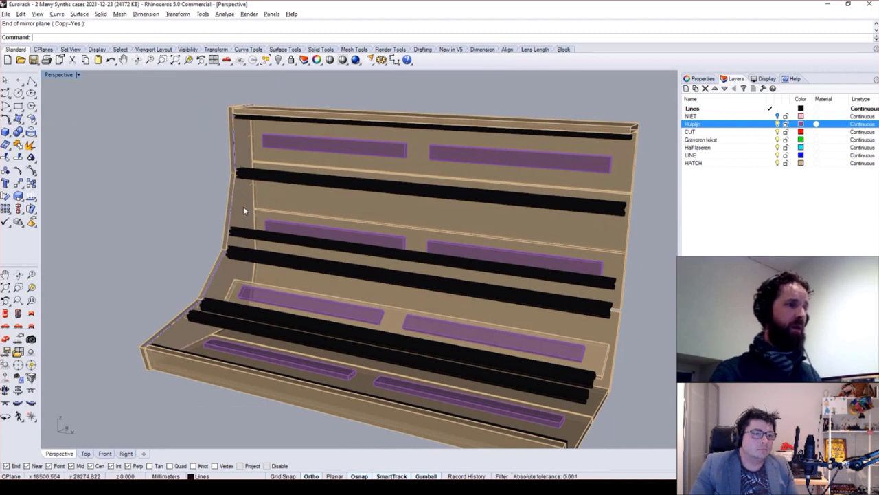
Mirror the case's side panel across the middle of the top edge to close the open side.
click(243, 206)
key(Up)
key(Return)
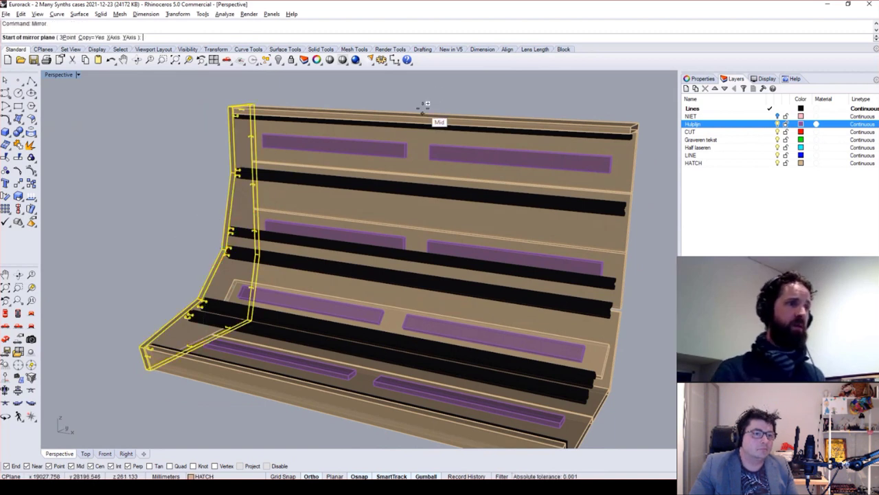
click(436, 117)
click(468, 154)
Try a single centred box in the uppermost row by sliding one box inward and deleting the other.
drag(469, 153, 384, 152)
click(516, 103)
right_drag(517, 103, 596, 142)
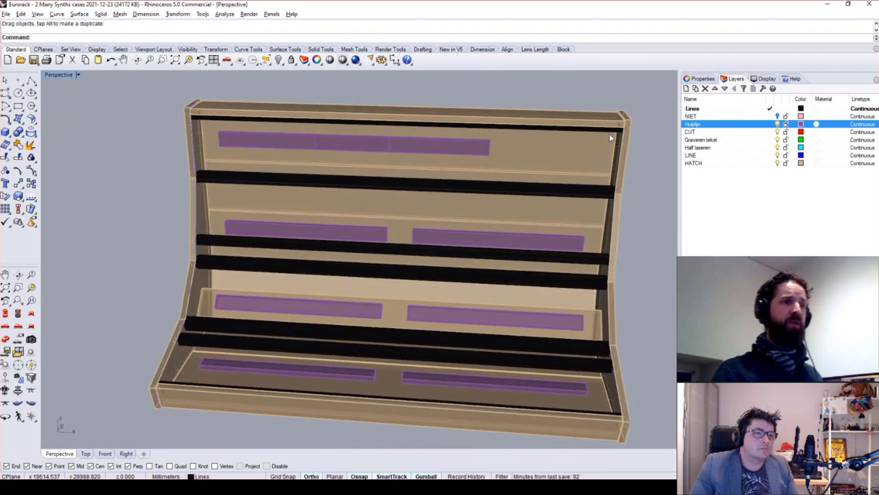
click(282, 146)
key(Delete)
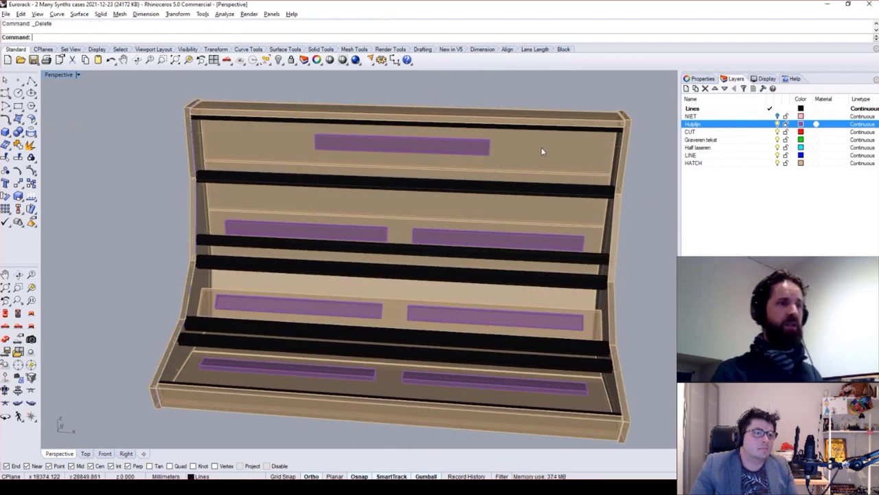
right_drag(541, 153, 548, 119)
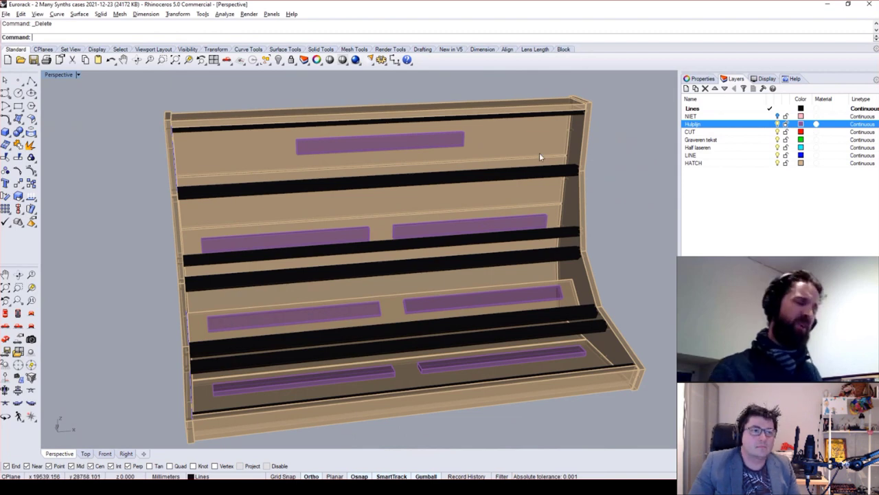
key(ctrl+z)
key(ctrl+z)
mouse_move(562, 215)
right_down()
mouse_move(520, 200)
mouse_move(495, 231)
mouse_move(406, 206)
mouse_move(444, 202)
mouse_move(559, 219)
mouse_move(563, 229)
right_up()
right_drag(488, 267, 489, 241)
scroll(497, 227, up, 3)
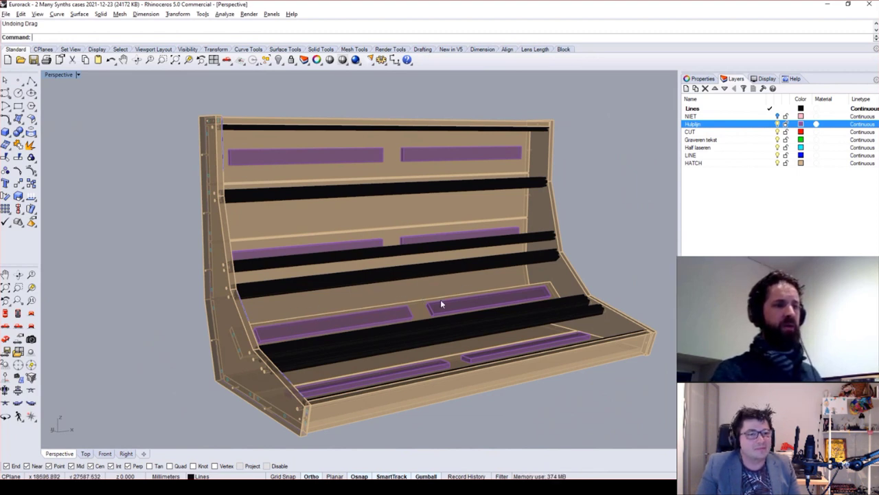
right_drag(418, 310, 465, 261)
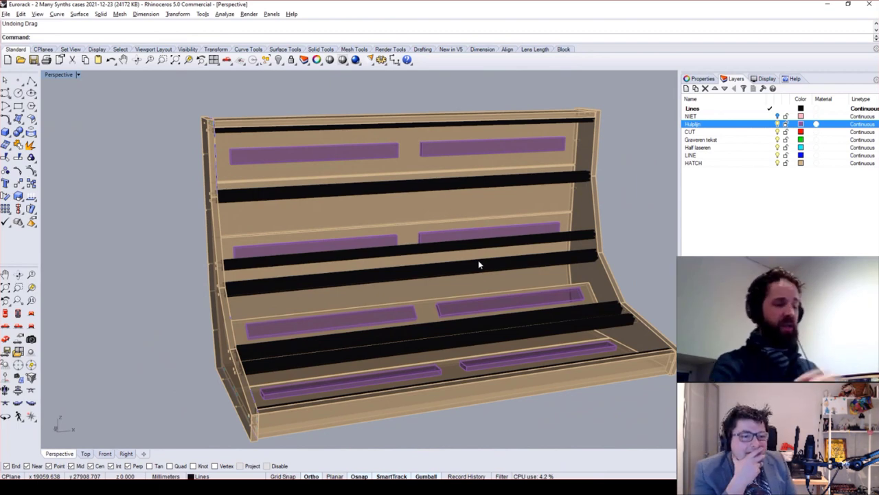
right_drag(390, 271, 492, 292)
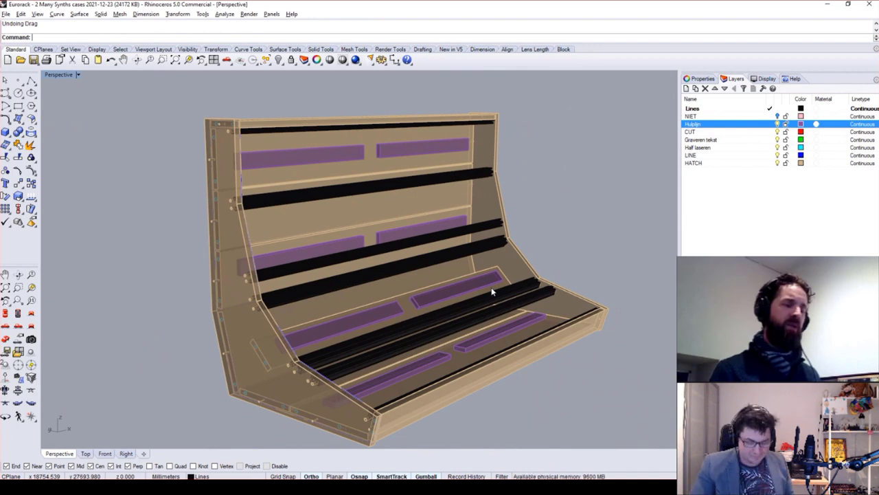
right_drag(494, 306, 355, 380)
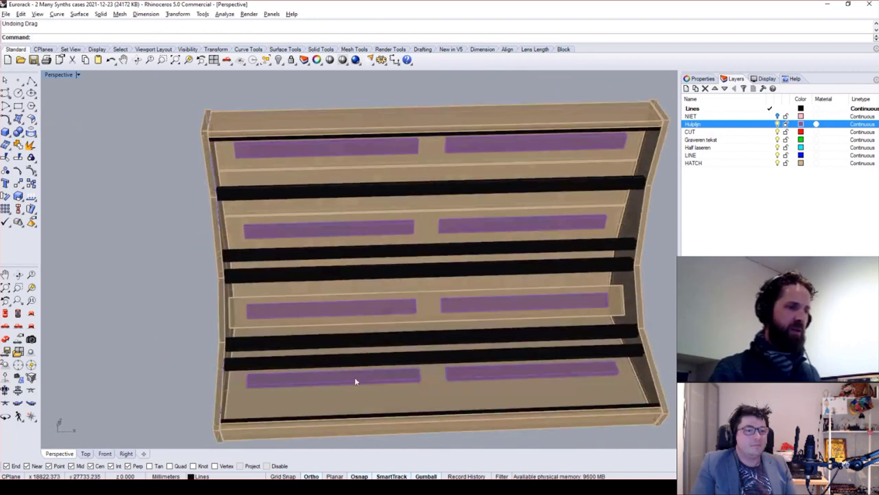
In the top view, place copies of the two base-panel long boxes outside the case, in front of it.
click(5, 313)
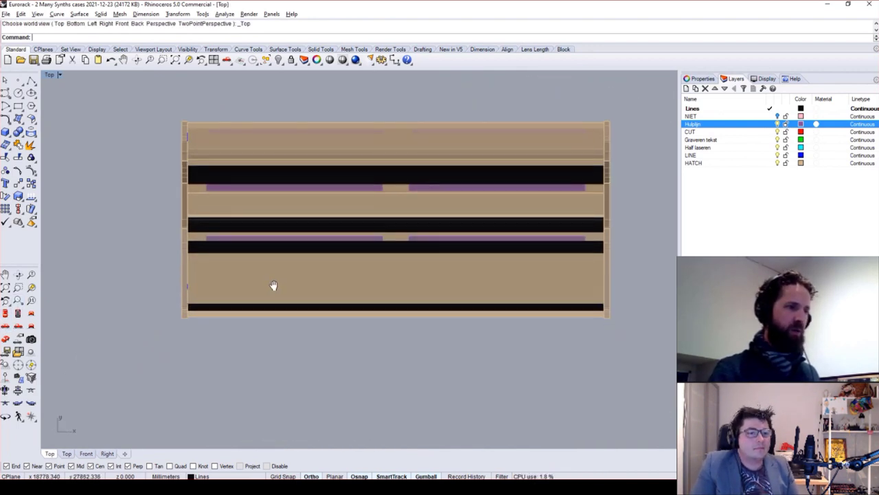
scroll(373, 210, up, 4)
click(382, 260)
shift+click(445, 261)
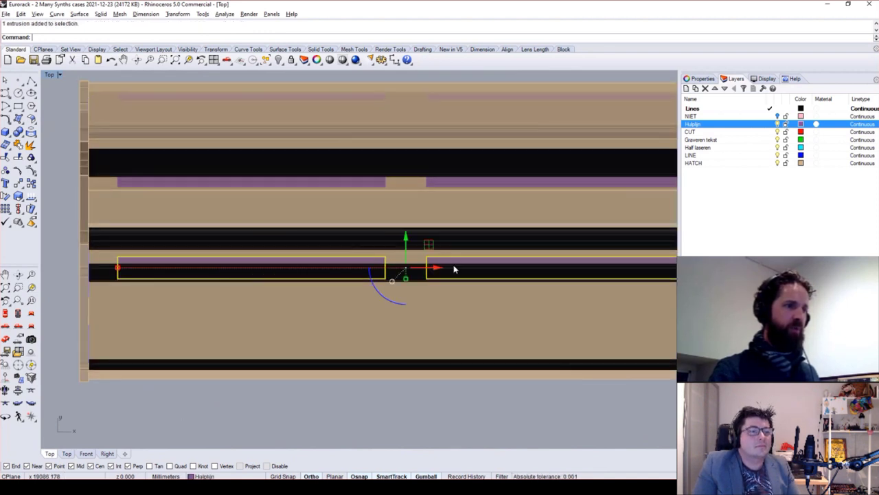
scroll(462, 274, down, 8)
right_drag(496, 282, 428, 257)
drag(393, 221, 392, 319)
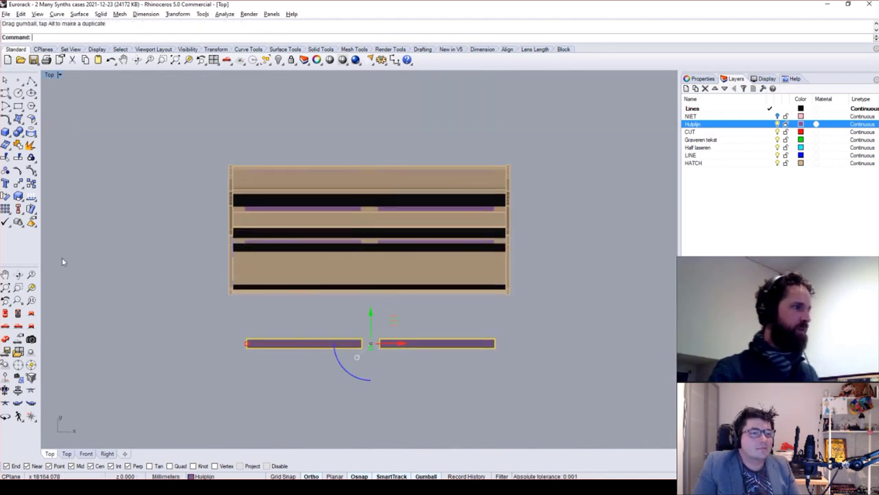
Draw a rectangle around the left box copy and most of the right one in front of the case.
click(18, 105)
click(235, 321)
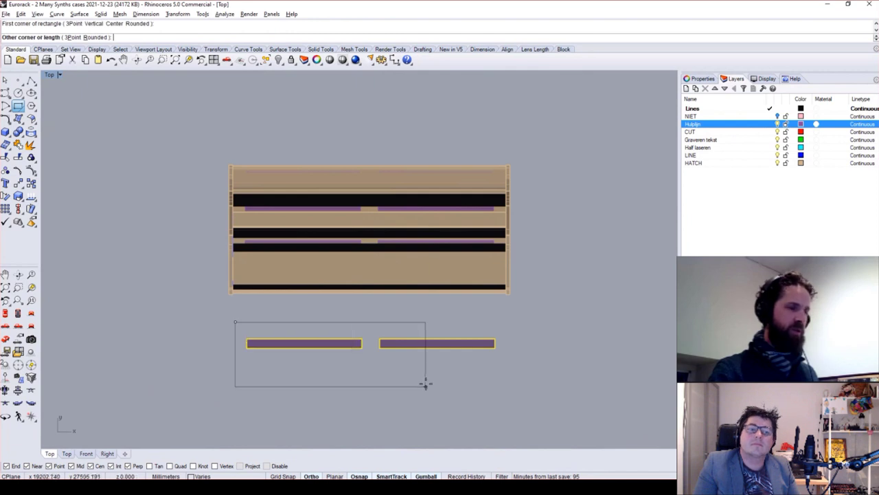
click(462, 368)
key(Escape)
Try a staggered layout by shifting the right box copy inside the rectangle and the left copy up across the rectangle's upper edge.
right_drag(482, 368, 523, 361)
scroll(508, 362, up, 2)
click(326, 323)
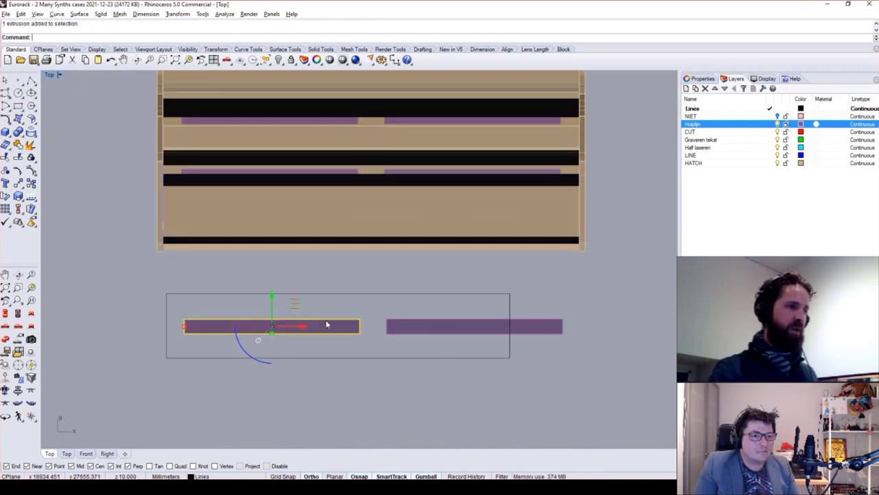
mouse_move(298, 309)
mouse_down()
mouse_move(287, 300)
mouse_move(294, 305)
mouse_up()
click(406, 323)
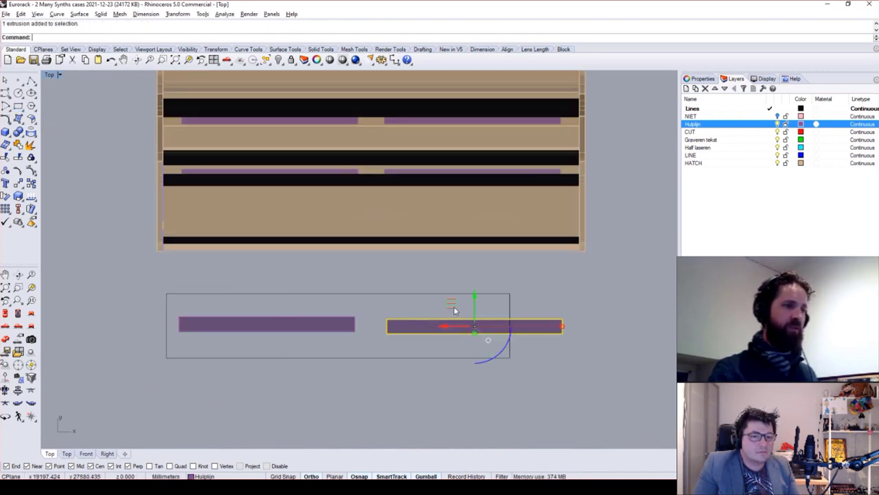
drag(452, 305, 394, 313)
drag(290, 303, 285, 268)
click(359, 347)
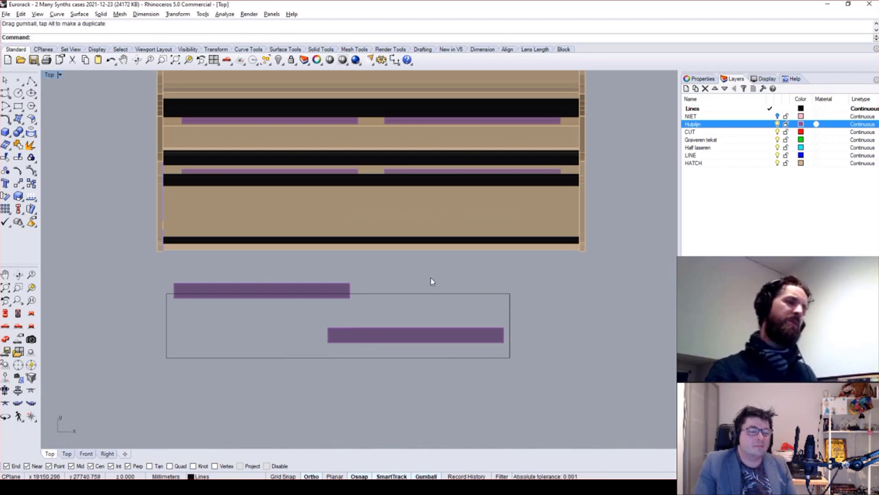
Delete both box copies and the rectangle in front of the case, and return to a perspective view of the case.
drag(432, 279, 300, 363)
key(Delete)
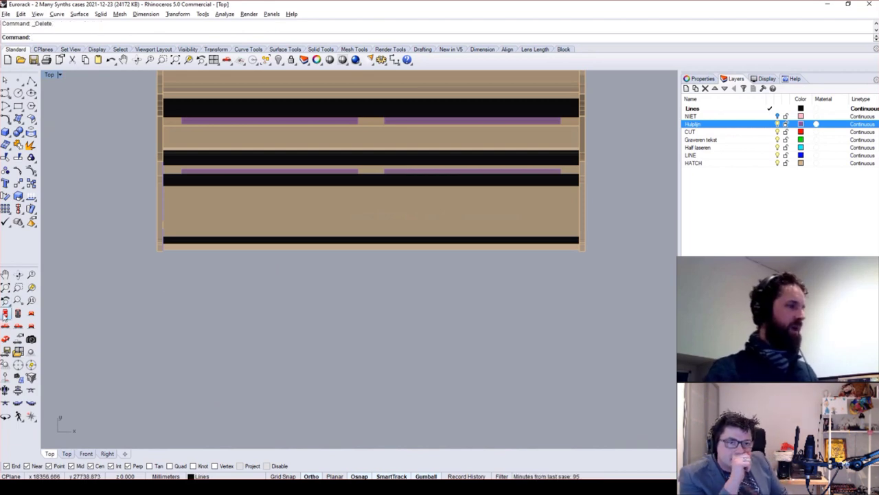
click(5, 313)
click(5, 338)
right_drag(206, 330, 260, 182)
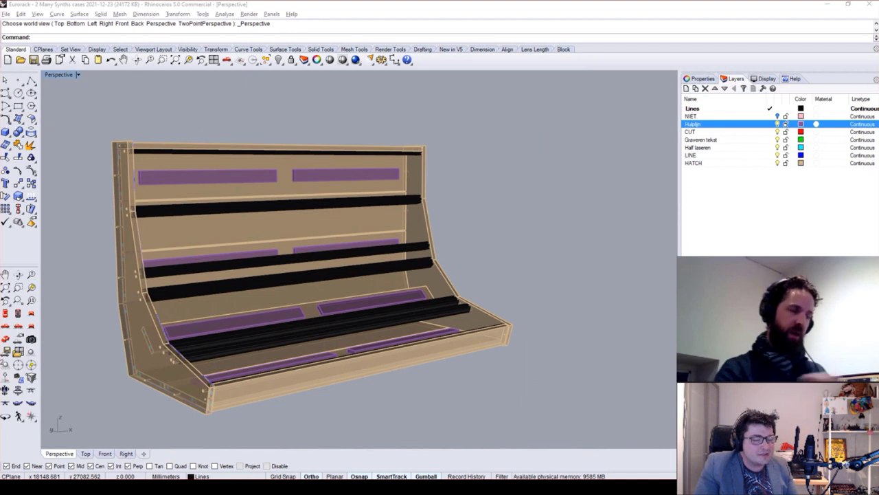
Try shifting the left box of the second row from the top toward the side panel, and undo the move.
right_drag(287, 254, 258, 245)
click(258, 244)
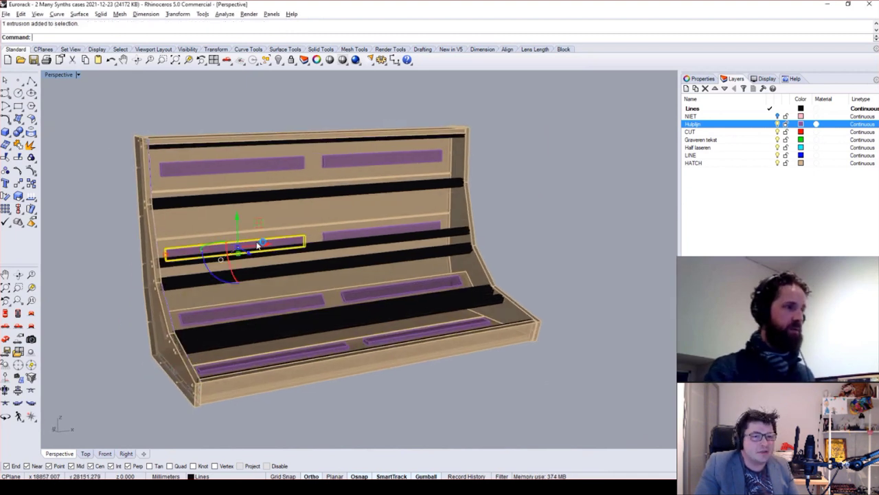
drag(271, 244, 259, 247)
key(Escape)
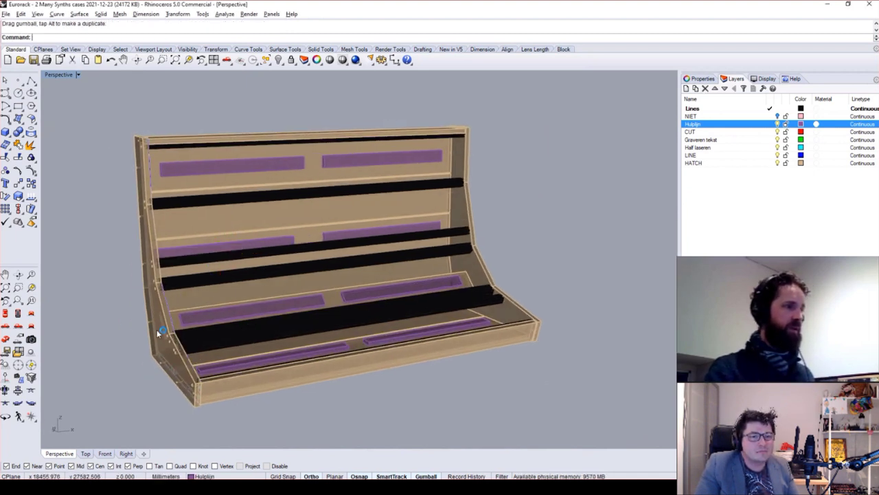
right_drag(156, 329, 220, 247)
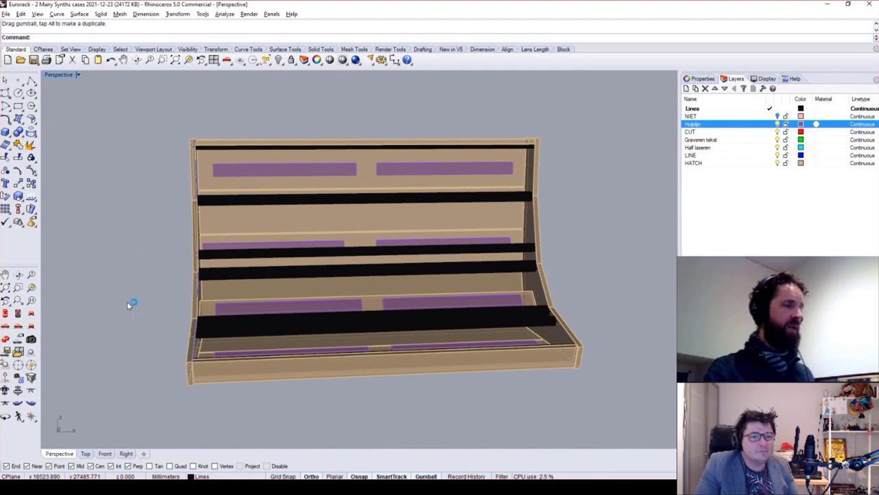
key(ctrl+z)
key(Escape)
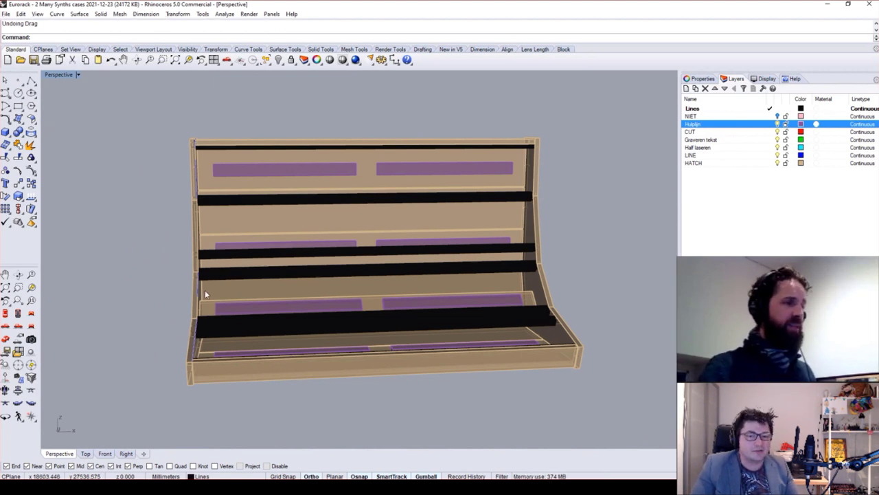
right_drag(204, 290, 239, 292)
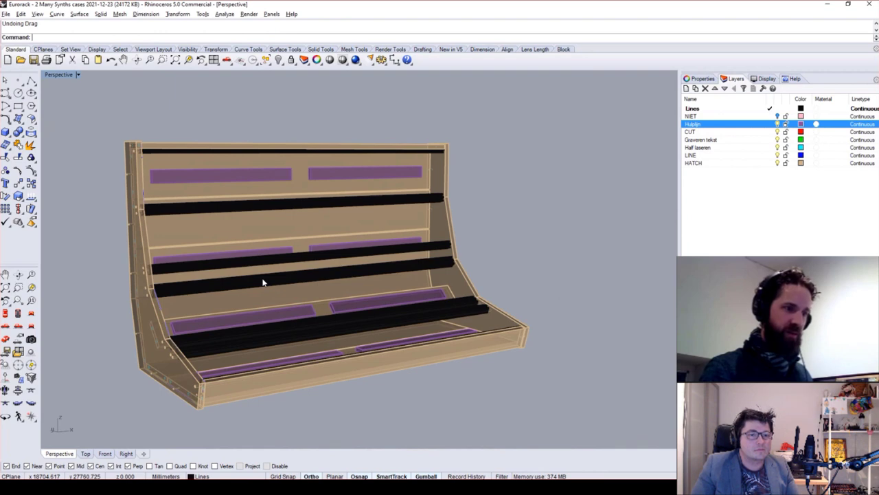
key(Home)
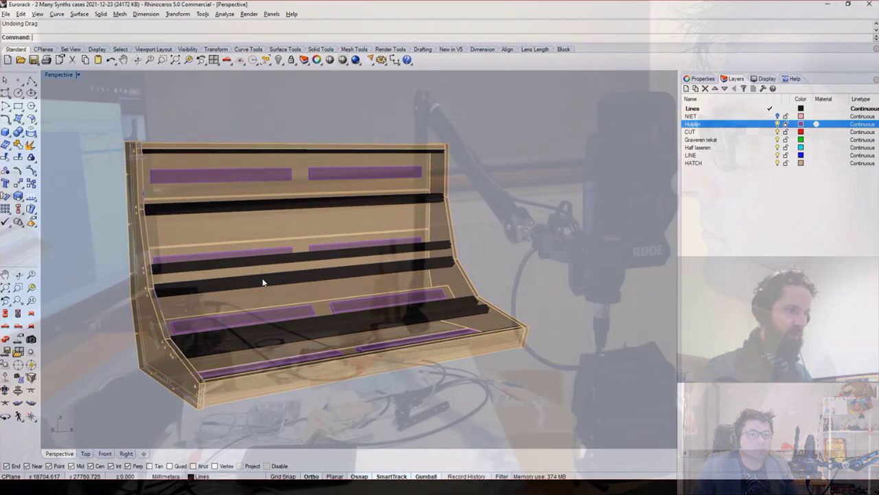